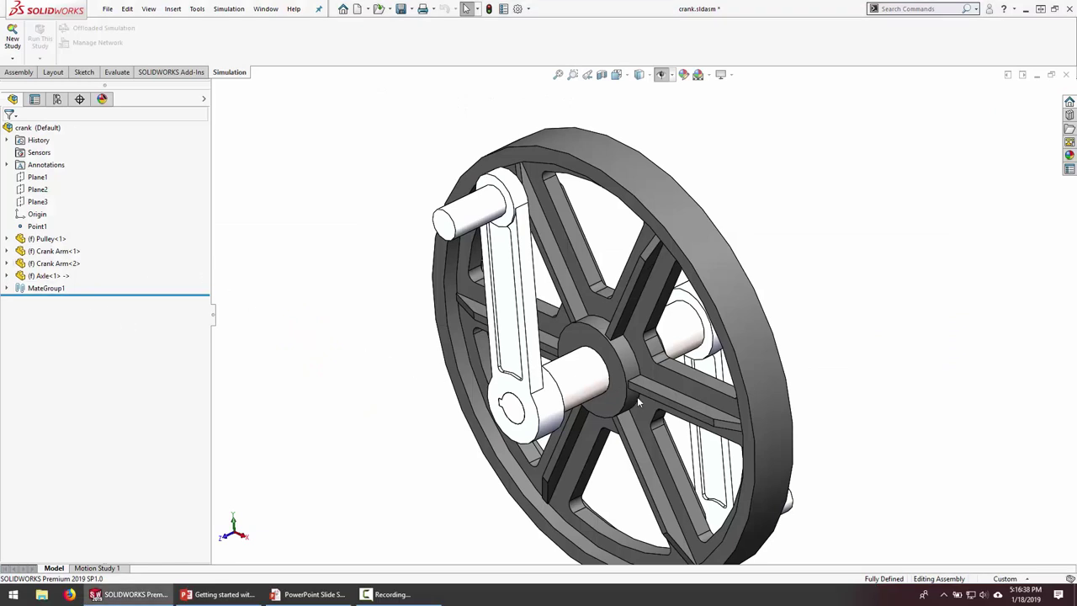
Create a new Static study named Static 1 from the Simulation Study command.
{"action": "scroll", "coordinate": [647, 387], "scroll_direction": "up", "scroll_amount": 2}
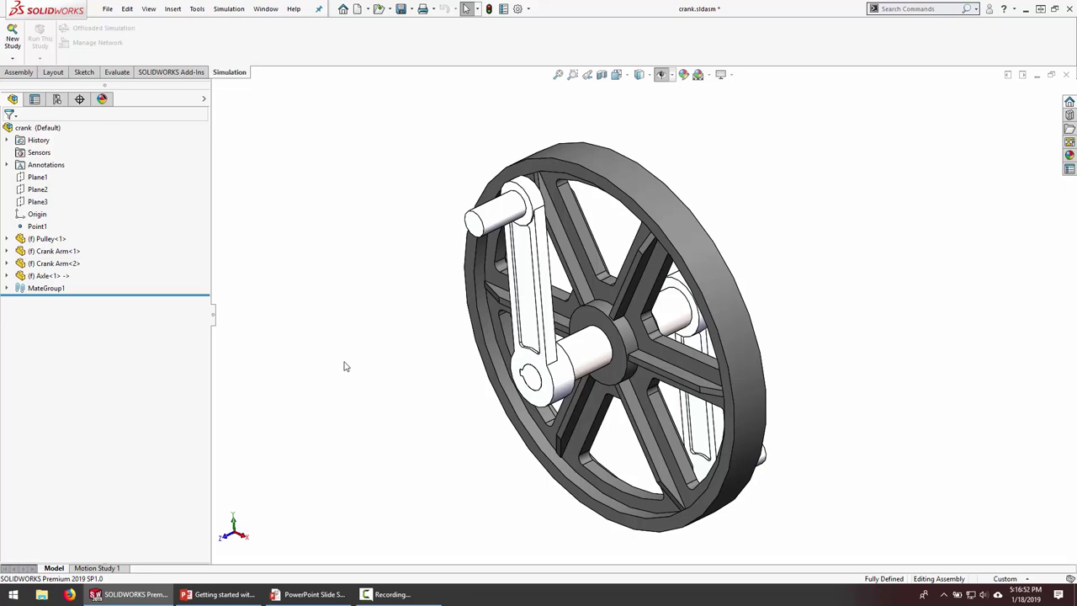
{"action": "left_click", "coordinate": [108, 12]}
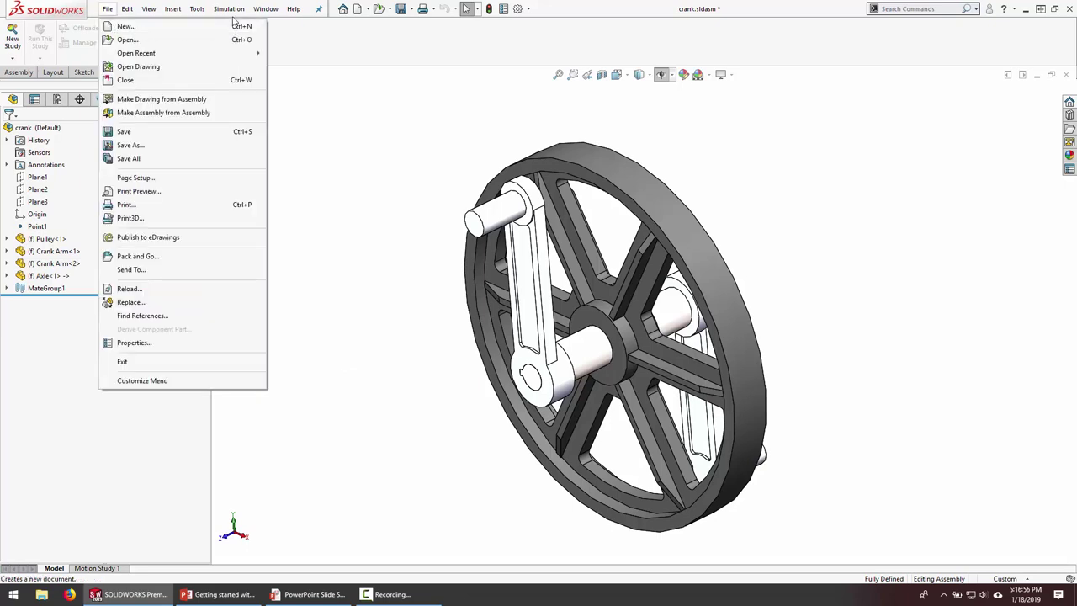
{"action": "mouse_move", "coordinate": [234, 15]}
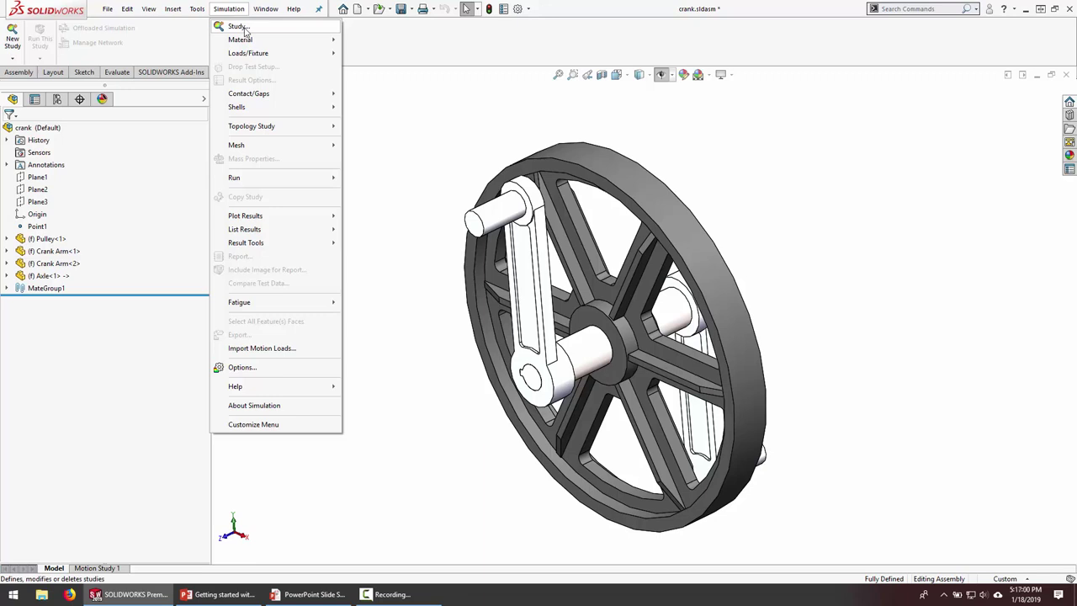
{"action": "left_click", "coordinate": [245, 29]}
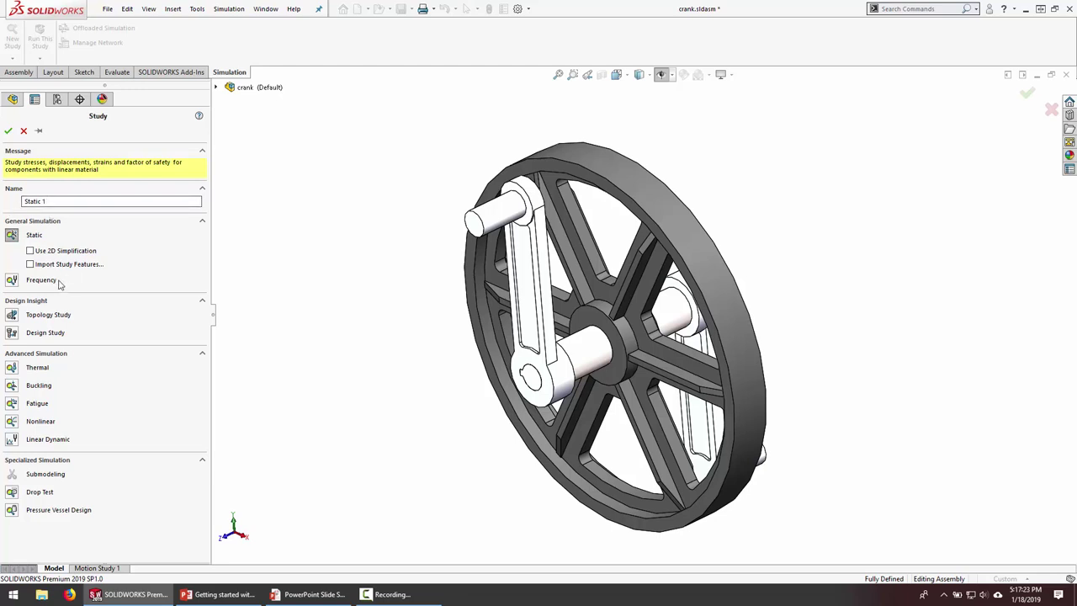
{"action": "left_click", "coordinate": [8, 131]}
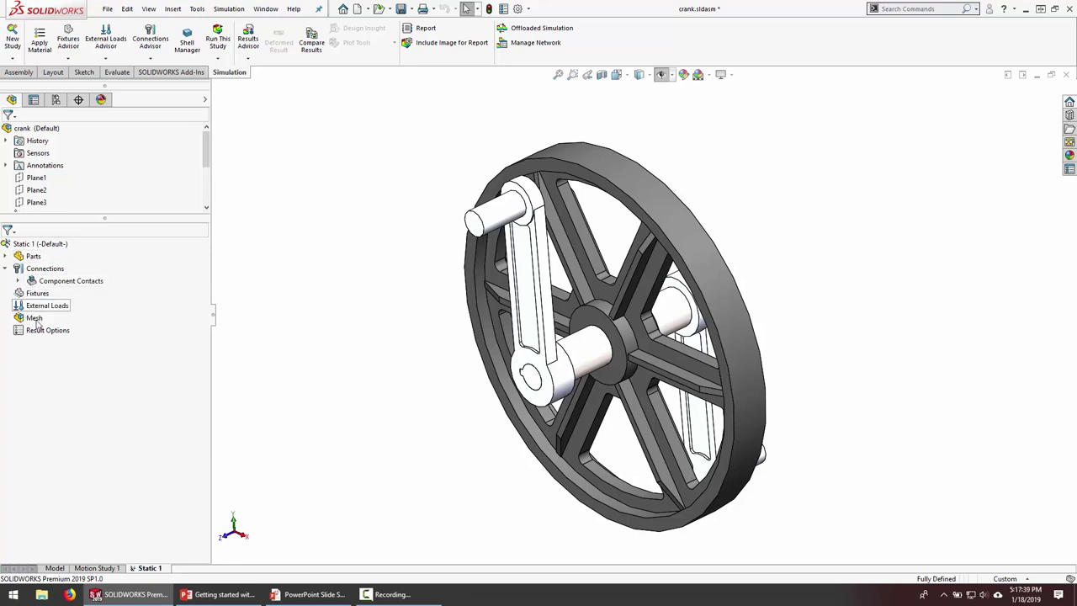
Expand the study's Parts list and highlight Axle-1, Crank Arm-1 and Crank Arm-2 to identify them.
{"action": "left_click", "coordinate": [6, 255]}
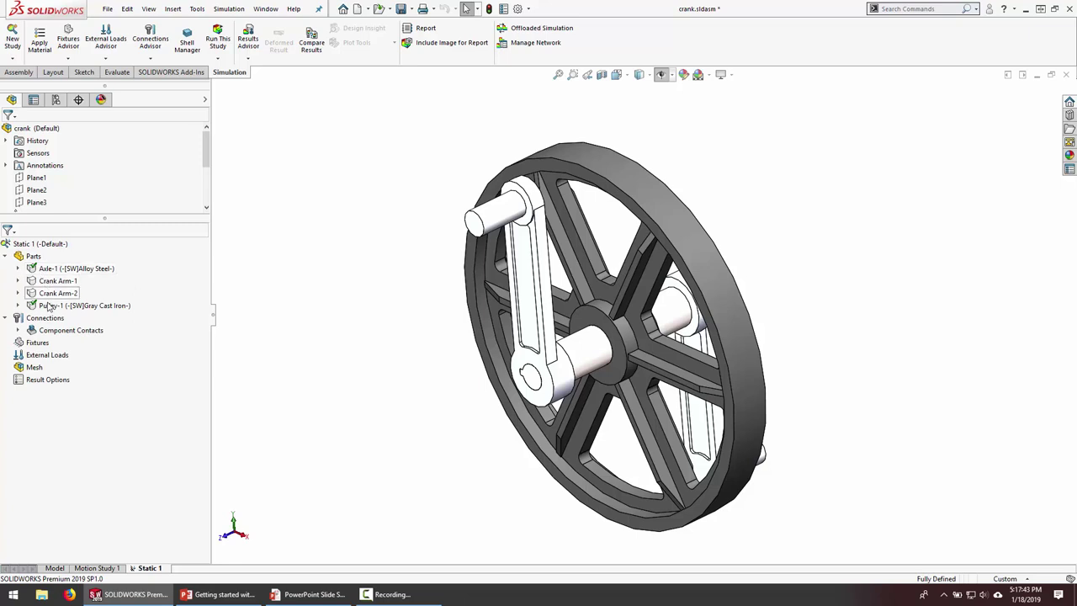
{"action": "left_click", "coordinate": [80, 271]}
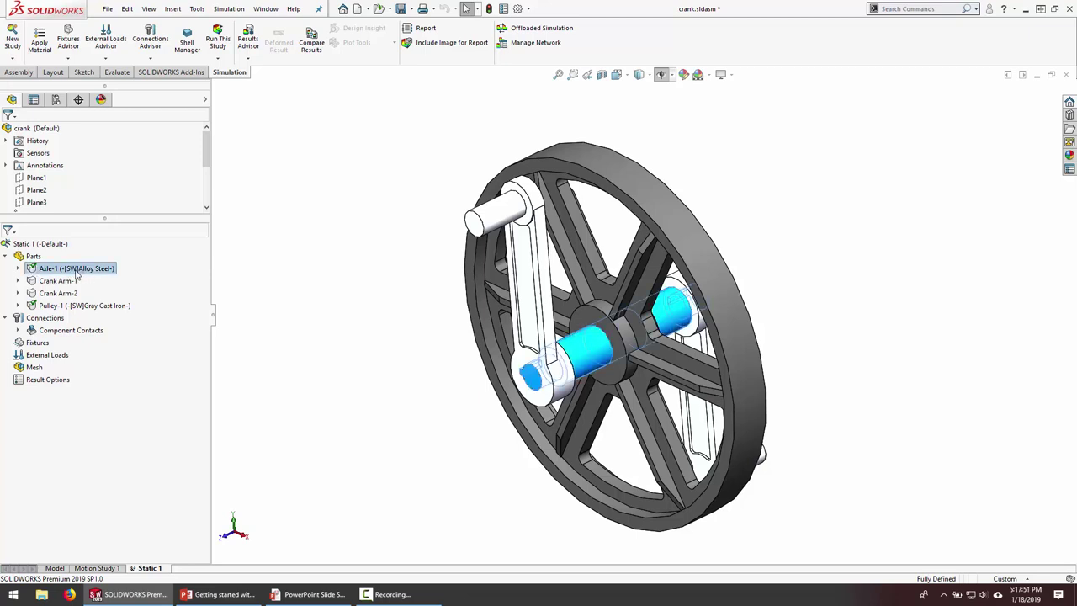
{"action": "left_click", "coordinate": [72, 283]}
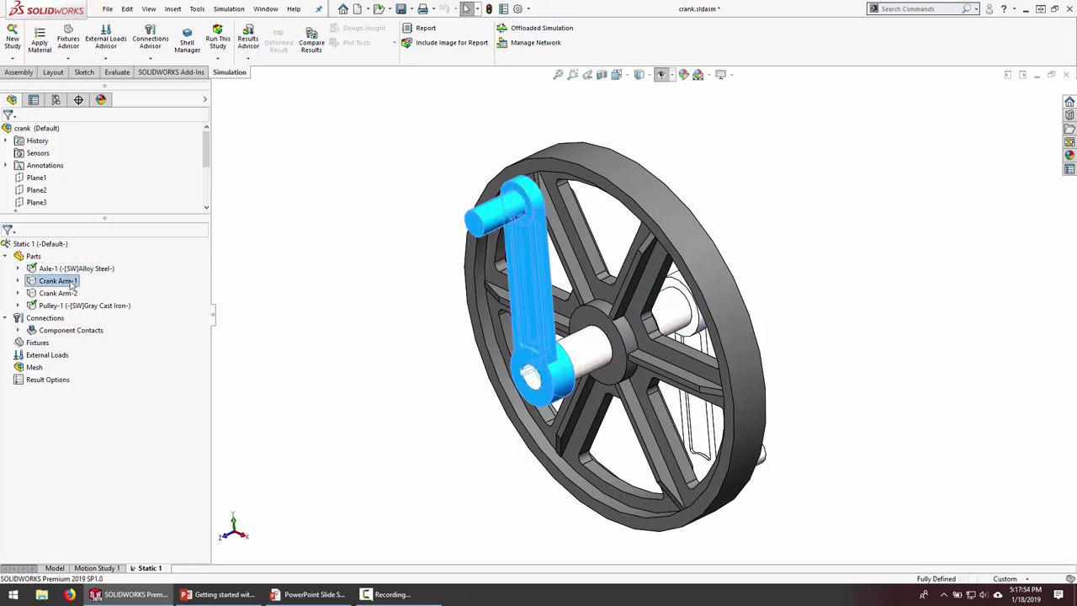
{"action": "left_click", "coordinate": [71, 291]}
{"action": "left_click", "coordinate": [68, 282]}
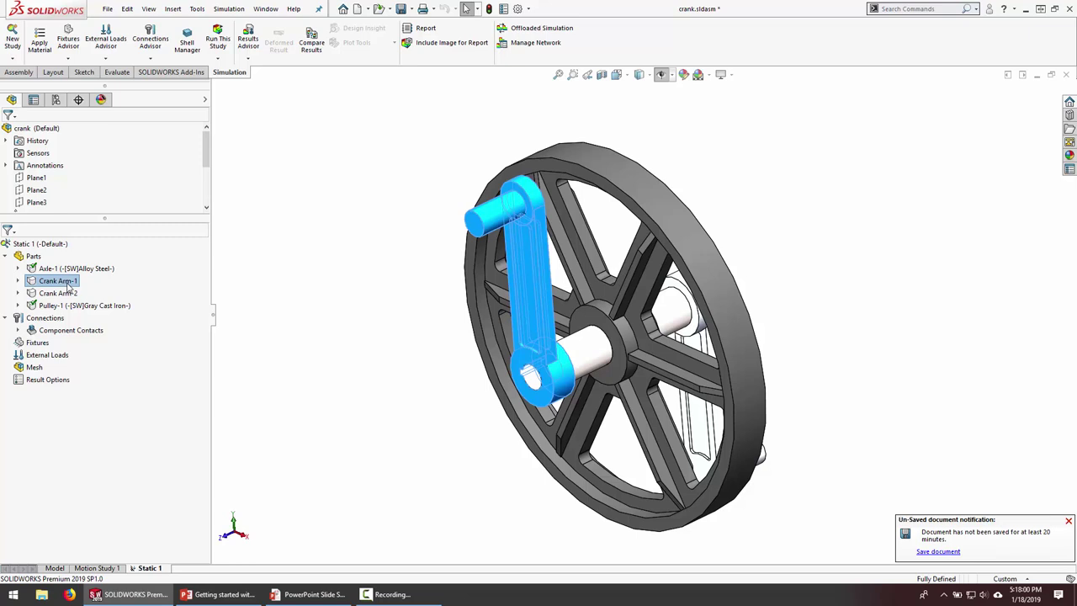
Assign Alloy Steel to Crank Arm-1 through Apply/Edit Material.
{"action": "right_click", "coordinate": [66, 281]}
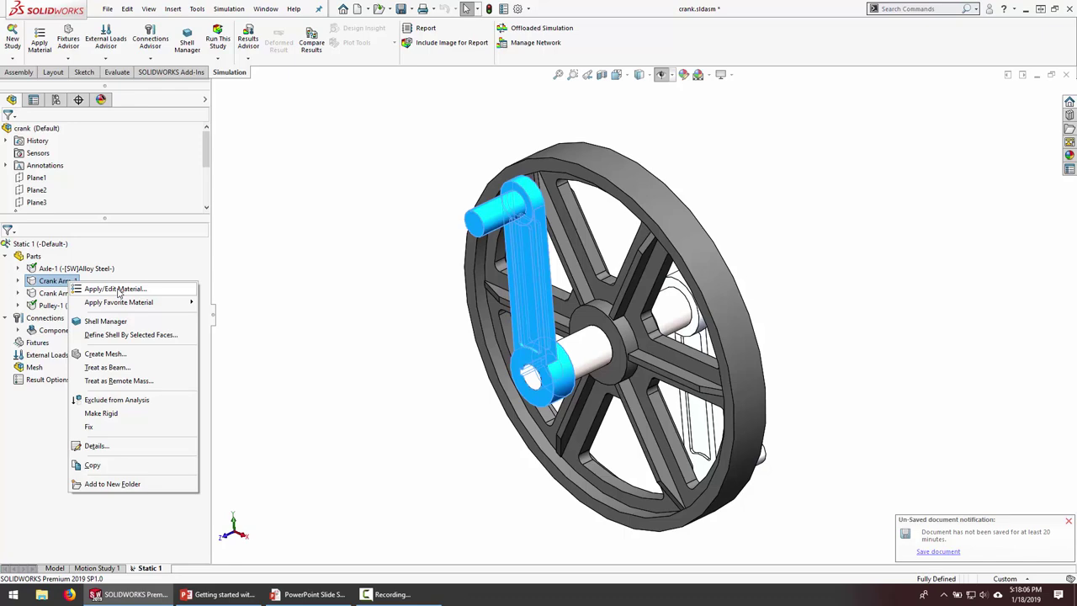
{"action": "left_click", "coordinate": [116, 288]}
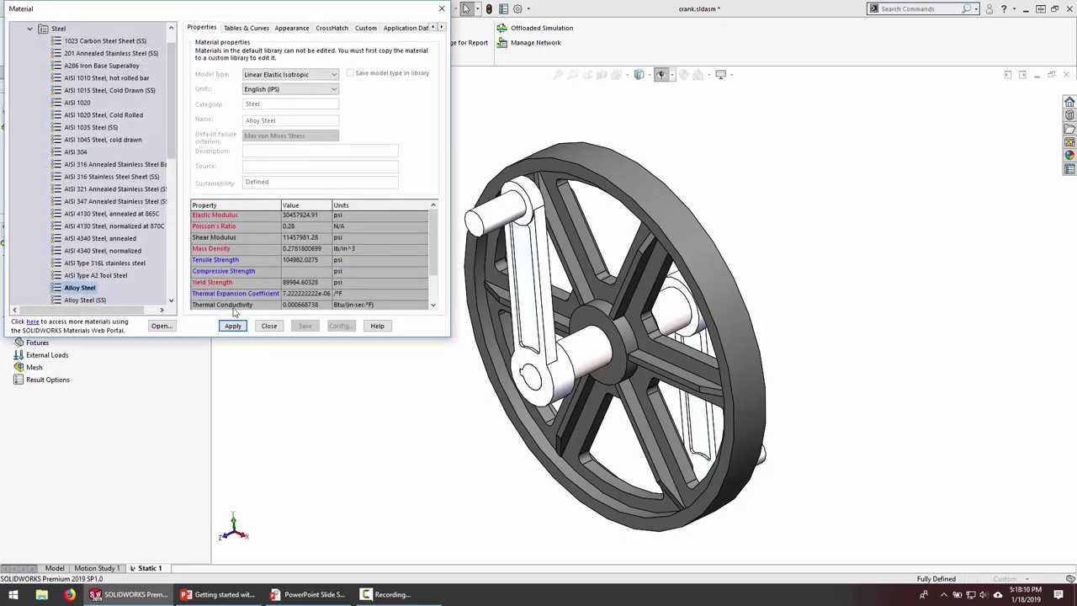
{"action": "left_click", "coordinate": [233, 325]}
{"action": "left_click", "coordinate": [269, 326]}
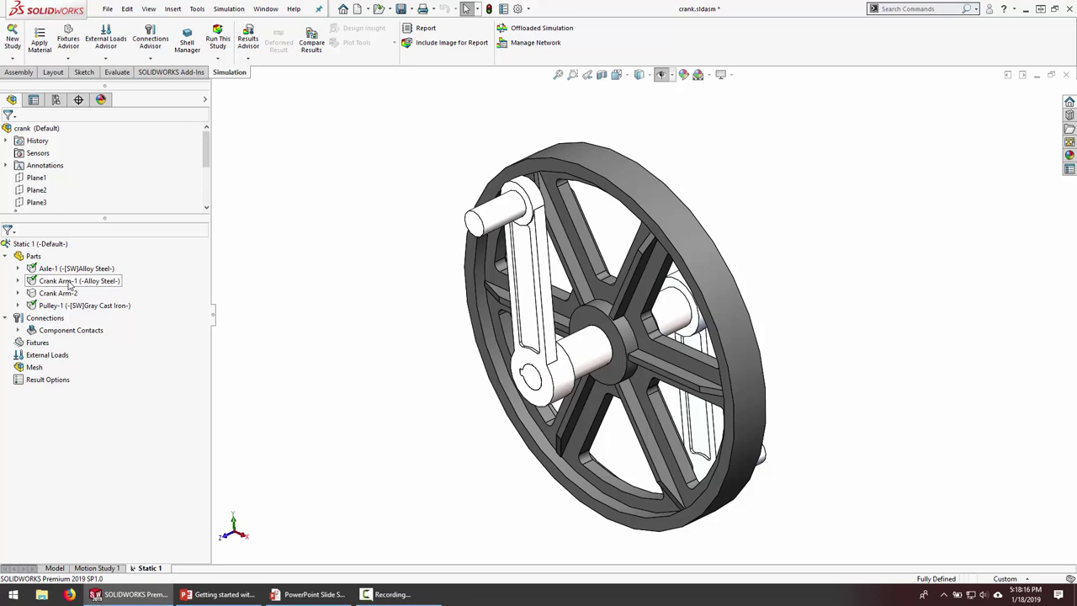
Copy Crank Arm-1's Alloy Steel material onto Crank Arm-2 by dragging it across.
{"action": "mouse_move", "coordinate": [69, 284]}
{"action": "left_mouse_down"}
{"action": "mouse_move", "coordinate": [84, 284]}
{"action": "mouse_move", "coordinate": [68, 293]}
{"action": "left_mouse_up"}
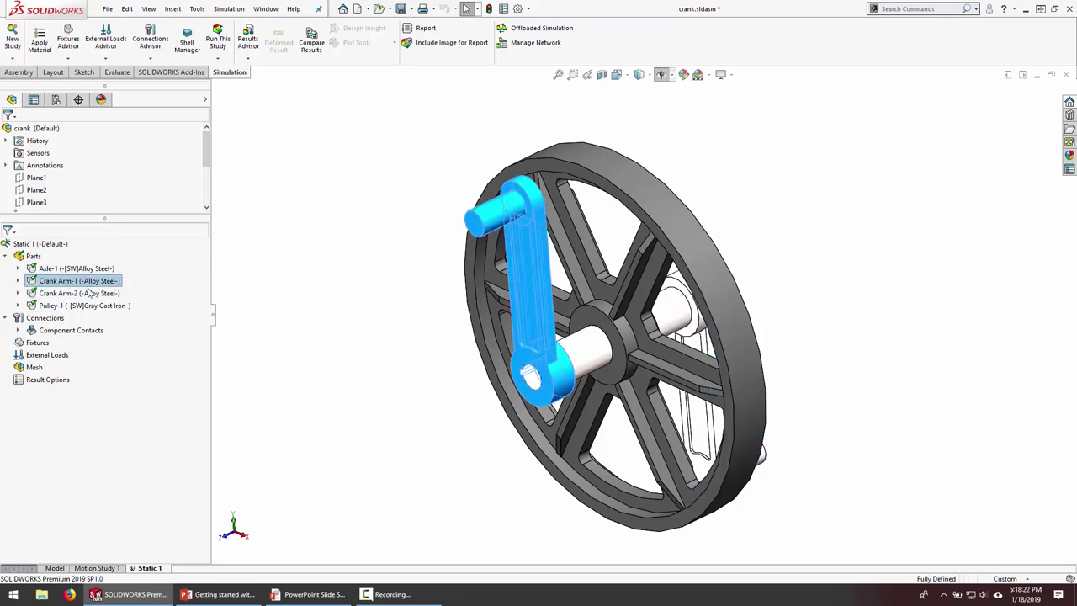
{"action": "left_click", "coordinate": [89, 291]}
{"action": "left_click", "coordinate": [316, 331]}
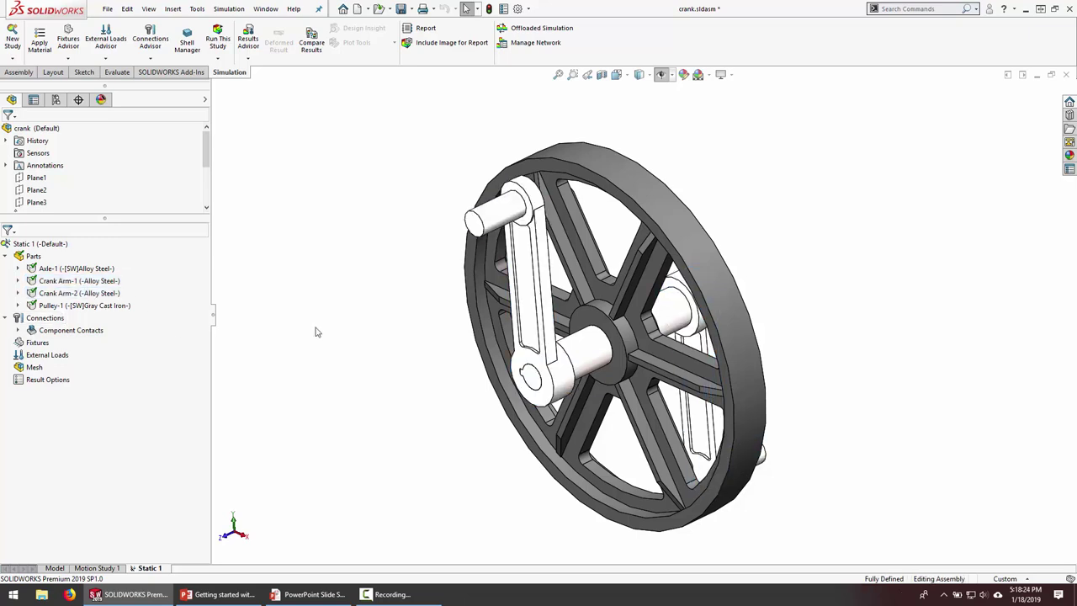
Exclude Pulley-1 and Crank Arm-2 from the Static 1 analysis.
{"action": "left_click", "coordinate": [78, 294]}
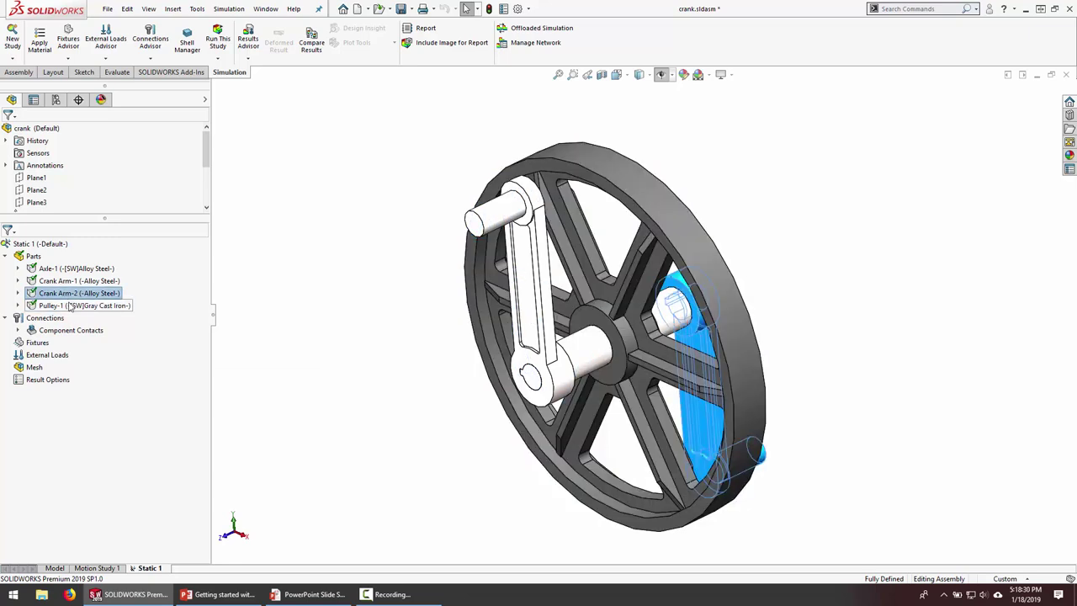
{"action": "left_click", "coordinate": [71, 306]}
{"action": "left_click", "coordinate": [71, 294], "text": "ctrl"}
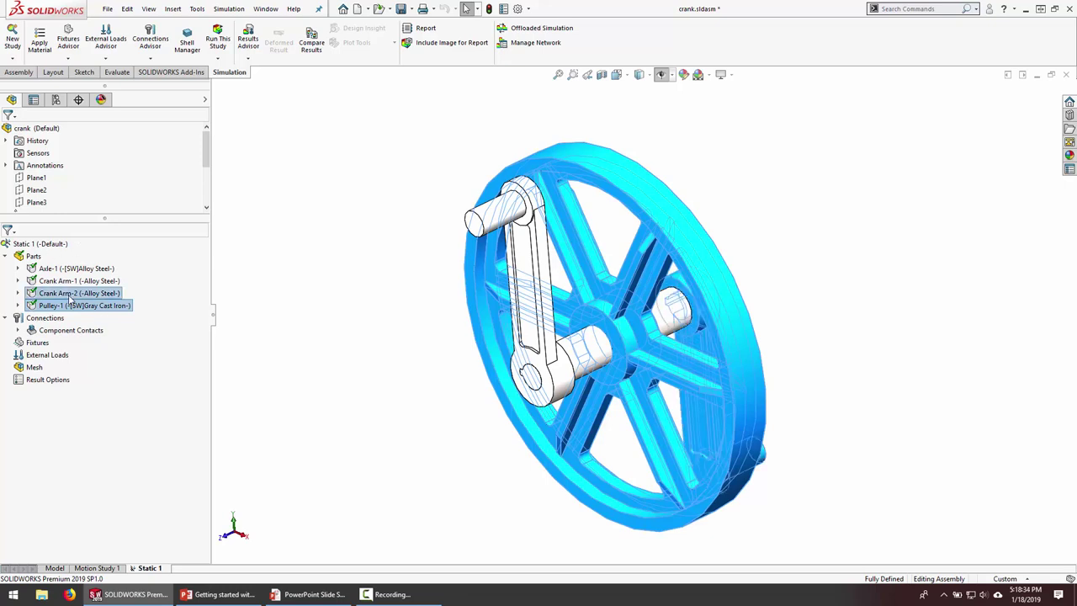
{"action": "right_click", "coordinate": [70, 298]}
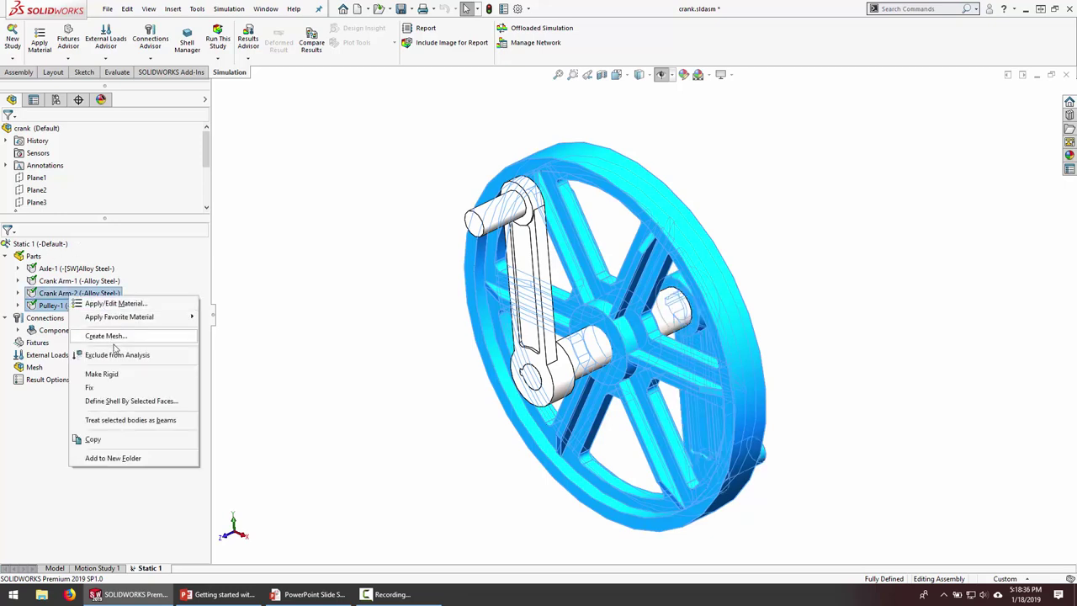
{"action": "left_click", "coordinate": [137, 356]}
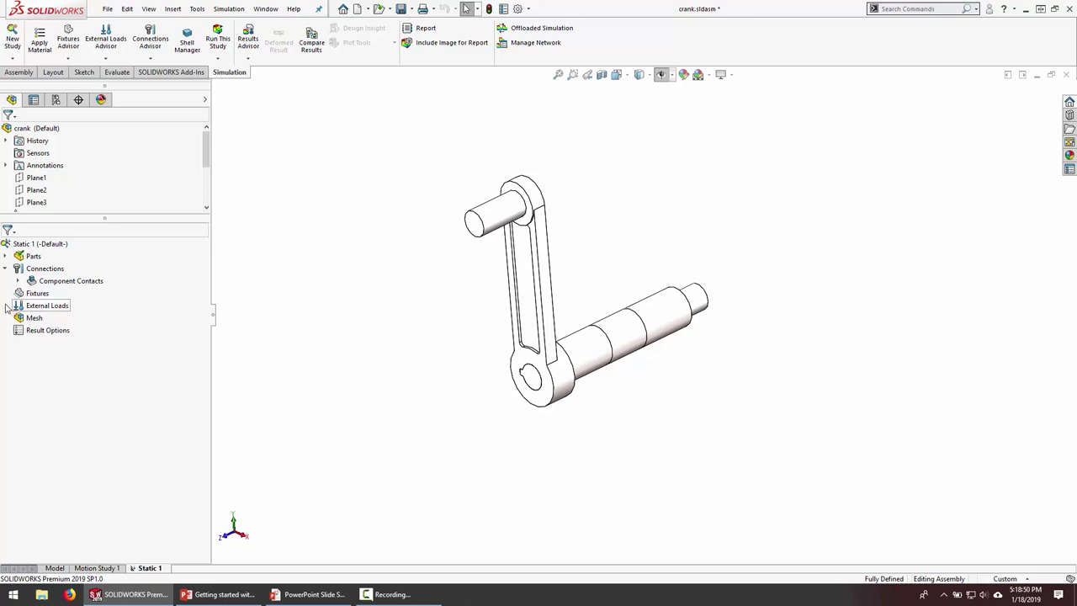
Expand Component Contacts to show the Global Contact (-Bonded-) entry.
{"action": "left_click", "coordinate": [18, 281]}
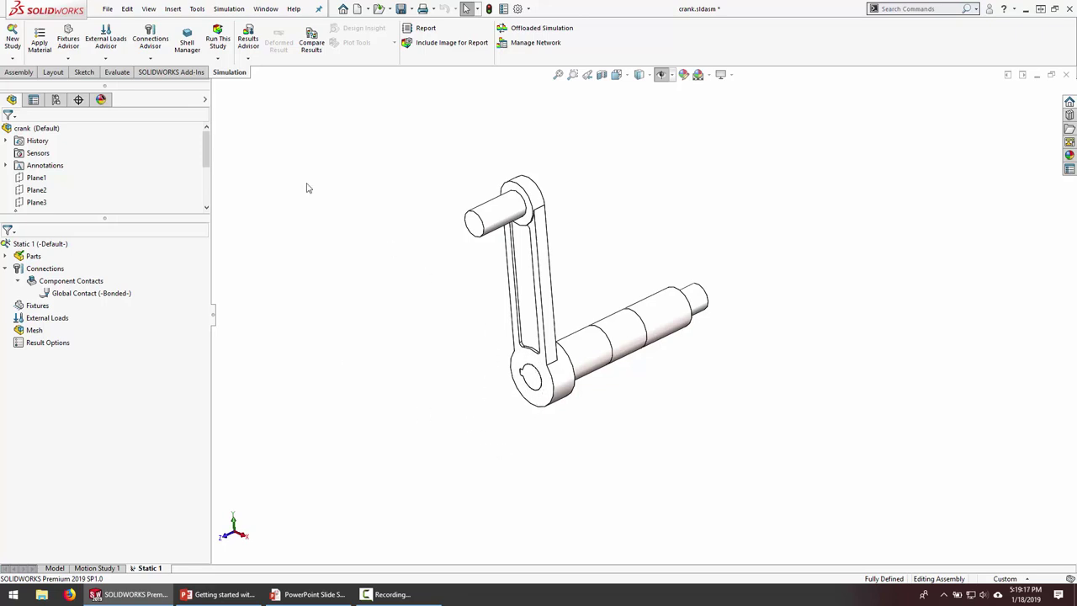
Run Interference Detection with coincidence treated as interference and review the three results.
{"action": "left_click", "coordinate": [129, 74]}
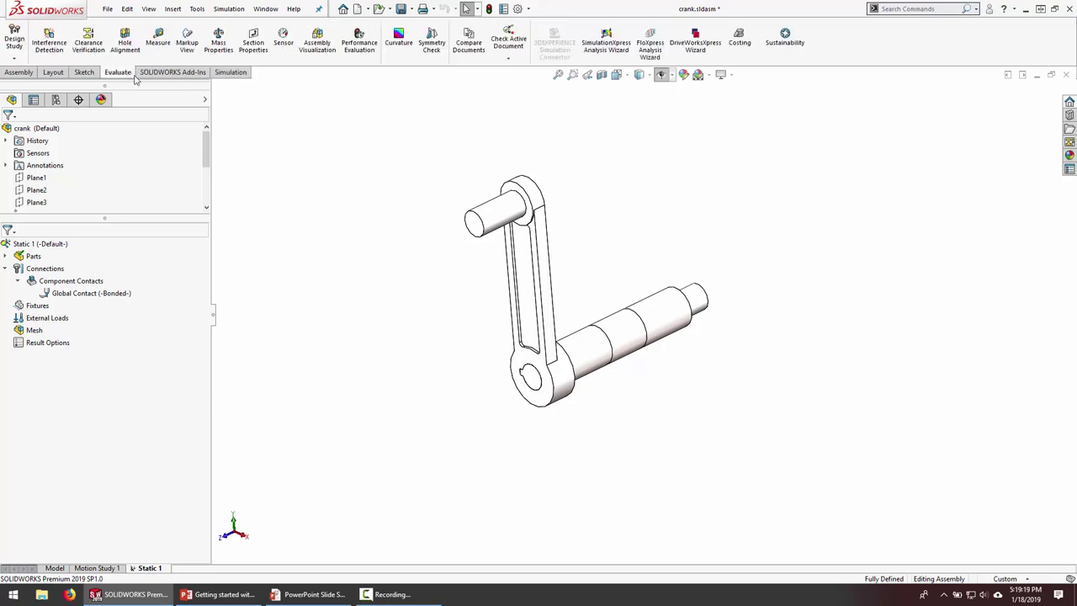
{"action": "left_click", "coordinate": [50, 43]}
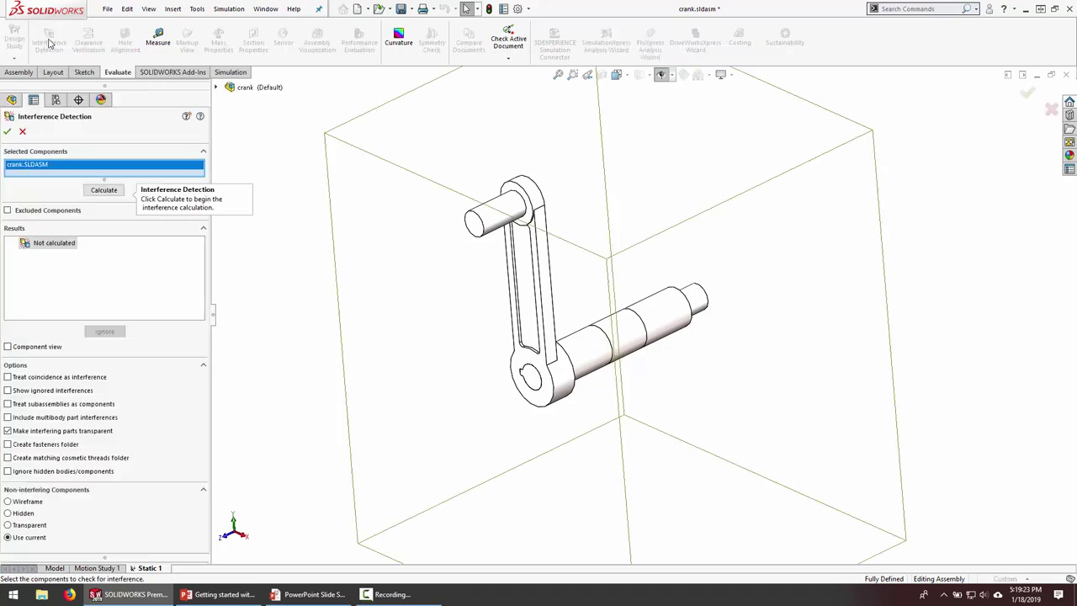
{"action": "left_click", "coordinate": [47, 380]}
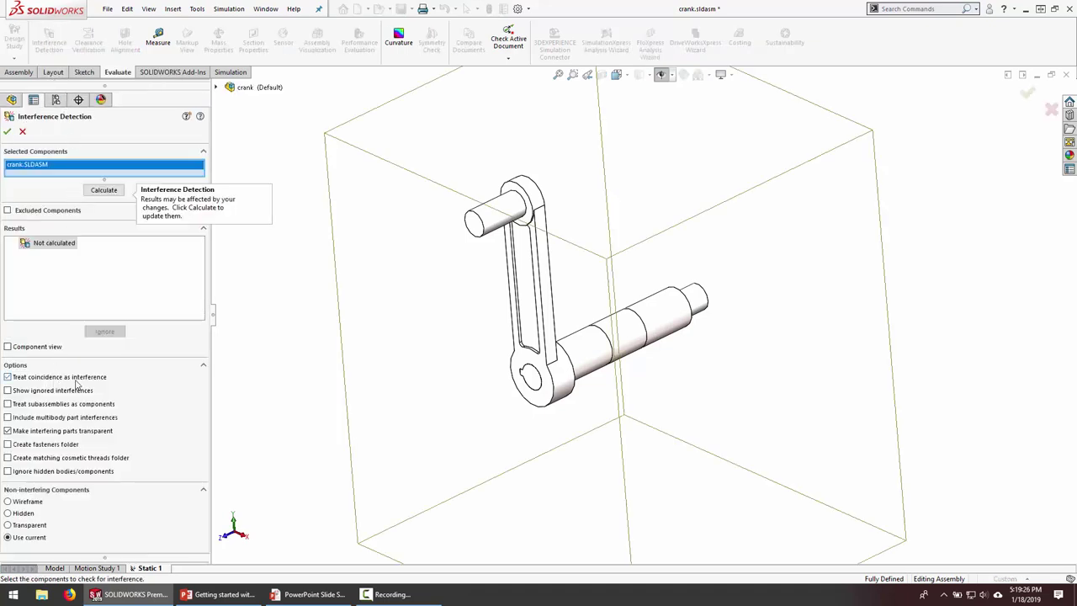
{"action": "left_click", "coordinate": [98, 196]}
{"action": "left_click", "coordinate": [64, 256]}
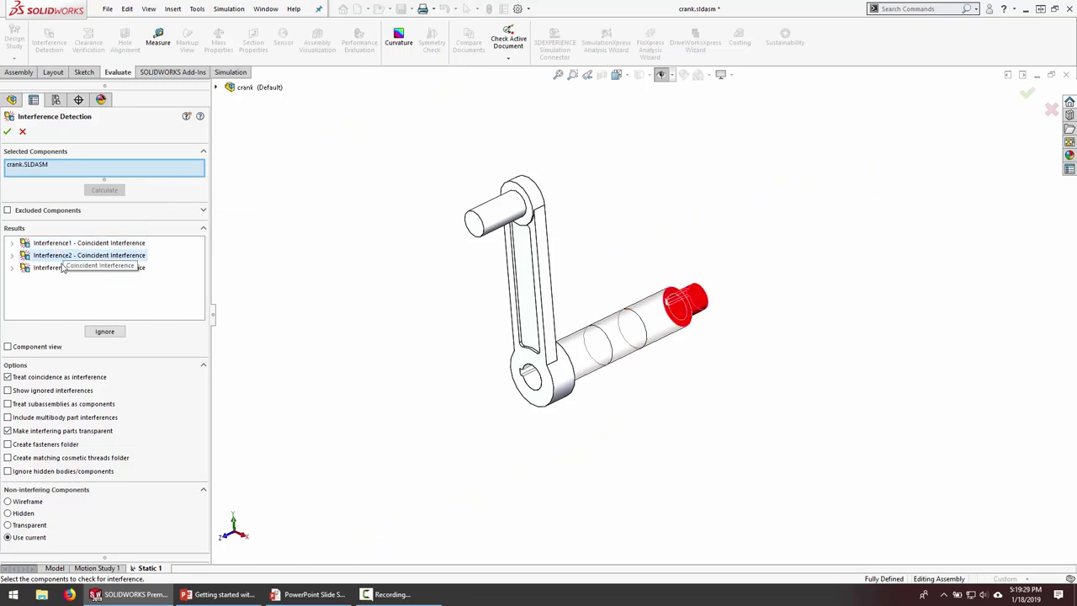
{"action": "left_click", "coordinate": [63, 267]}
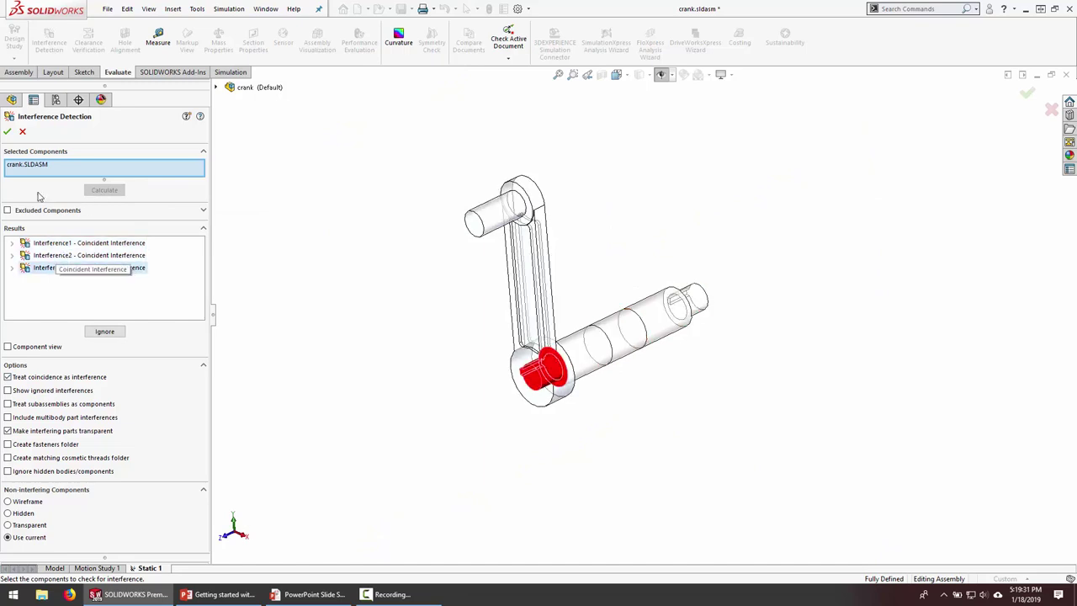
{"action": "left_click", "coordinate": [8, 131]}
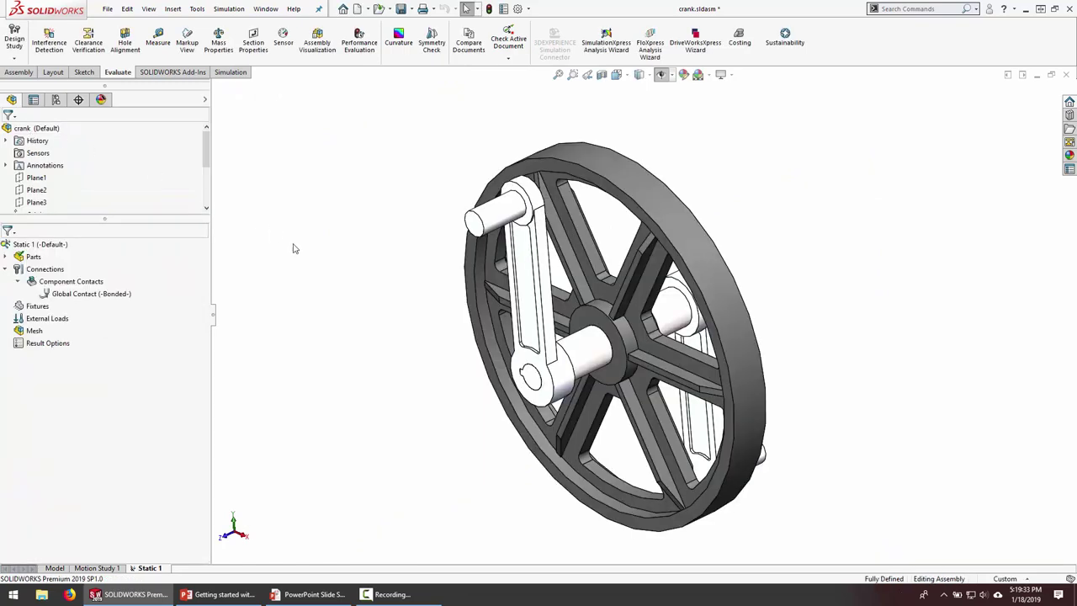
Select Global Contact (-Bonded-) and switch from the Model tab back to Static 1.
{"action": "left_click", "coordinate": [108, 295]}
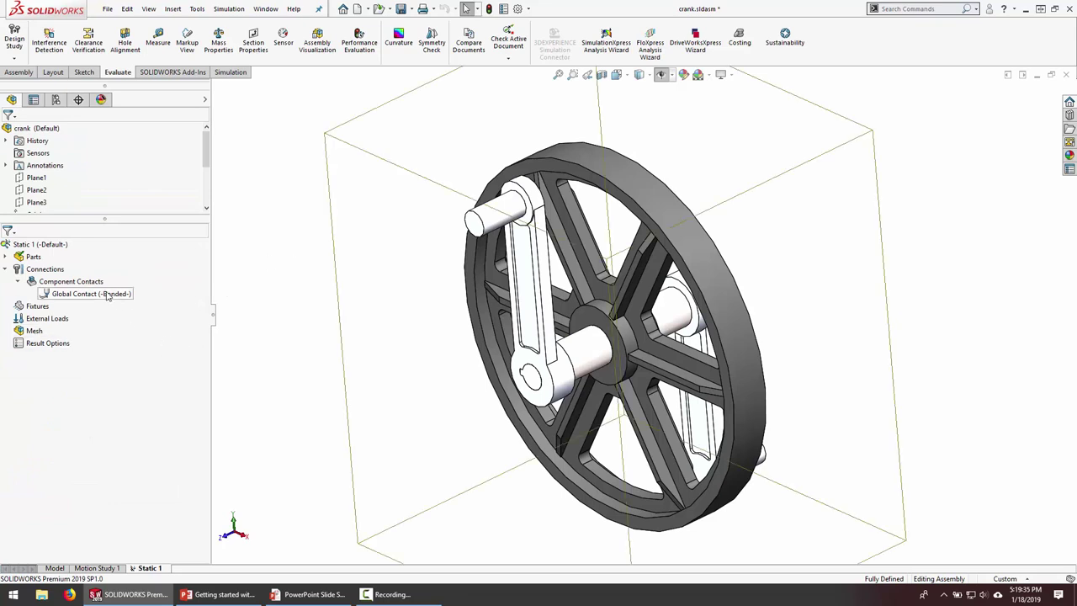
{"action": "left_click", "coordinate": [59, 568]}
{"action": "left_click", "coordinate": [150, 568]}
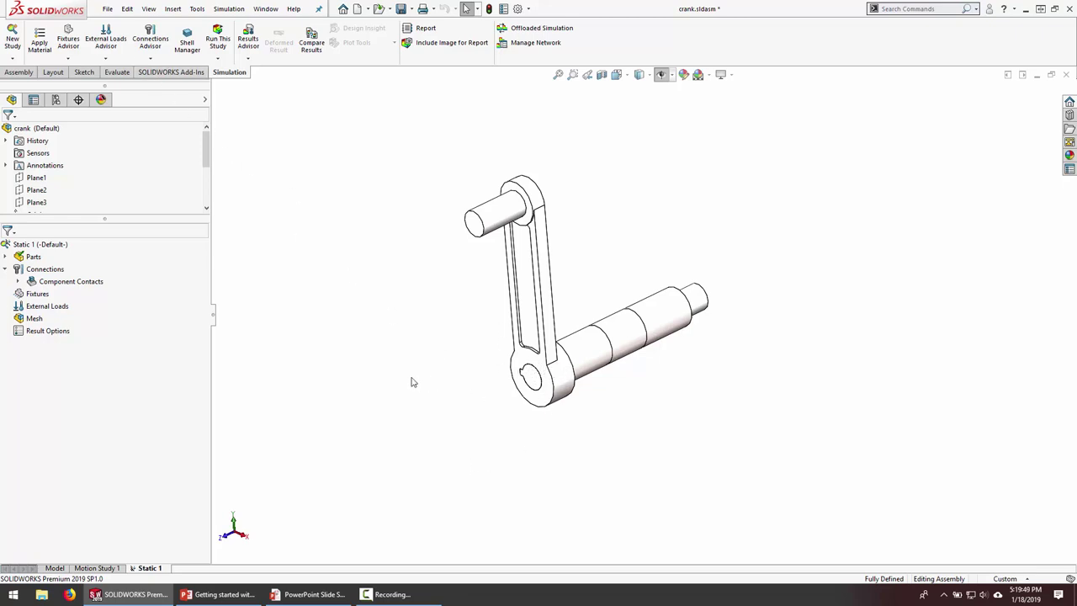
{"action": "right_click", "coordinate": [38, 281]}
{"action": "left_click", "coordinate": [6, 270]}
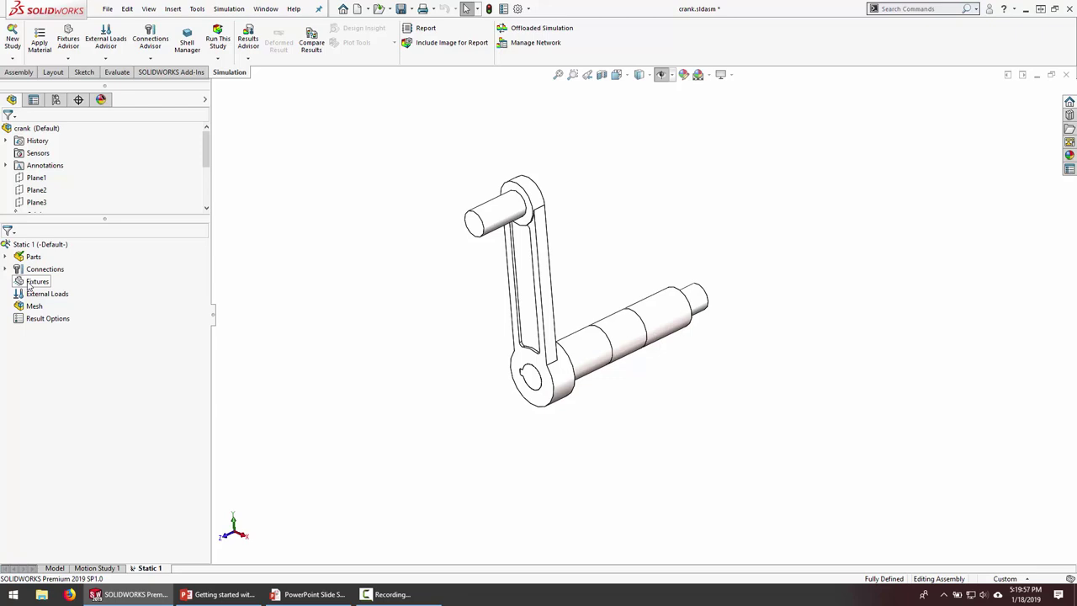
{"action": "right_click", "coordinate": [34, 284]}
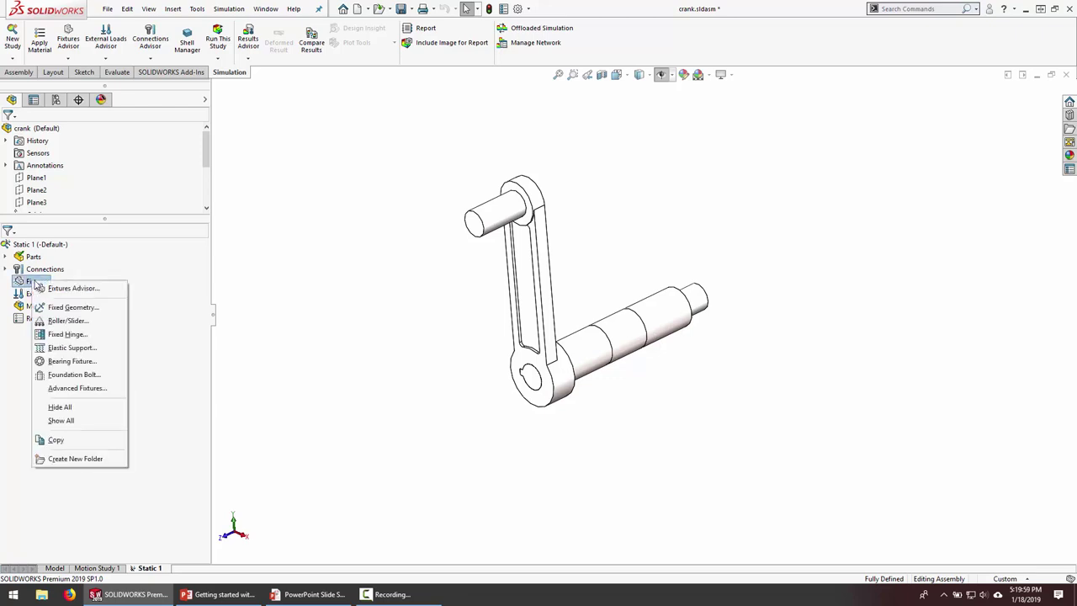
{"action": "left_click", "coordinate": [75, 307]}
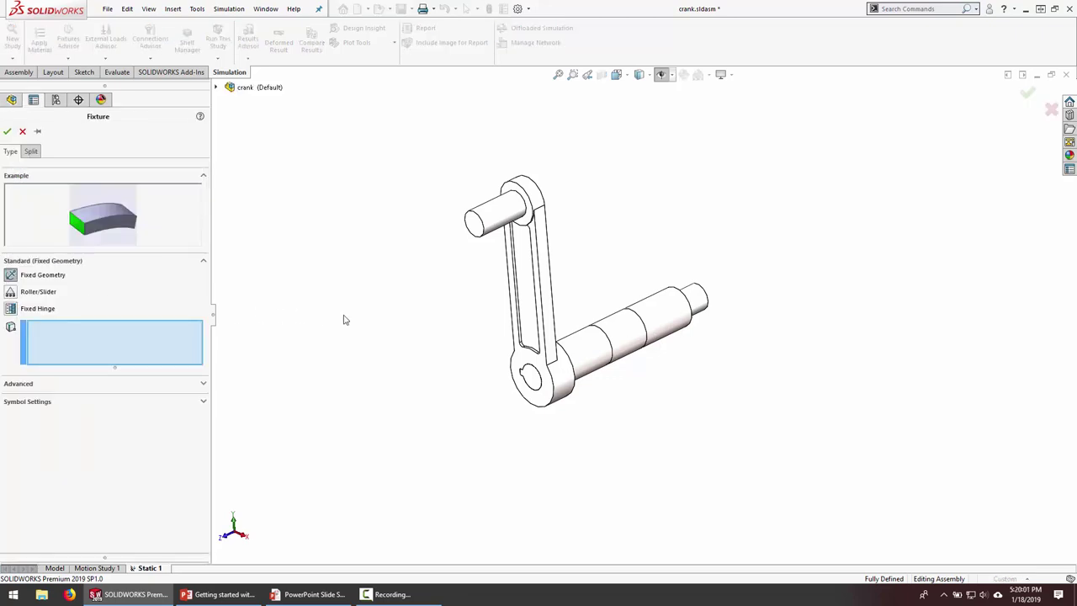
{"action": "left_click", "coordinate": [625, 333]}
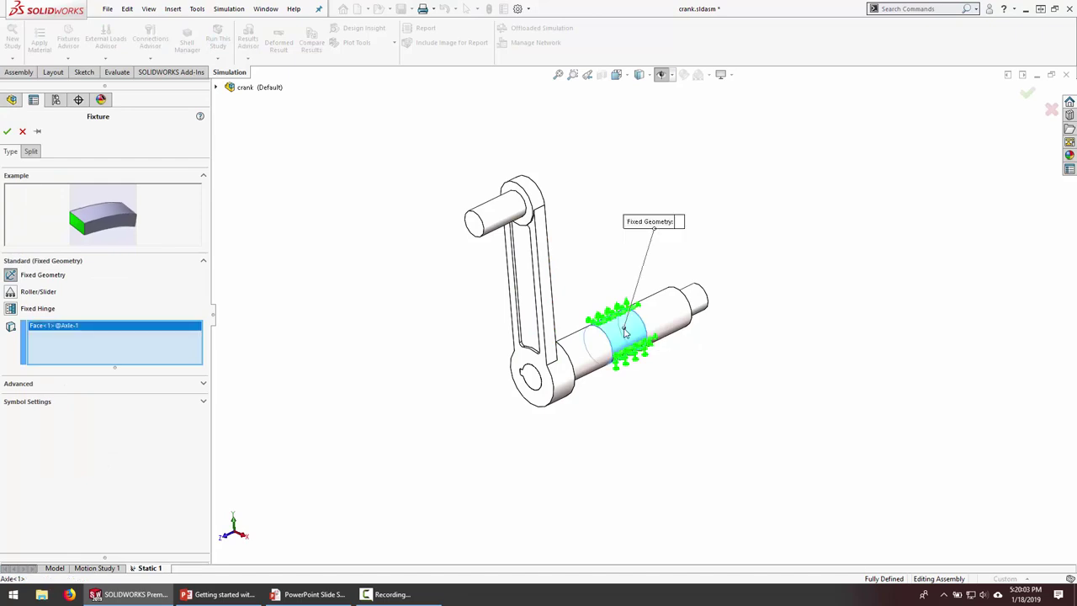
{"action": "scroll", "coordinate": [662, 330], "scroll_direction": "down", "scroll_amount": 5}
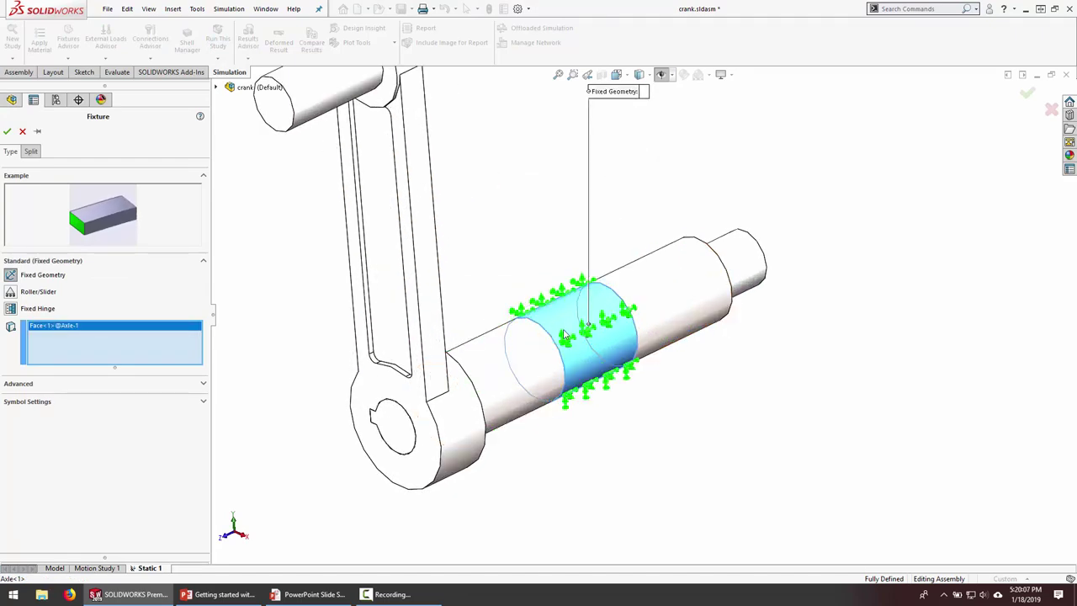
{"action": "left_click", "coordinate": [513, 355]}
{"action": "left_click", "coordinate": [659, 295]}
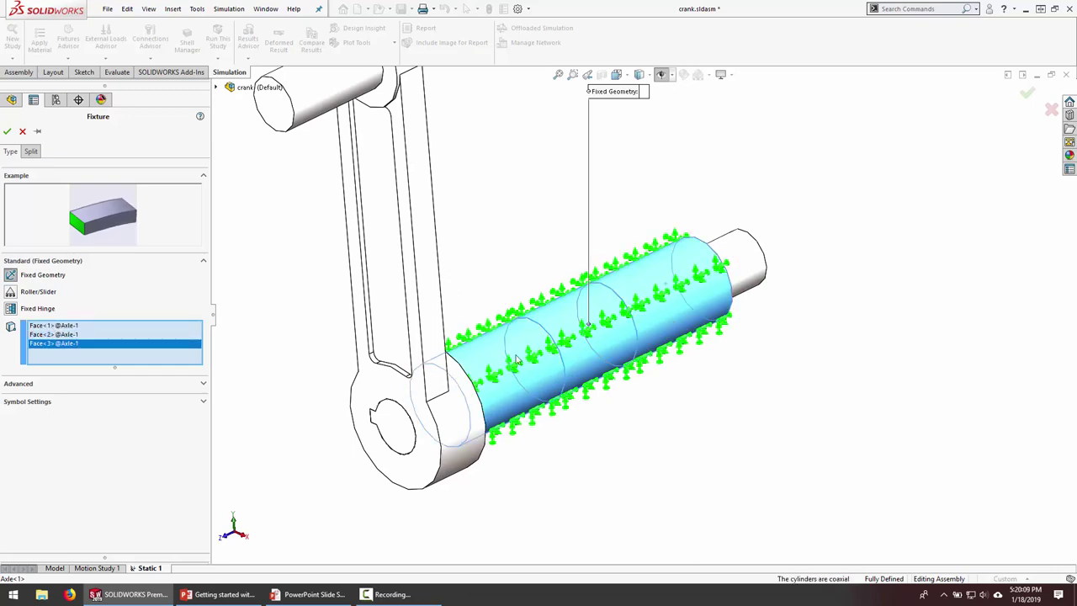
{"action": "left_click", "coordinate": [542, 346]}
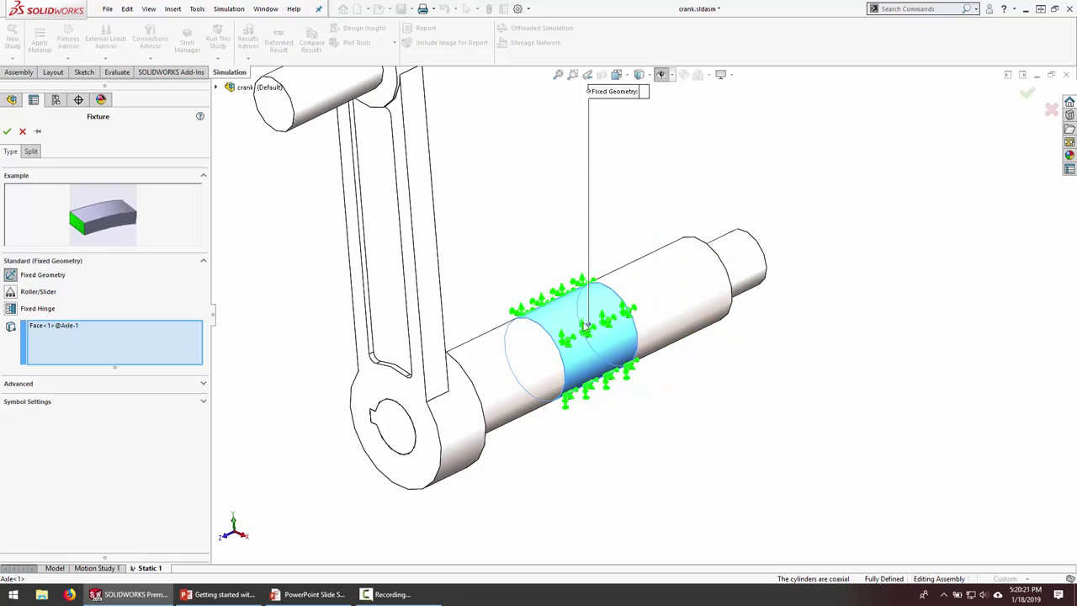
{"action": "left_click", "coordinate": [9, 132]}
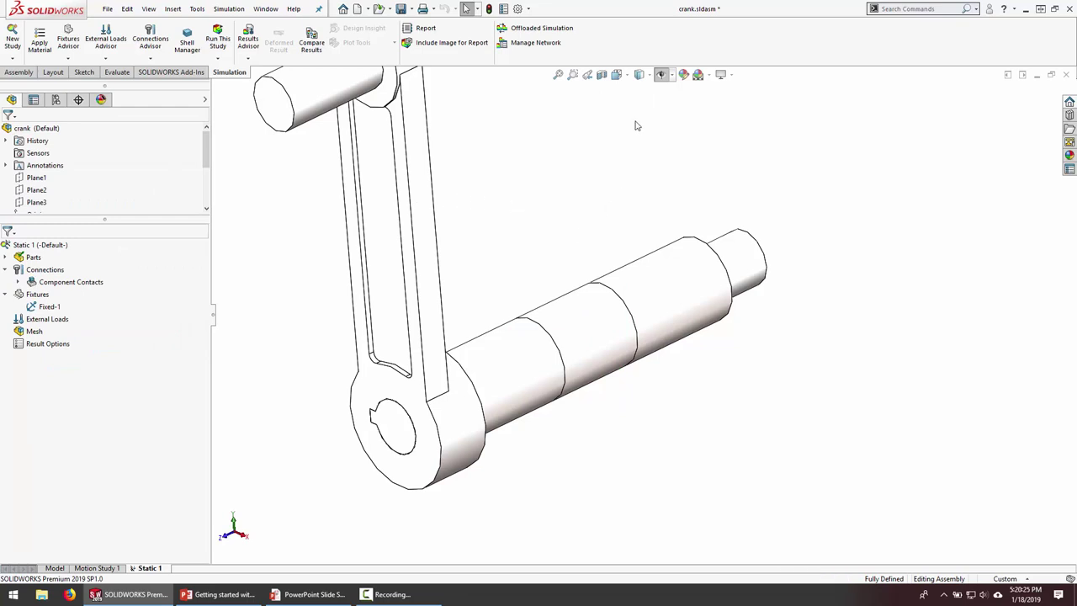
{"action": "left_click", "coordinate": [671, 80]}
Open the Axle part in its own window from the assembly.
{"action": "left_click", "coordinate": [649, 281]}
{"action": "right_click", "coordinate": [650, 281]}
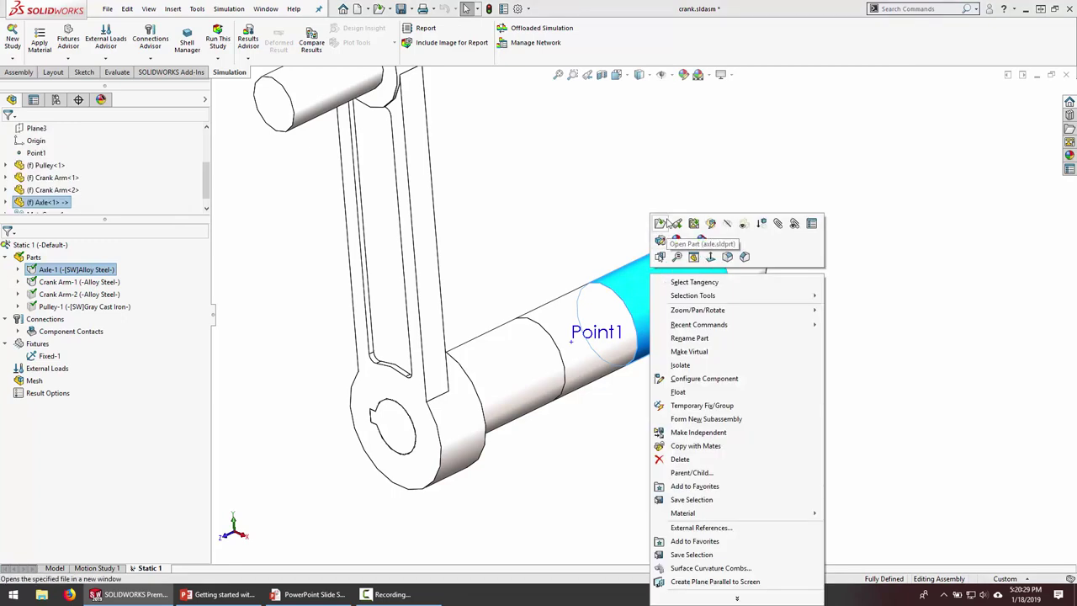
{"action": "left_click", "coordinate": [662, 224]}
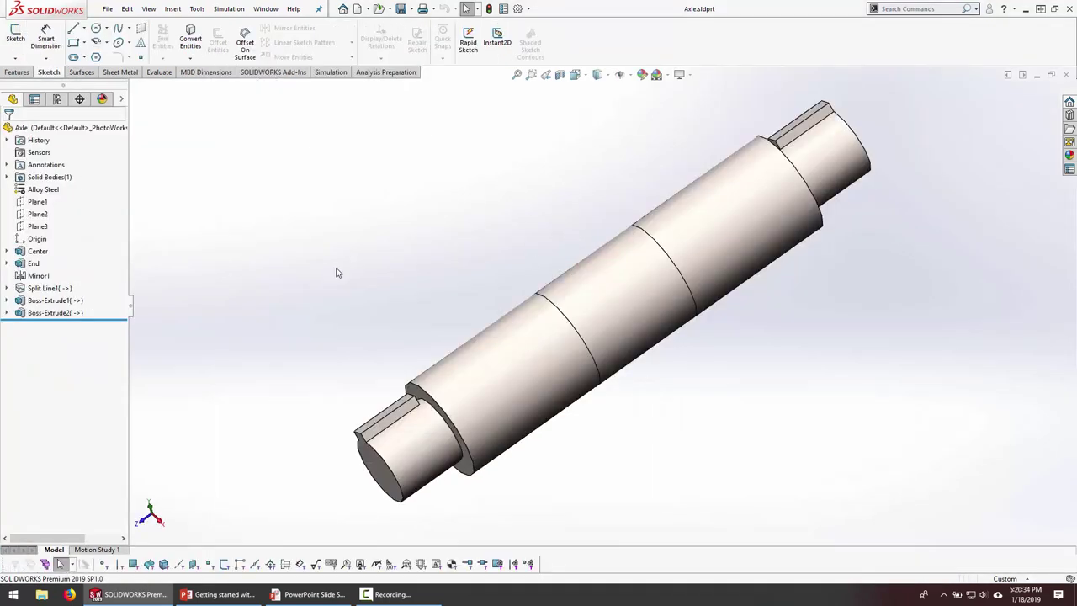
{"action": "left_click", "coordinate": [29, 291]}
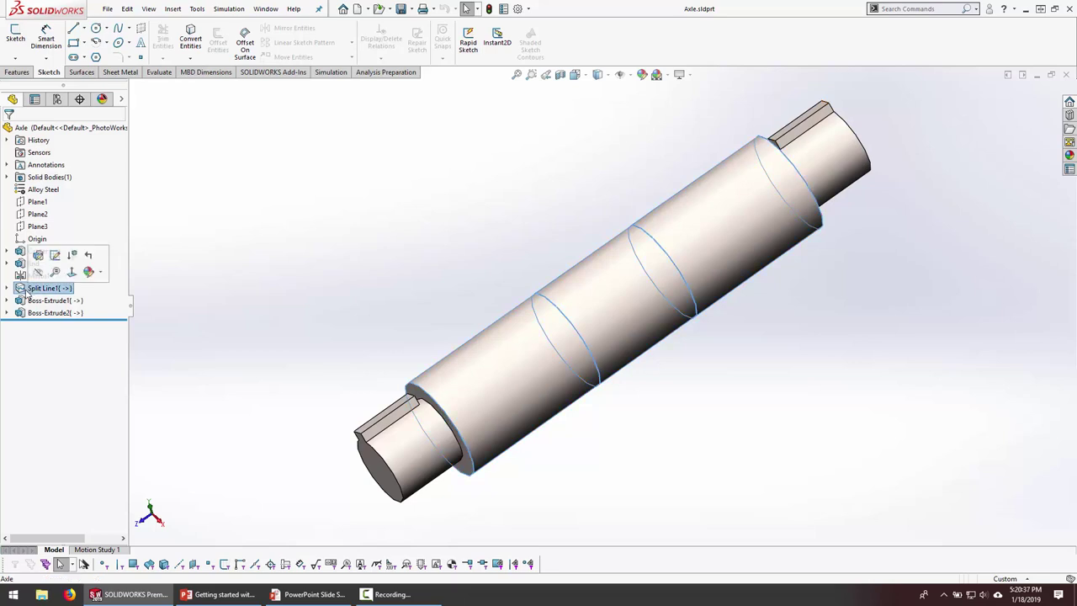
{"action": "left_click", "coordinate": [274, 288]}
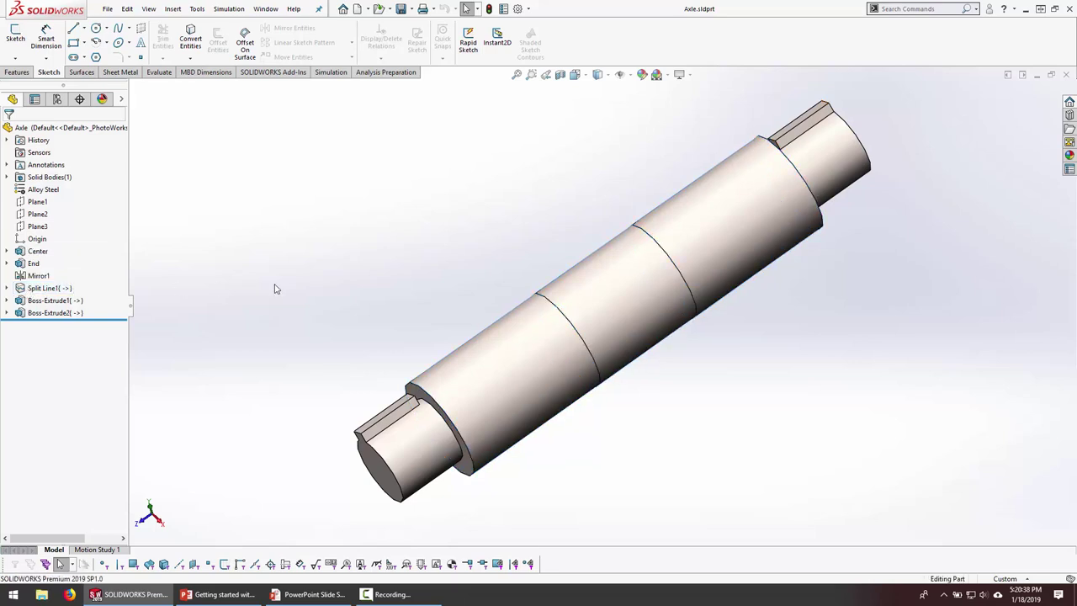
Sketch a corner rectangle on Plane2 across the shaft's left section.
{"action": "left_click", "coordinate": [41, 217]}
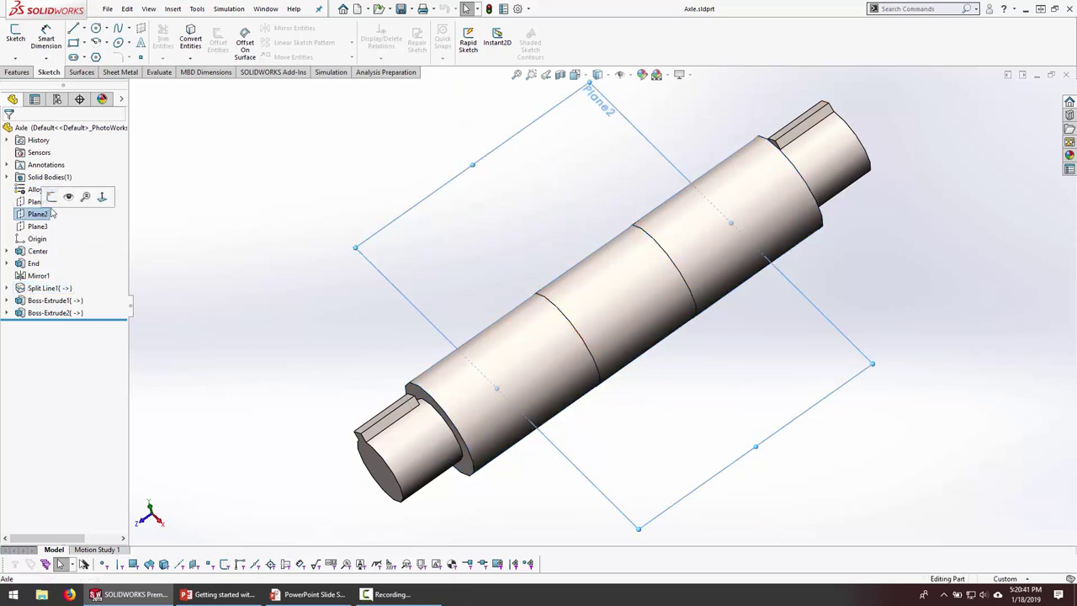
{"action": "left_click", "coordinate": [51, 197]}
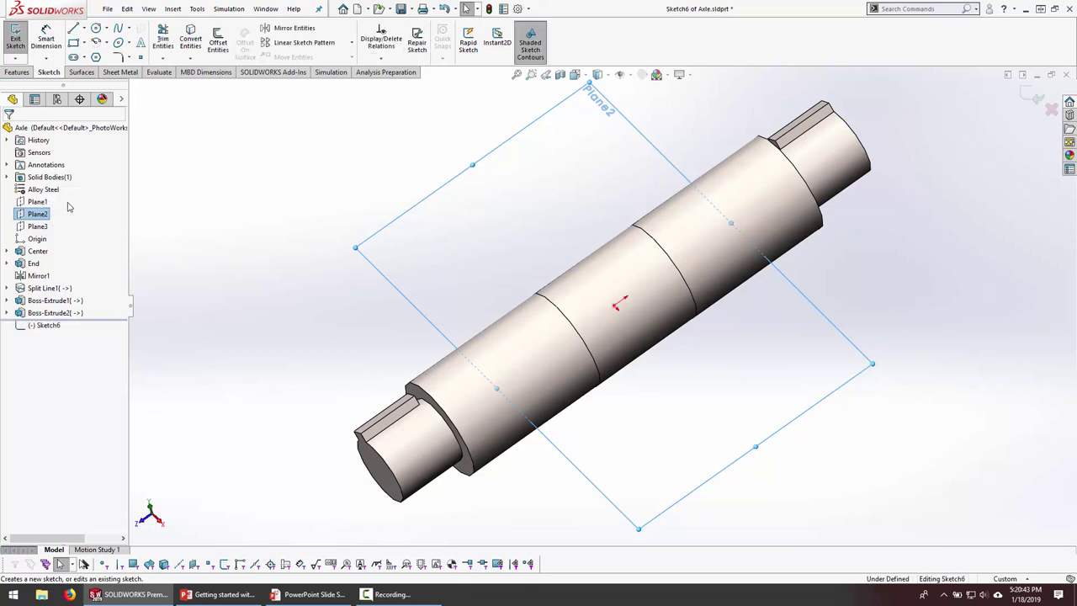
{"action": "left_click", "coordinate": [75, 43]}
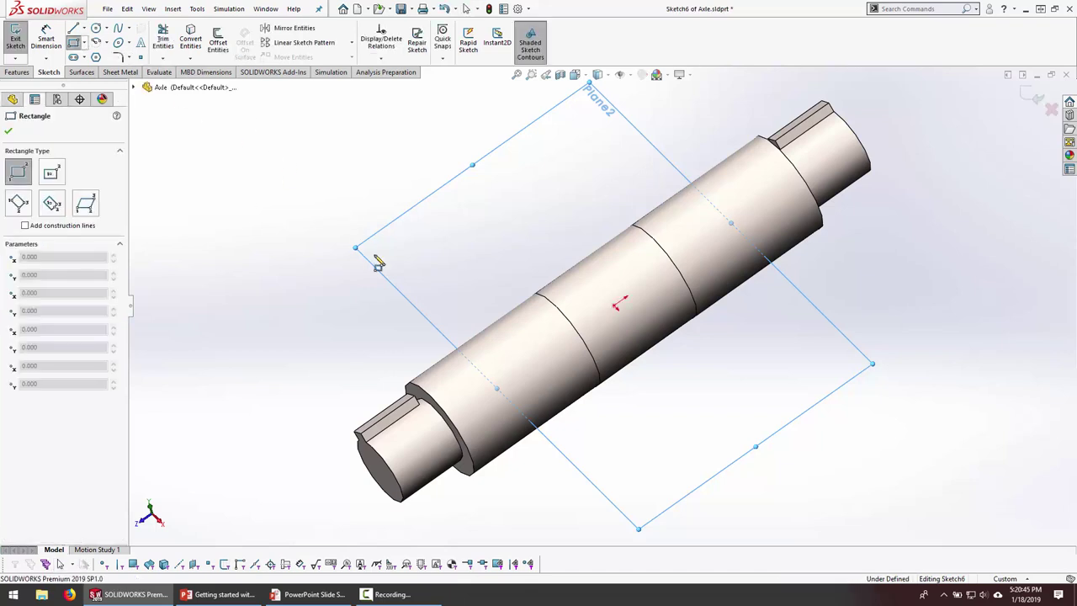
{"action": "middle_click_drag", "start_coordinate": [459, 272], "coordinate": [466, 319]}
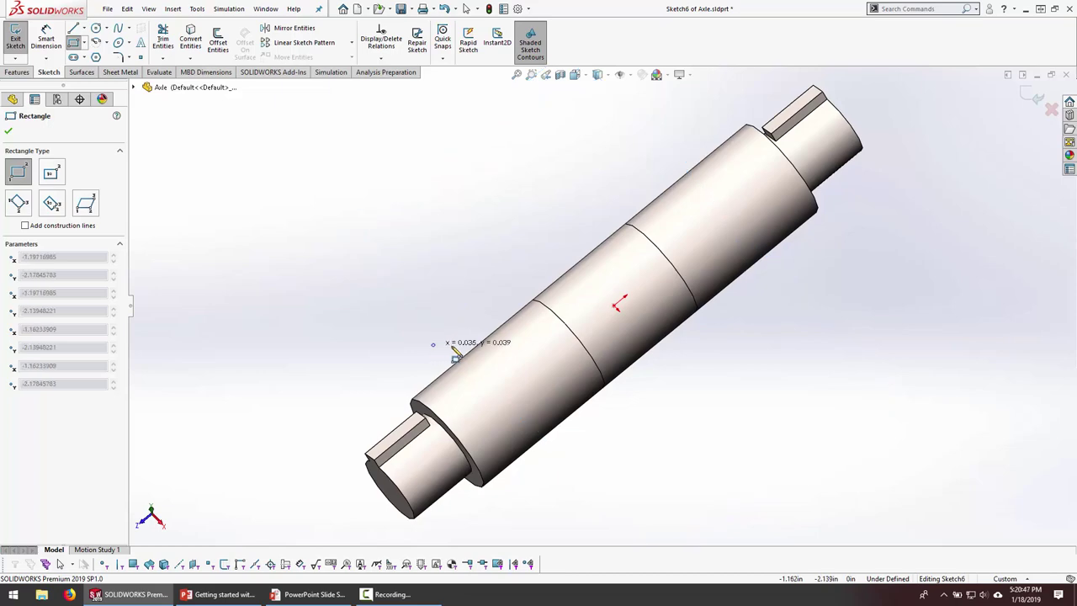
{"action": "left_click", "coordinate": [439, 341]}
{"action": "left_click", "coordinate": [582, 437]}
{"action": "mouse_move", "coordinate": [657, 445]}
{"action": "middle_mouse_down"}
{"action": "mouse_move", "coordinate": [667, 324]}
{"action": "mouse_move", "coordinate": [665, 401]}
{"action": "mouse_move", "coordinate": [682, 286]}
{"action": "mouse_move", "coordinate": [656, 357]}
{"action": "middle_mouse_up"}
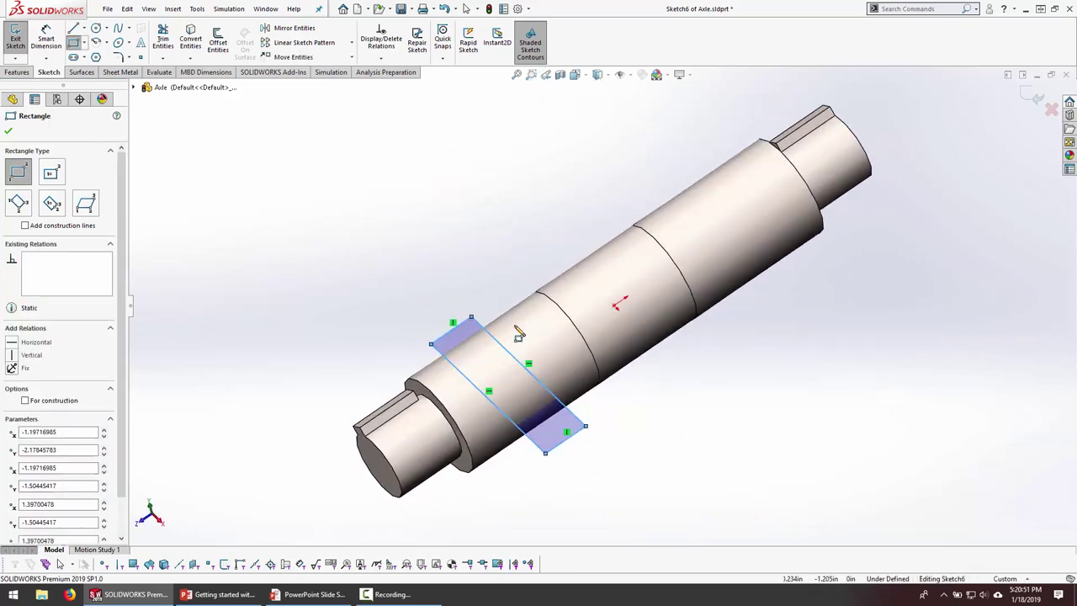
{"action": "left_click", "coordinate": [173, 8]}
{"action": "mouse_move", "coordinate": [198, 143]}
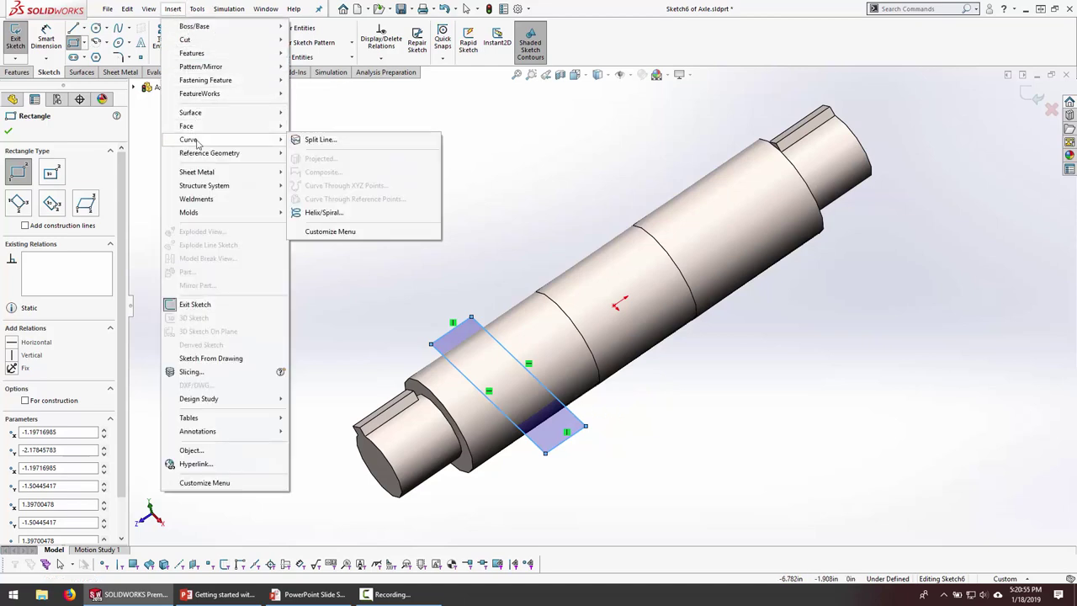
Split the shaft face with the rectangle sketch, creating Split Line2.
{"action": "left_click", "coordinate": [316, 141]}
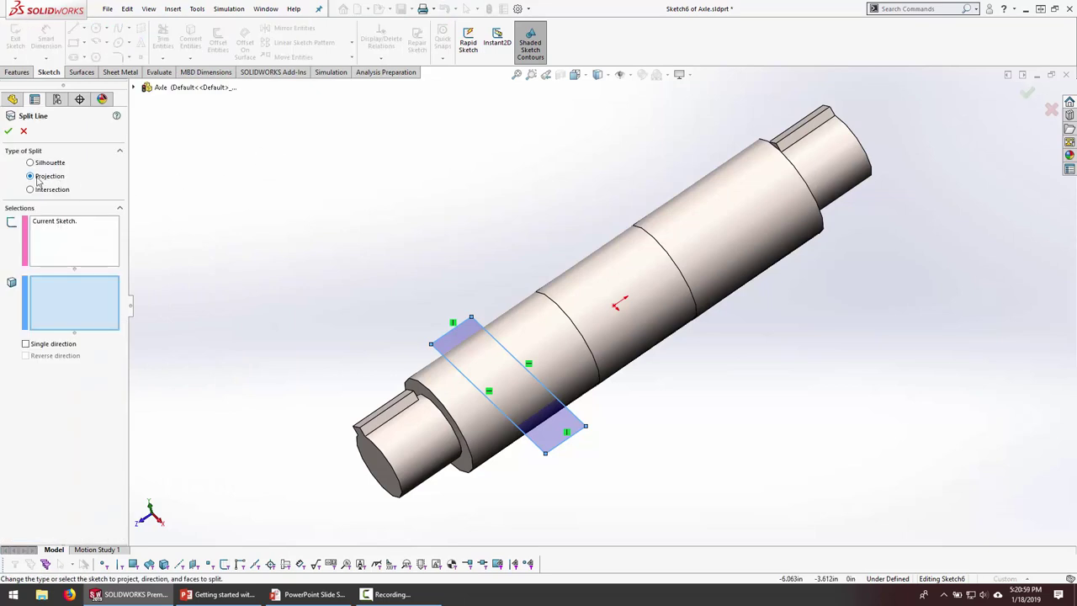
{"action": "left_click", "coordinate": [533, 328]}
{"action": "left_click", "coordinate": [9, 130]}
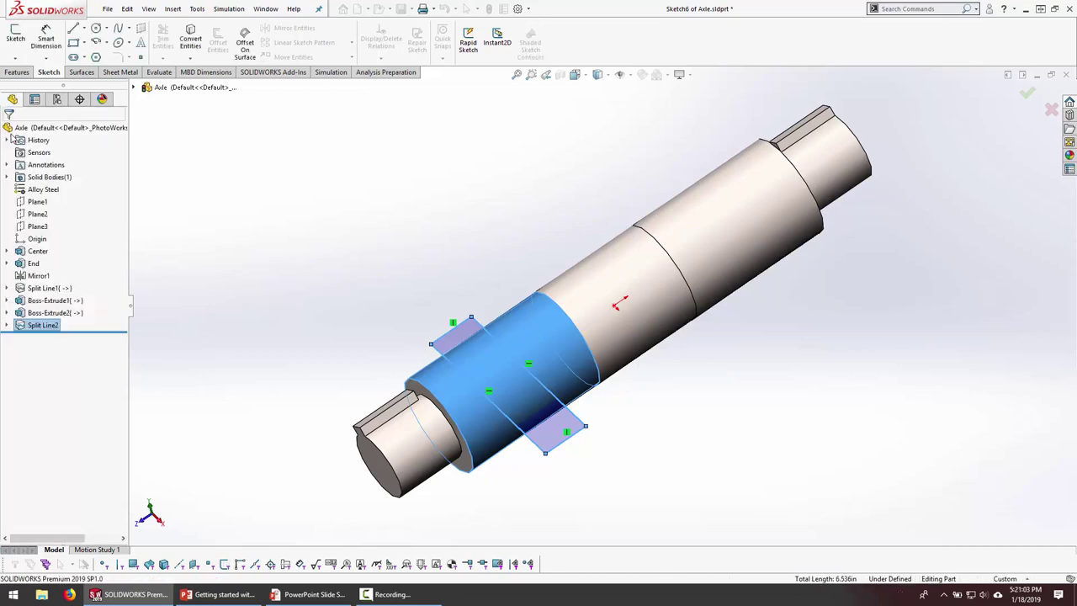
{"action": "middle_click_drag", "start_coordinate": [609, 324], "coordinate": [636, 327]}
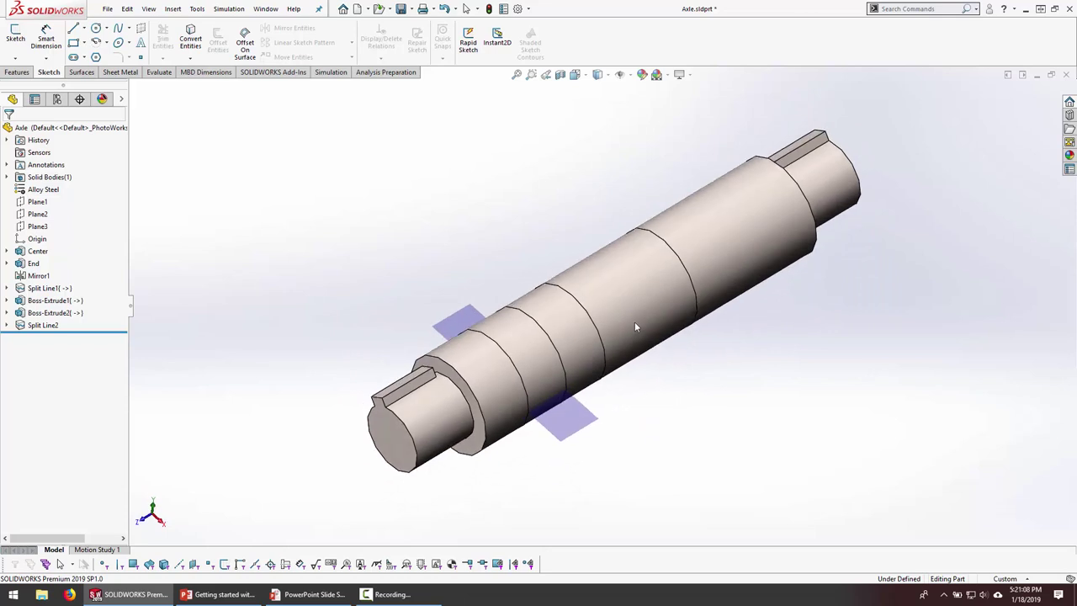
Delete Split Line2 and Sketch6, then close the axle part.
{"action": "left_click", "coordinate": [48, 325]}
{"action": "key", "text": "Delete"}
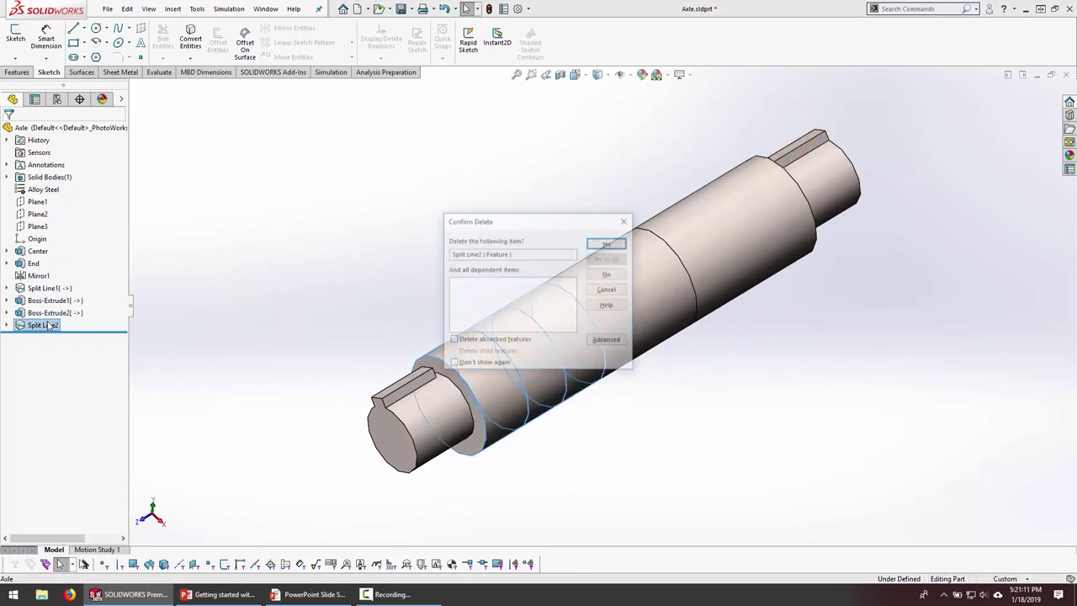
{"action": "key", "text": "Return"}
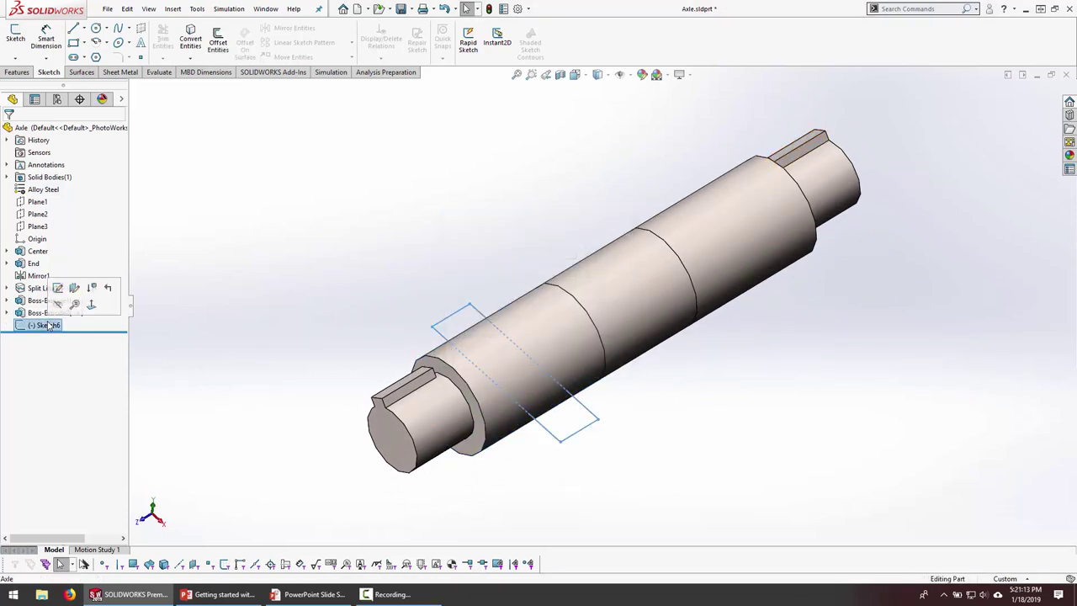
{"action": "key", "text": "Delete"}
{"action": "key", "text": "Return"}
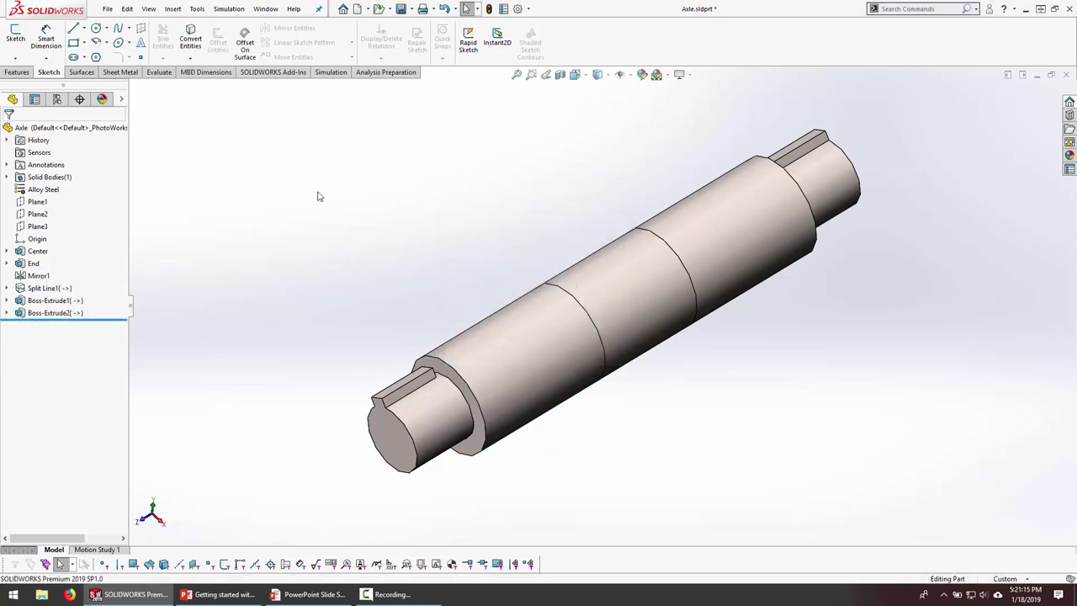
{"action": "left_click", "coordinate": [1065, 74]}
Save the axle changes and return to the Static 1 study.
{"action": "left_click", "coordinate": [519, 296]}
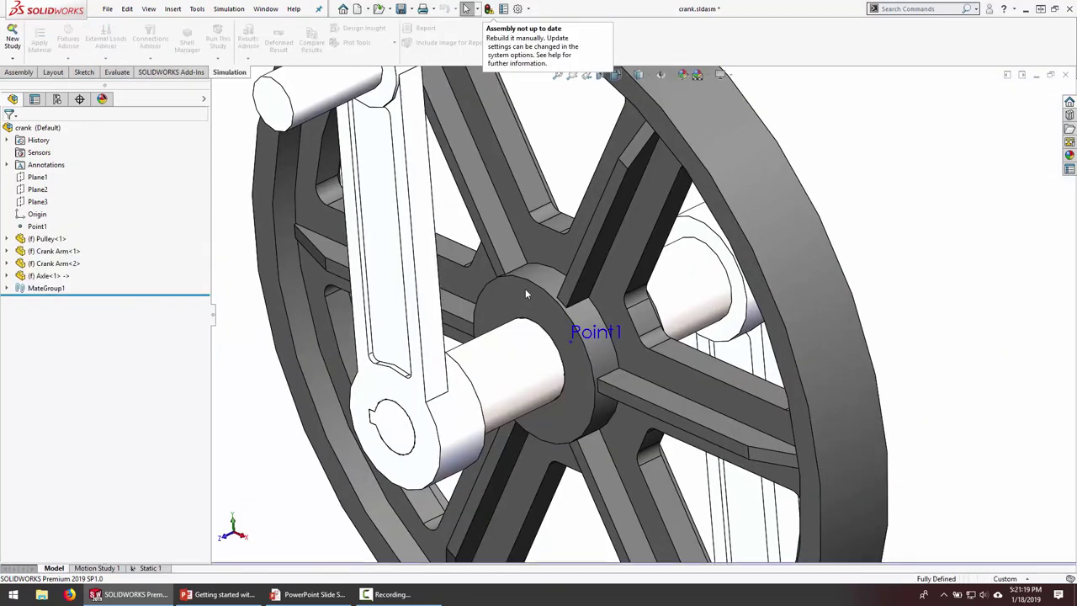
{"action": "left_click", "coordinate": [147, 569]}
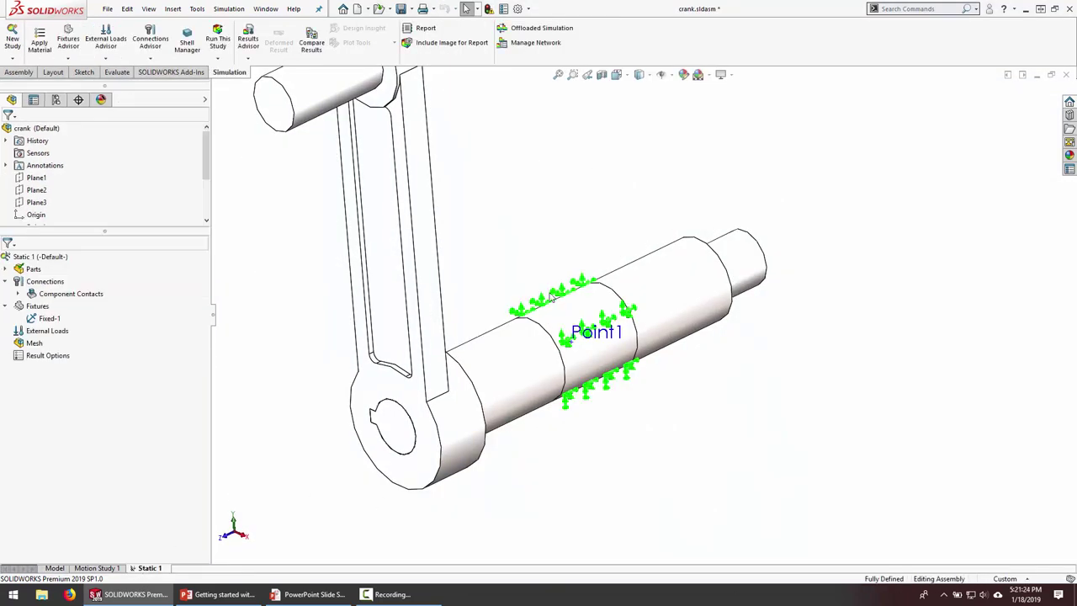
{"action": "scroll", "coordinate": [564, 404], "scroll_direction": "up", "scroll_amount": 3}
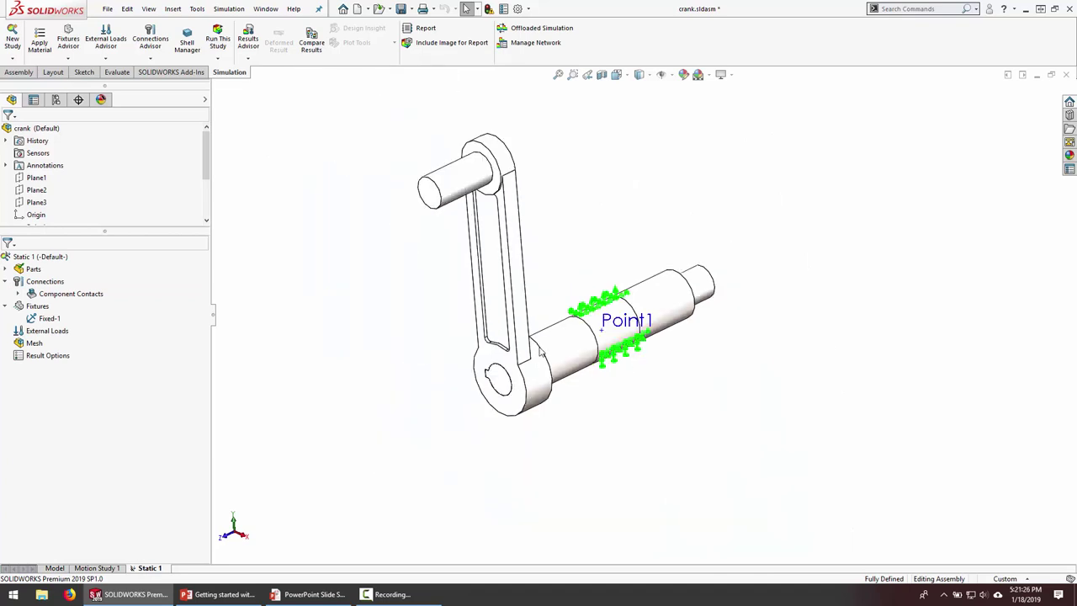
Apply a reversed 300 lbf force normal to Plane3 on the crank pin face.
{"action": "right_click", "coordinate": [63, 334]}
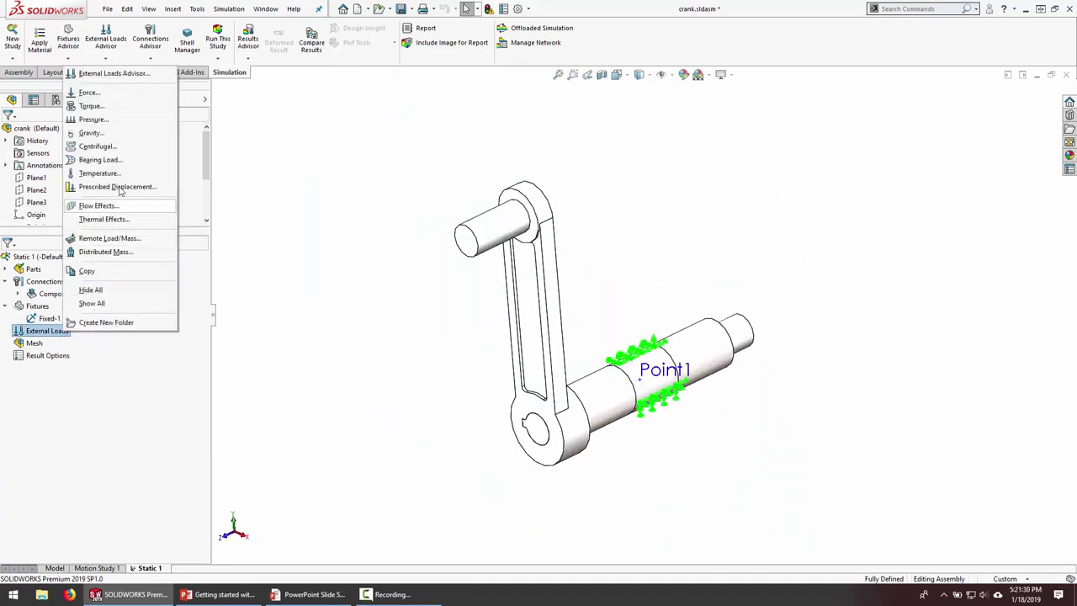
{"action": "left_click", "coordinate": [97, 94]}
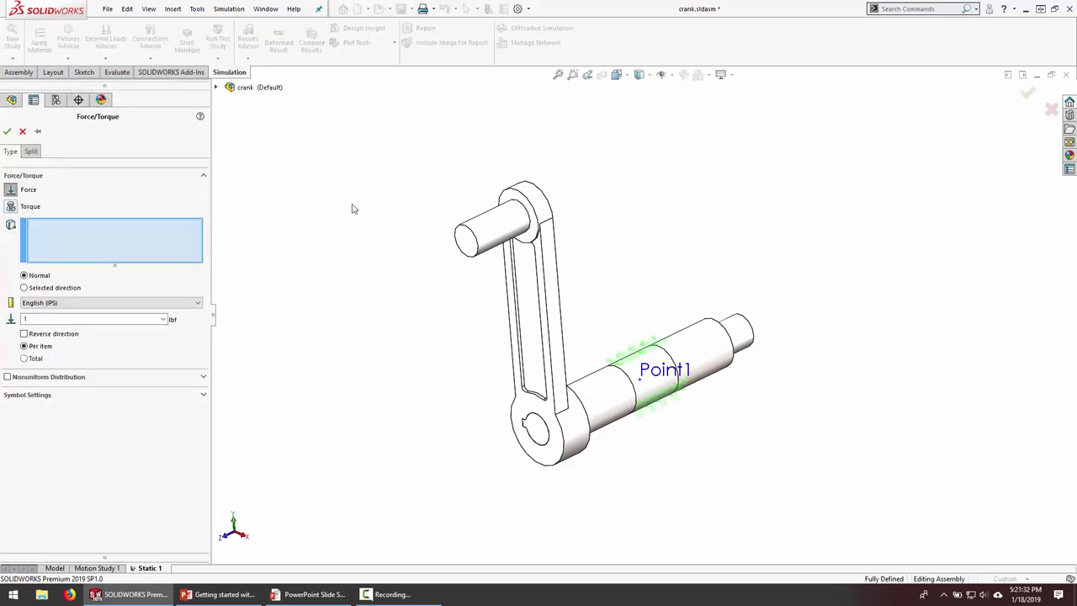
{"action": "left_click", "coordinate": [507, 225]}
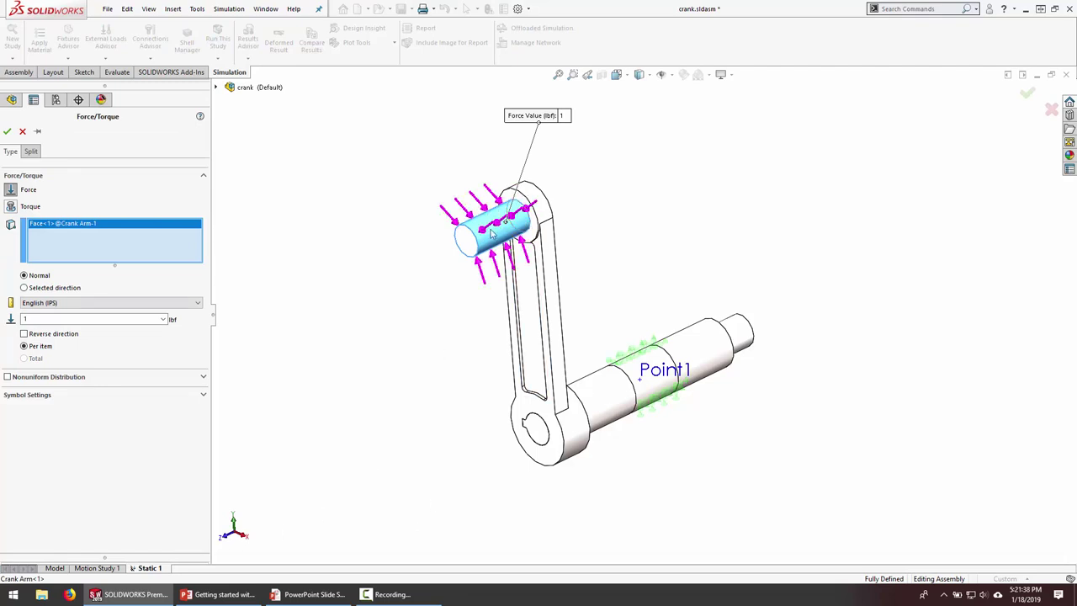
{"action": "left_click", "coordinate": [55, 289]}
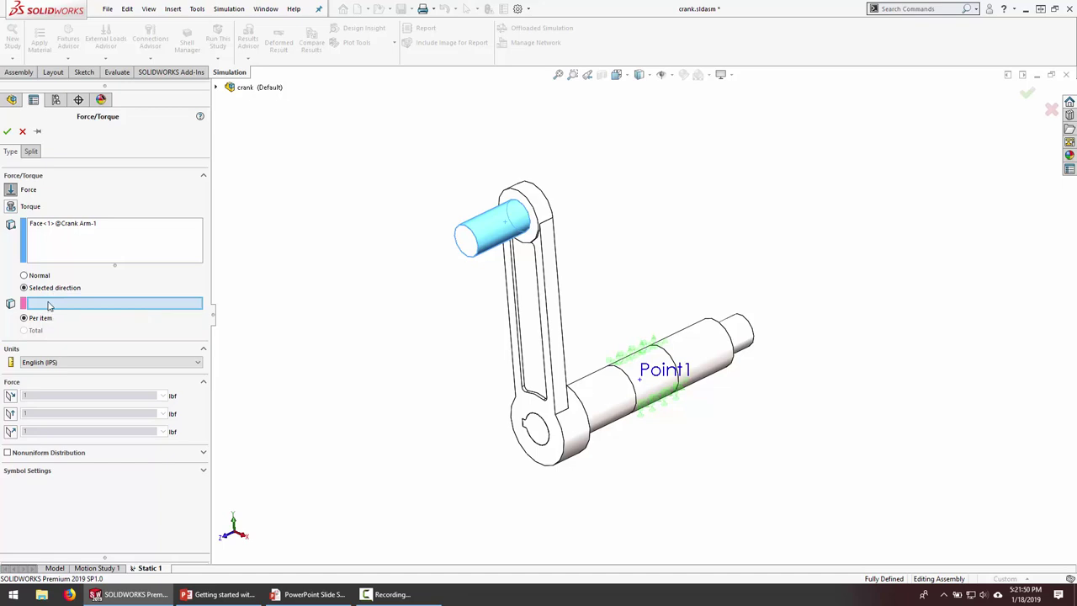
{"action": "left_click", "coordinate": [216, 88]}
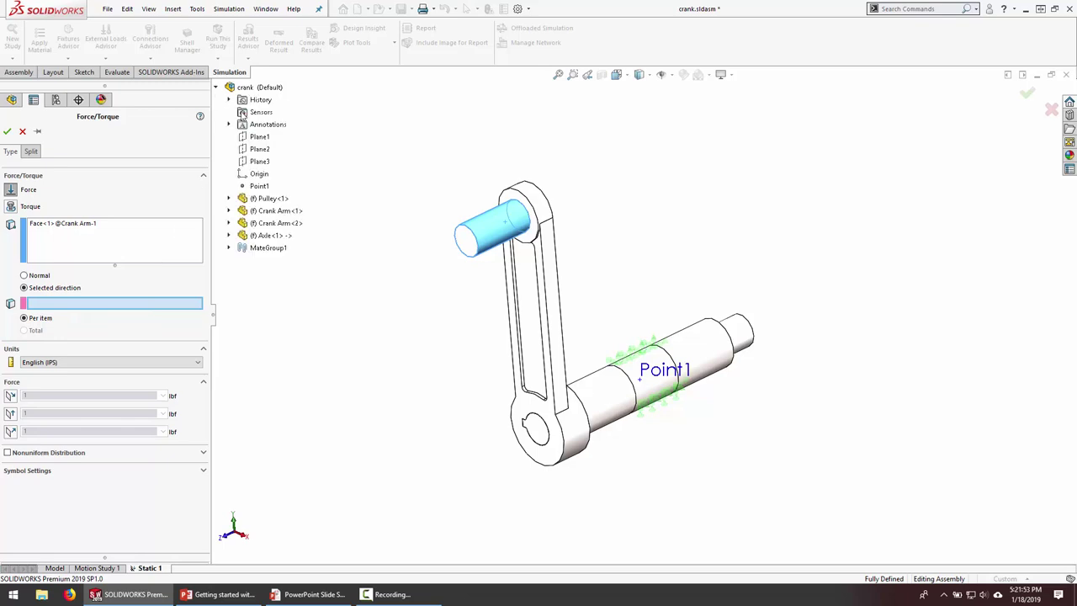
{"action": "left_click", "coordinate": [258, 162]}
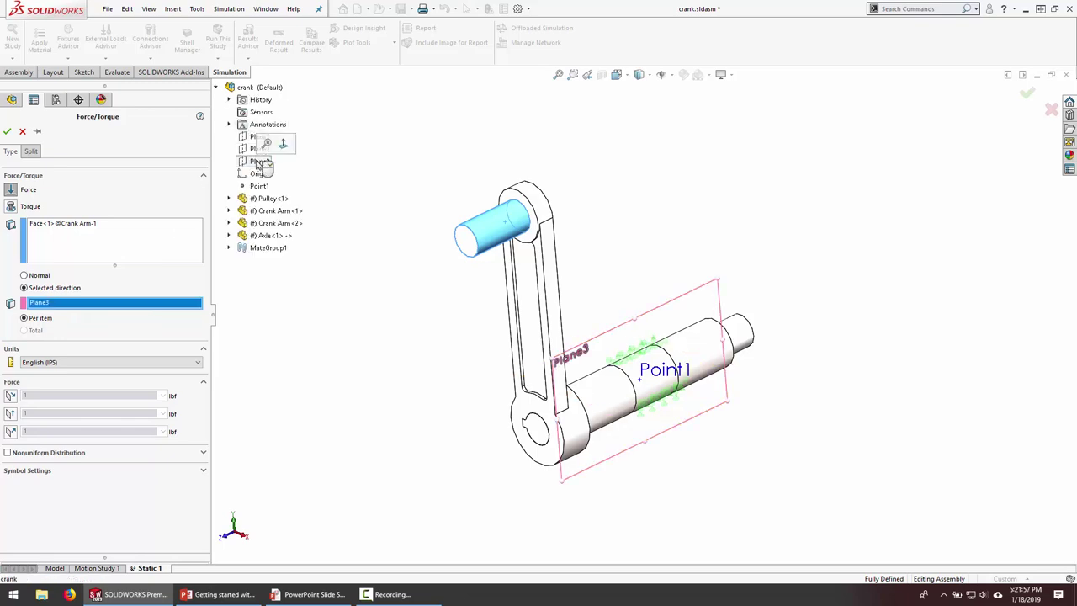
{"action": "left_click", "coordinate": [11, 433]}
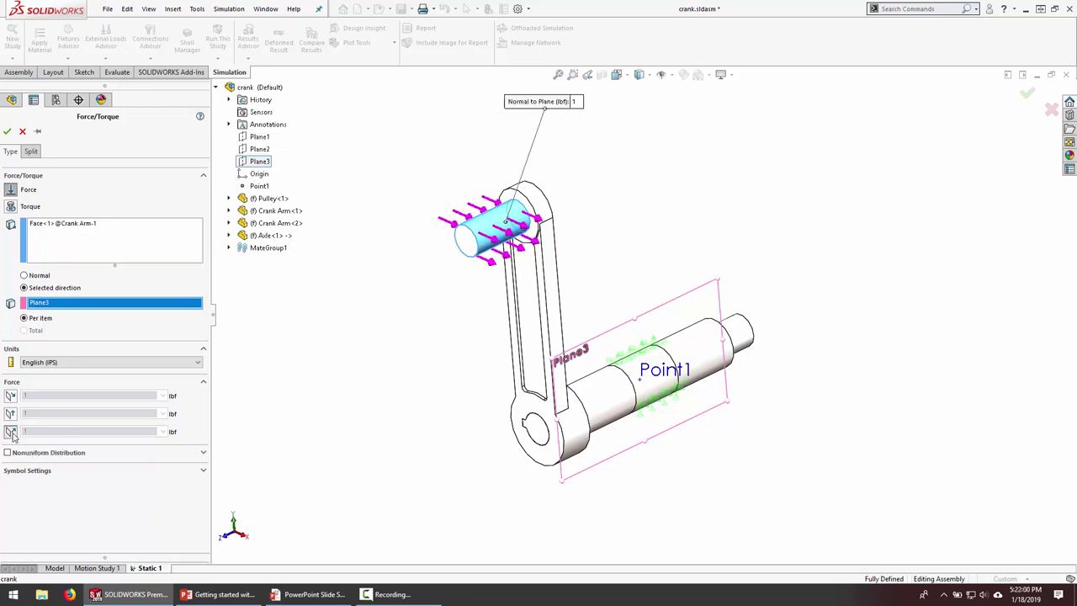
{"action": "left_click", "coordinate": [25, 447]}
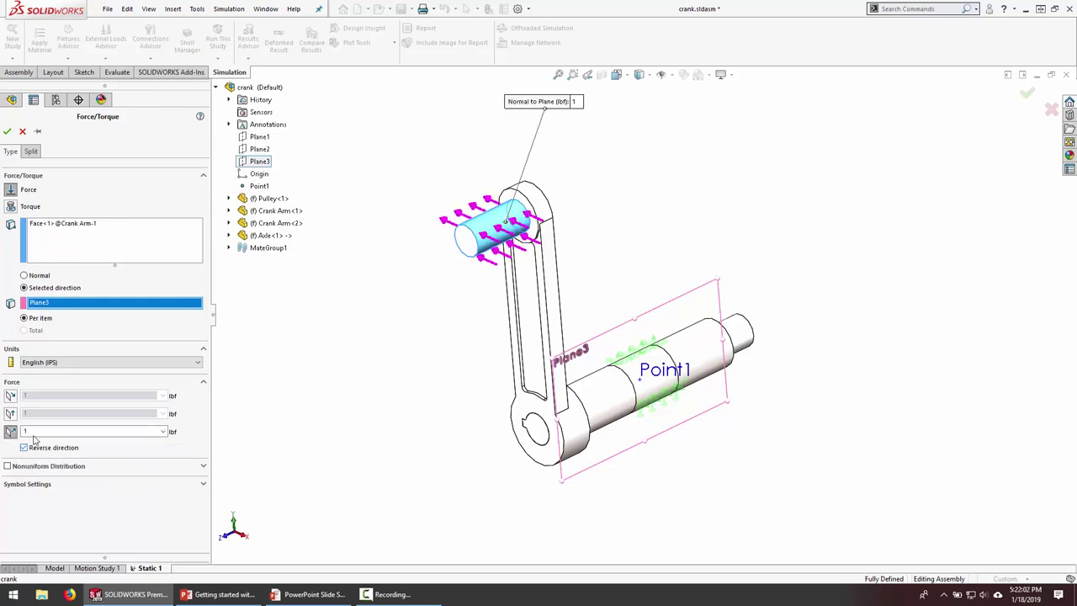
{"action": "double_click", "coordinate": [39, 430]}
{"action": "left_click", "coordinate": [8, 131]}
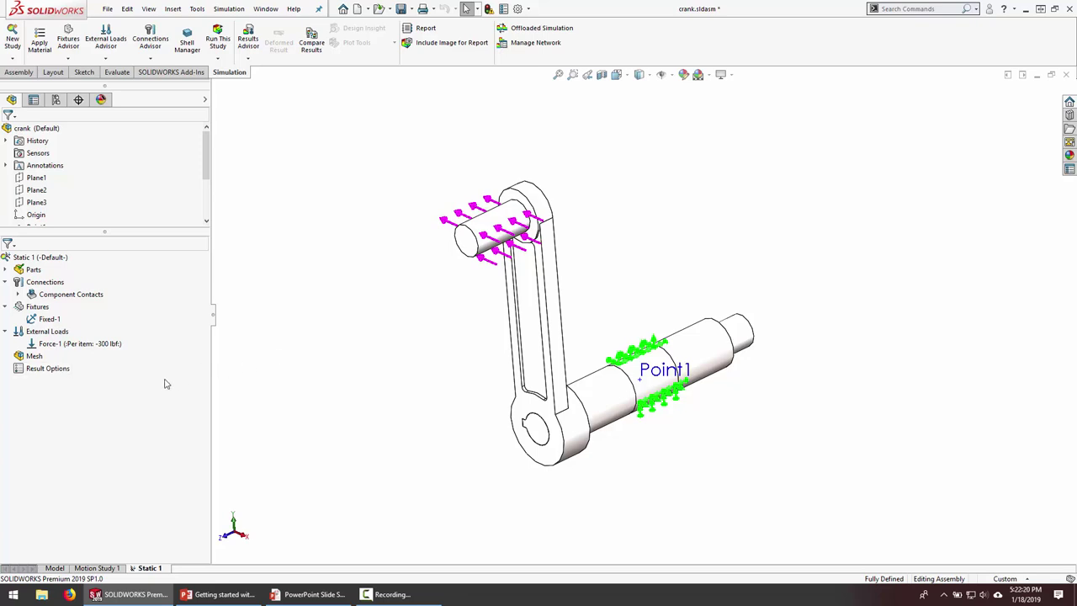
Mesh the axle and Crank Arm-1 for Static 1 at the default density.
{"action": "right_click", "coordinate": [38, 359]}
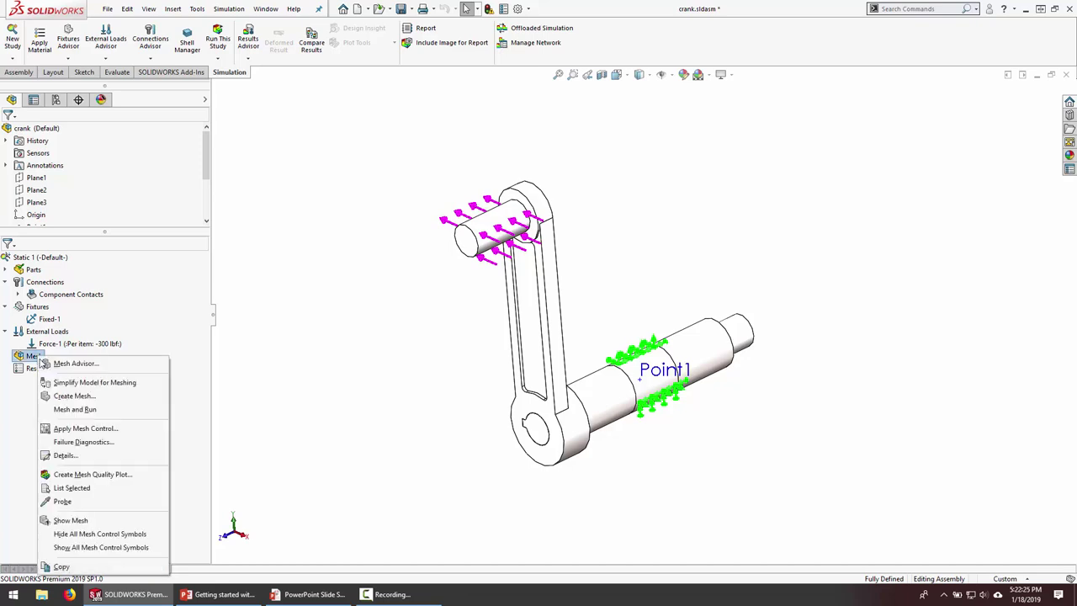
{"action": "left_click", "coordinate": [63, 397]}
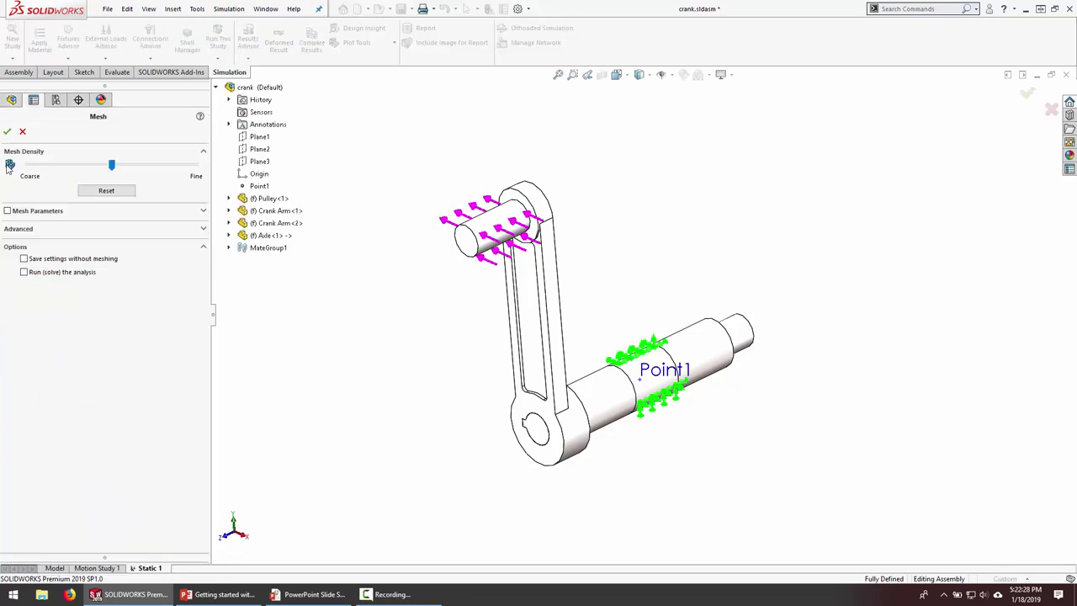
{"action": "left_click", "coordinate": [6, 132]}
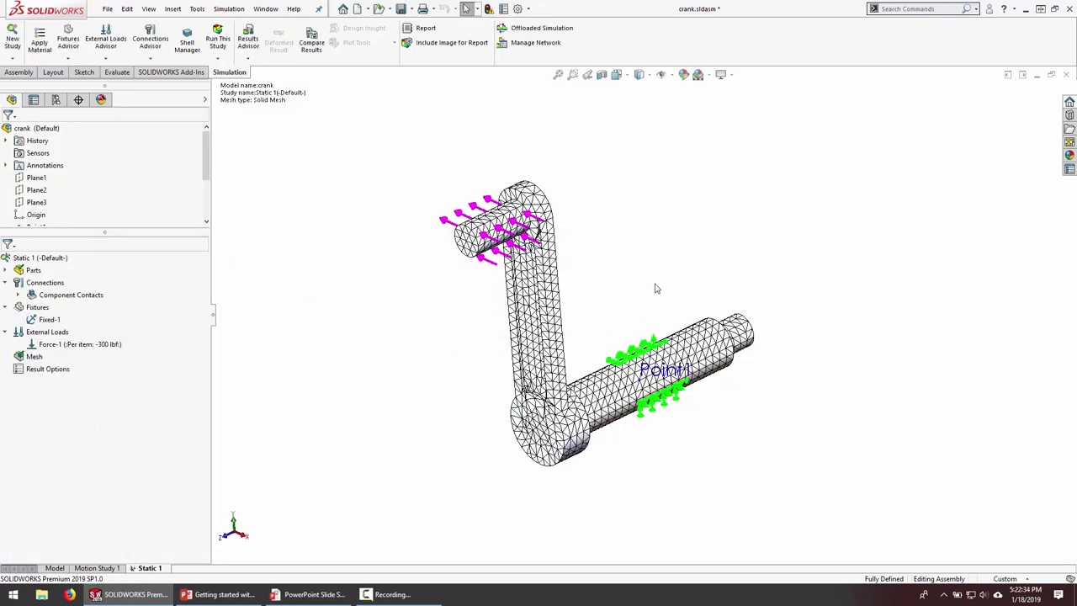
{"action": "scroll", "coordinate": [655, 288], "scroll_direction": "down", "scroll_amount": 1}
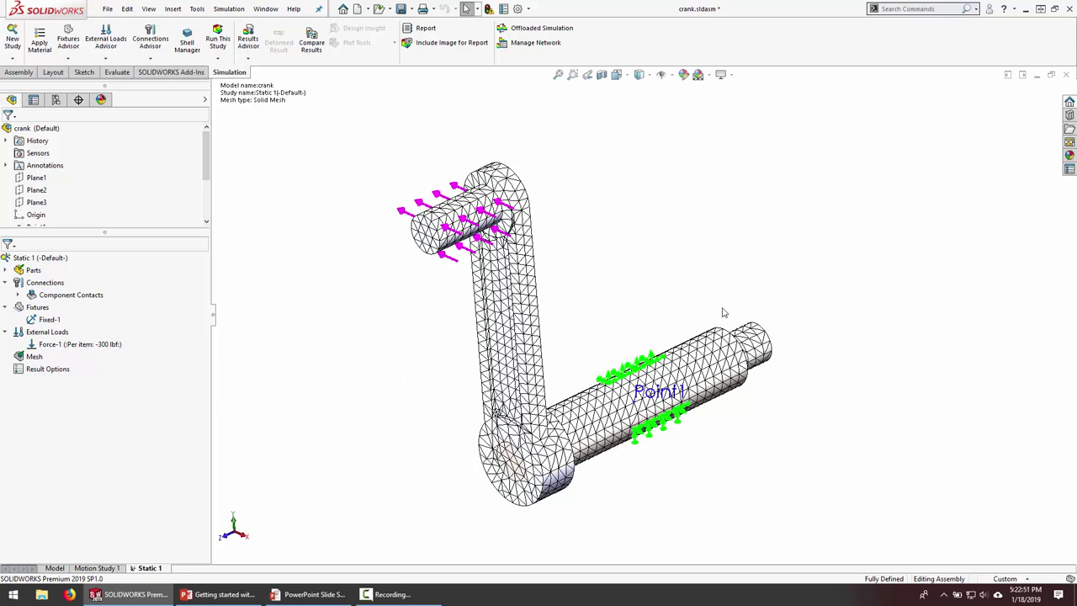
Run the Static 1 study to produce Stress1, Displacement1 and Strain1 results, peaking at 23.3 ksi.
{"action": "right_click", "coordinate": [42, 259]}
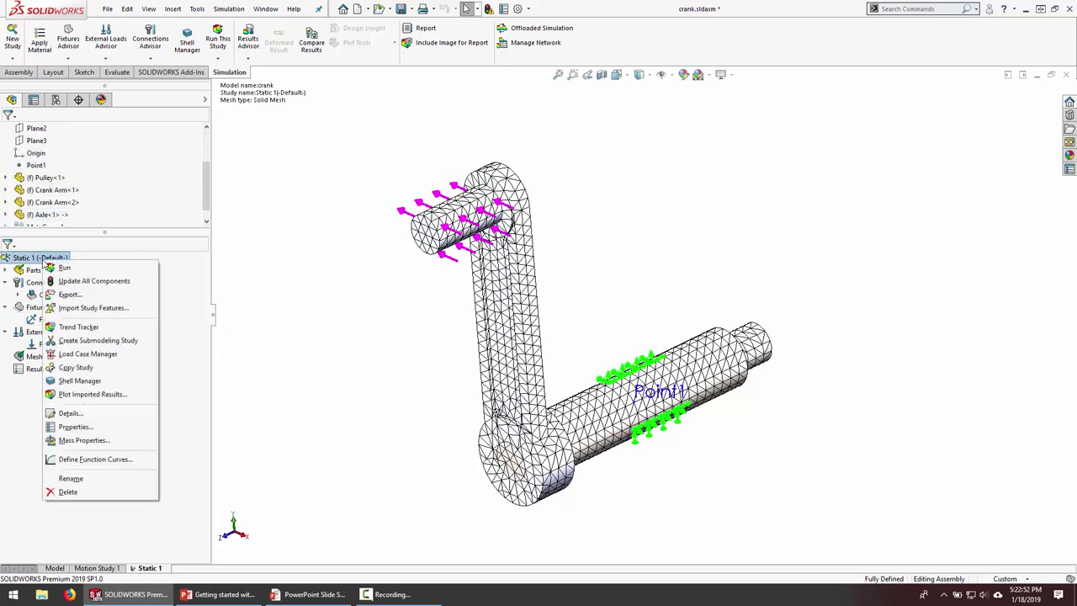
{"action": "right_click", "coordinate": [25, 257]}
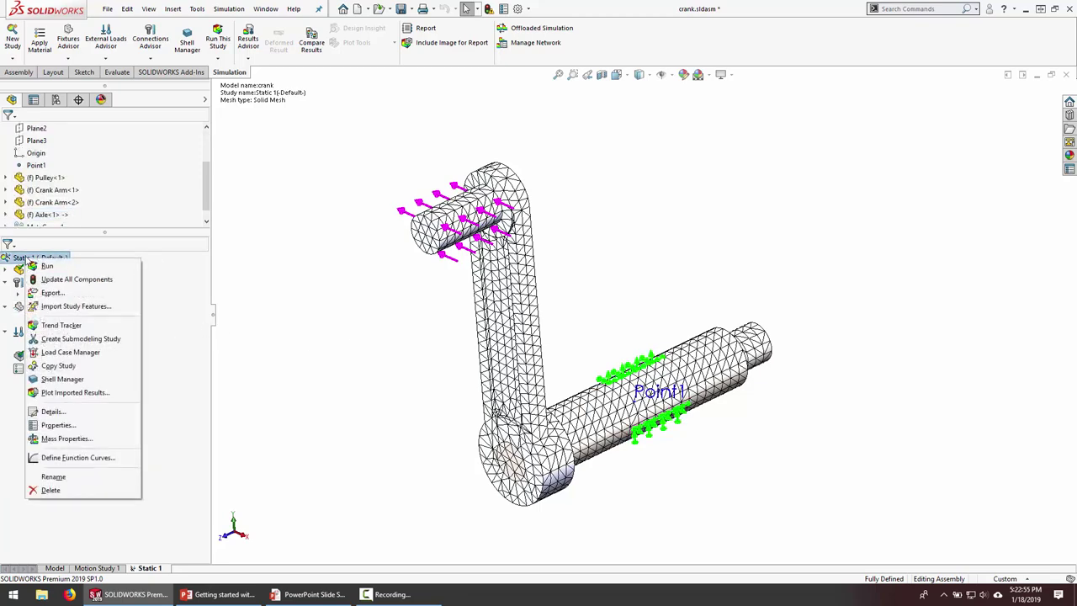
{"action": "left_click", "coordinate": [31, 260]}
{"action": "right_click", "coordinate": [31, 260]}
{"action": "left_click", "coordinate": [264, 272]}
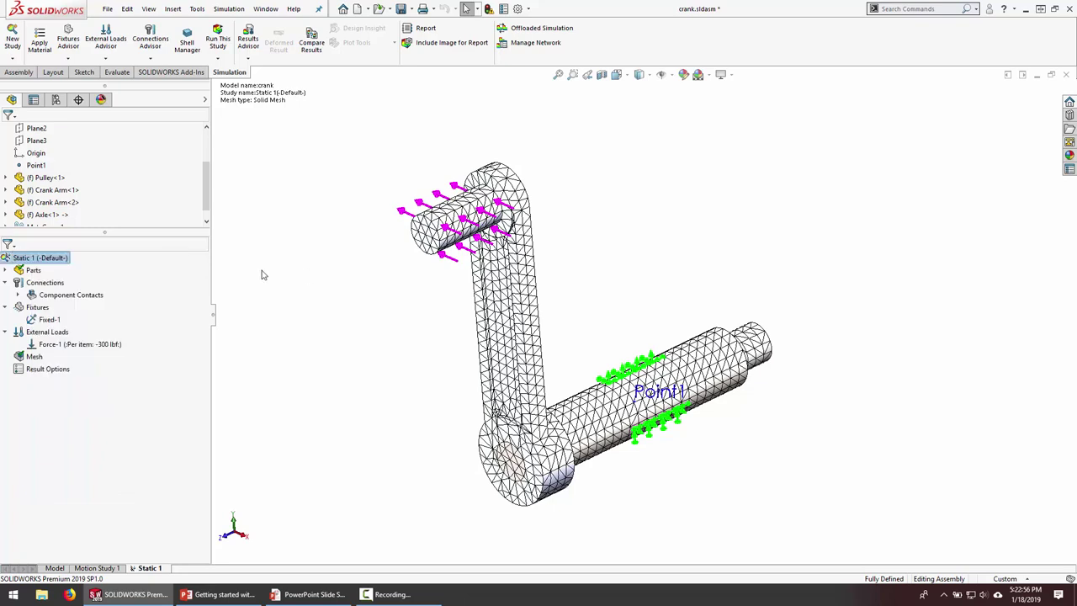
{"action": "right_click", "coordinate": [61, 259]}
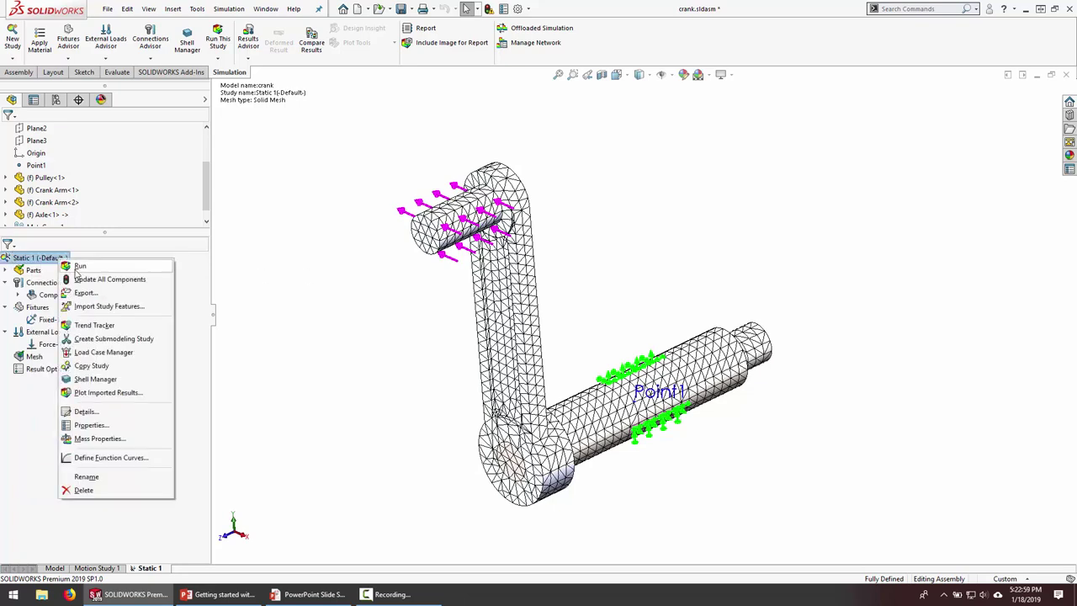
{"action": "left_click", "coordinate": [78, 267]}
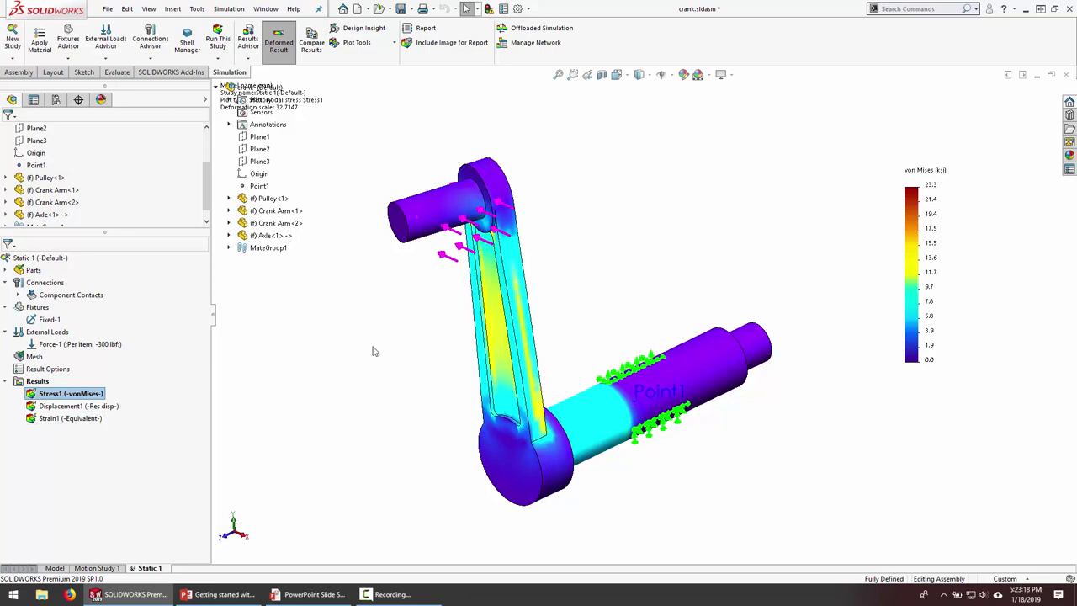
Lower the von Mises legend maximum to 12 ksi, trying 15 ksi first.
{"action": "middle_click_drag", "start_coordinate": [603, 318], "coordinate": [664, 300]}
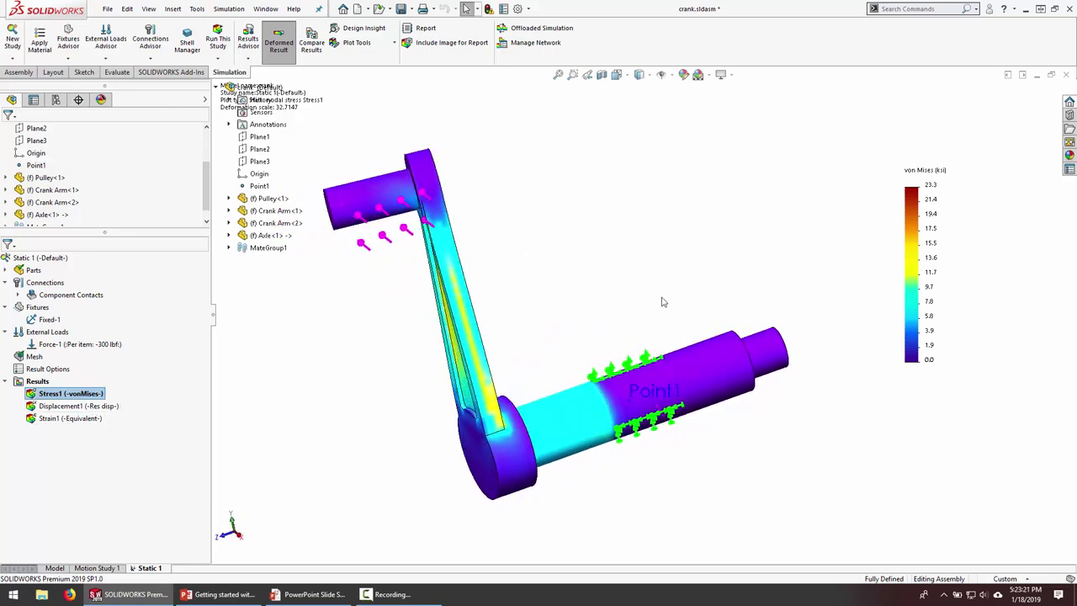
{"action": "double_click", "coordinate": [932, 185]}
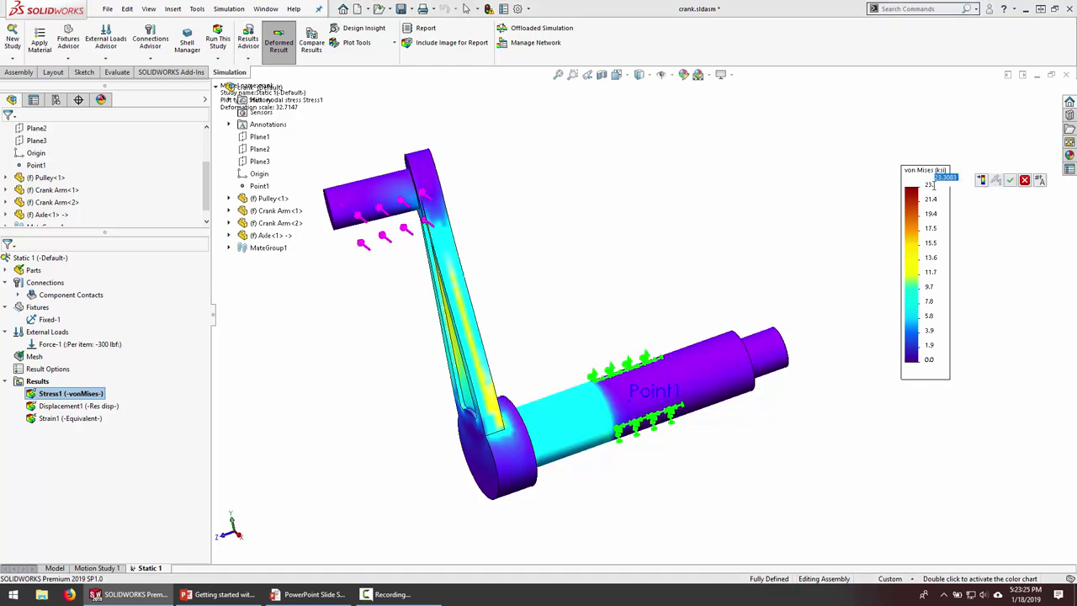
{"action": "type", "text": "15"}
{"action": "key", "text": "Return"}
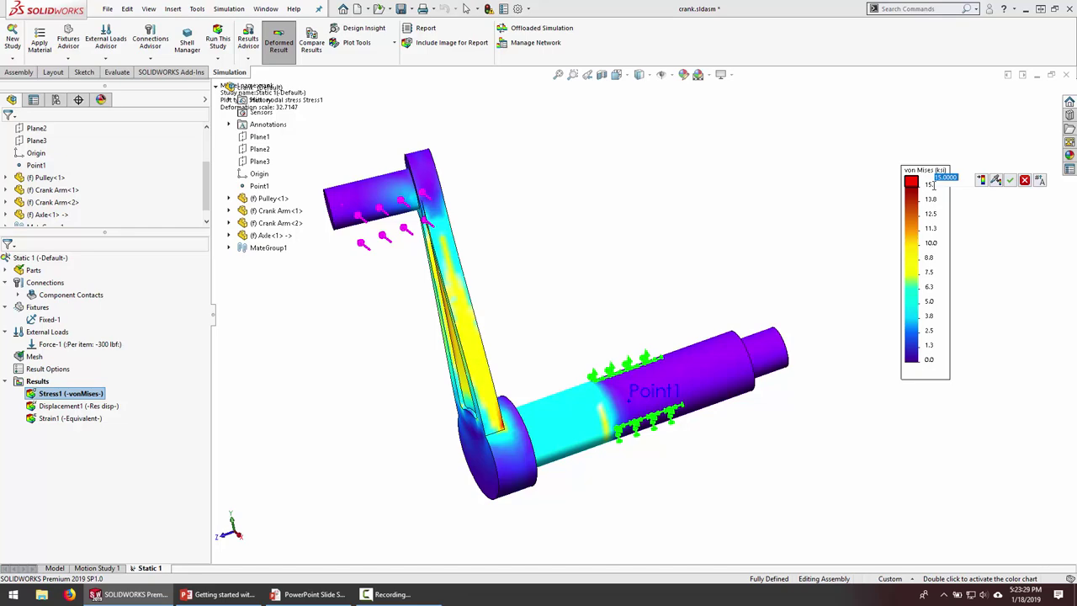
{"action": "type", "text": "12"}
{"action": "key", "text": "Return"}
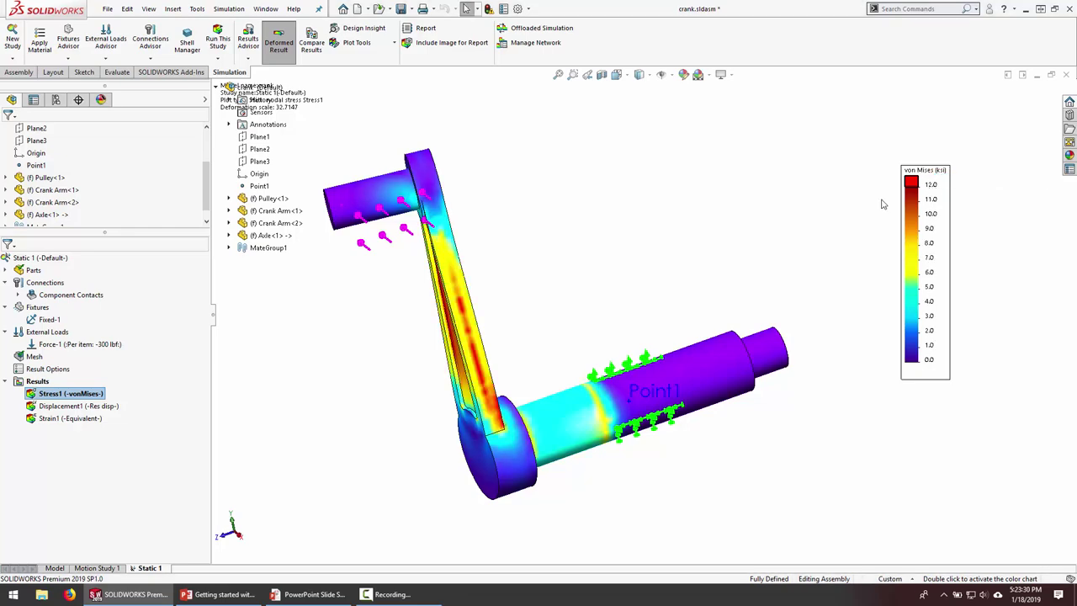
Inspect Crank Arm-1's stress hot spots from several sides and list each part's material.
{"action": "middle_click_drag", "start_coordinate": [680, 238], "coordinate": [522, 276]}
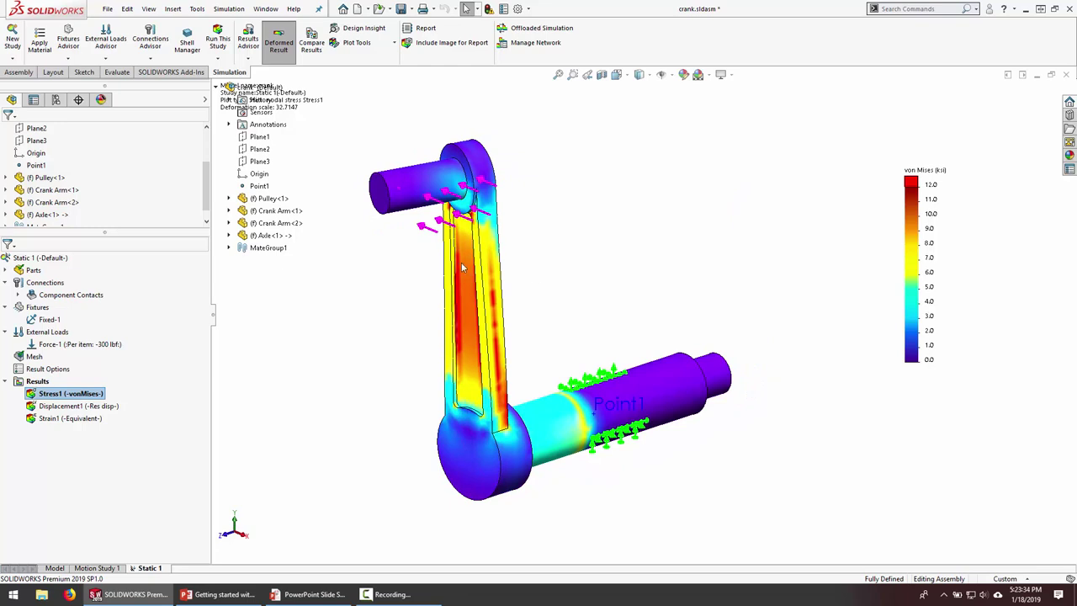
{"action": "middle_click_drag", "start_coordinate": [566, 374], "coordinate": [447, 413]}
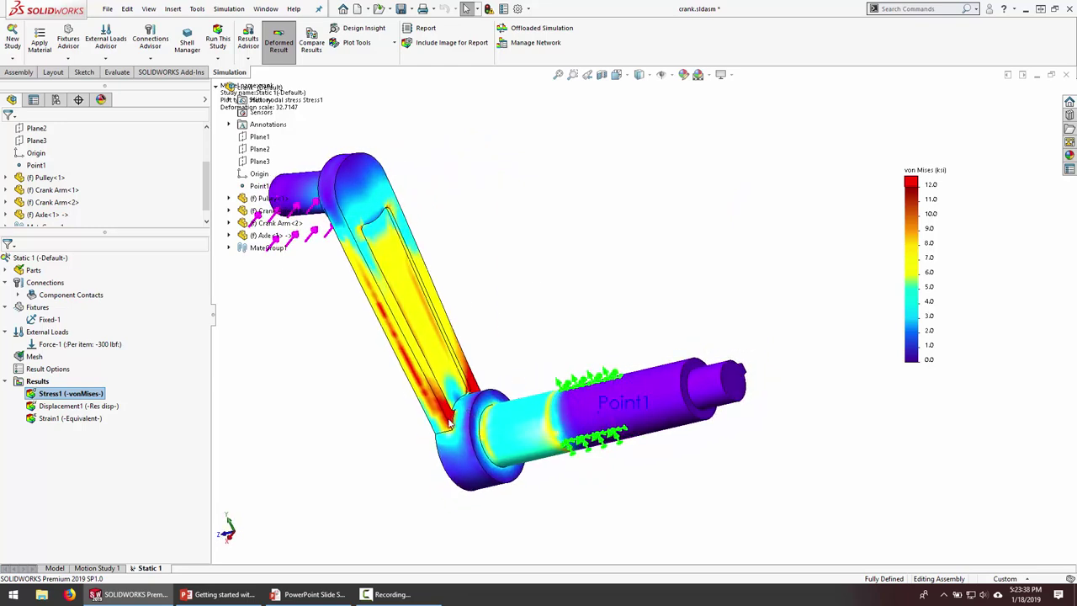
{"action": "middle_click_drag", "start_coordinate": [510, 305], "coordinate": [577, 288]}
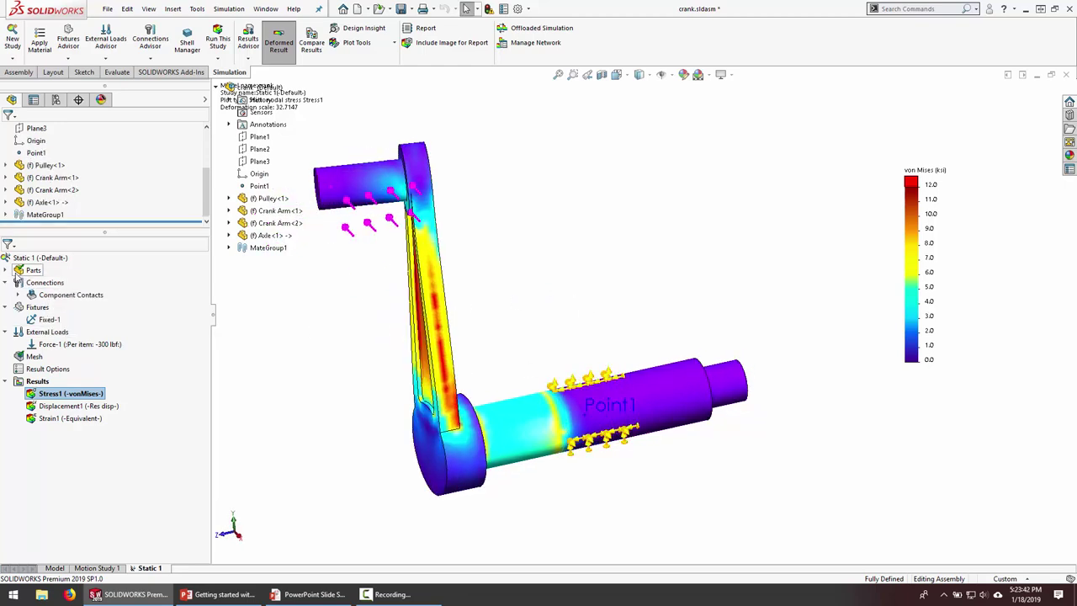
{"action": "left_click", "coordinate": [6, 271]}
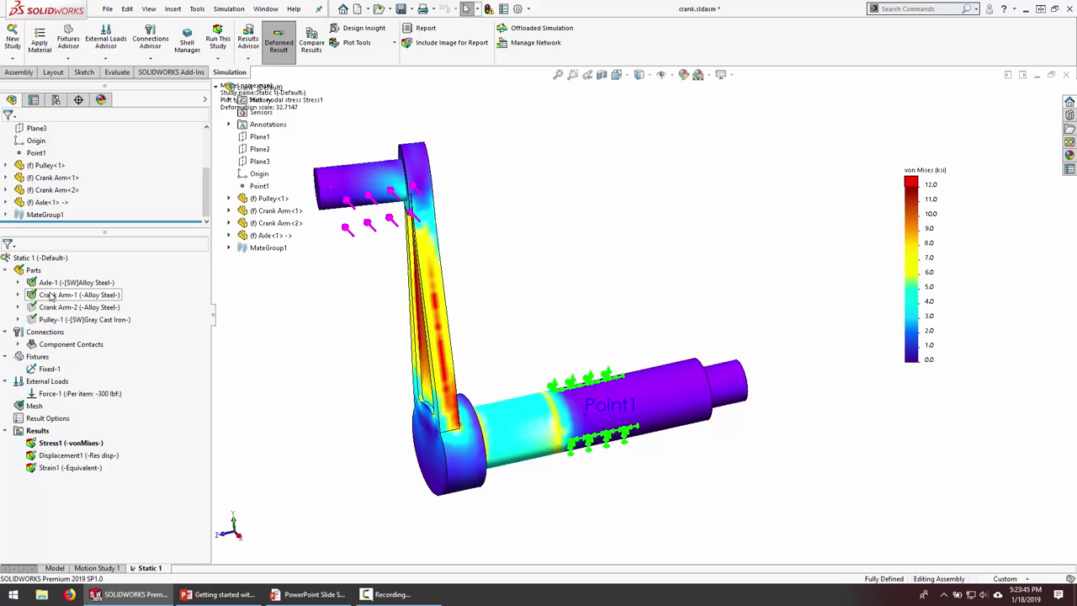
{"action": "right_click", "coordinate": [54, 296]}
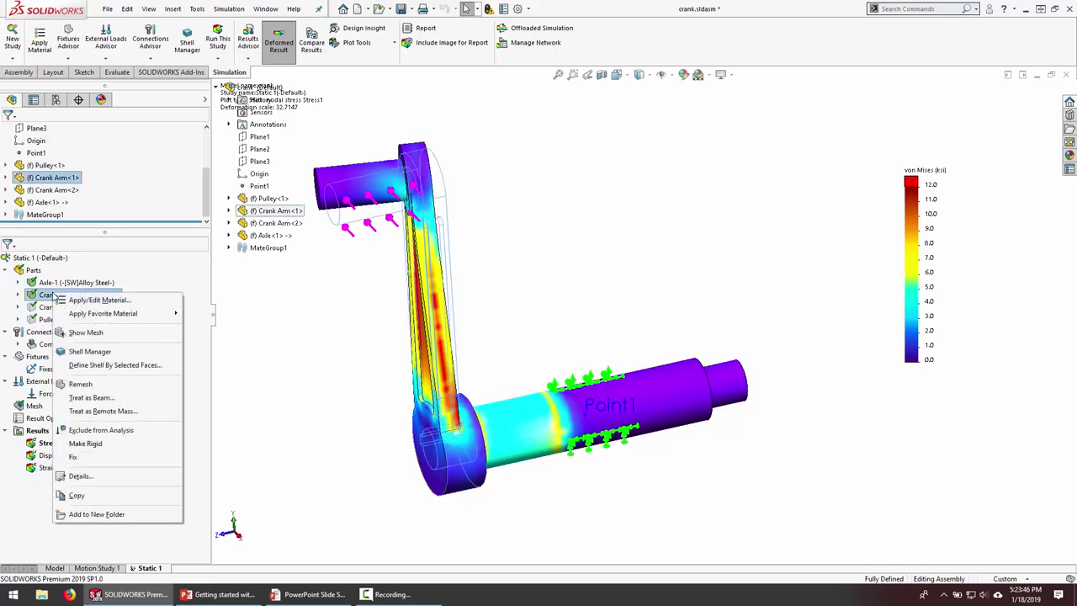
{"action": "left_click", "coordinate": [80, 300]}
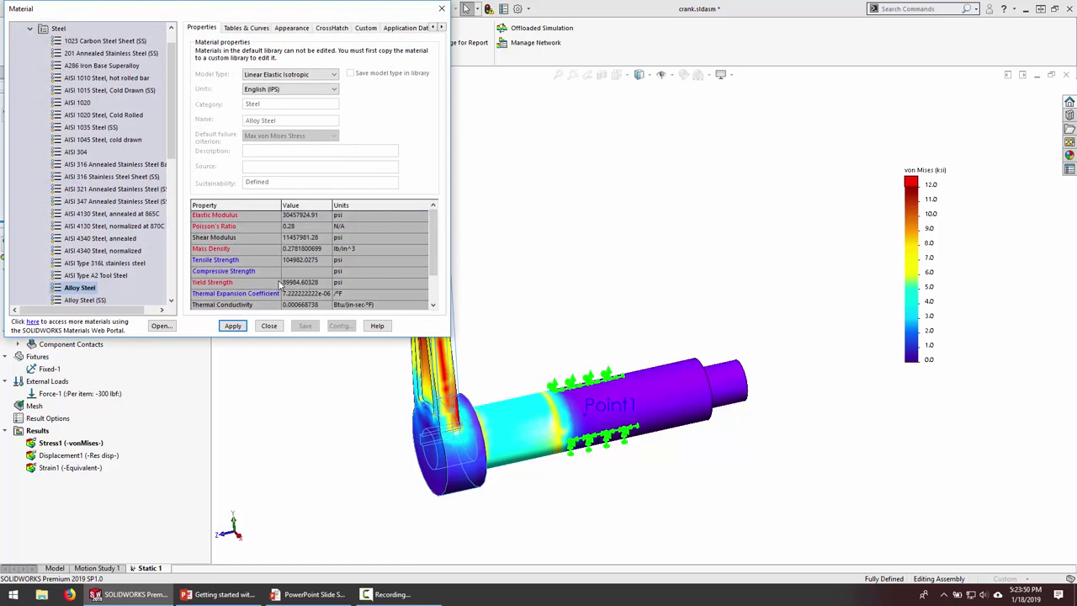
{"action": "left_click", "coordinate": [279, 325]}
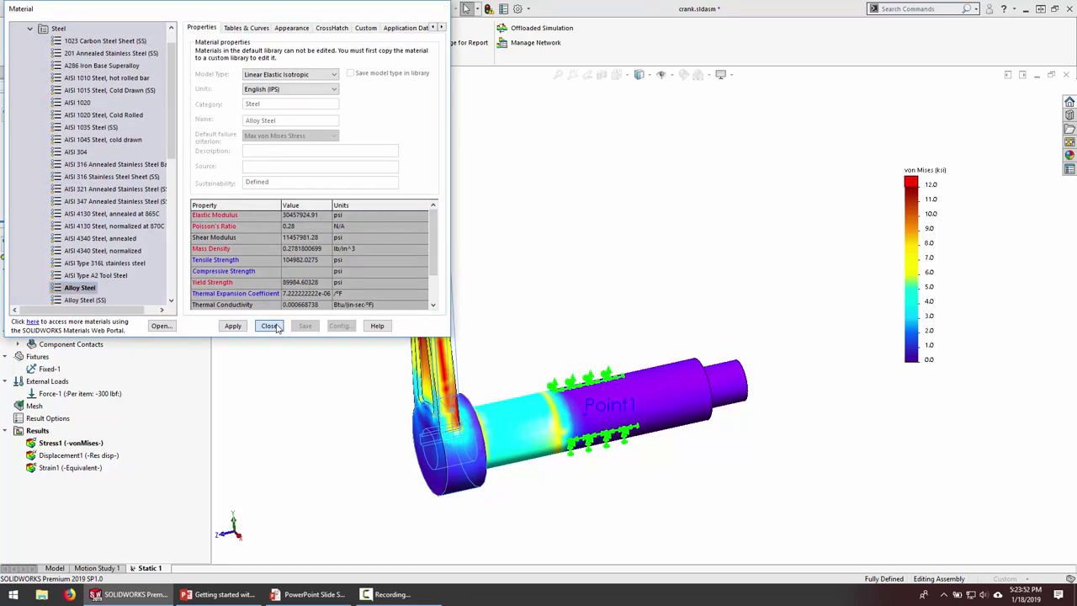
{"action": "double_click", "coordinate": [931, 190]}
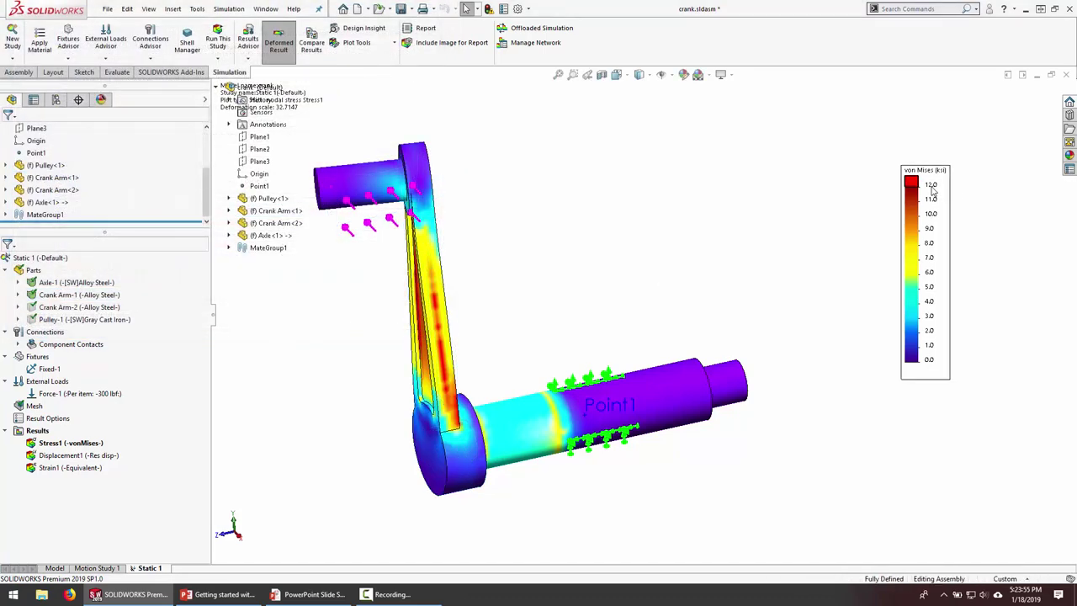
{"action": "type", "text": "90"}
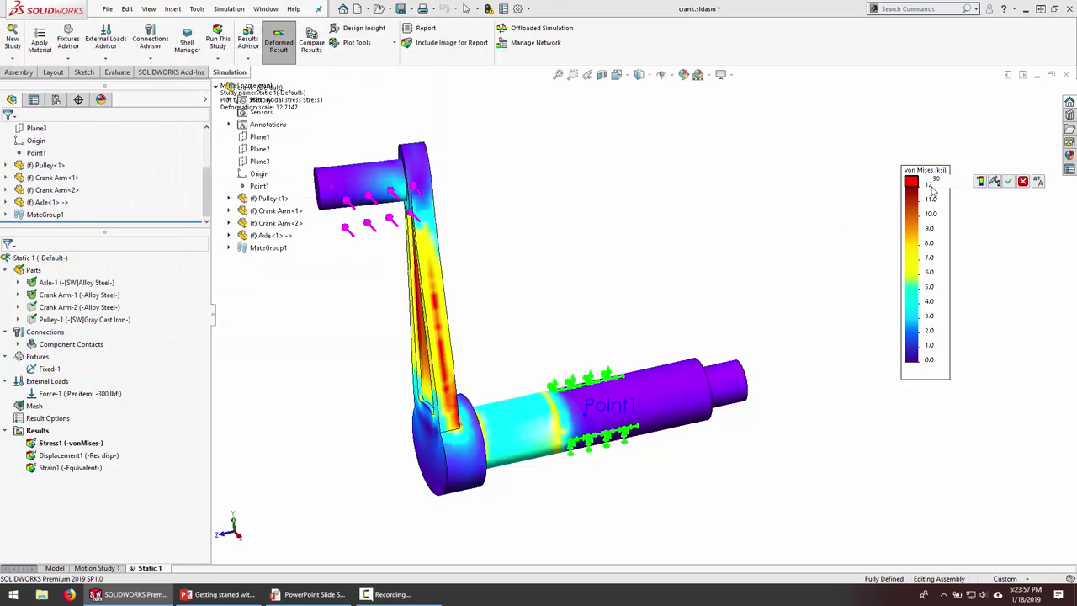
{"action": "key", "text": "Return"}
{"action": "middle_click_drag", "start_coordinate": [637, 224], "coordinate": [572, 252]}
{"action": "double_click", "coordinate": [934, 183]}
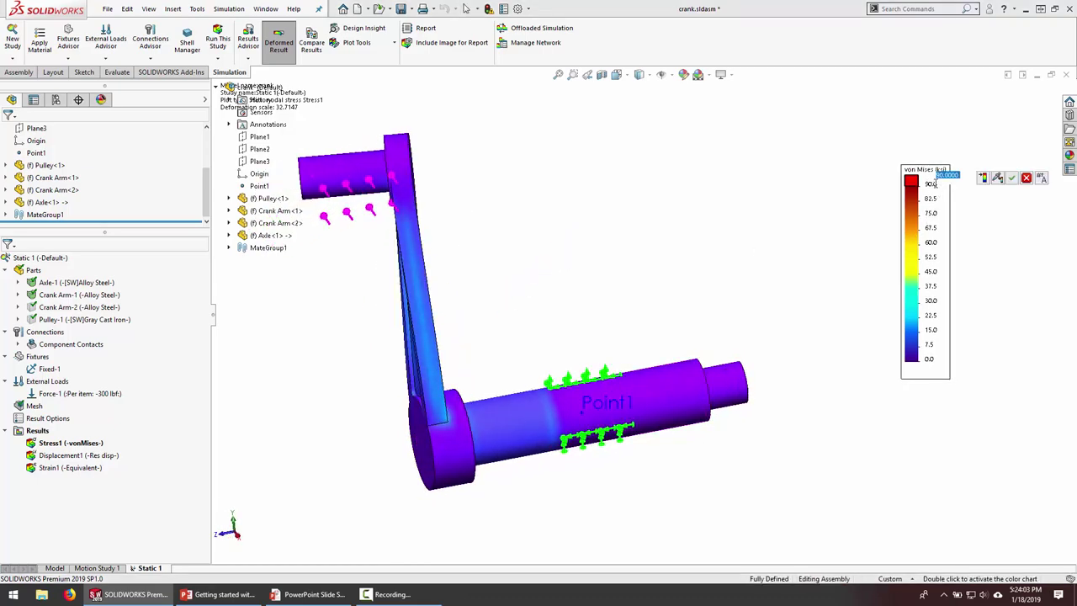
{"action": "type", "text": "12"}
{"action": "key", "text": "Return"}
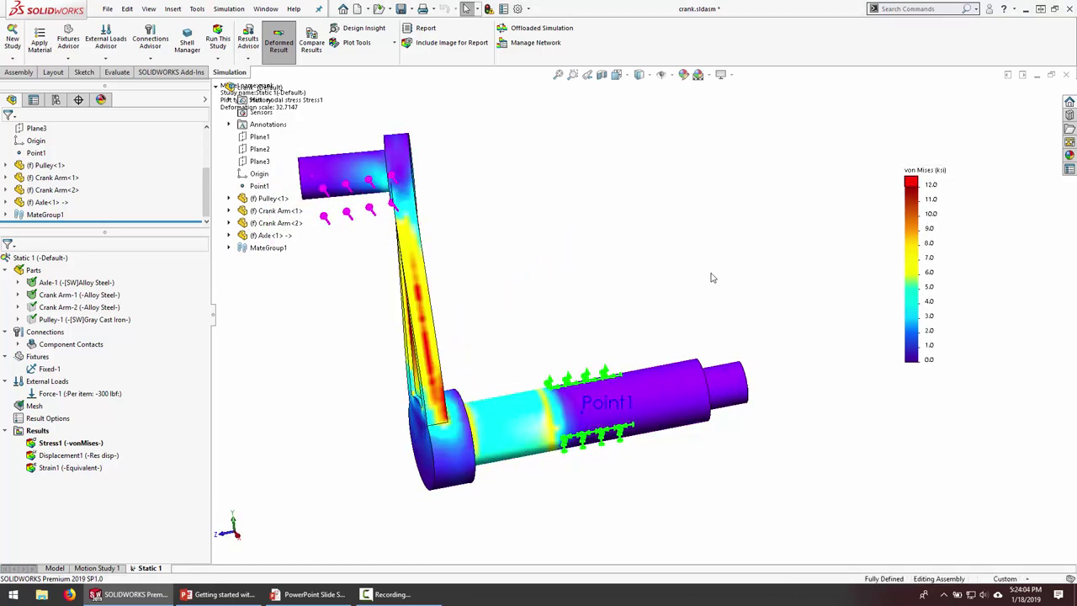
{"action": "middle_click_drag", "start_coordinate": [548, 302], "coordinate": [498, 298]}
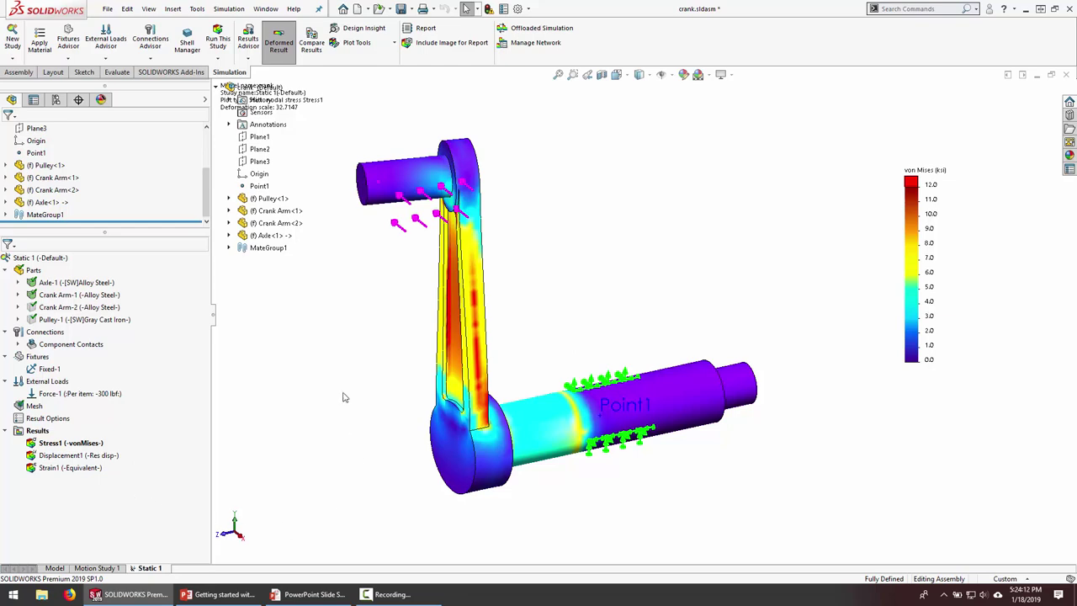
{"action": "middle_click_drag", "start_coordinate": [514, 274], "coordinate": [558, 302]}
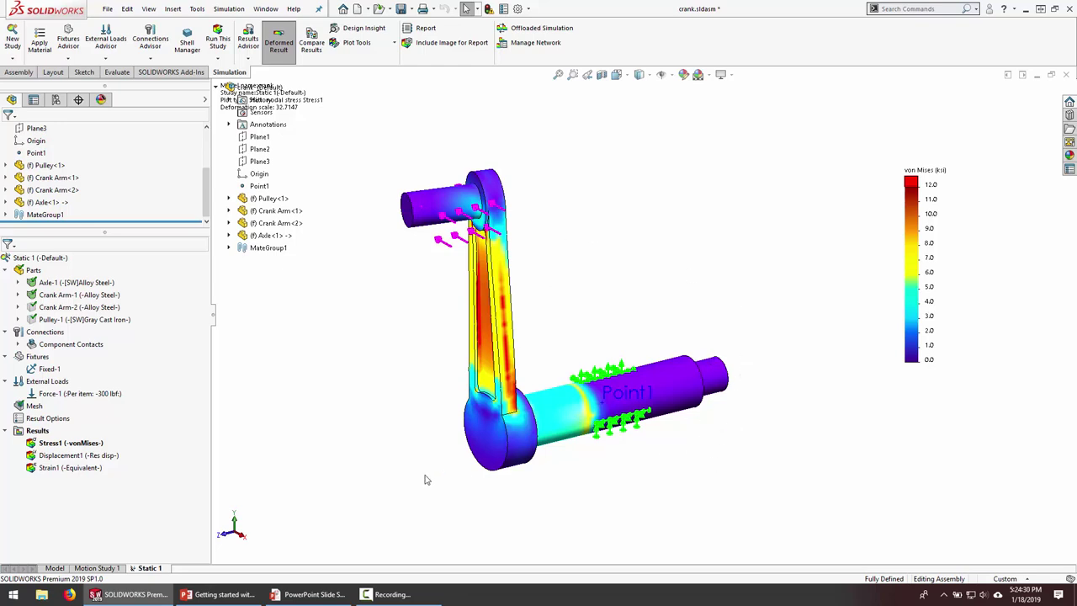
{"action": "right_click", "coordinate": [151, 568]}
{"action": "key", "text": "Escape"}
Copy the Static 1 study, trimming the new study's name to 'Static 2'.
{"action": "right_click", "coordinate": [151, 569]}
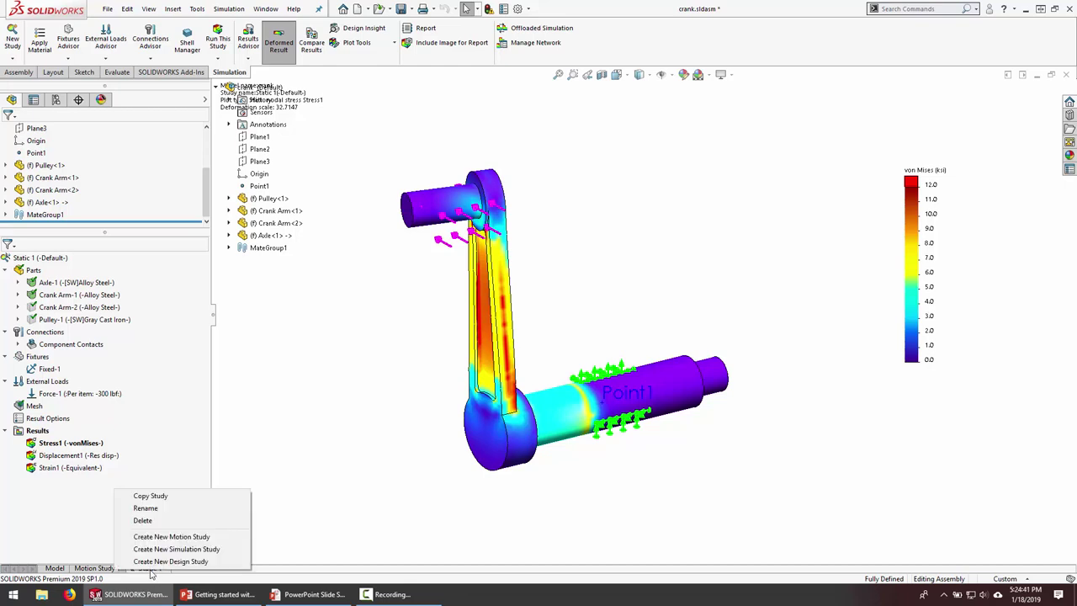
{"action": "left_click", "coordinate": [154, 499]}
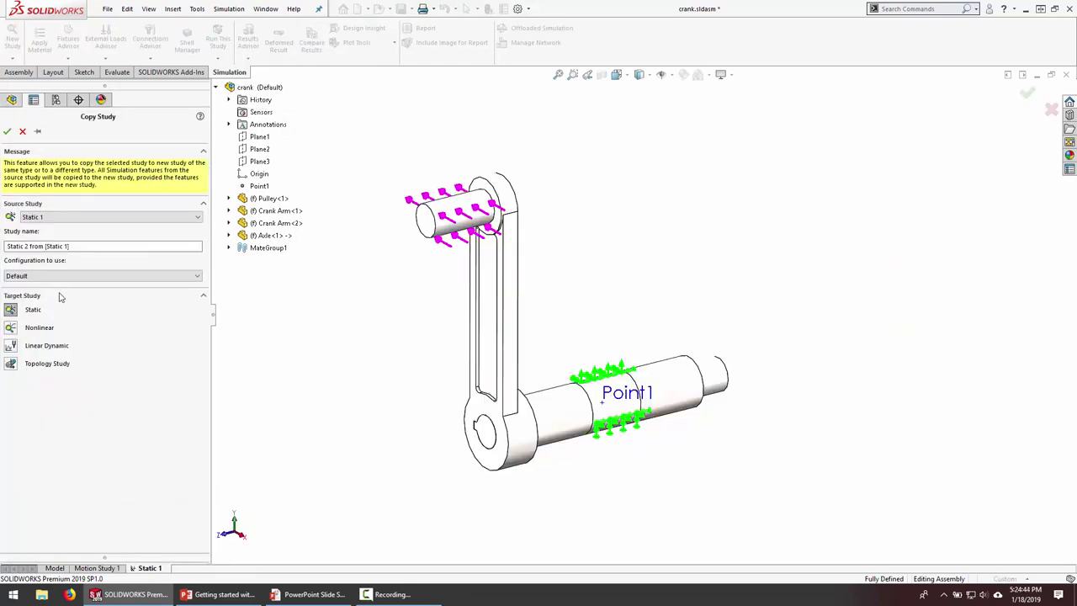
{"action": "left_click", "coordinate": [67, 246]}
{"action": "left_click_drag", "start_coordinate": [46, 245], "coordinate": [2, 252]}
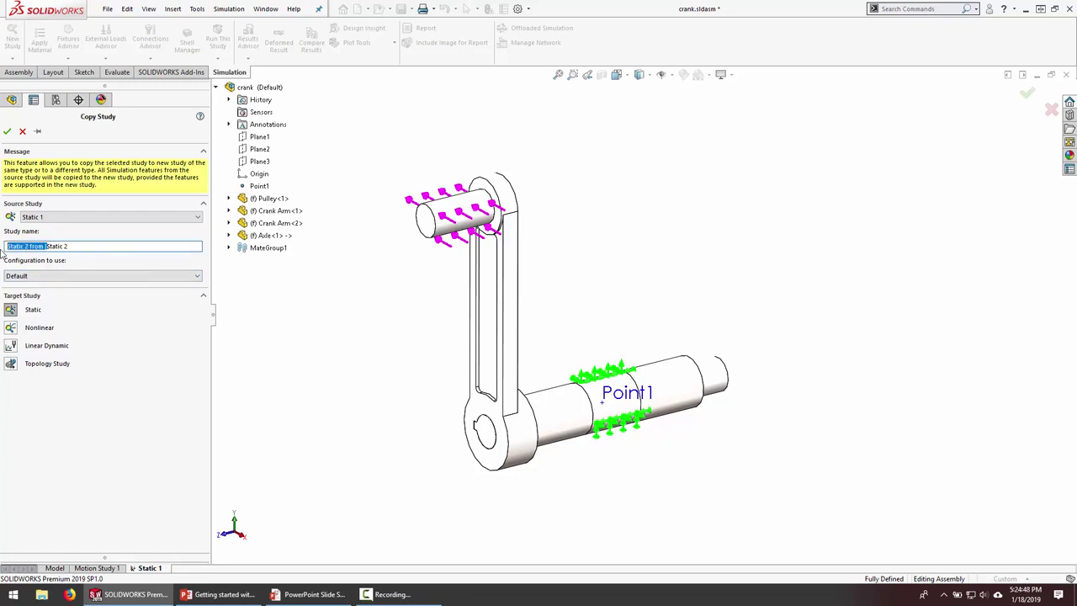
{"action": "key", "text": "BackSpace"}
{"action": "left_click", "coordinate": [7, 131]}
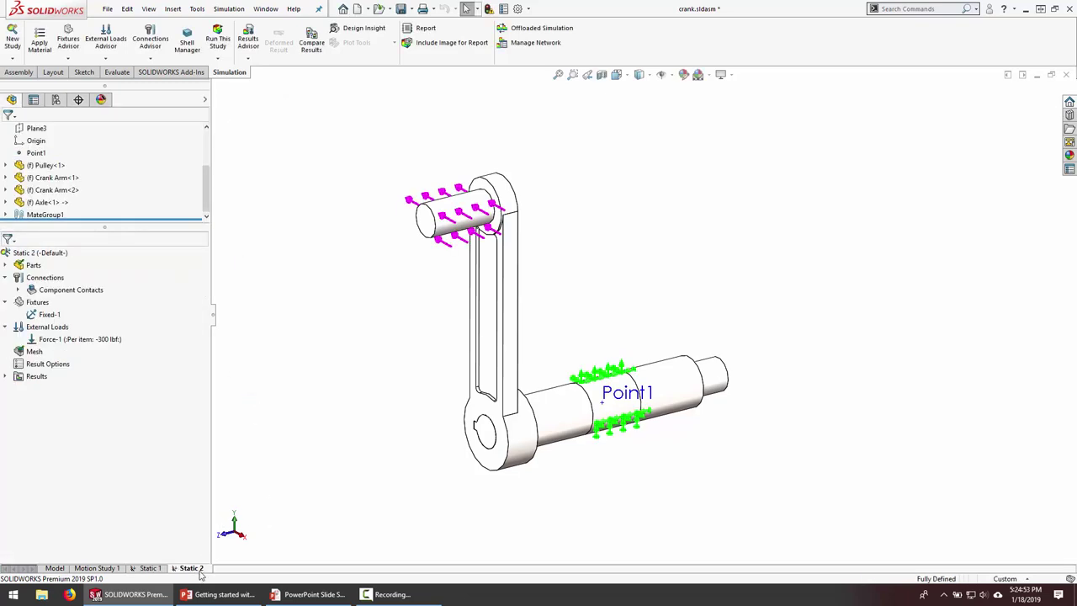
In Static 2's Parts folder, include Crank Arm-2 and Pulley-1 in the analysis.
{"action": "left_click", "coordinate": [6, 266]}
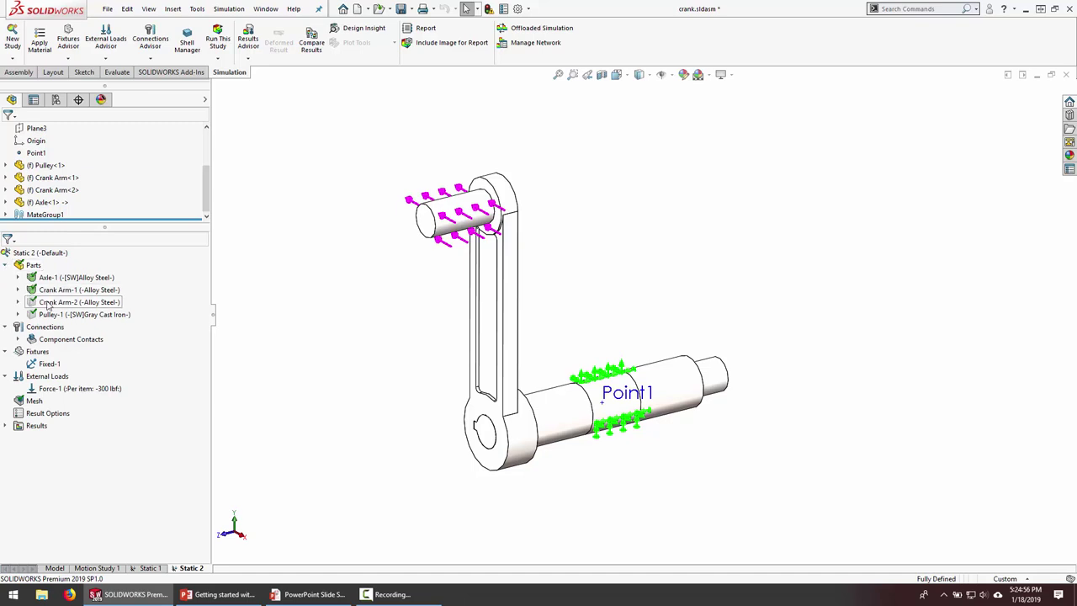
{"action": "right_click", "coordinate": [48, 306]}
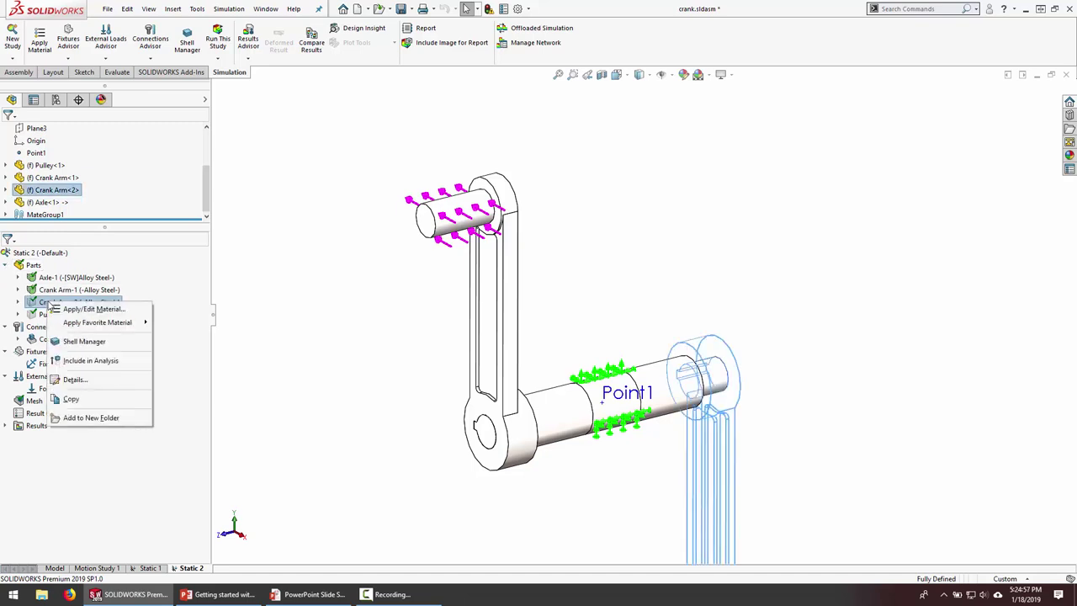
{"action": "left_click", "coordinate": [91, 361]}
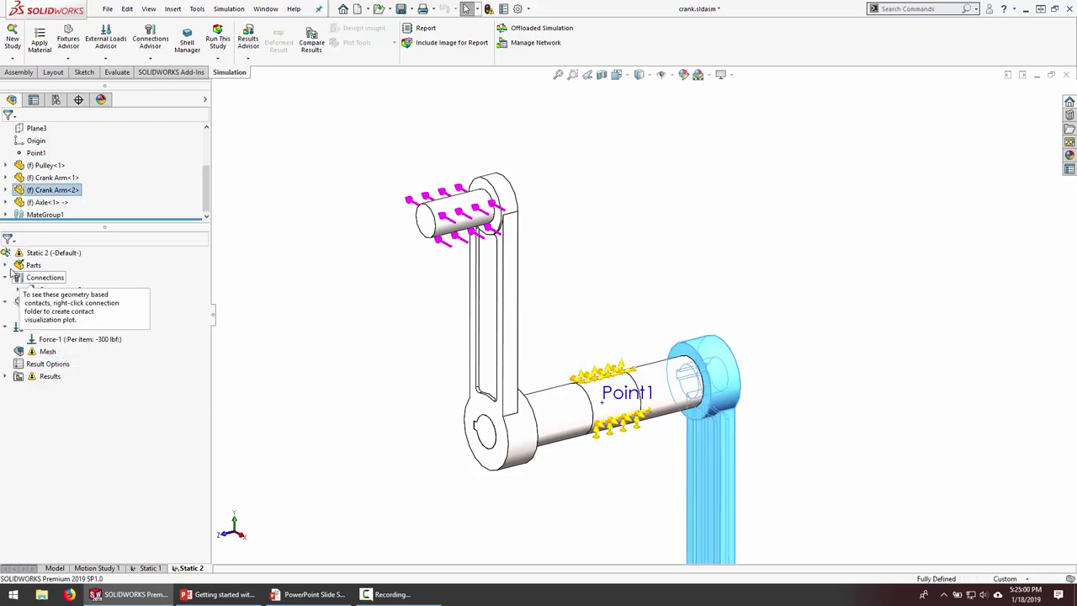
{"action": "right_click", "coordinate": [42, 315]}
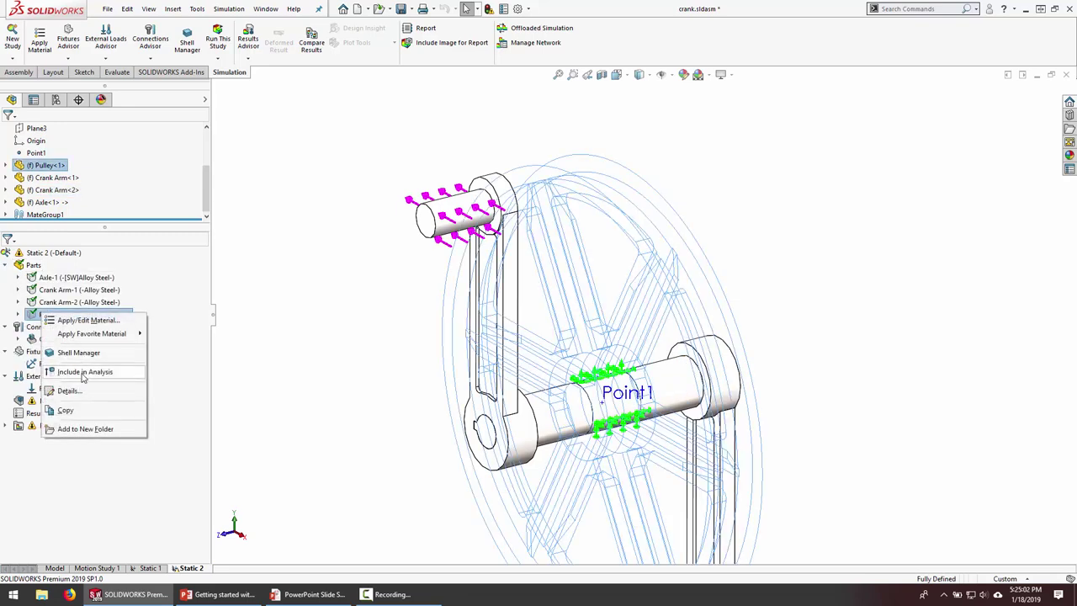
{"action": "left_click", "coordinate": [84, 373]}
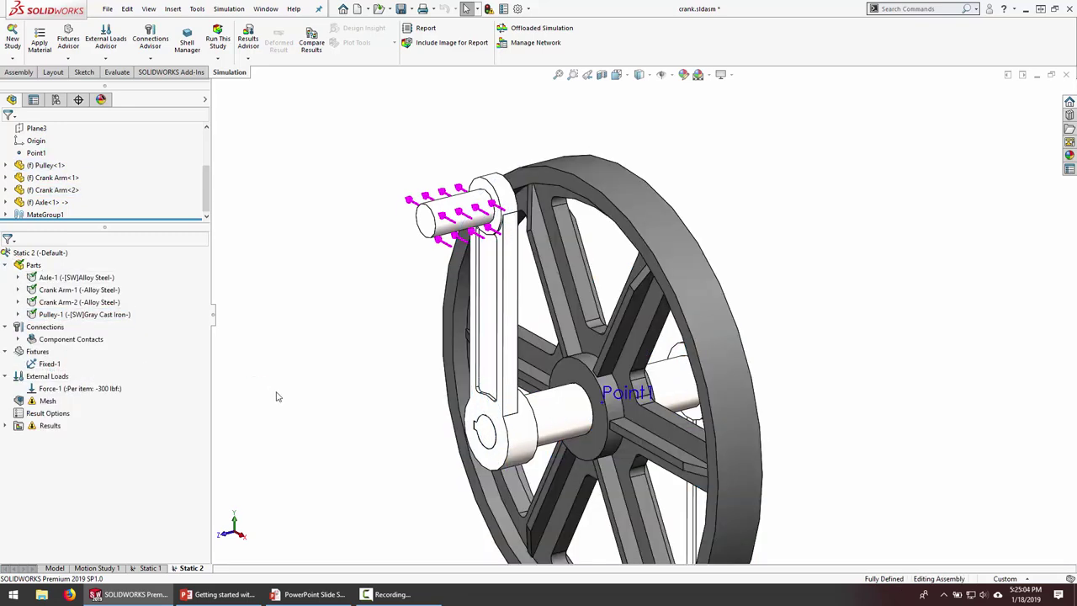
Redefine Fixed-1 so it clears the axle face and fixes the pulley's outer rim face.
{"action": "right_click", "coordinate": [58, 365]}
{"action": "left_click", "coordinate": [80, 372]}
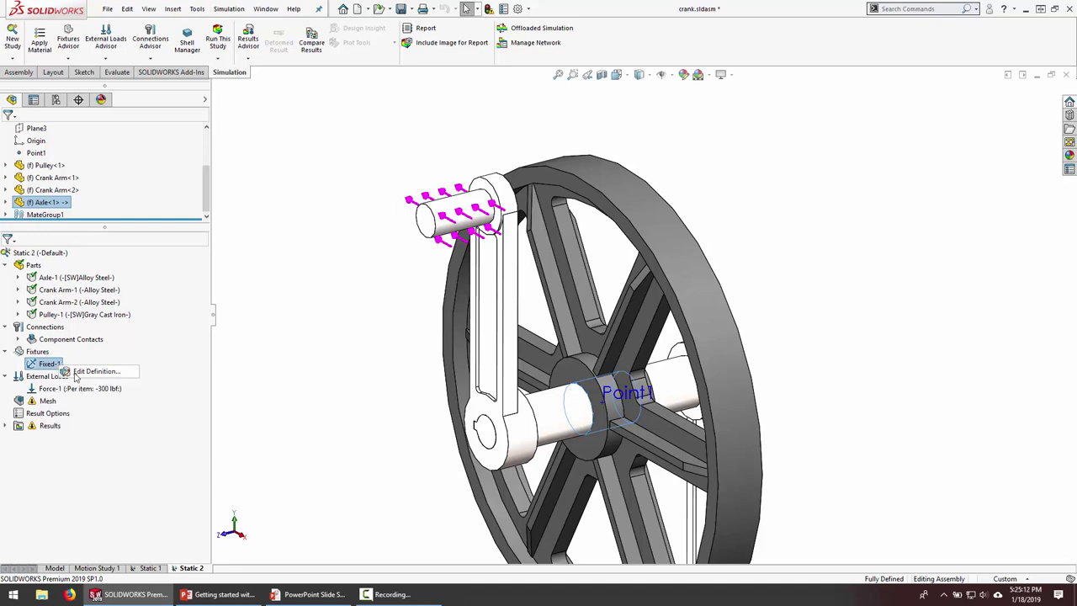
{"action": "right_click", "coordinate": [74, 343]}
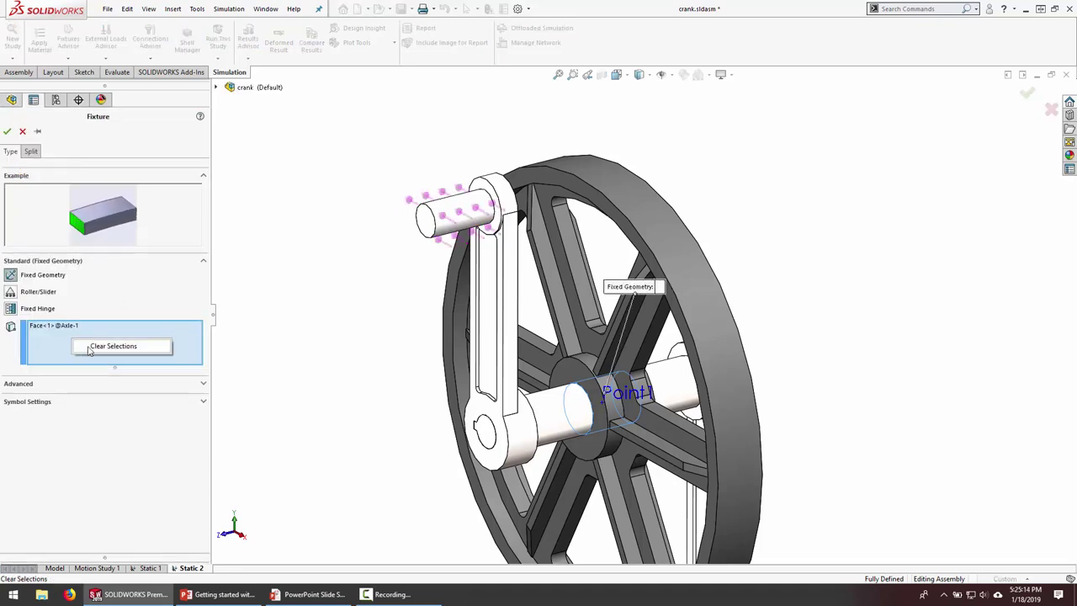
{"action": "left_click", "coordinate": [109, 346]}
{"action": "left_click", "coordinate": [626, 201]}
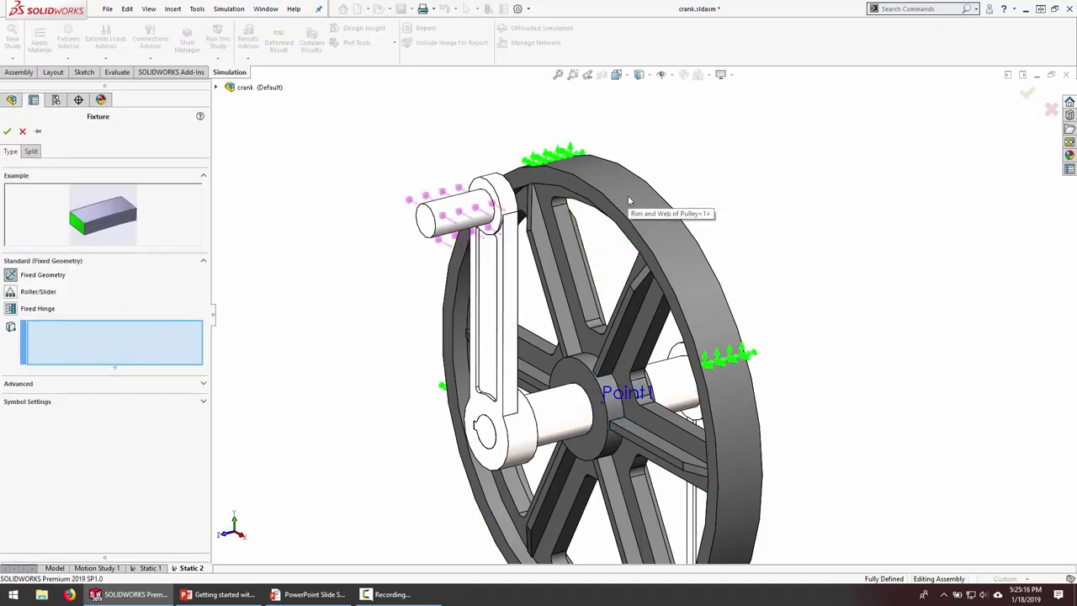
{"action": "left_click", "coordinate": [628, 196]}
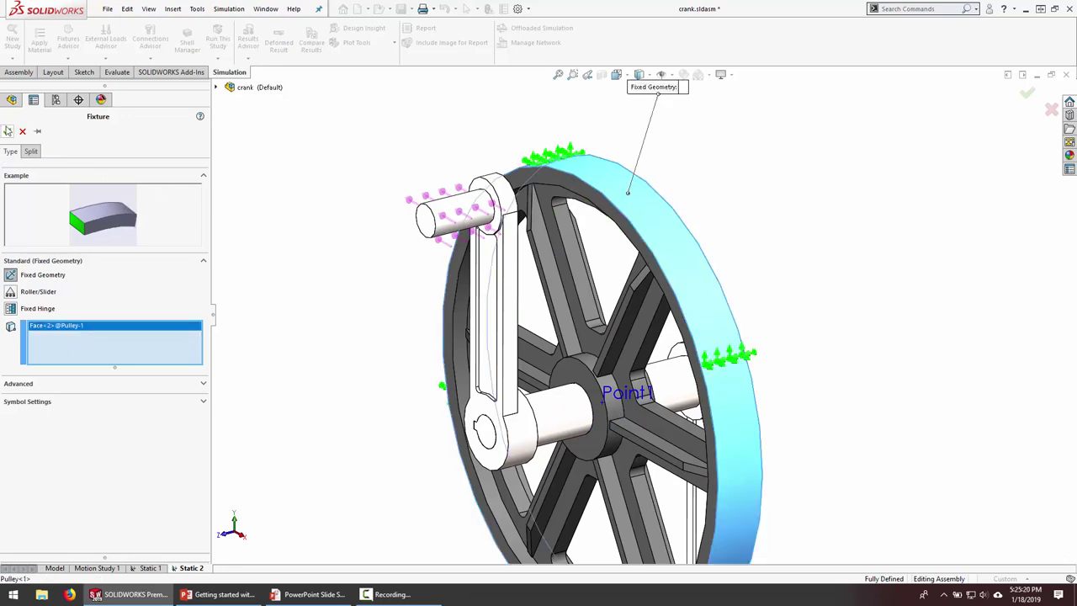
{"action": "left_click", "coordinate": [8, 132]}
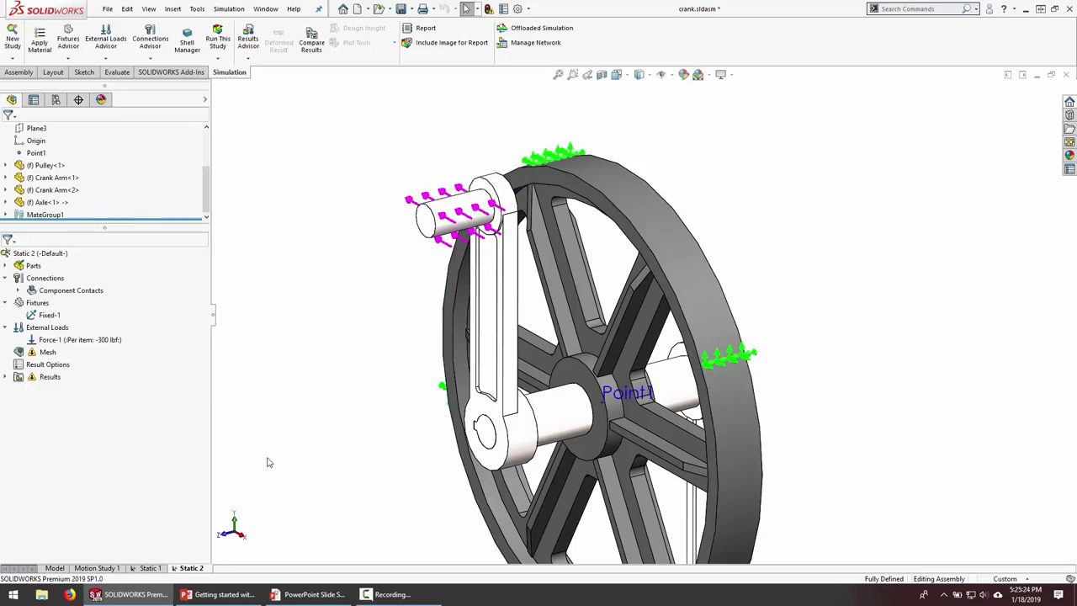
Create the Static 2 mesh with default settings and run the study.
{"action": "right_click", "coordinate": [44, 352]}
{"action": "left_click", "coordinate": [81, 411]}
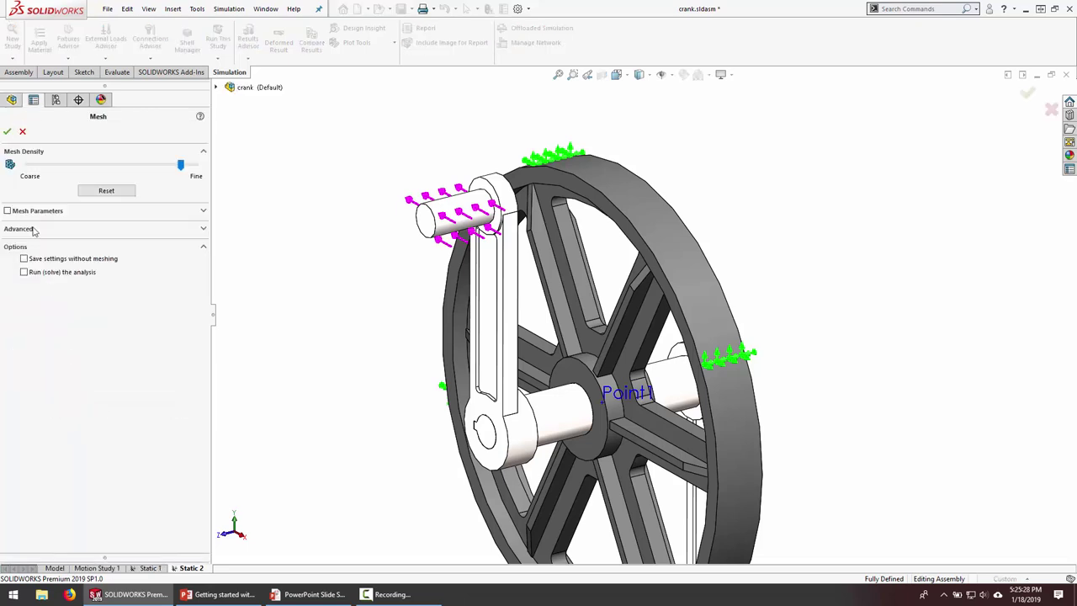
{"action": "left_click", "coordinate": [8, 133]}
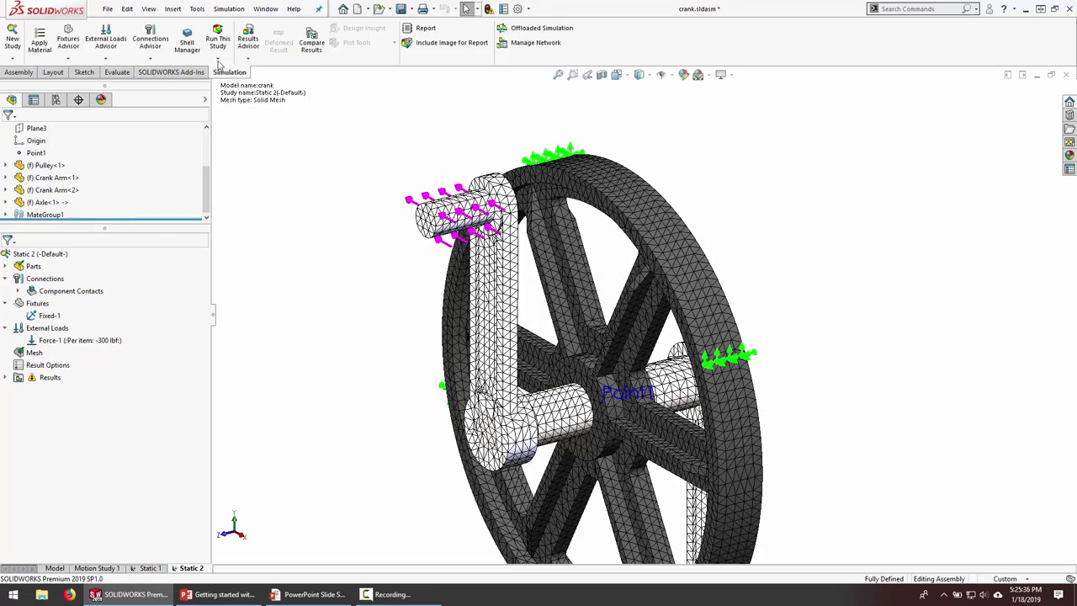
{"action": "left_click", "coordinate": [219, 41]}
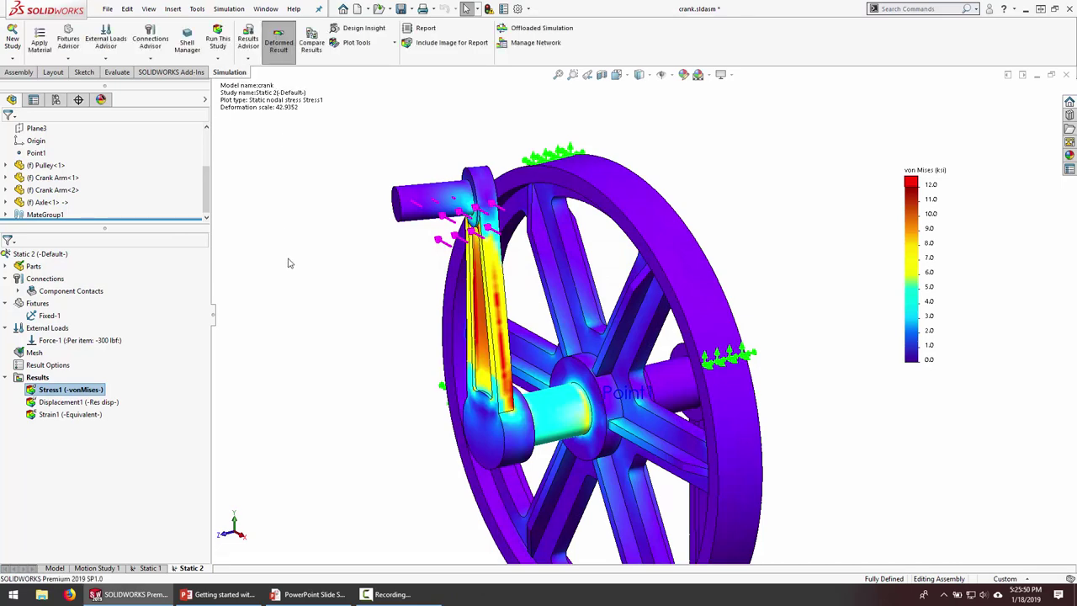
{"action": "middle_click_drag", "start_coordinate": [385, 289], "coordinate": [668, 308]}
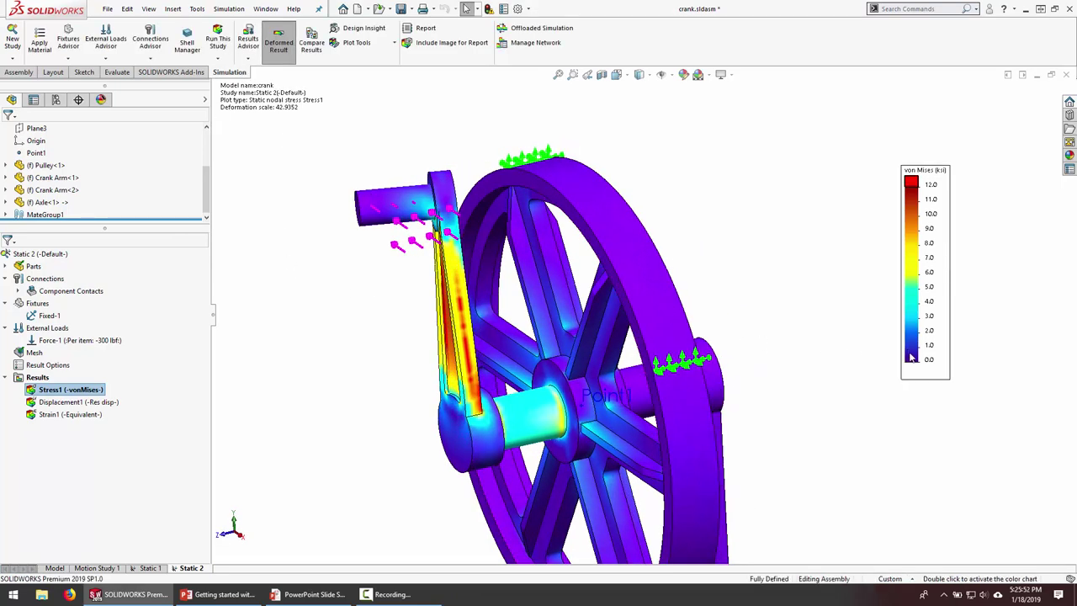
{"action": "middle_click_drag", "start_coordinate": [423, 354], "coordinate": [446, 353]}
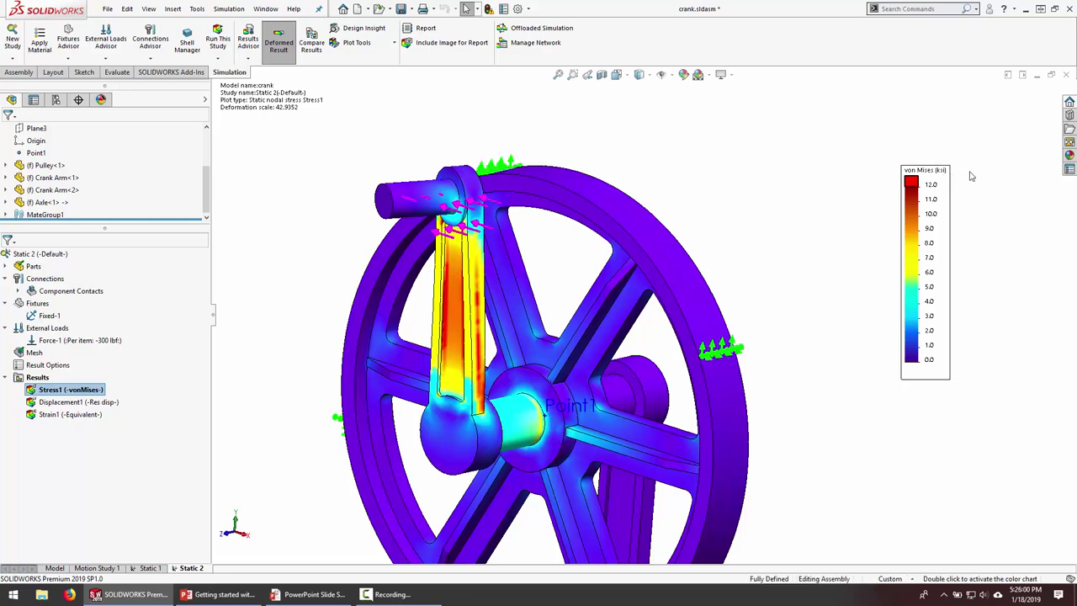
{"action": "middle_click_drag", "start_coordinate": [417, 353], "coordinate": [558, 343]}
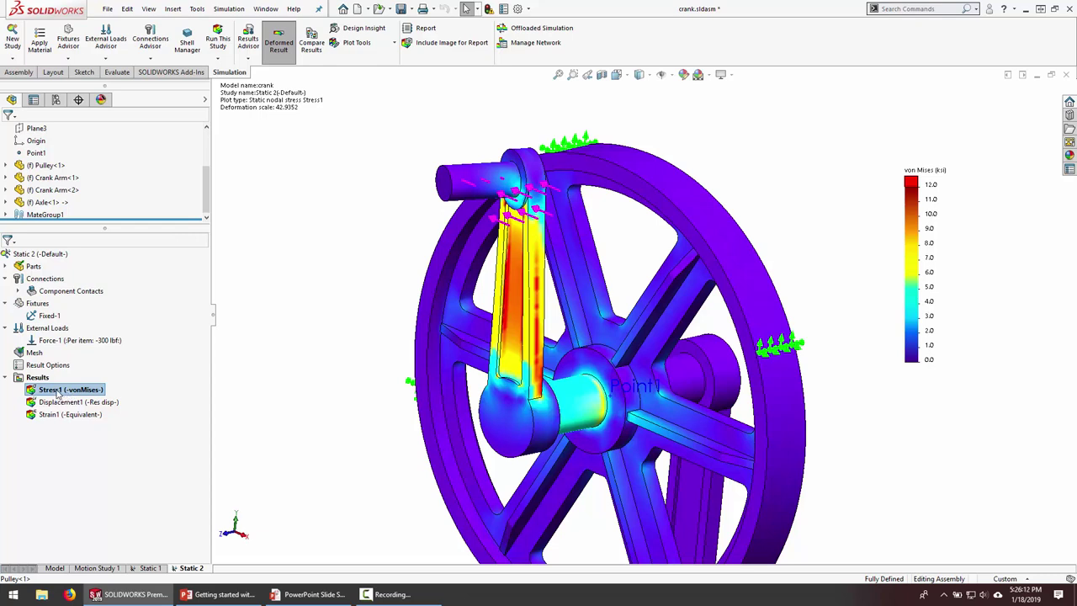
Compare Stress1 across all studies, excluding Displacement1 and Strain1, then make Static 2 active.
{"action": "right_click", "coordinate": [58, 392]}
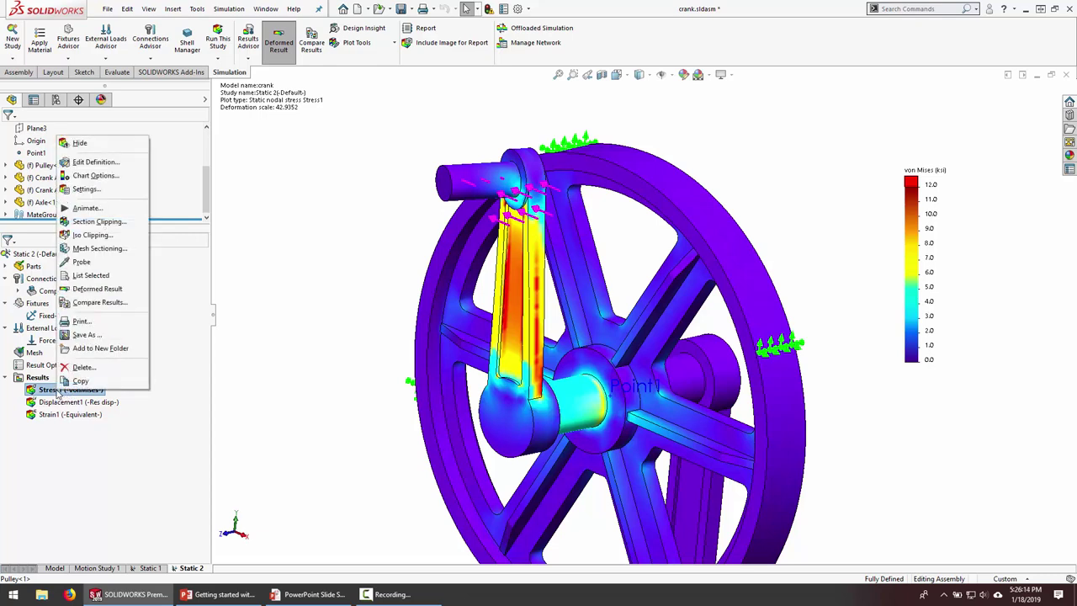
{"action": "left_click", "coordinate": [96, 303]}
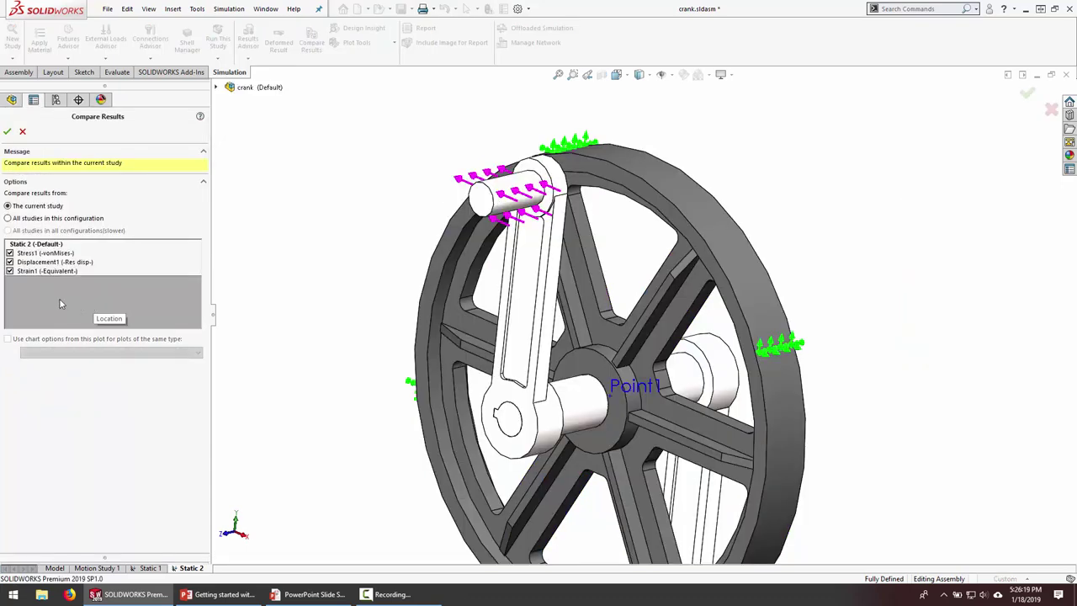
{"action": "left_click", "coordinate": [8, 218]}
{"action": "left_click", "coordinate": [9, 261]}
{"action": "left_click", "coordinate": [9, 271]}
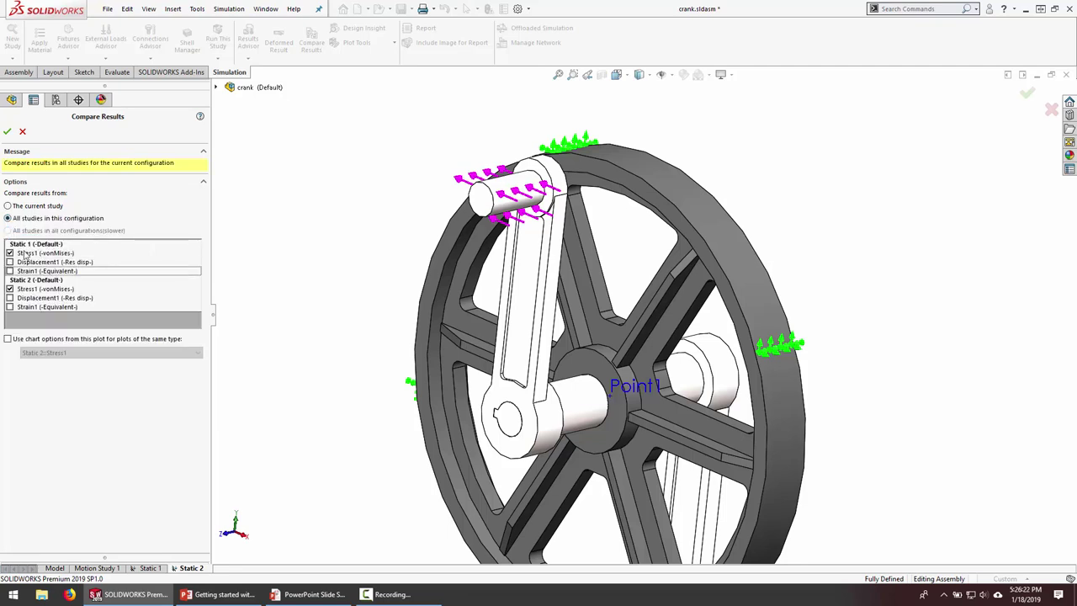
{"action": "left_click", "coordinate": [7, 133]}
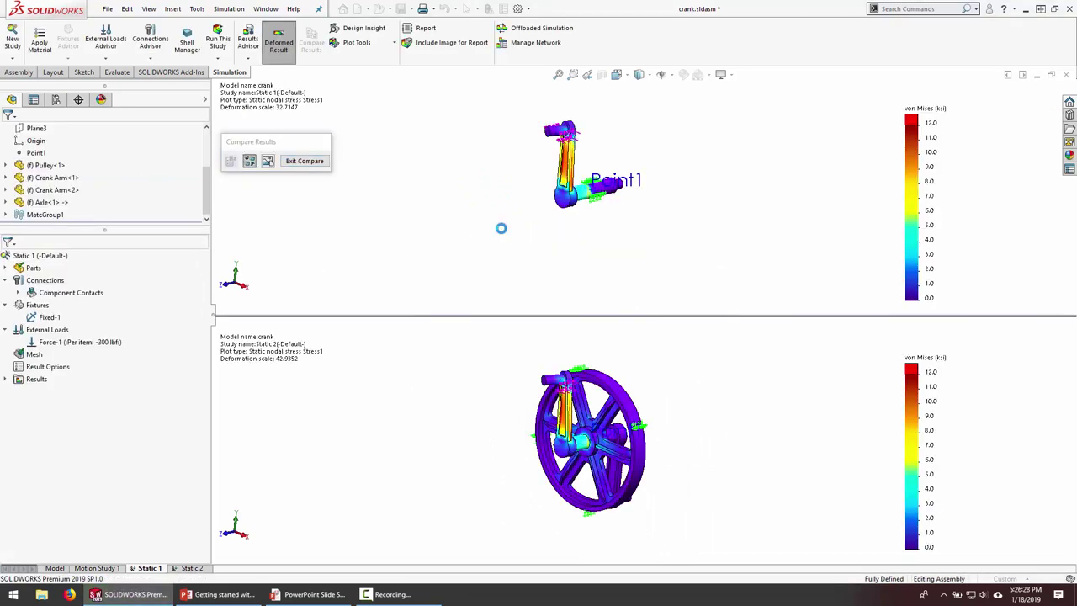
{"action": "mouse_move", "coordinate": [578, 195]}
{"action": "middle_mouse_down"}
{"action": "mouse_move", "coordinate": [531, 198]}
{"action": "mouse_move", "coordinate": [531, 209]}
{"action": "mouse_move", "coordinate": [580, 154]}
{"action": "mouse_move", "coordinate": [607, 217]}
{"action": "mouse_move", "coordinate": [596, 189]}
{"action": "middle_mouse_up"}
{"action": "scroll", "coordinate": [580, 154], "scroll_direction": "down", "scroll_amount": 5}
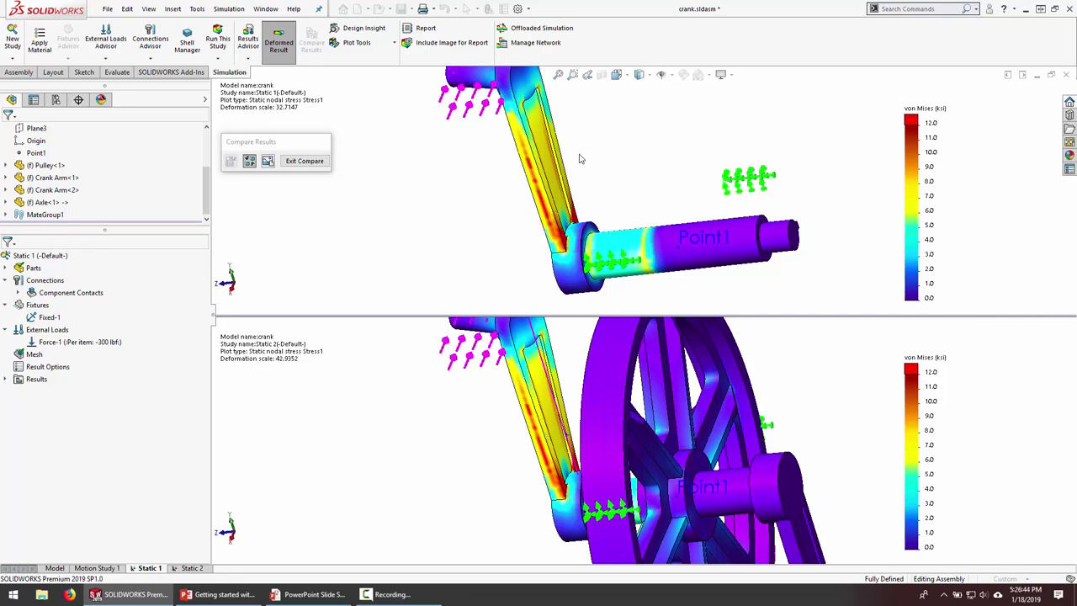
{"action": "left_click", "coordinate": [655, 400]}
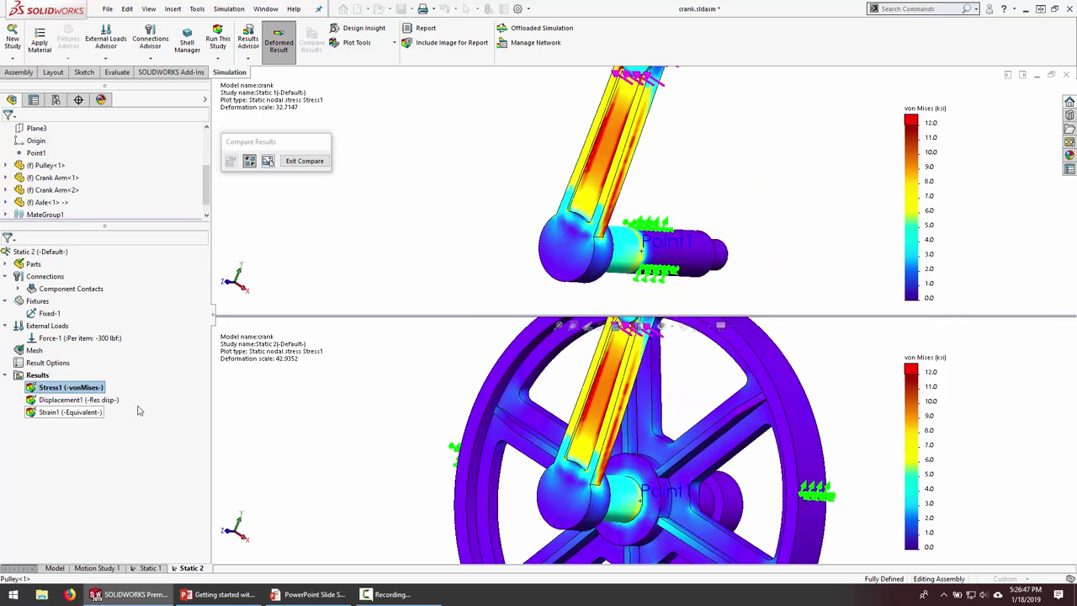
Exit the comparison and show Static 2's Displacement1 plot fitted to the window.
{"action": "double_click", "coordinate": [93, 399]}
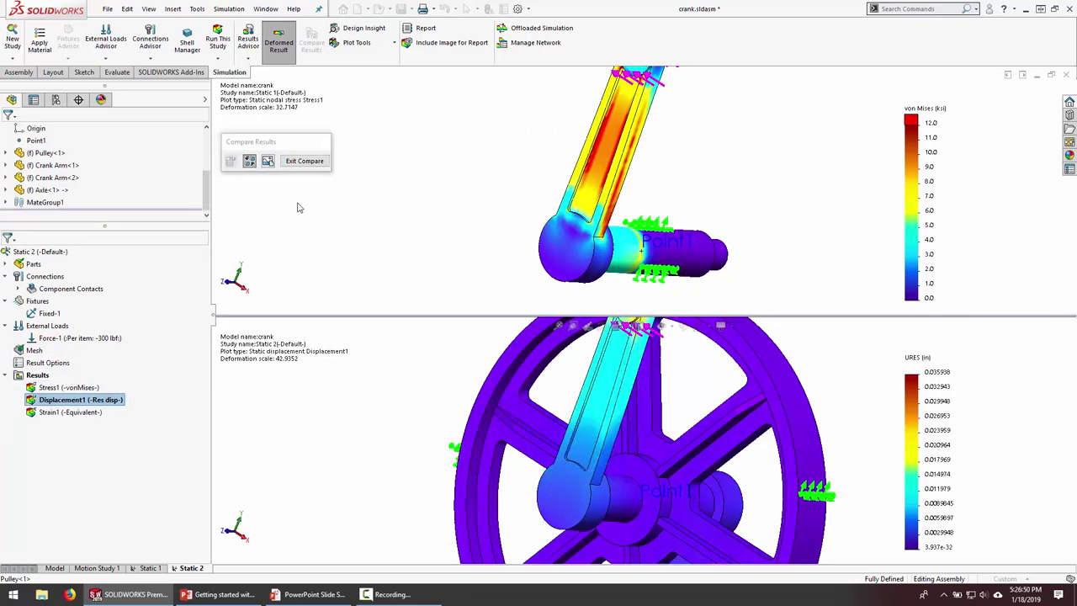
{"action": "left_click", "coordinate": [306, 163]}
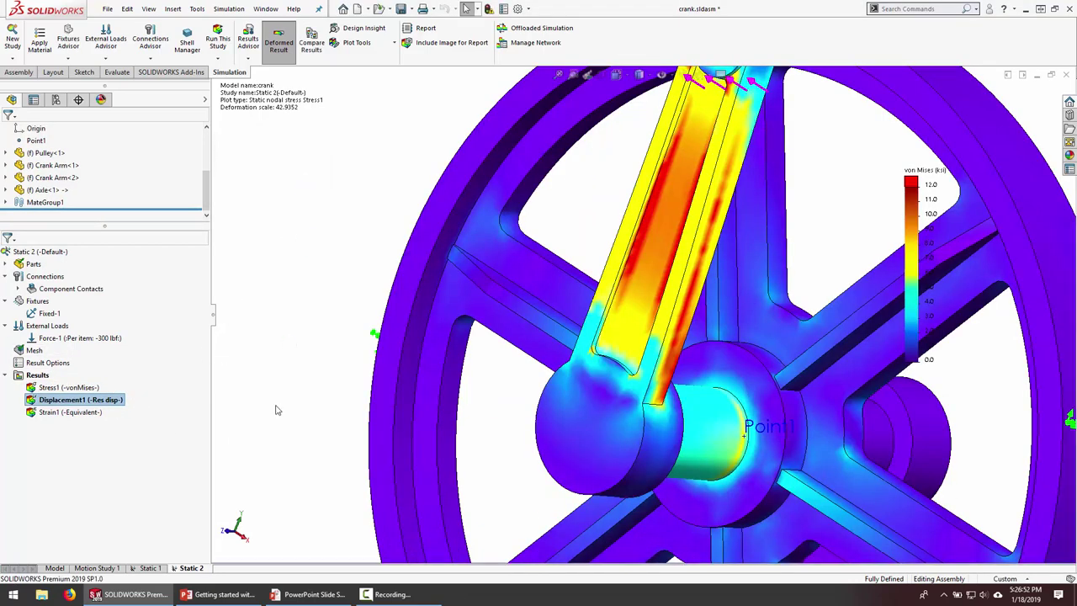
{"action": "key", "text": "f"}
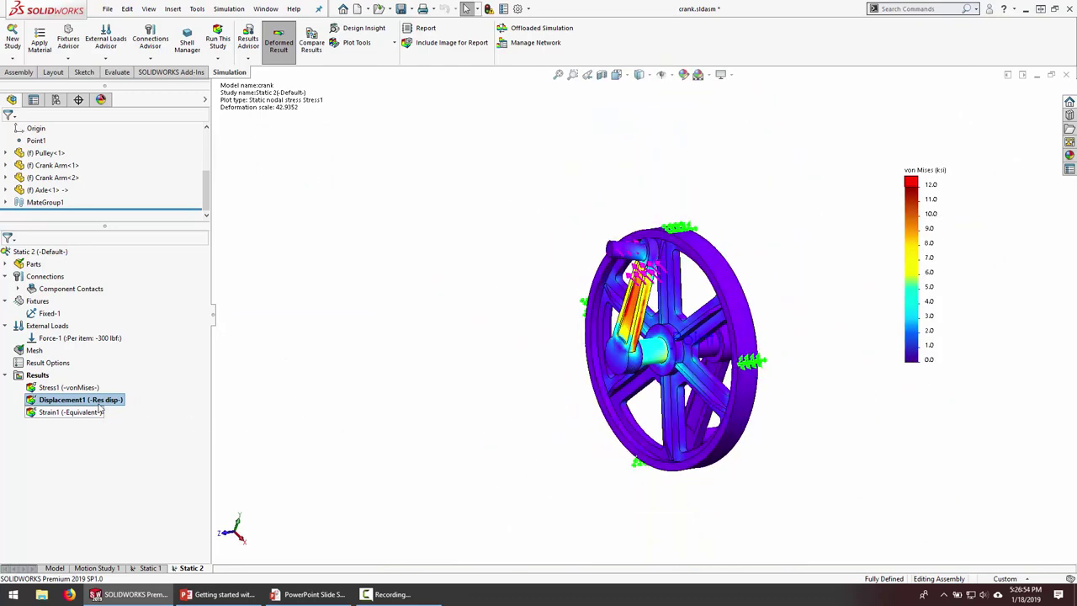
{"action": "left_click", "coordinate": [74, 388]}
{"action": "double_click", "coordinate": [79, 400]}
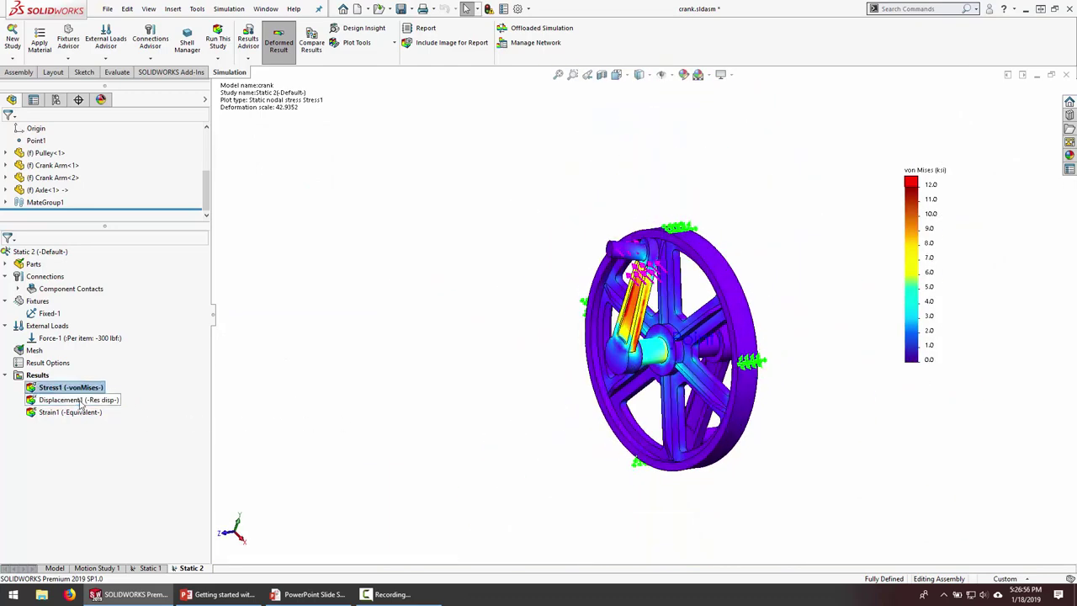
{"action": "scroll", "coordinate": [688, 329], "scroll_direction": "down", "scroll_amount": 2}
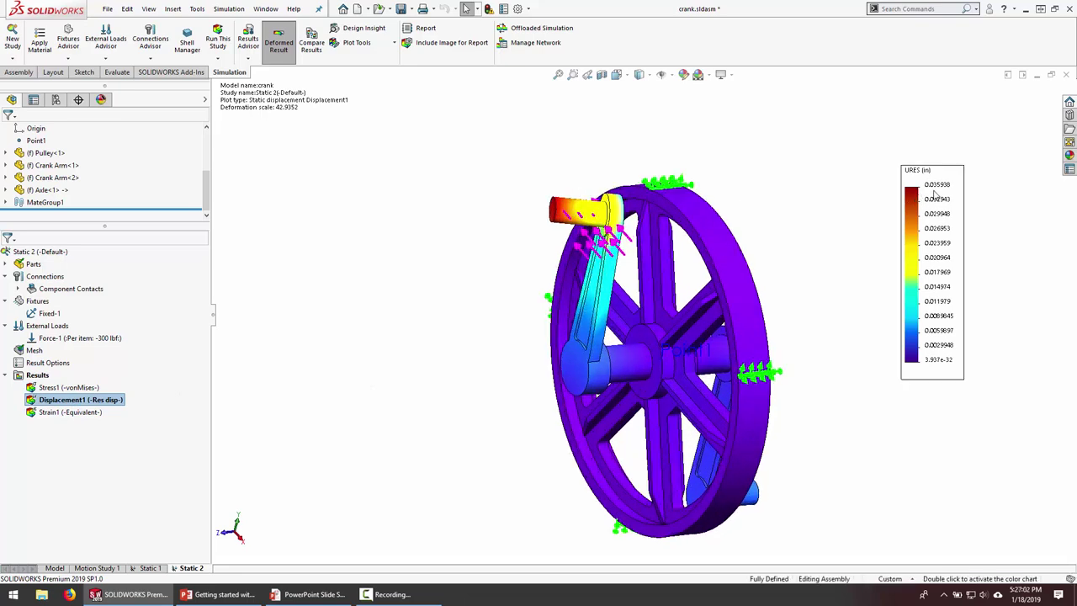
Show Static 1's displacement plot, return to Static 2, then switch to the PowerPoint slide.
{"action": "left_click", "coordinate": [152, 568]}
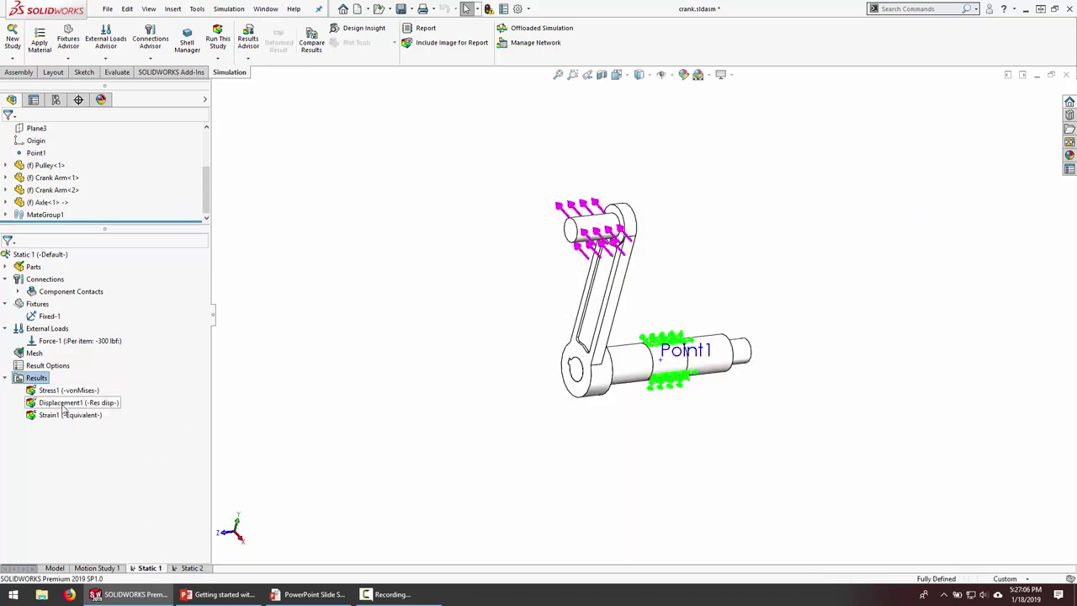
{"action": "double_click", "coordinate": [64, 404]}
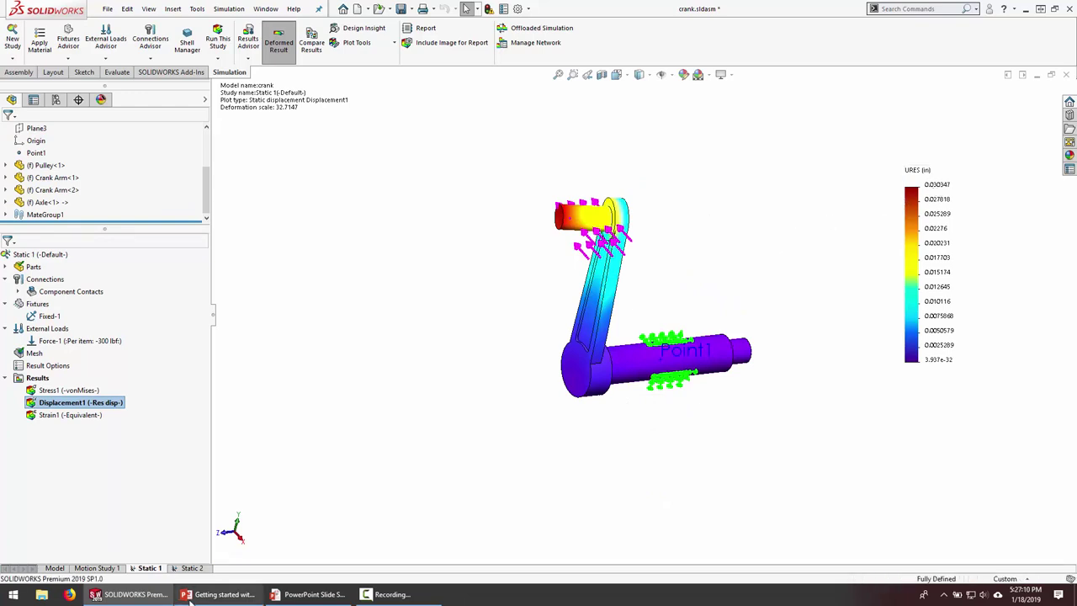
{"action": "left_click", "coordinate": [192, 568]}
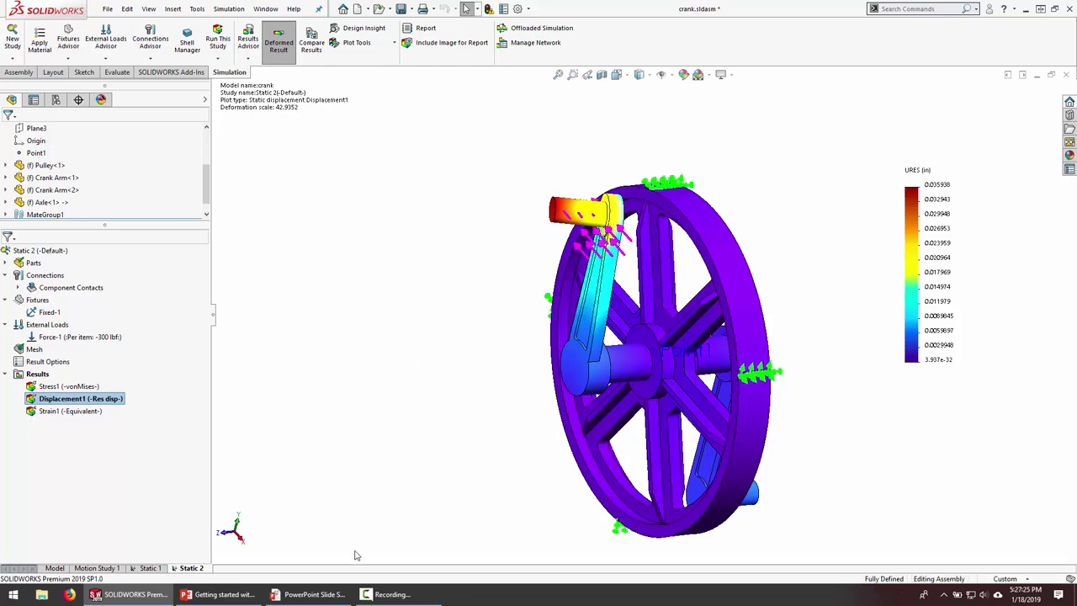
{"action": "key", "text": "alt+Tab"}
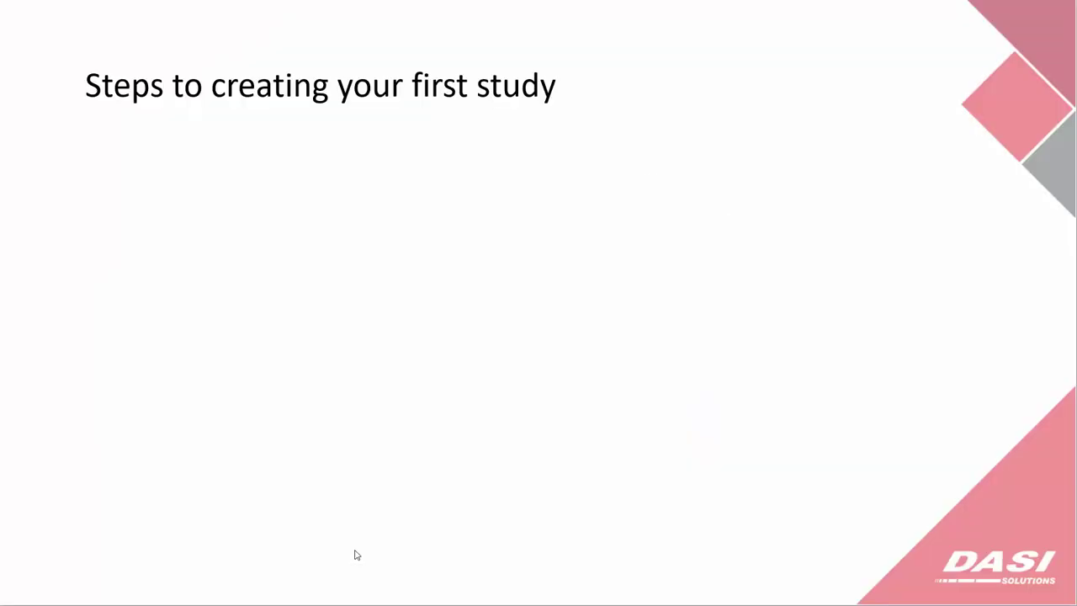
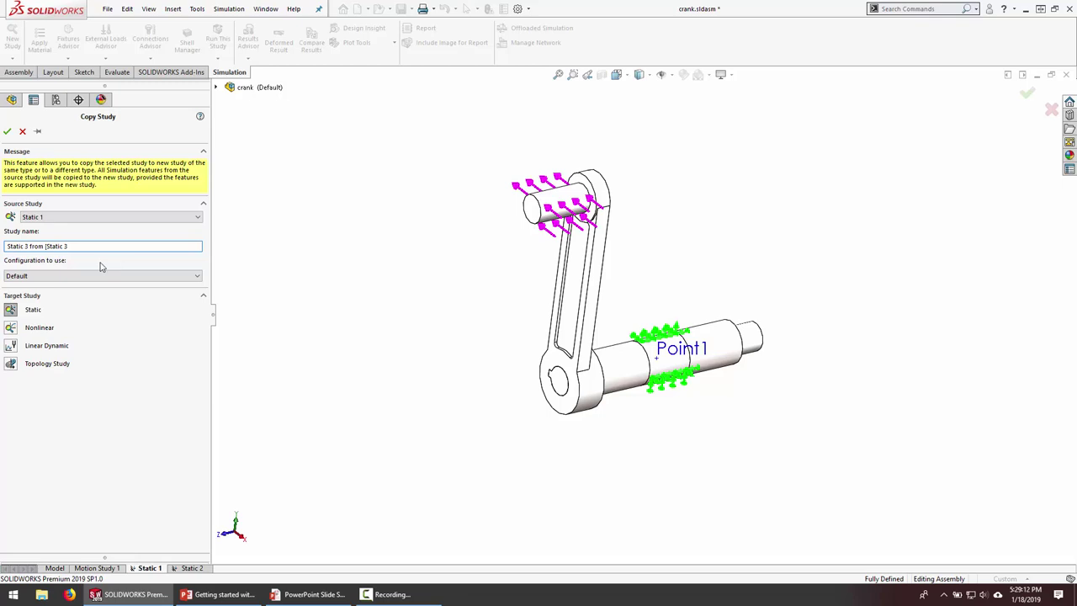
Trim the copied study's name to 'Static 3' and create the study.
{"action": "left_click_drag", "start_coordinate": [46, 246], "coordinate": [3, 249]}
{"action": "key", "text": "Delete"}
{"action": "left_click", "coordinate": [7, 131]}
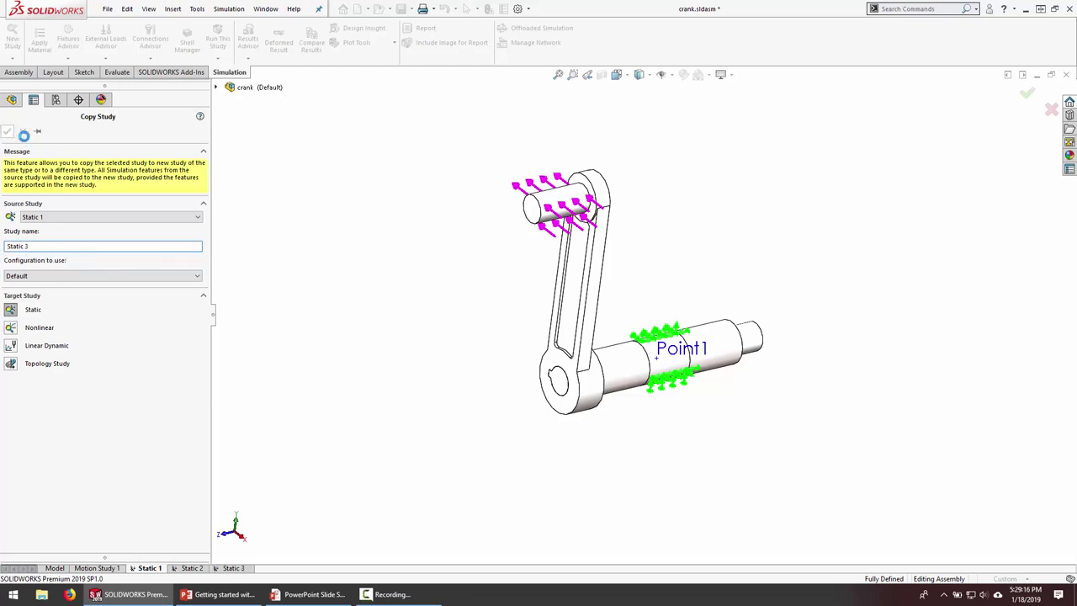
Change Static 3's global contact from Bonded to No Penetration, accepting the remesh warning.
{"action": "middle_click_drag", "start_coordinate": [608, 347], "coordinate": [597, 357]}
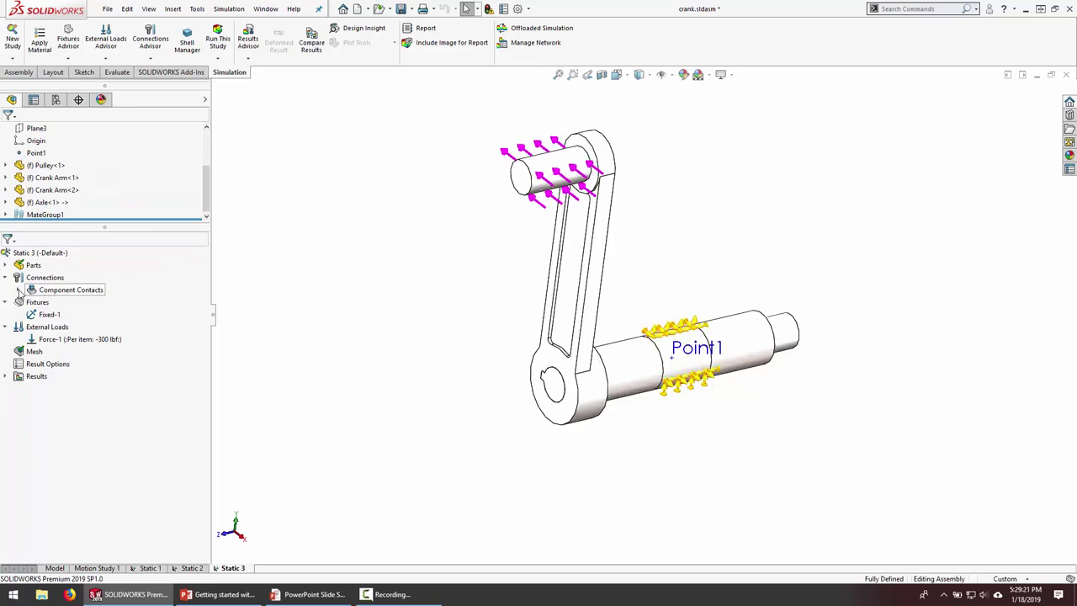
{"action": "left_click", "coordinate": [18, 289]}
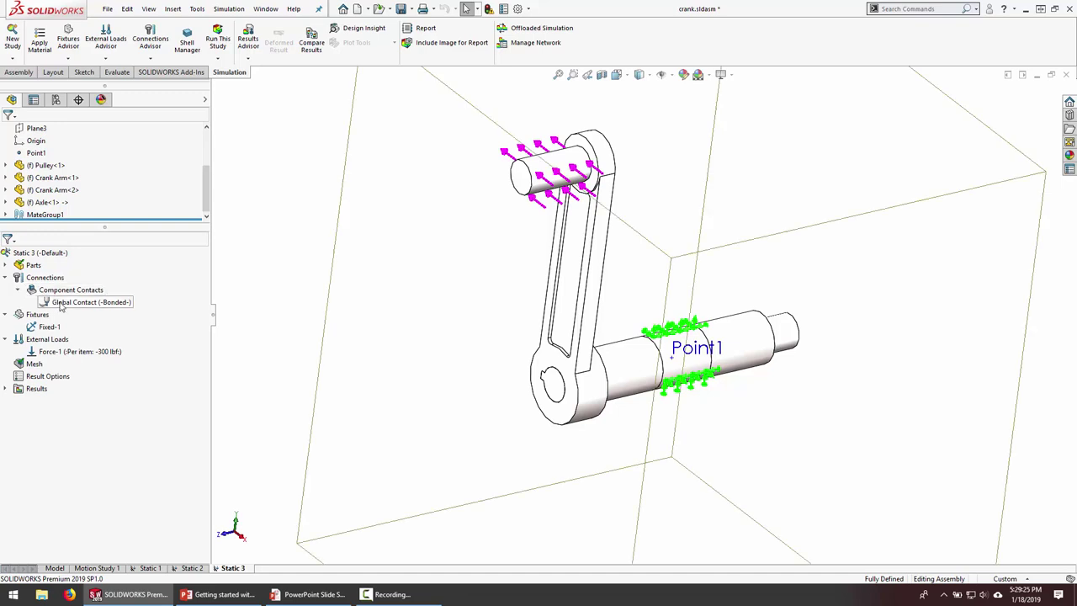
{"action": "right_click", "coordinate": [120, 306]}
{"action": "left_click", "coordinate": [135, 313]}
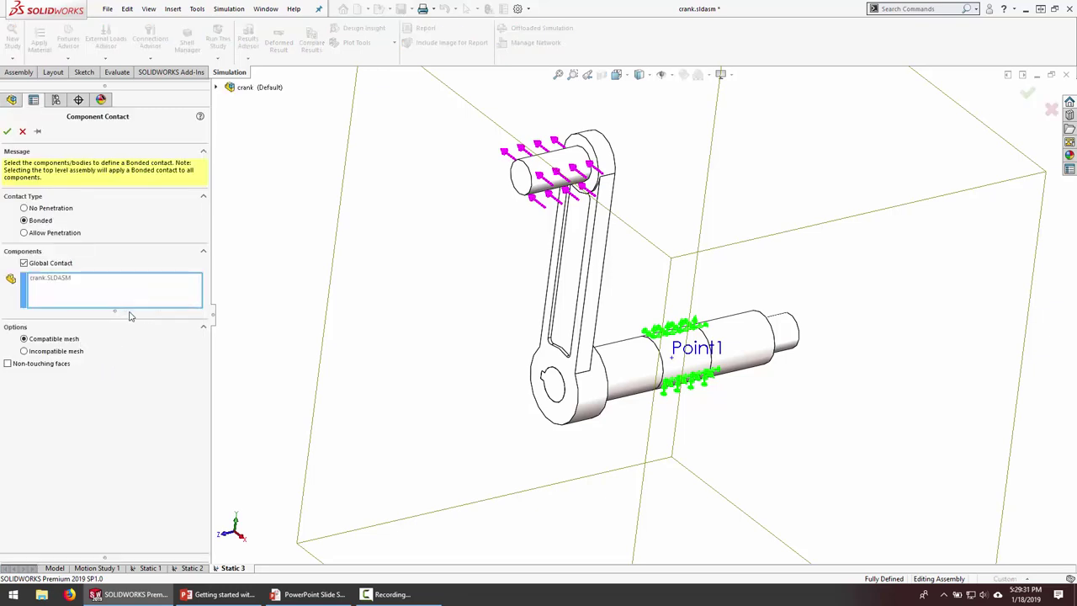
{"action": "left_click", "coordinate": [38, 210]}
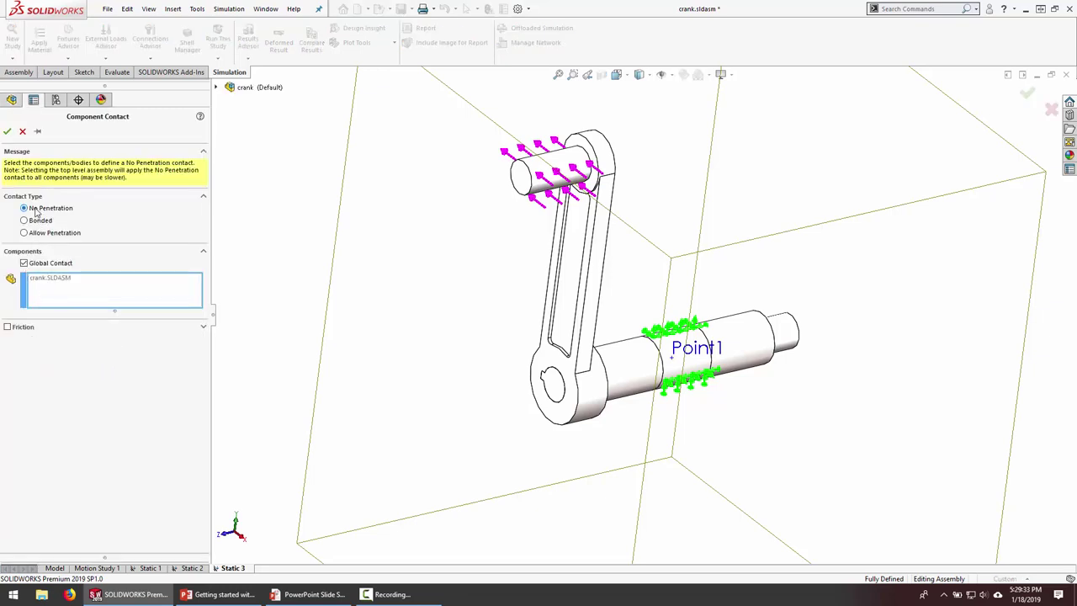
{"action": "left_click", "coordinate": [7, 131]}
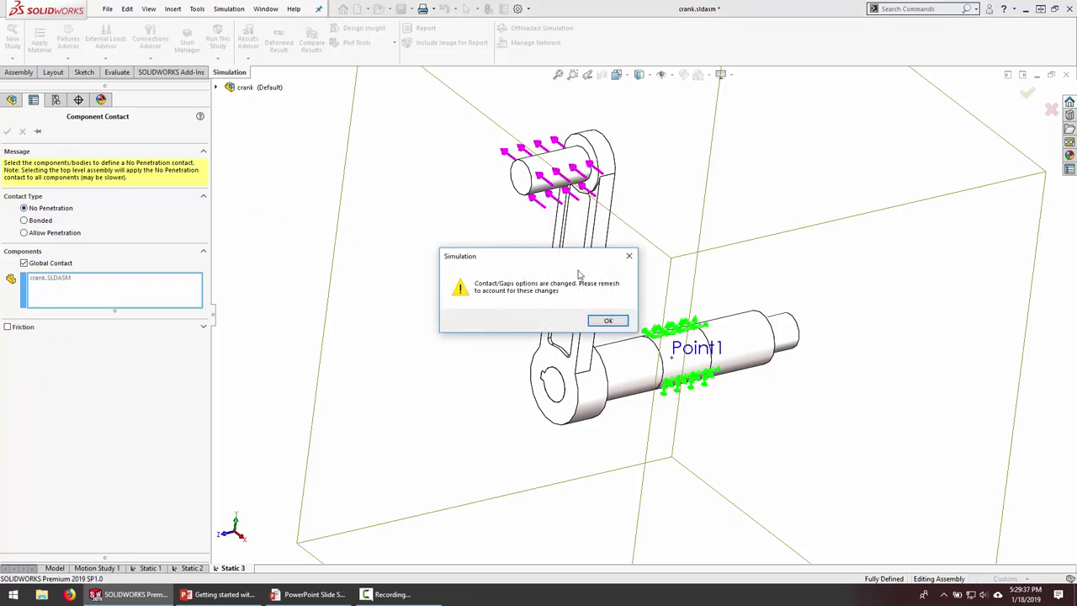
{"action": "left_click", "coordinate": [607, 321]}
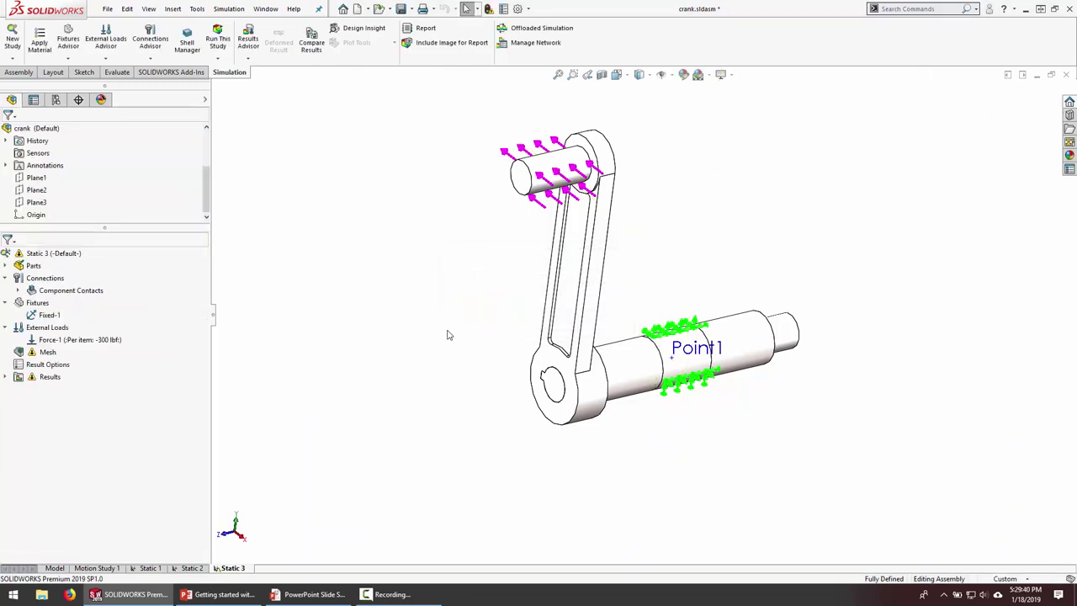
Mesh Static 3 with the default solid mesh settings and inspect the axle end.
{"action": "right_click", "coordinate": [48, 352]}
{"action": "left_click", "coordinate": [86, 404]}
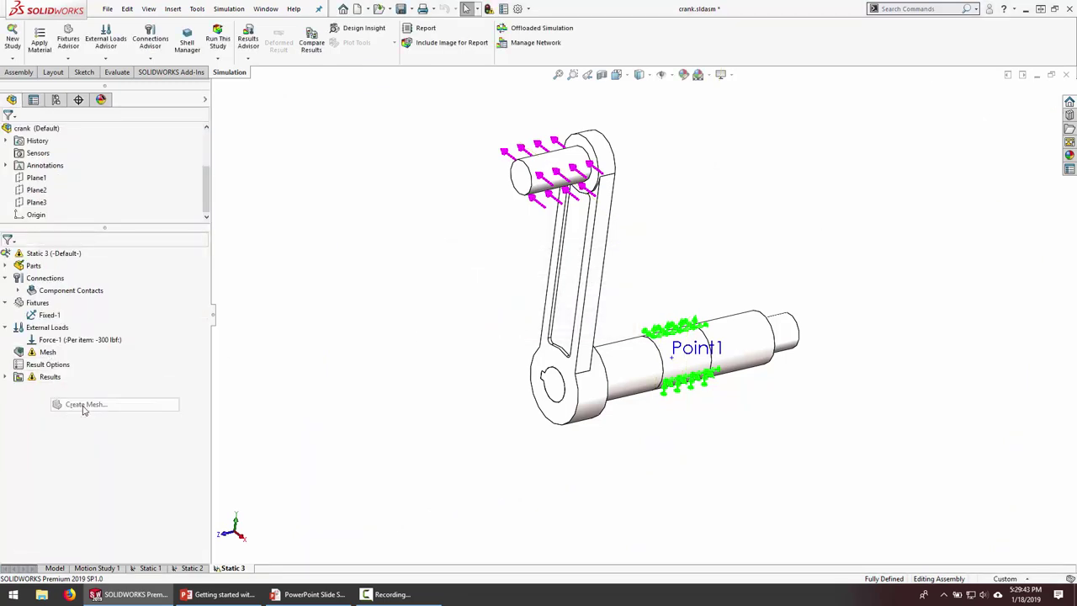
{"action": "left_click", "coordinate": [7, 132]}
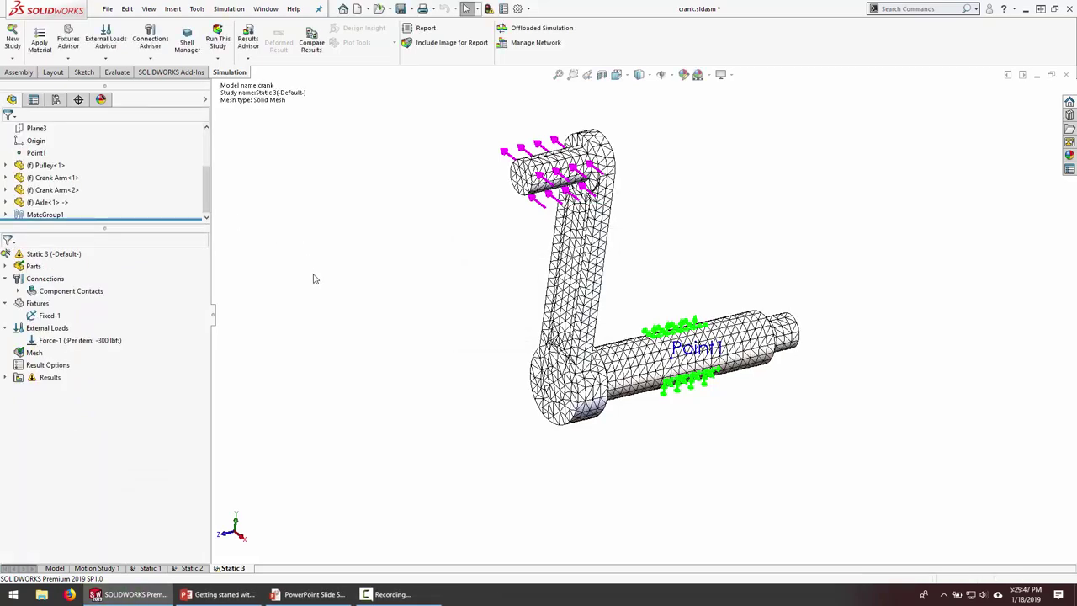
{"action": "middle_click_drag", "start_coordinate": [216, 567], "coordinate": [557, 378]}
{"action": "scroll", "coordinate": [556, 378], "scroll_direction": "down", "scroll_amount": 3}
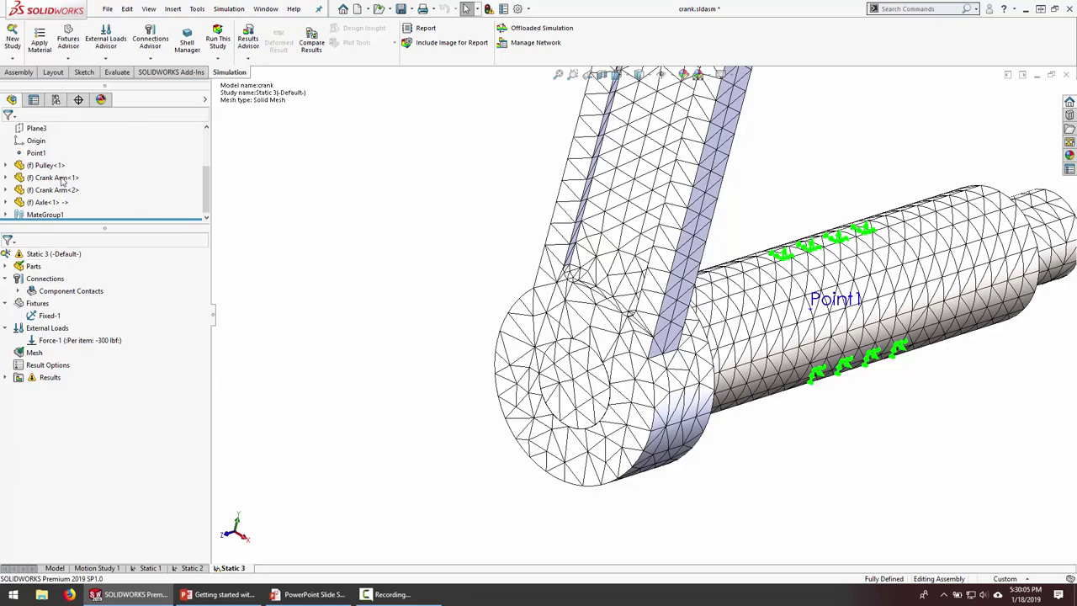
Hide the mesh and switch the assembly to Exploded View1, turning the view to the keyway.
{"action": "right_click", "coordinate": [34, 354]}
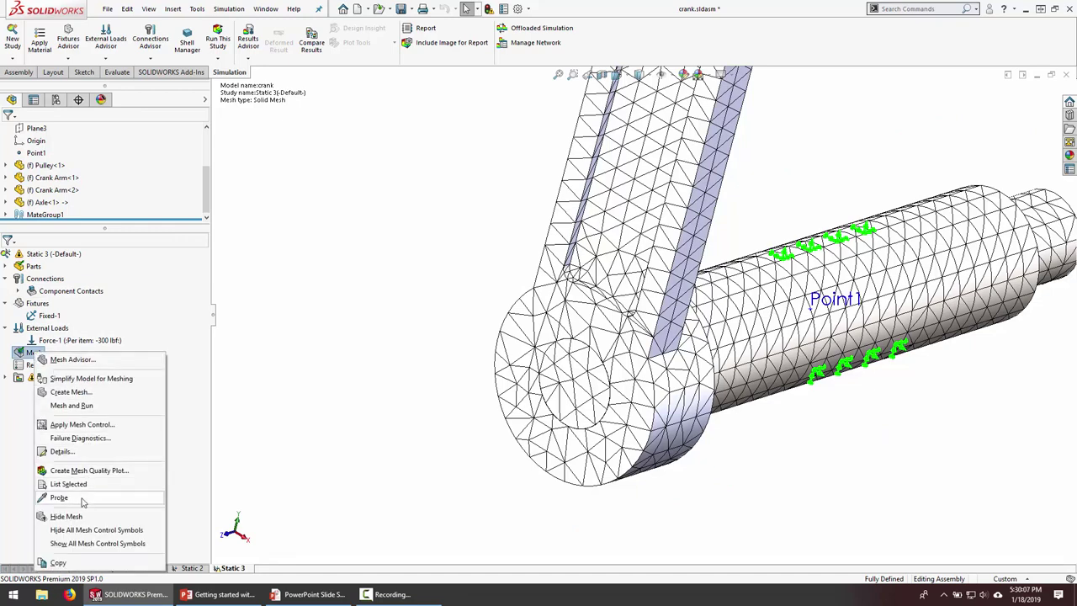
{"action": "left_click", "coordinate": [66, 516]}
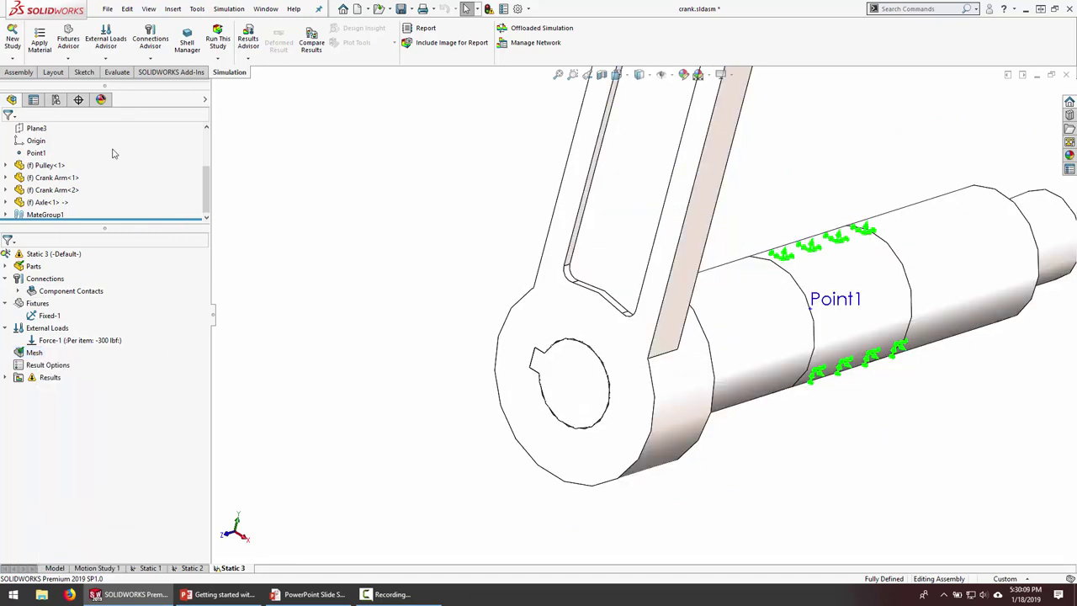
{"action": "left_click", "coordinate": [56, 100]}
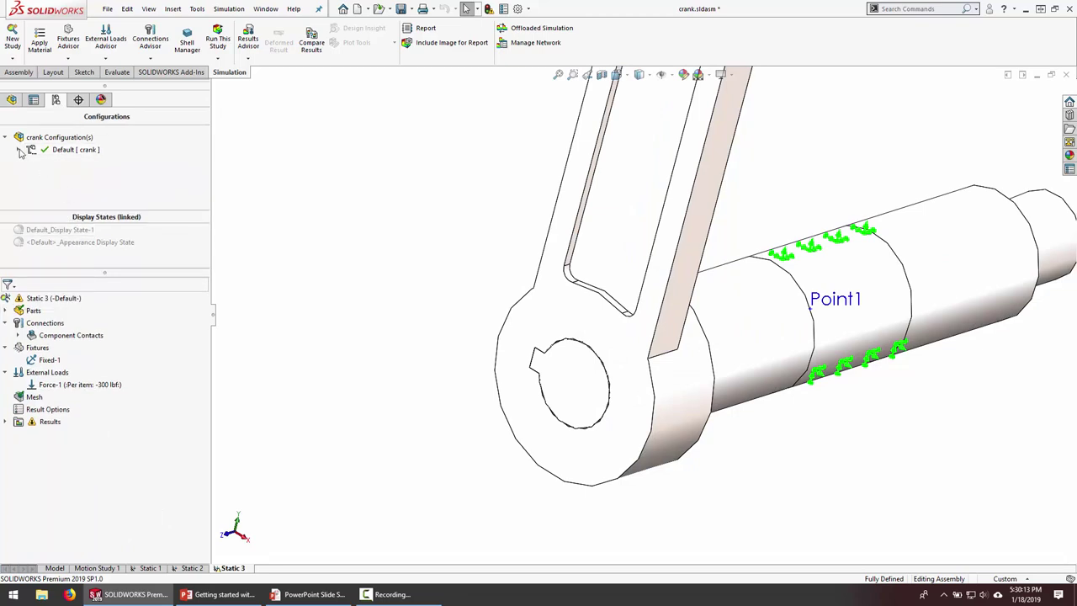
{"action": "double_click", "coordinate": [68, 161]}
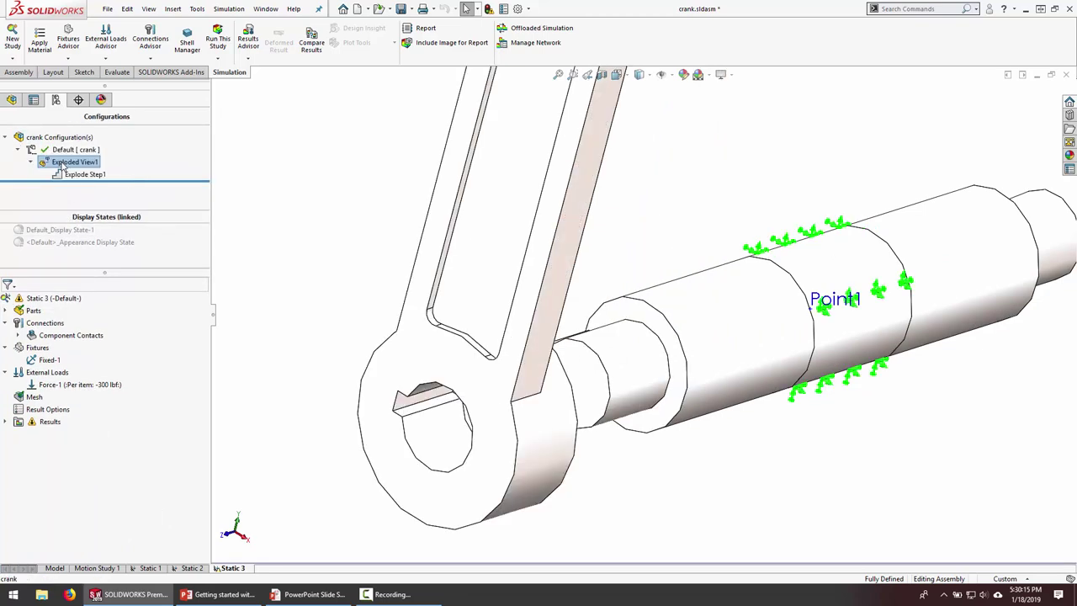
{"action": "scroll", "coordinate": [649, 420], "scroll_direction": "up", "scroll_amount": 5}
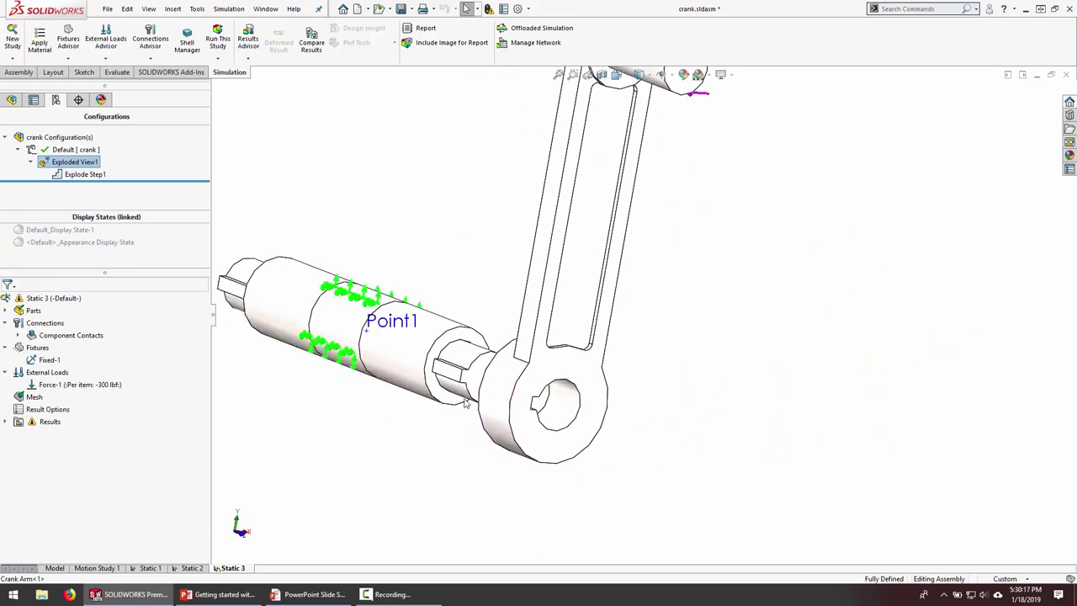
{"action": "middle_click_drag", "start_coordinate": [589, 404], "coordinate": [457, 428]}
{"action": "scroll", "coordinate": [505, 389], "scroll_direction": "down", "scroll_amount": 4}
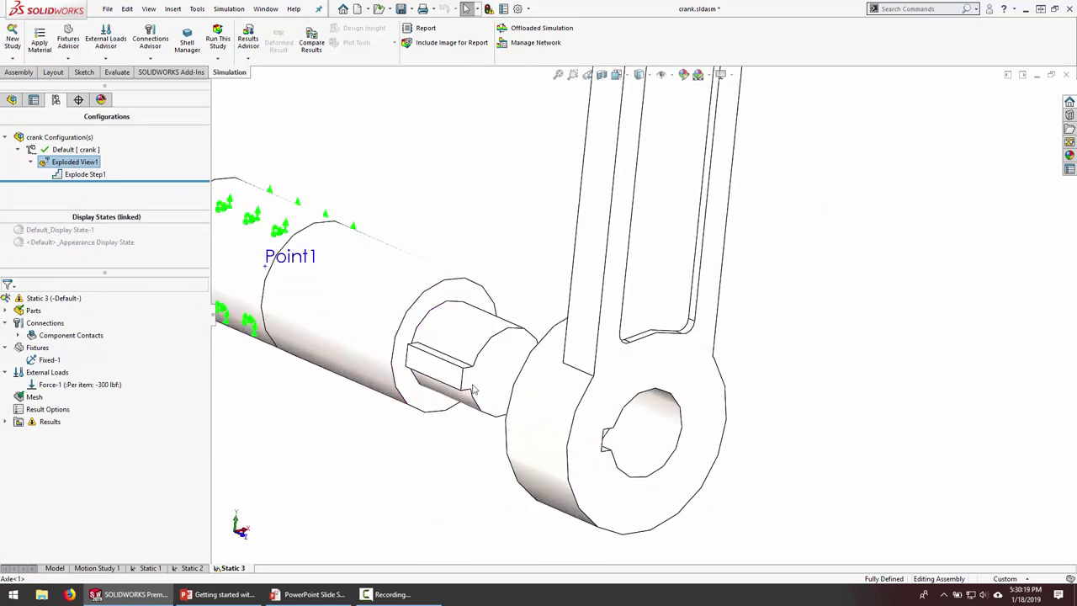
{"action": "left_click", "coordinate": [412, 488]}
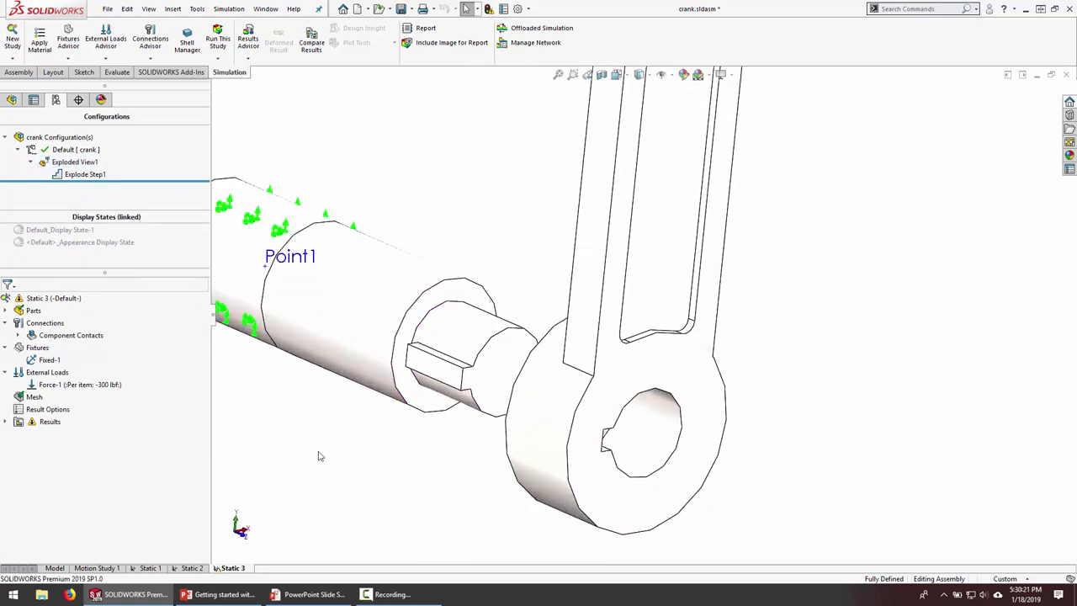
Add a mesh control on three axle keyway faces and three crank arm keyway faces.
{"action": "right_click", "coordinate": [34, 398]}
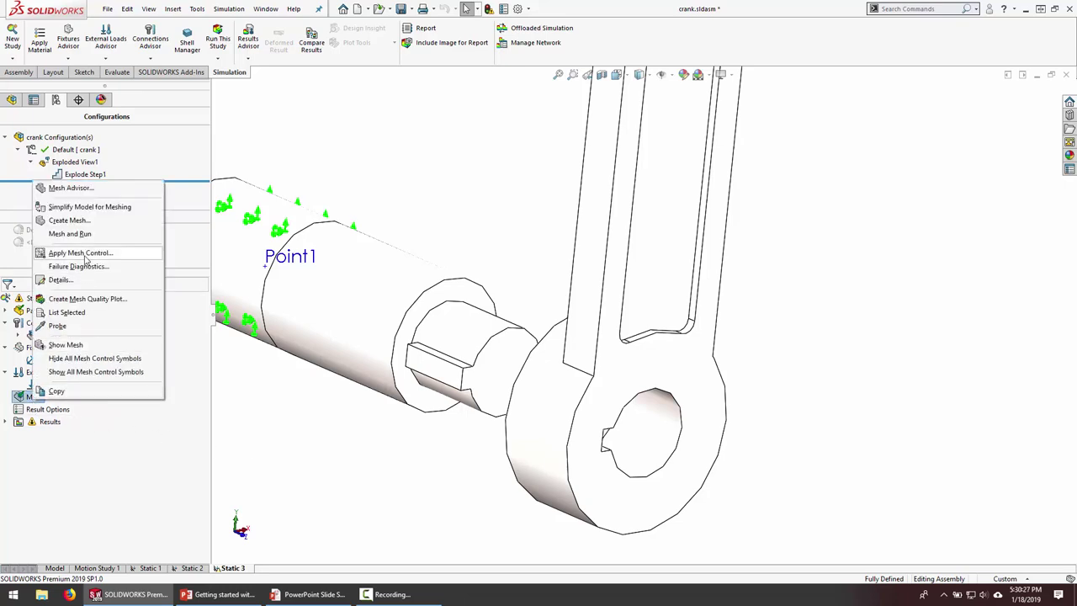
{"action": "left_click", "coordinate": [81, 254]}
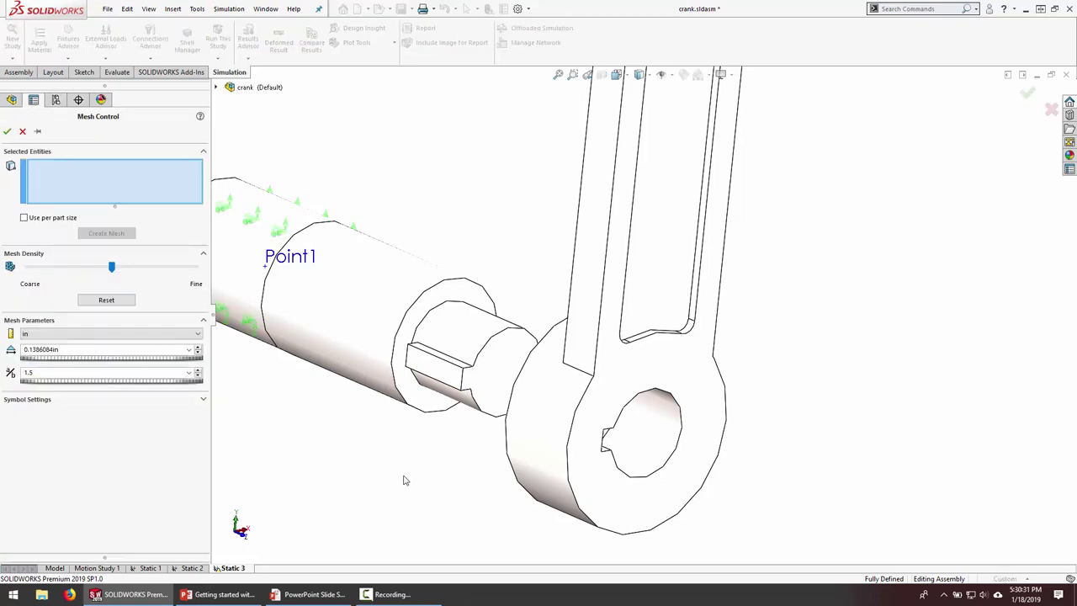
{"action": "left_click", "coordinate": [452, 375]}
{"action": "left_click", "coordinate": [453, 376]}
{"action": "mouse_move", "coordinate": [455, 376]}
{"action": "middle_mouse_down"}
{"action": "mouse_move", "coordinate": [452, 308]}
{"action": "mouse_move", "coordinate": [467, 388]}
{"action": "middle_mouse_up"}
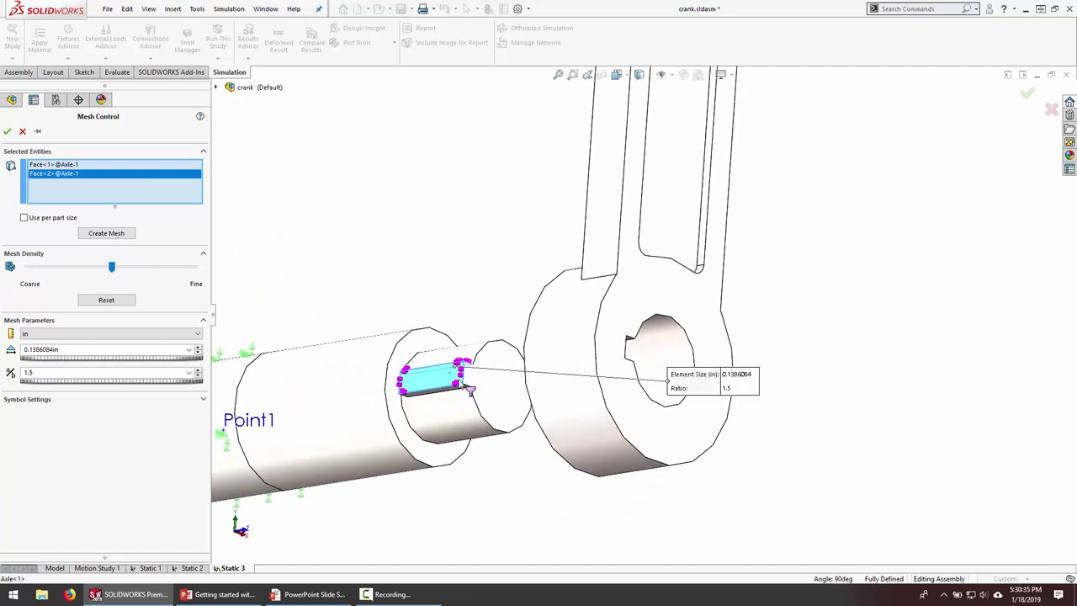
{"action": "left_click", "coordinate": [469, 387]}
{"action": "middle_click_drag", "start_coordinate": [570, 386], "coordinate": [624, 378]}
{"action": "left_click", "coordinate": [627, 357]}
{"action": "left_click", "coordinate": [619, 366]}
{"action": "left_click", "coordinate": [623, 370]}
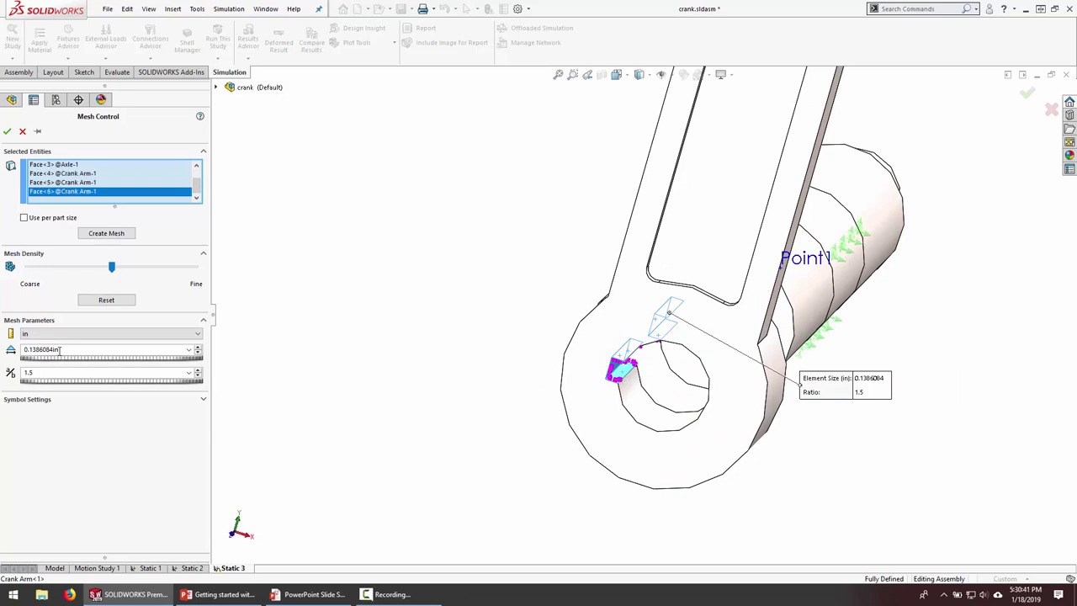
{"action": "double_click", "coordinate": [59, 349]}
{"action": "type", "text": ".05"}
{"action": "left_click", "coordinate": [8, 133]}
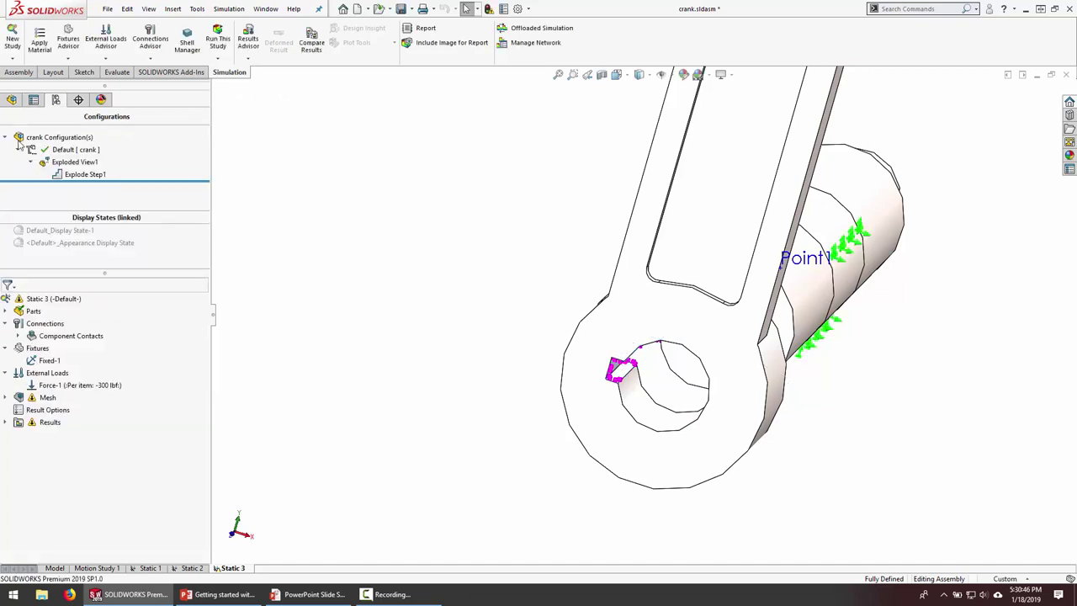
Add a 0.1 in element-size mesh control to the crank arm hole face and the axle face.
{"action": "right_click", "coordinate": [49, 397]}
{"action": "left_click", "coordinate": [97, 269]}
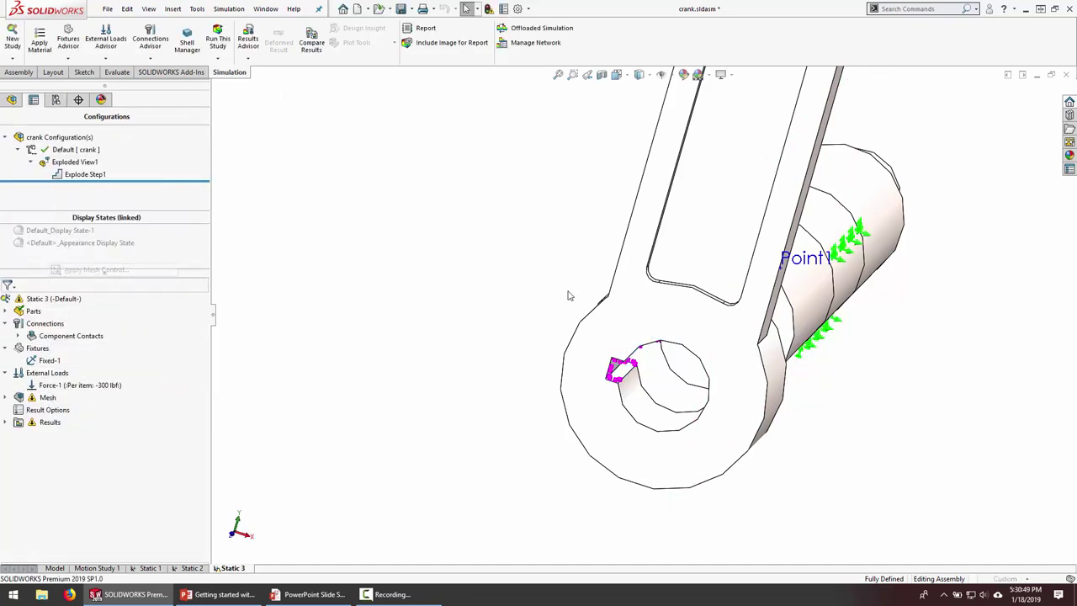
{"action": "left_click", "coordinate": [655, 411]}
{"action": "middle_click_drag", "start_coordinate": [596, 366], "coordinate": [606, 337]}
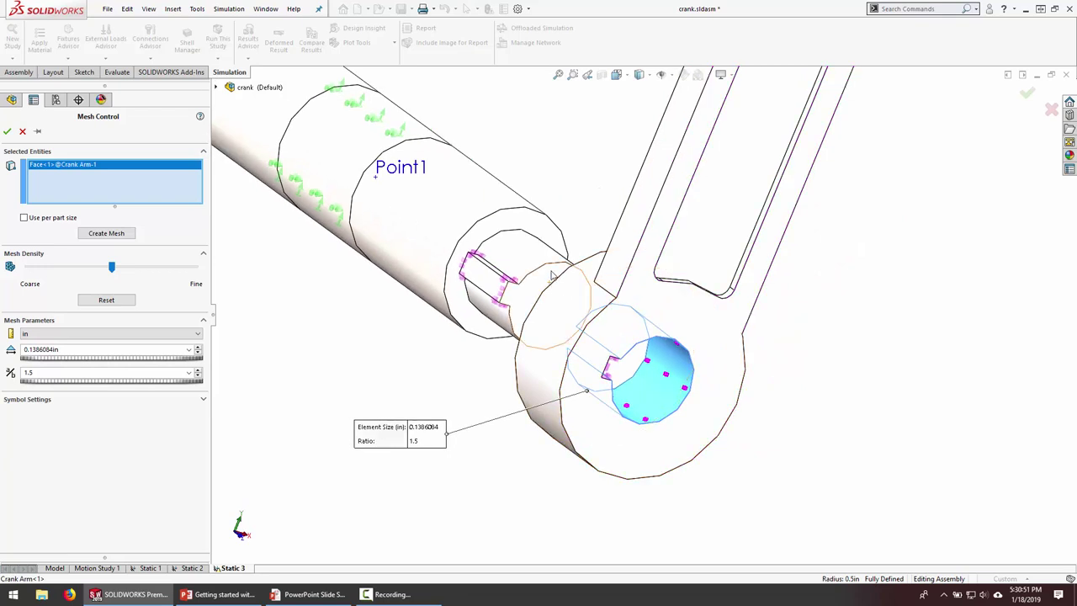
{"action": "left_click", "coordinate": [514, 267]}
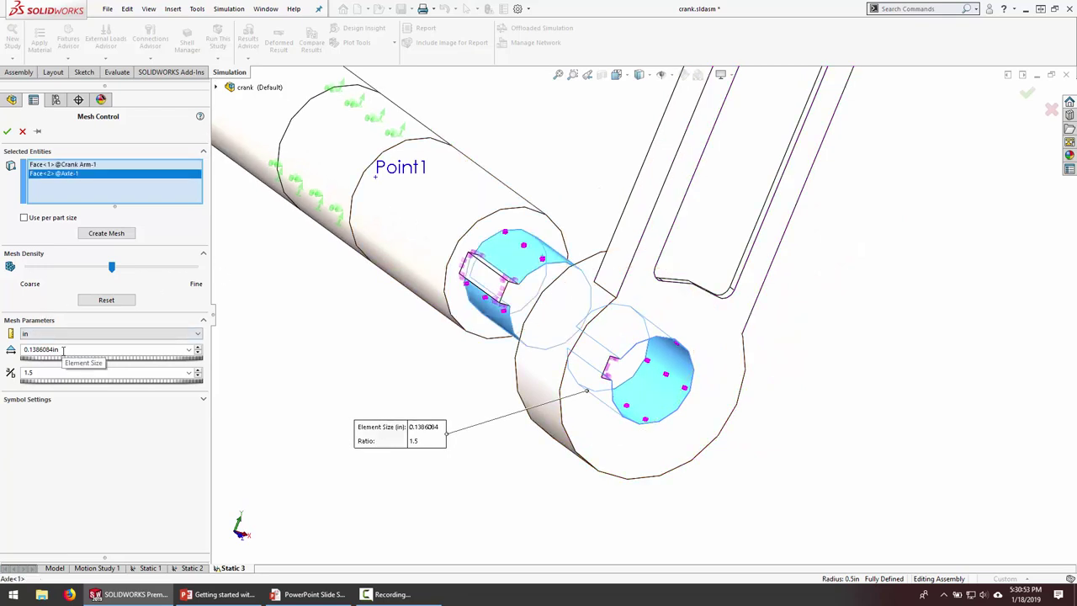
{"action": "double_click", "coordinate": [63, 350]}
{"action": "type", "text": "."}
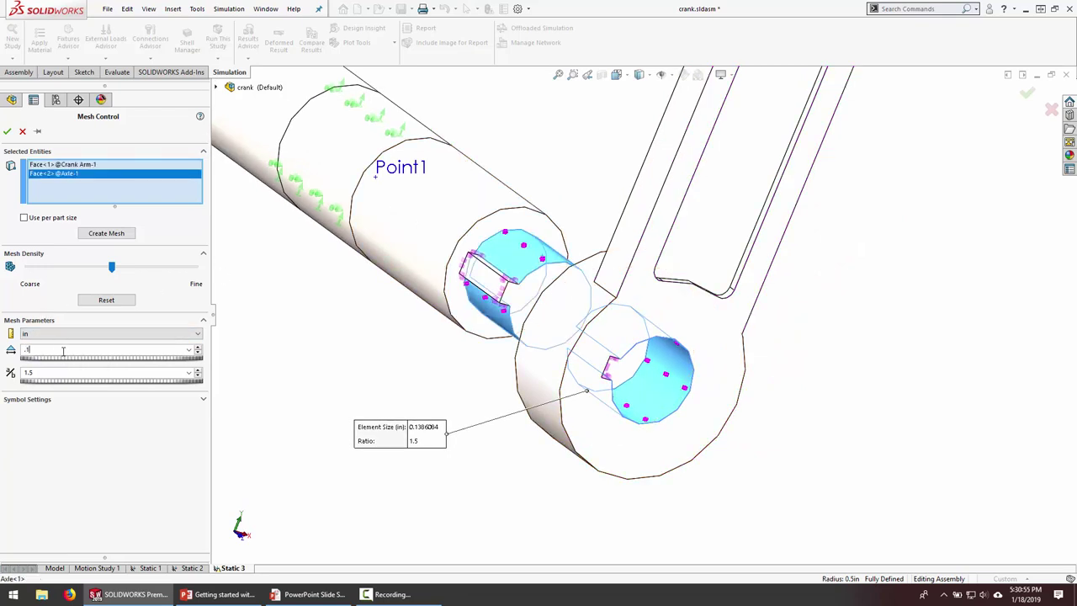
{"action": "type", "text": "1"}
{"action": "key", "text": "Return"}
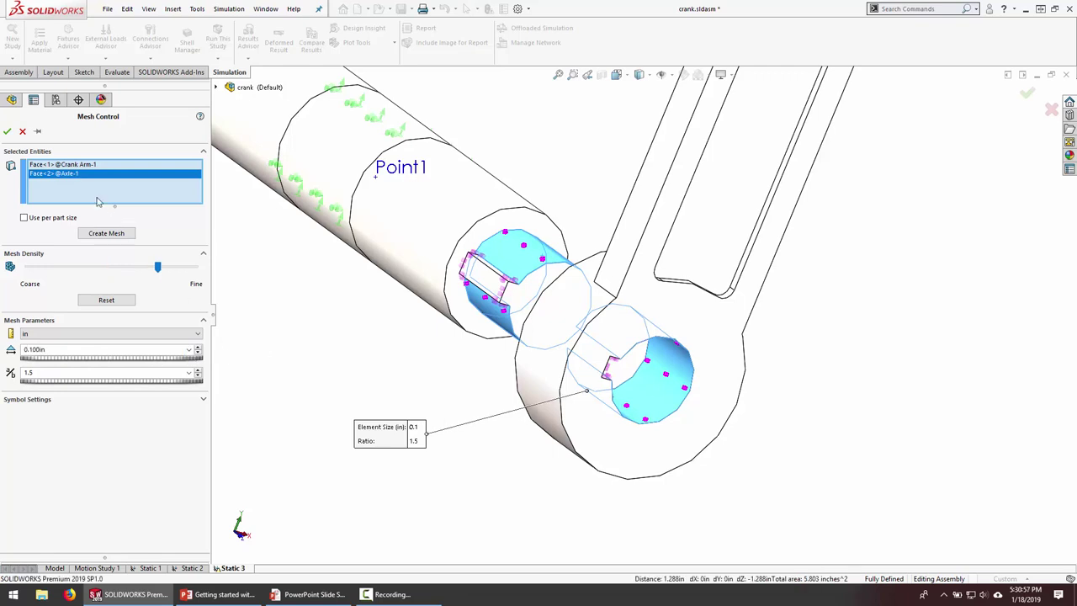
{"action": "left_click", "coordinate": [7, 131]}
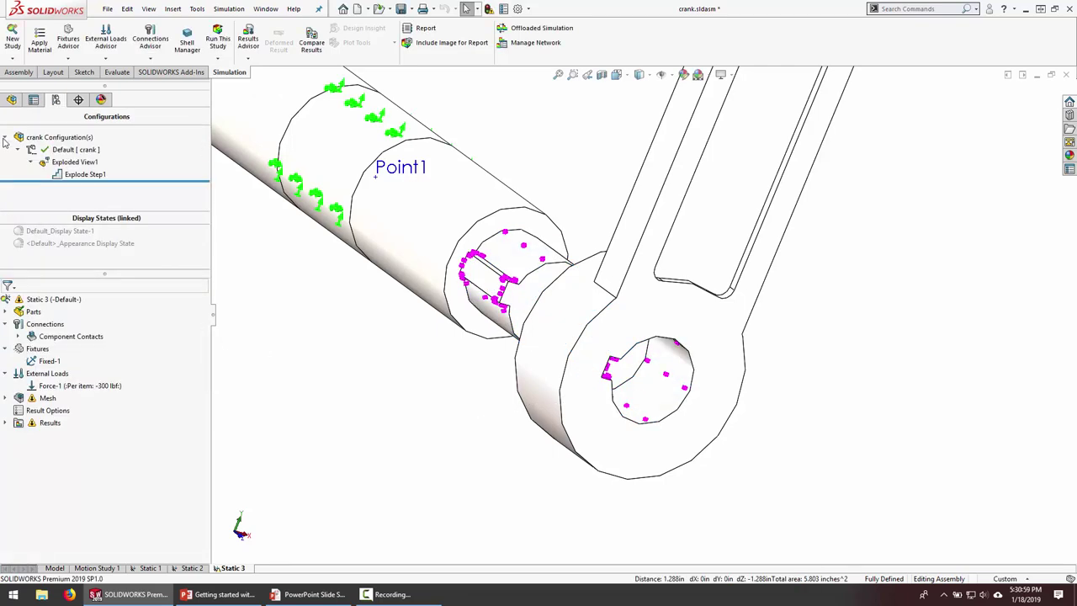
Remesh the crank with the new mesh controls, then collapse Exploded View1 back to assembled.
{"action": "right_click", "coordinate": [35, 398]}
{"action": "left_click", "coordinate": [70, 220]}
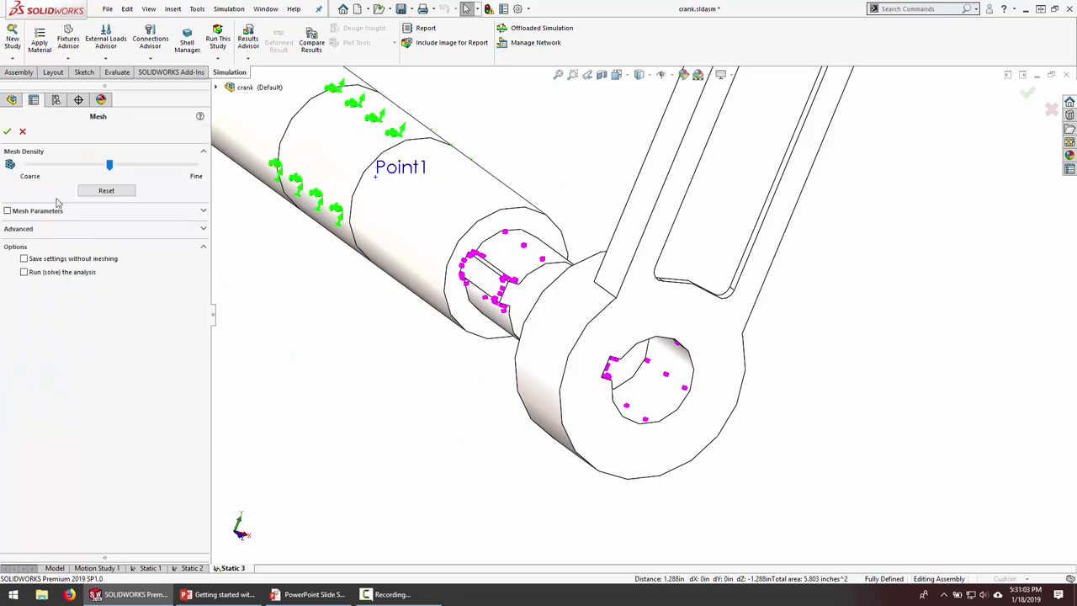
{"action": "left_click", "coordinate": [10, 135]}
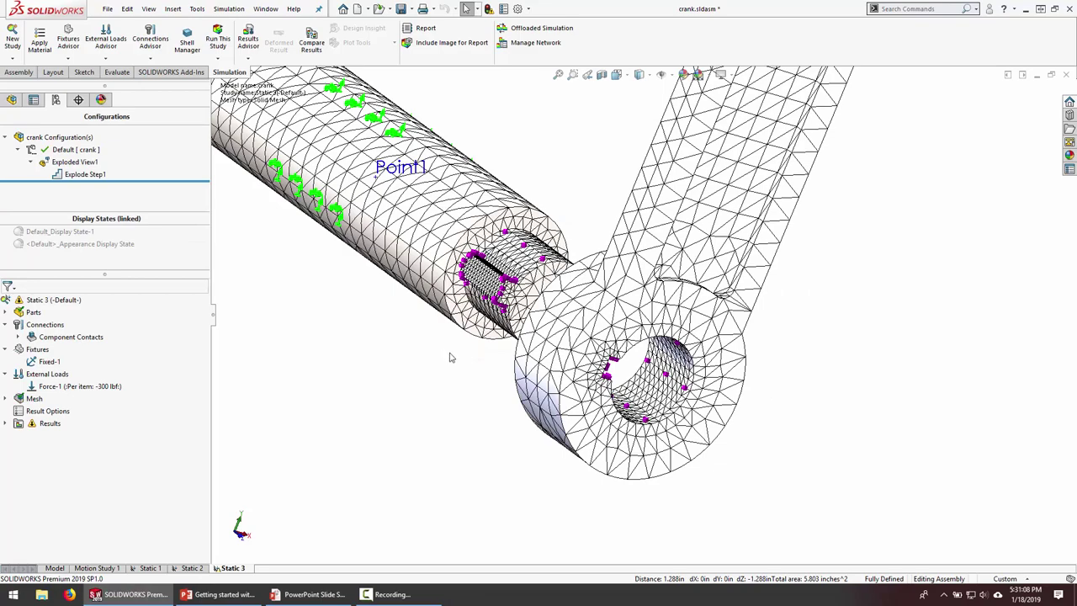
{"action": "middle_click_drag", "start_coordinate": [449, 358], "coordinate": [559, 261]}
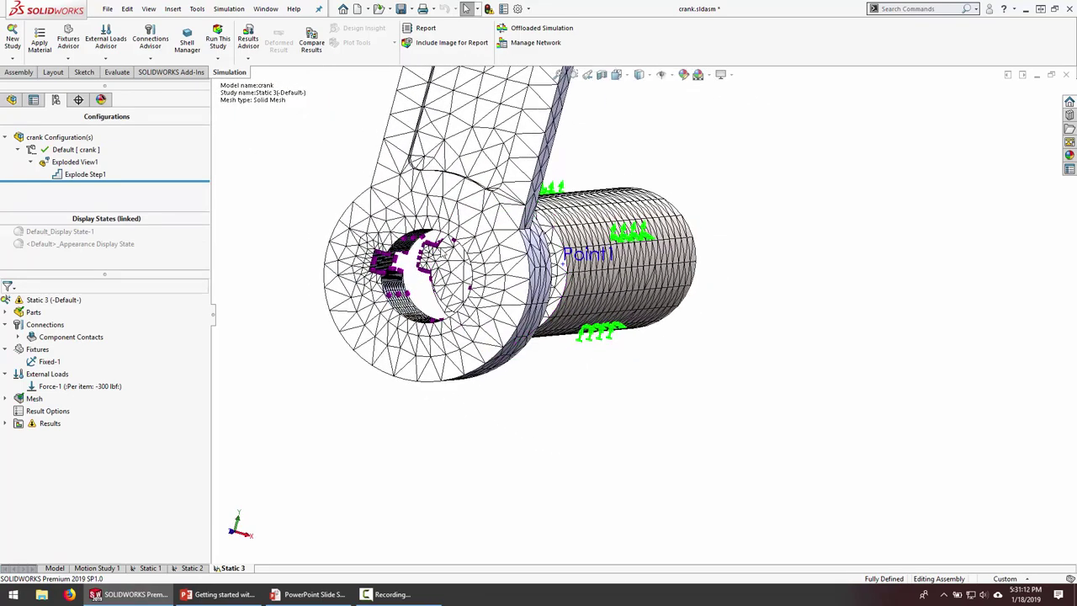
{"action": "scroll", "coordinate": [644, 313], "scroll_direction": "down", "scroll_amount": 5}
{"action": "key", "text": "ctrl+7"}
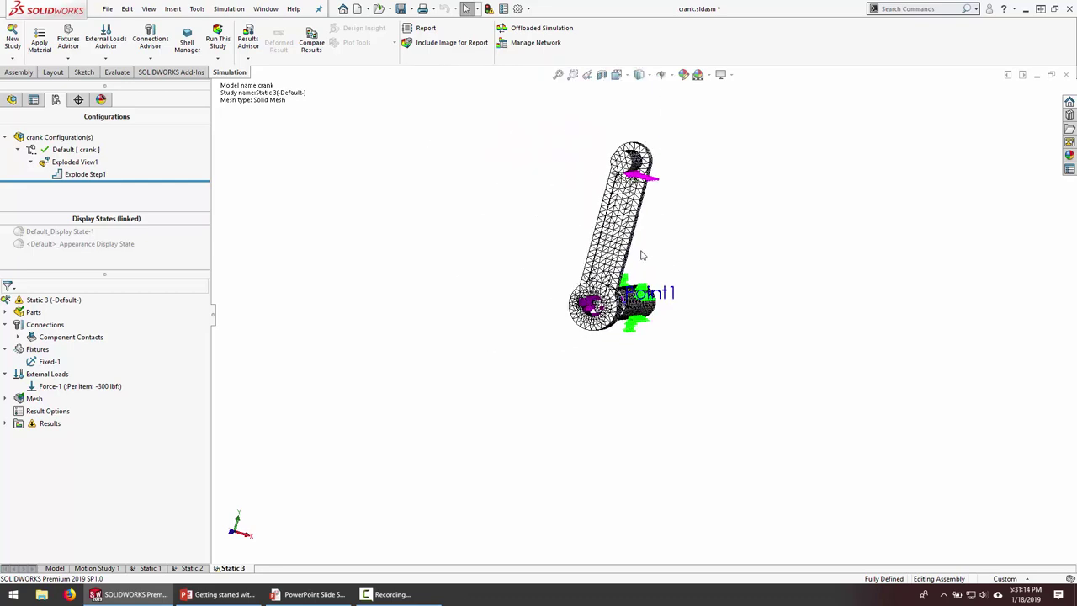
{"action": "double_click", "coordinate": [84, 161]}
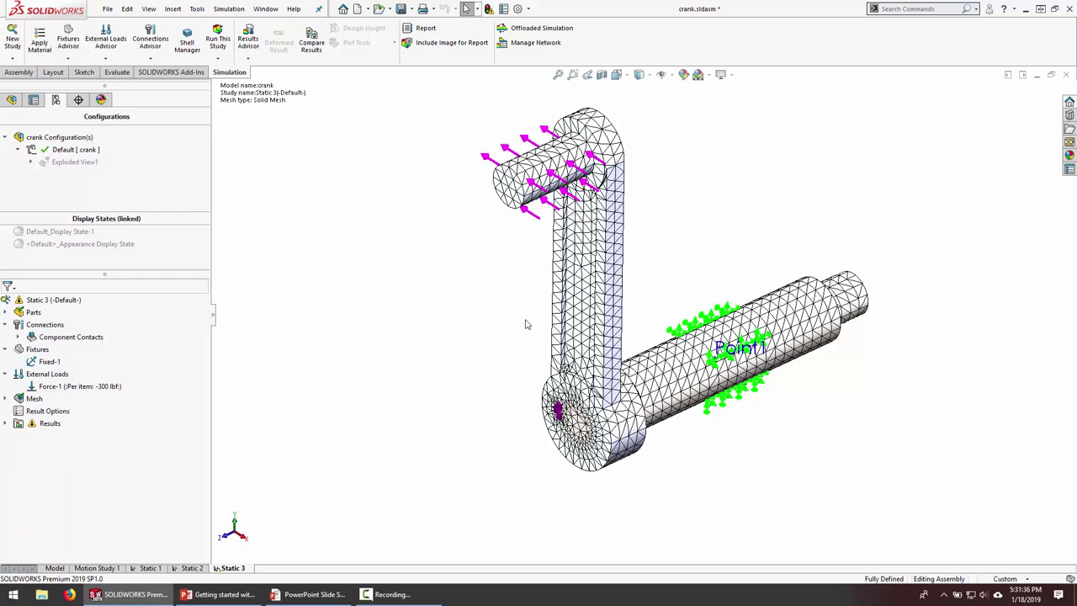
{"action": "left_click", "coordinate": [49, 362]}
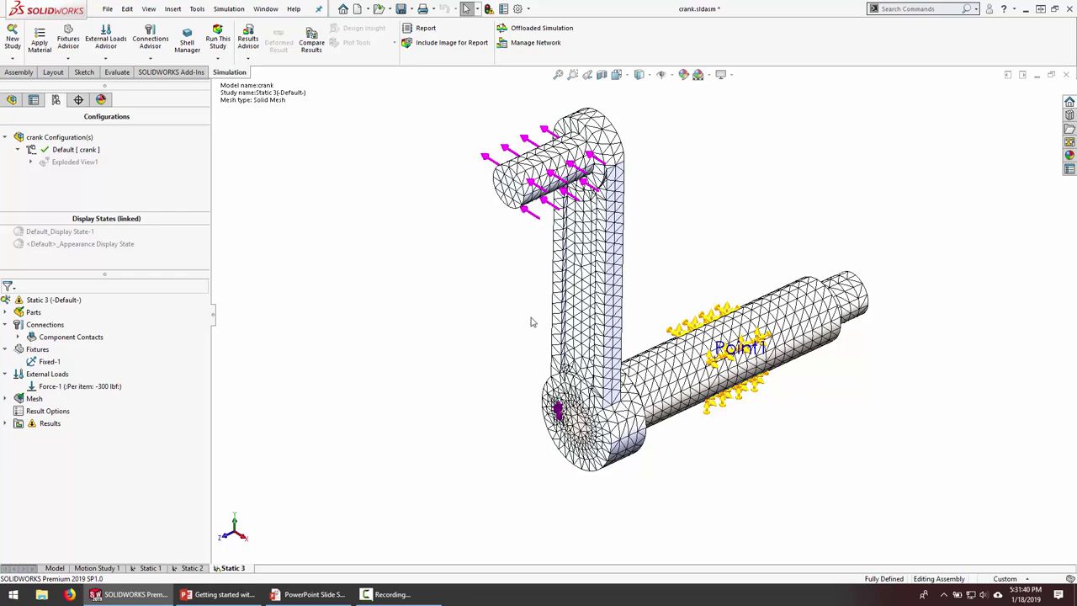
Run the Static 3 analysis, expanding the solver progress details and moving that window aside.
{"action": "right_click", "coordinate": [49, 302]}
{"action": "left_click", "coordinate": [71, 325]}
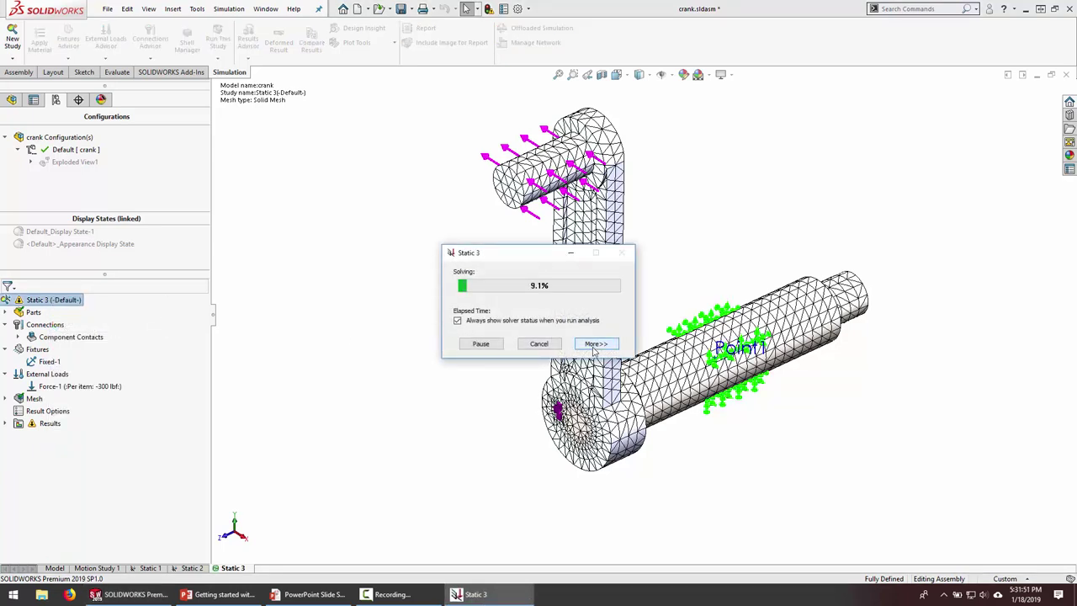
{"action": "left_click", "coordinate": [596, 343]}
{"action": "left_click_drag", "start_coordinate": [516, 259], "coordinate": [326, 164]}
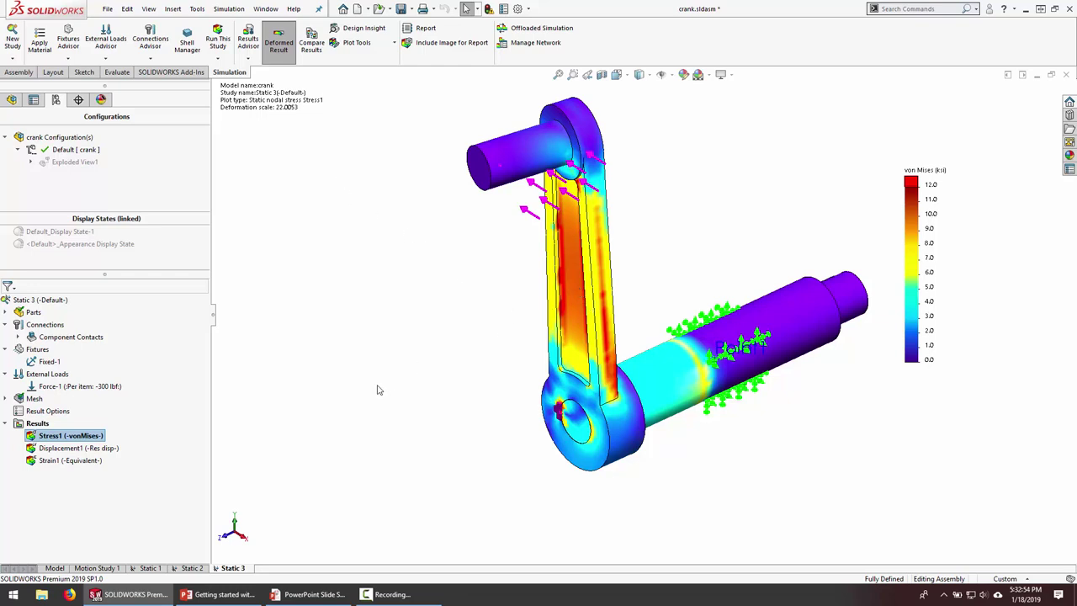
Raise the von Mises colour scale maximum to 20 ksi, then to 40 ksi.
{"action": "scroll", "coordinate": [597, 414], "scroll_direction": "up", "scroll_amount": 2}
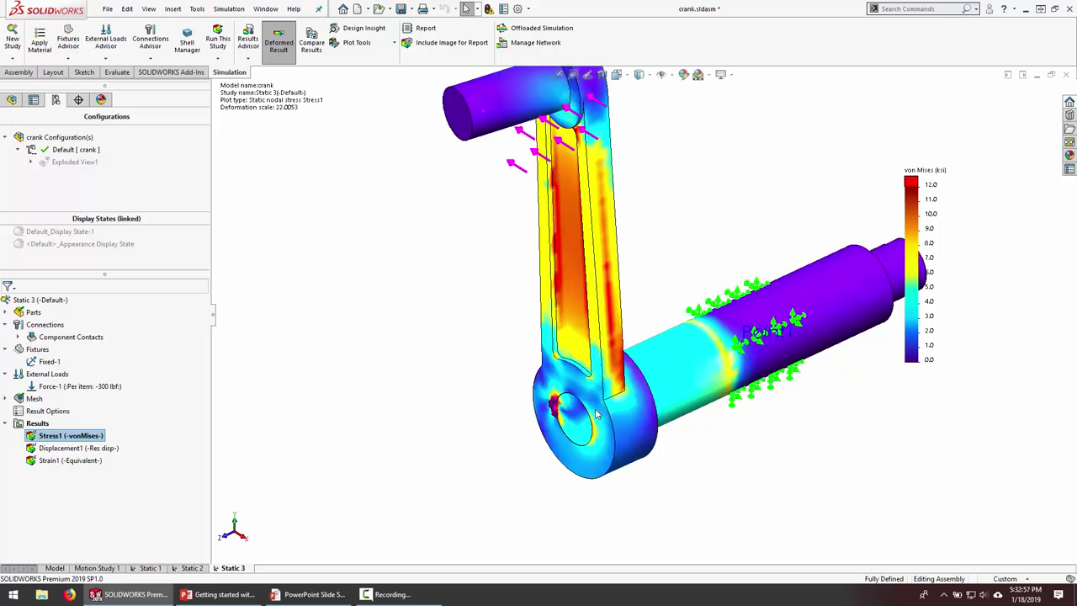
{"action": "mouse_move", "coordinate": [596, 414]}
{"action": "middle_mouse_down"}
{"action": "mouse_move", "coordinate": [553, 420]}
{"action": "mouse_move", "coordinate": [595, 397]}
{"action": "middle_mouse_up"}
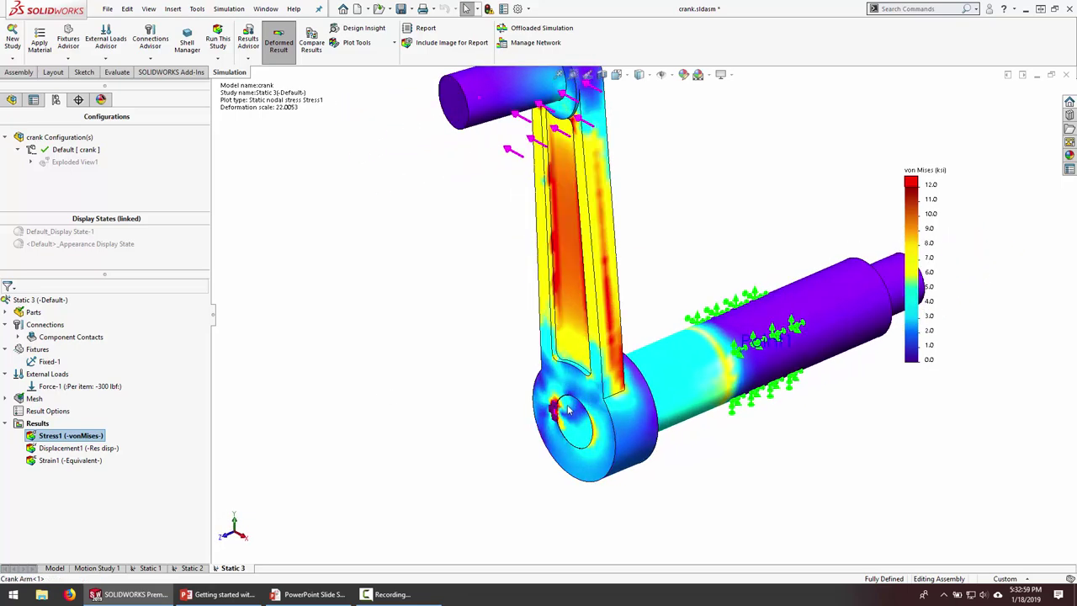
{"action": "scroll", "coordinate": [575, 408], "scroll_direction": "up", "scroll_amount": 2}
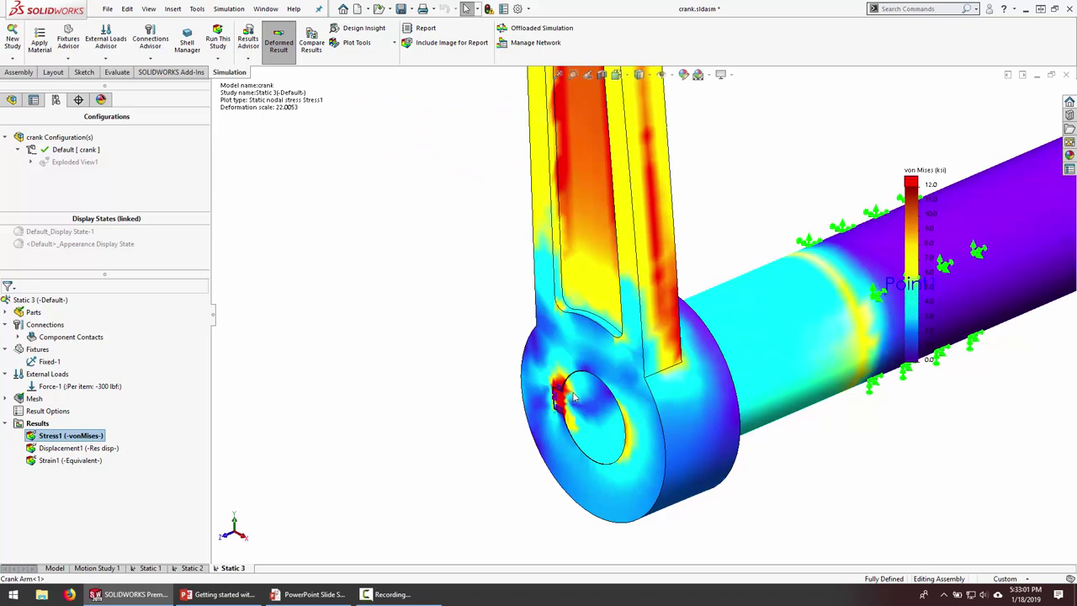
{"action": "scroll", "coordinate": [554, 394], "scroll_direction": "up", "scroll_amount": 3}
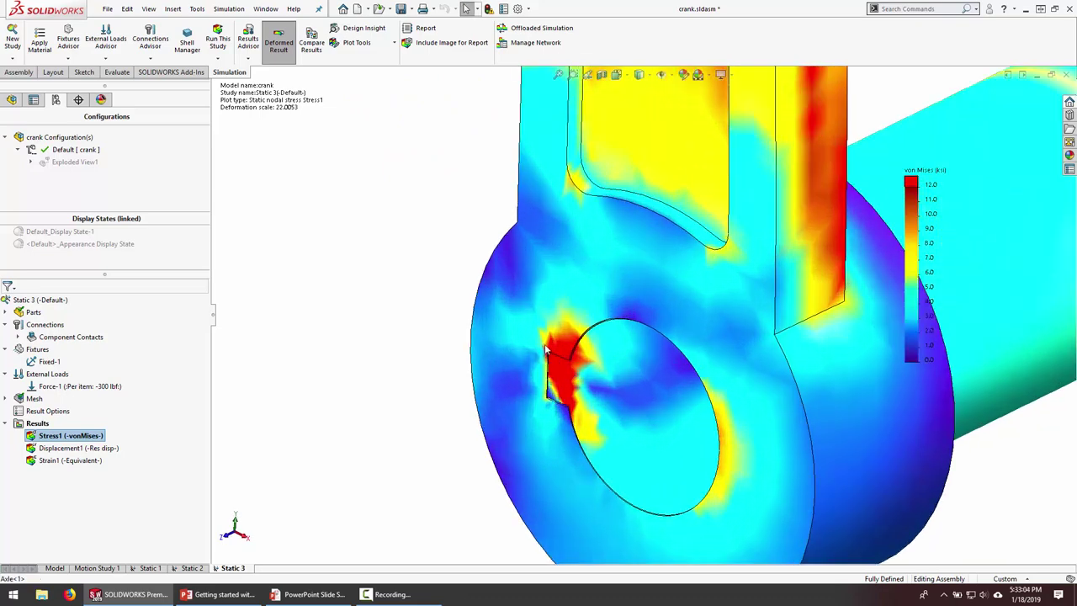
{"action": "scroll", "coordinate": [616, 364], "scroll_direction": "down", "scroll_amount": 5}
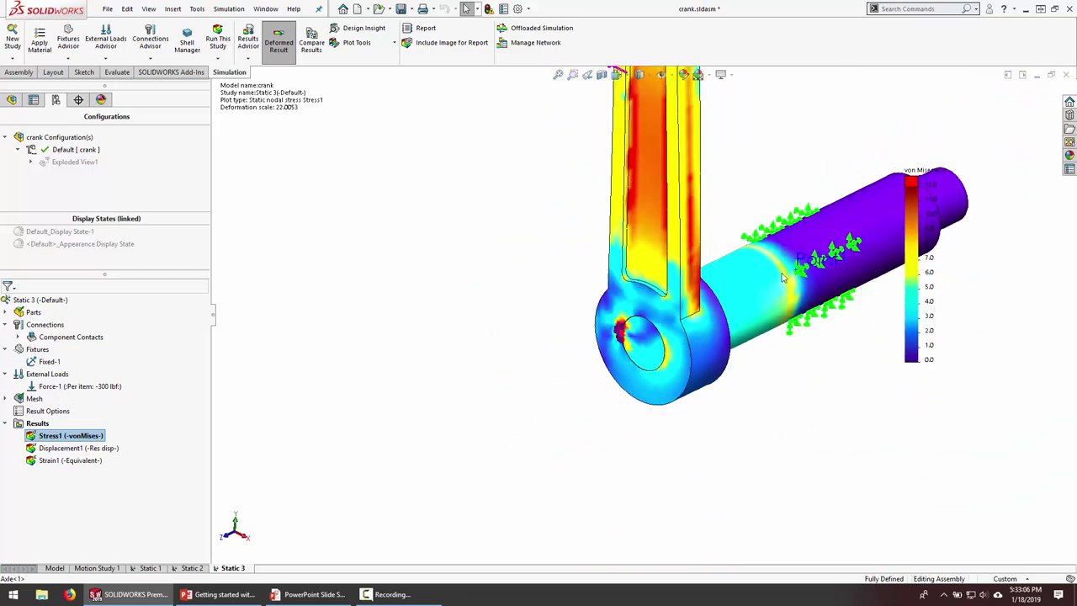
{"action": "double_click", "coordinate": [932, 175]}
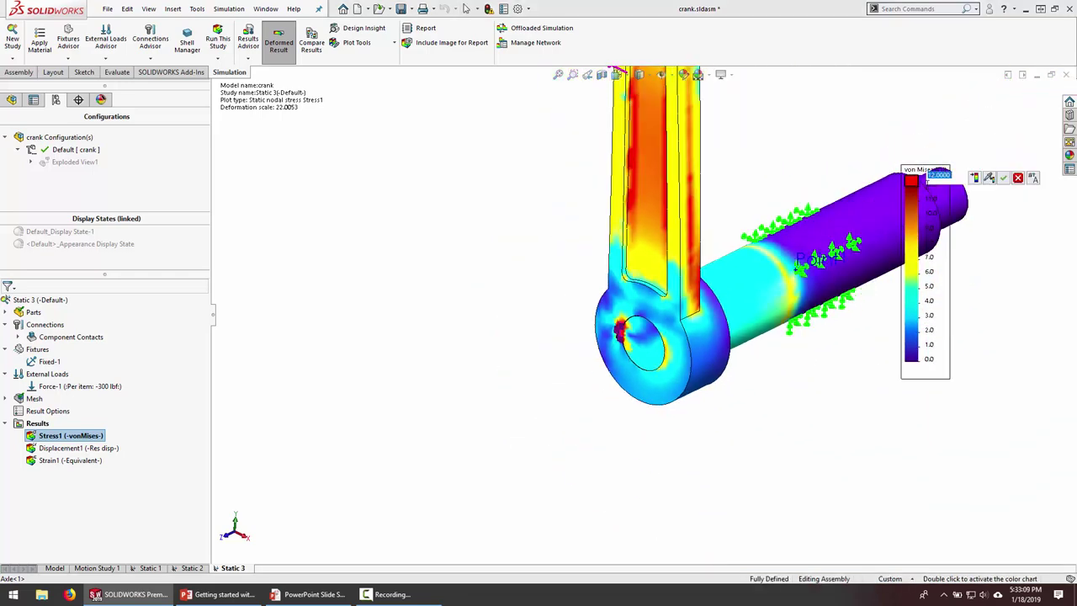
{"action": "type", "text": "20"}
{"action": "key", "text": "Return"}
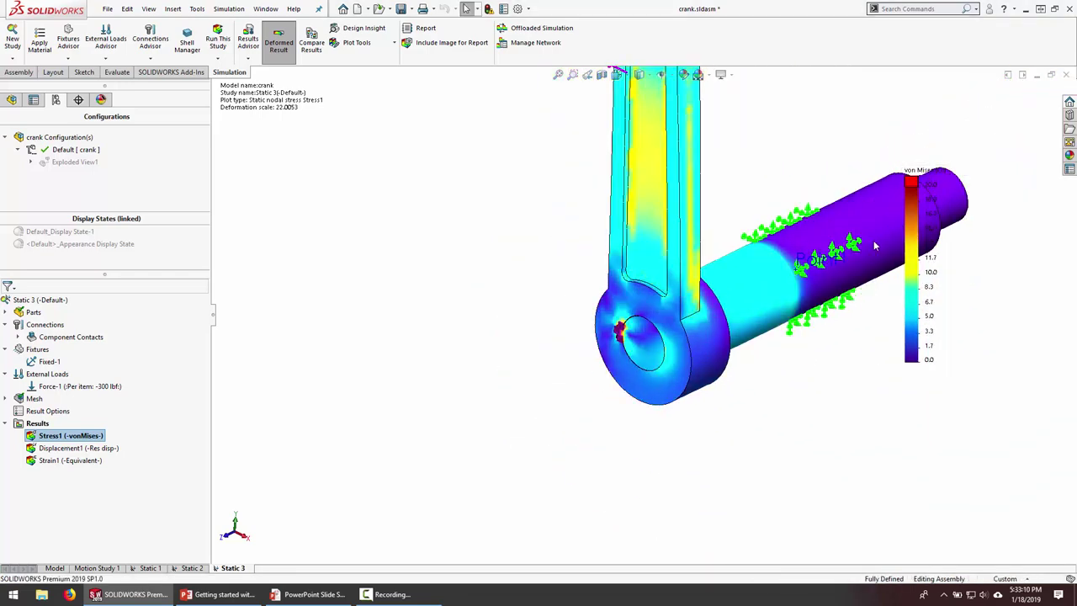
{"action": "scroll", "coordinate": [858, 266], "scroll_direction": "up", "scroll_amount": 2}
{"action": "middle_click_drag", "start_coordinate": [858, 266], "coordinate": [799, 269], "text": "ctrl"}
{"action": "double_click", "coordinate": [942, 174]}
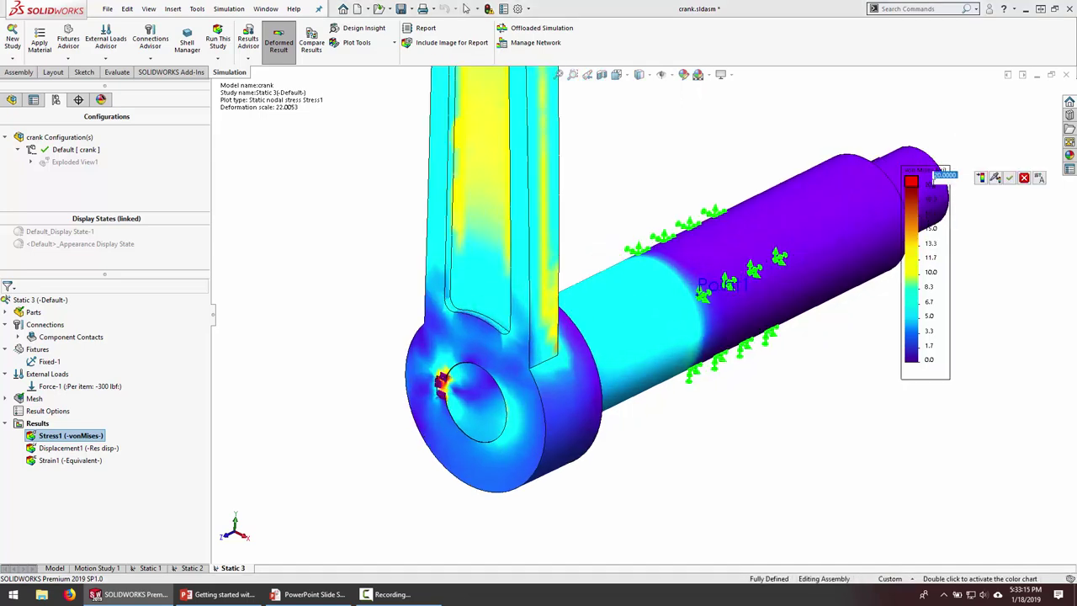
{"action": "type", "text": "40"}
{"action": "key", "text": "Return"}
Orbit the crank so the shaft extends left and explode it via Exploded View1.
{"action": "scroll", "coordinate": [428, 417], "scroll_direction": "up", "scroll_amount": 2}
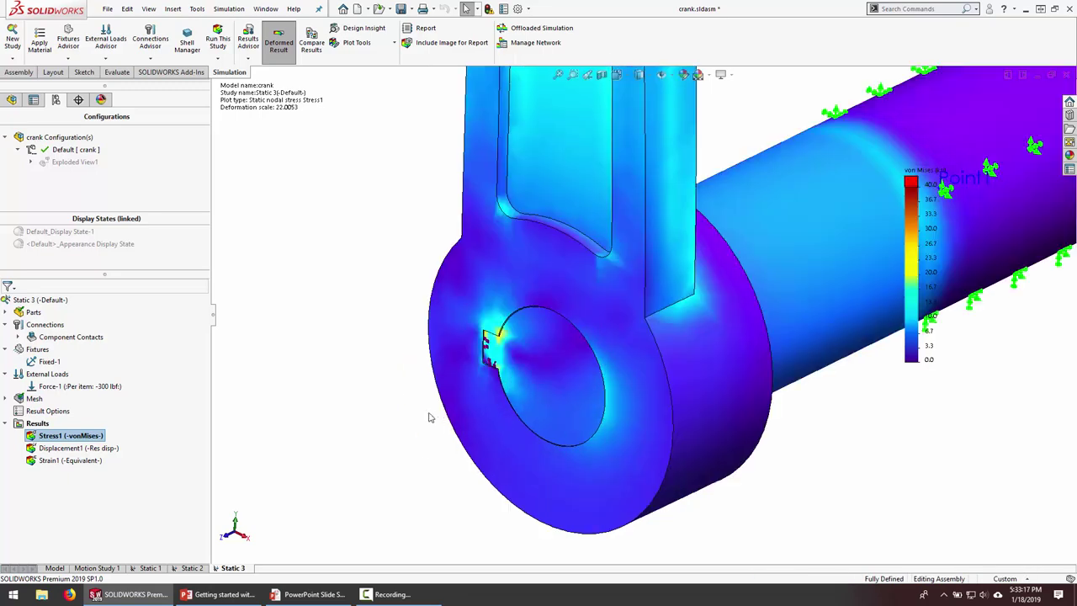
{"action": "middle_click_drag", "start_coordinate": [428, 417], "coordinate": [548, 377]}
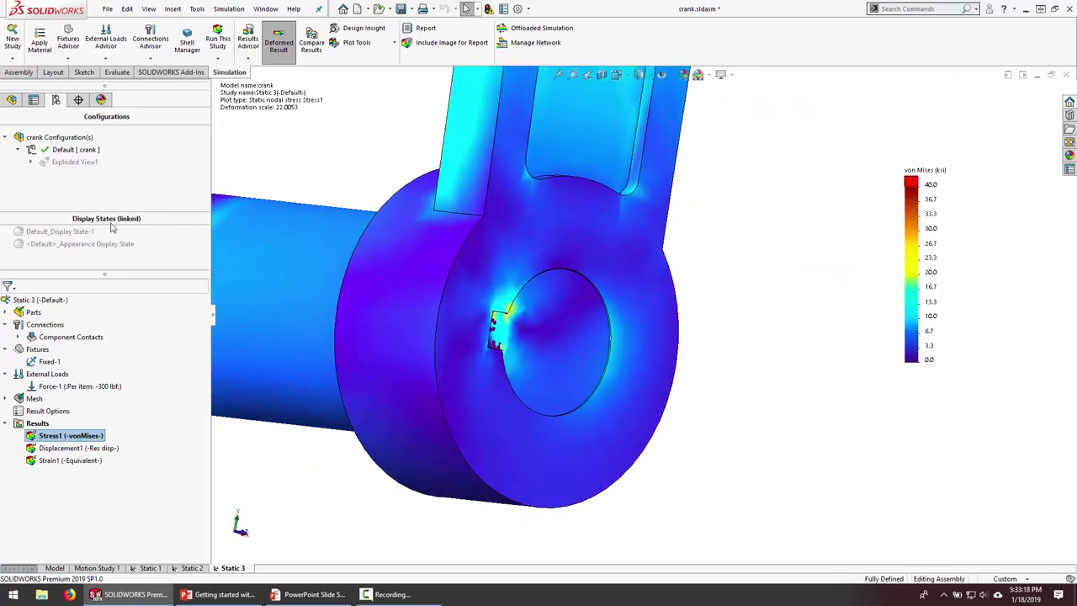
{"action": "double_click", "coordinate": [75, 161]}
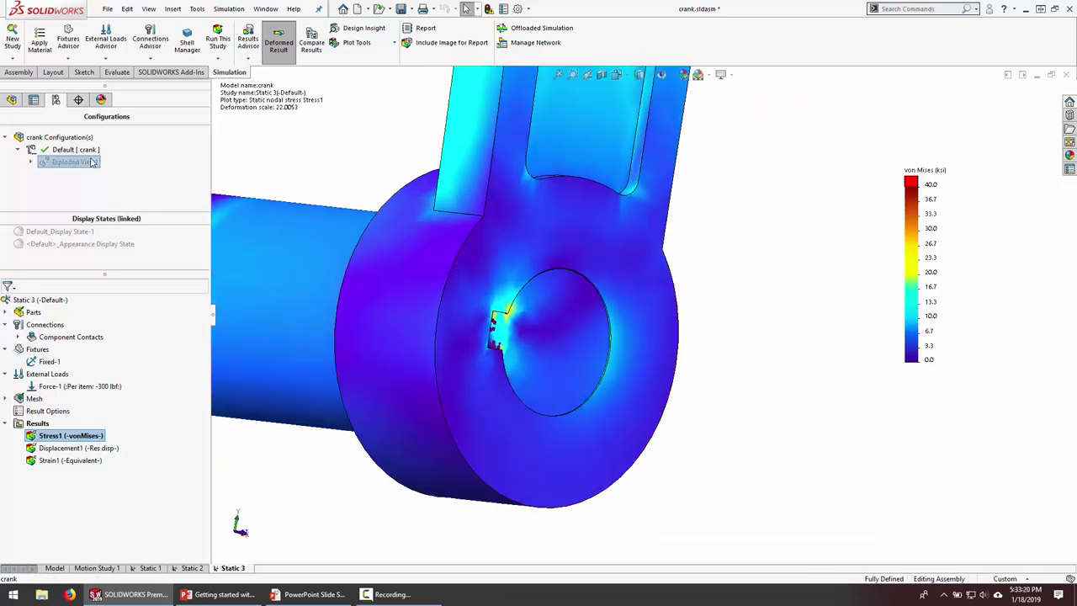
Toggle from Displacement1 back to Stress1 and examine stress along the exploded axle keyway.
{"action": "double_click", "coordinate": [71, 446]}
{"action": "double_click", "coordinate": [67, 435]}
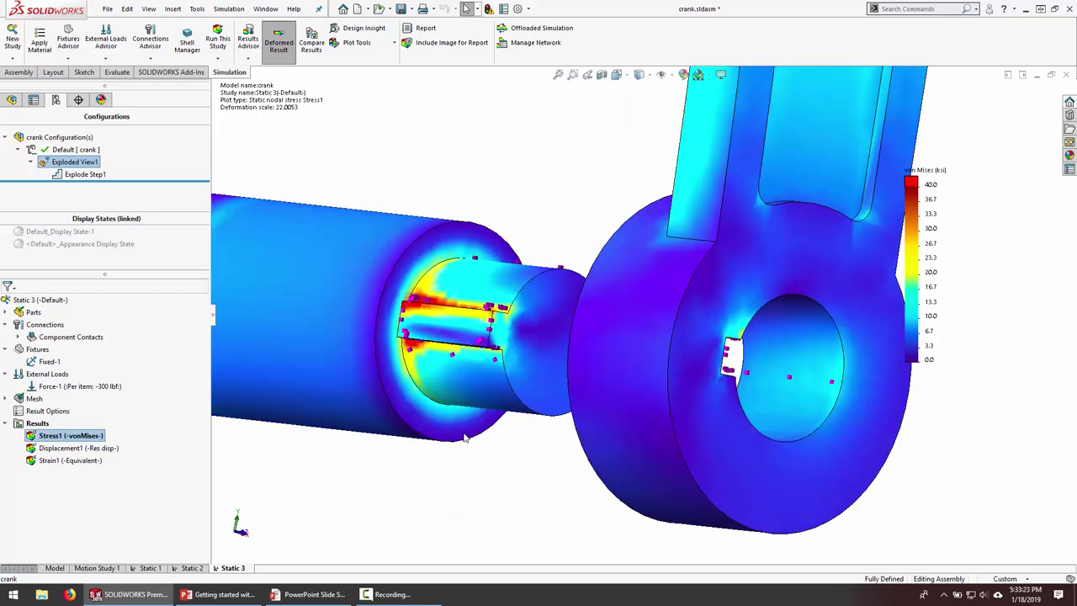
{"action": "middle_click_drag", "start_coordinate": [482, 354], "coordinate": [420, 282]}
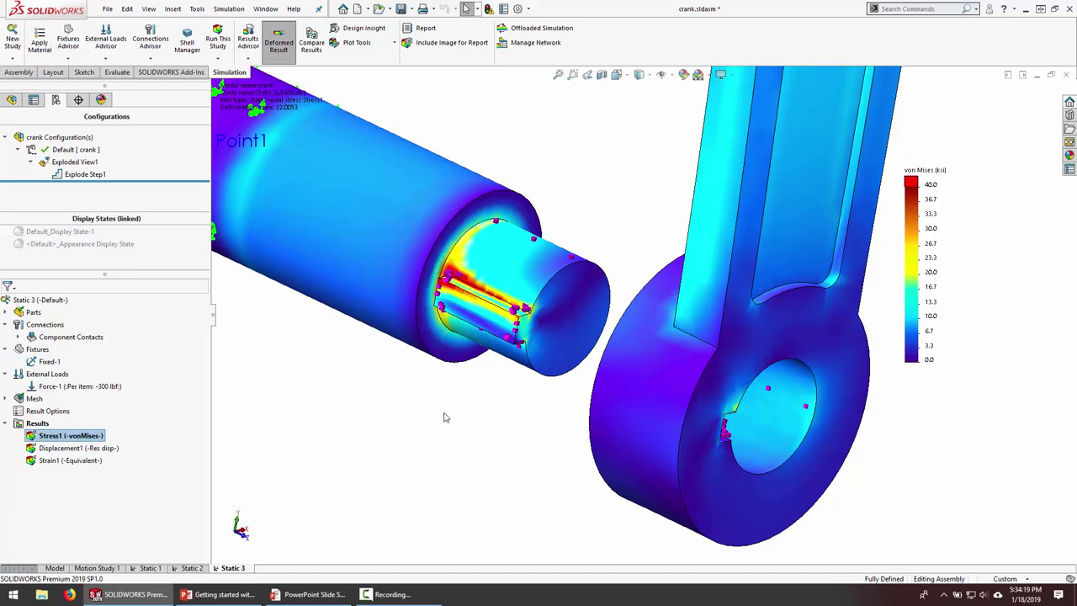
{"action": "left_click", "coordinate": [237, 10]}
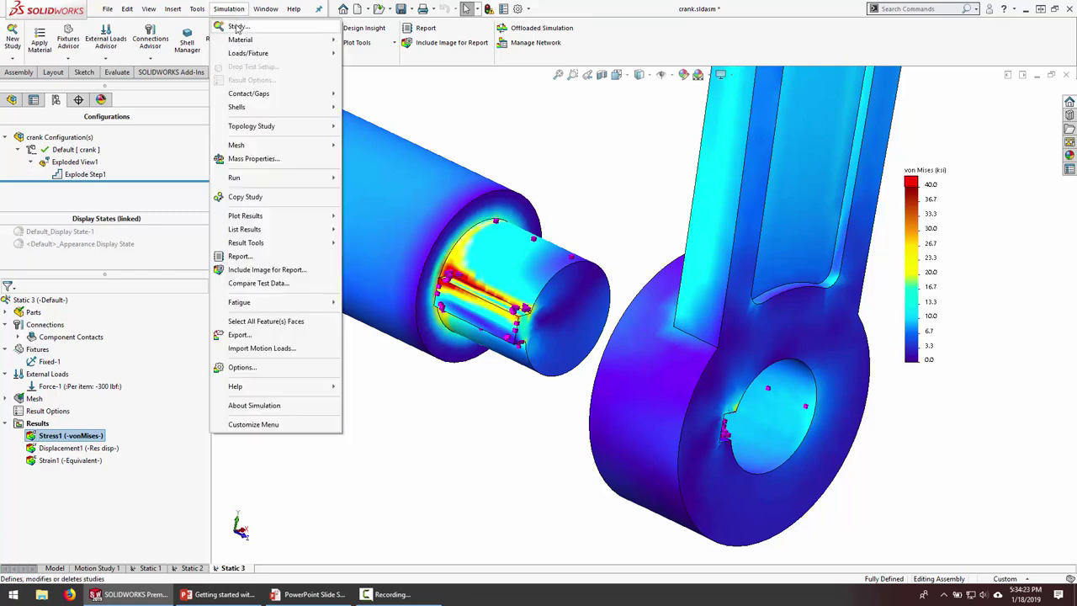
Create a new Fatigue study, keeping the default name Fatigue 1.
{"action": "left_click", "coordinate": [237, 27]}
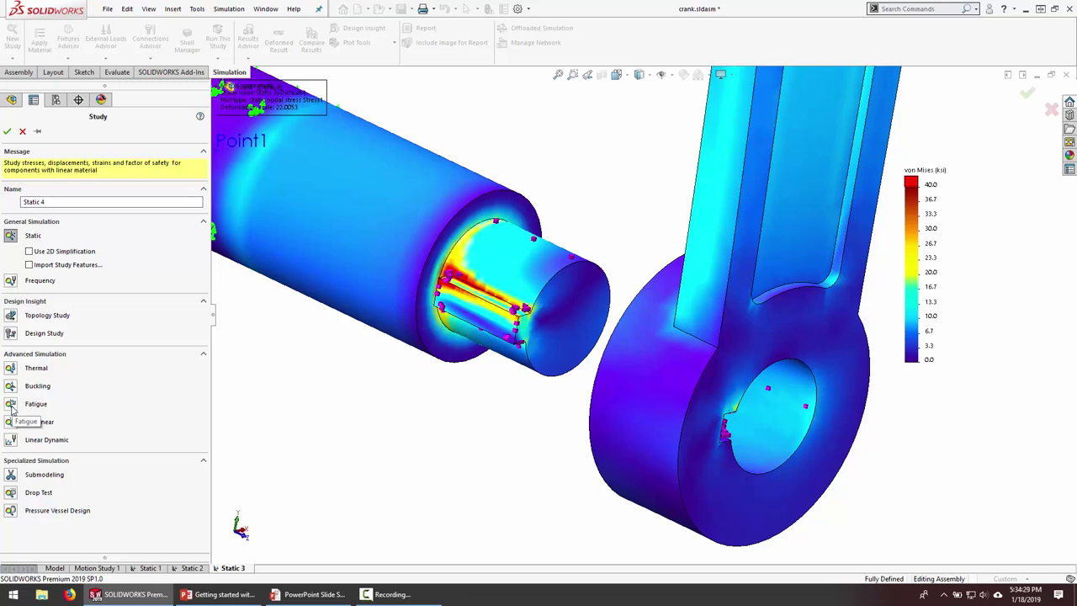
{"action": "left_click", "coordinate": [11, 406]}
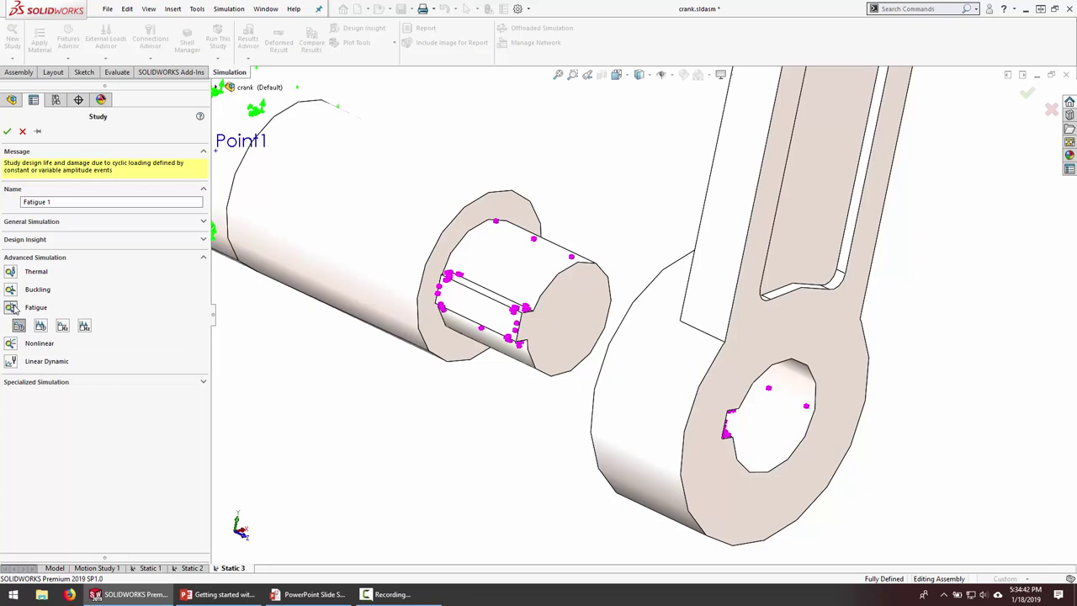
{"action": "left_click", "coordinate": [7, 133]}
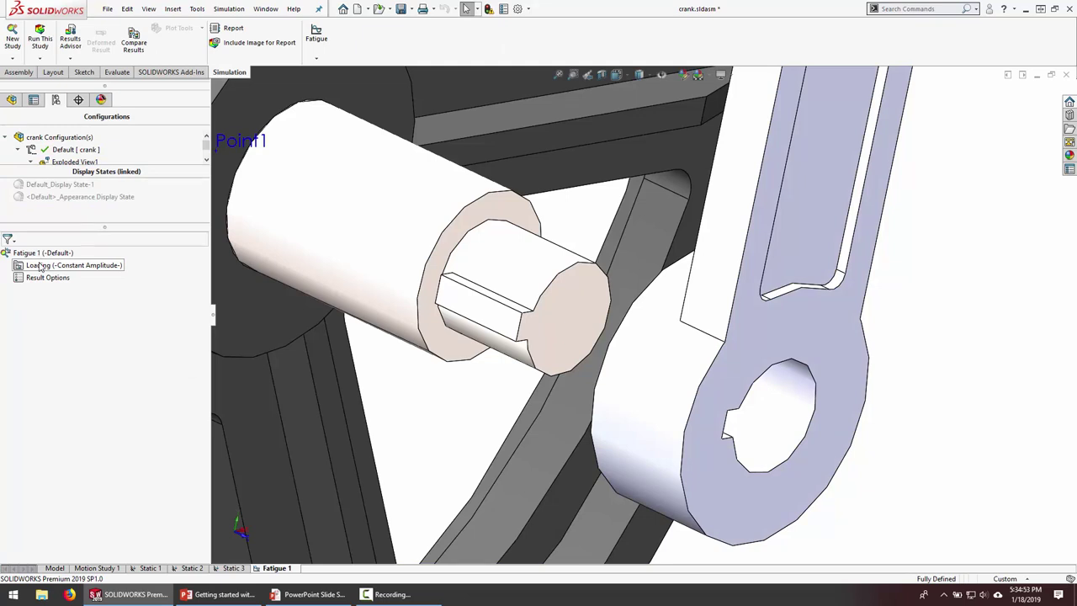
Add a fully reversed 100000-cycle loading event based on Static 3, then expand Parts.
{"action": "right_click", "coordinate": [39, 268]}
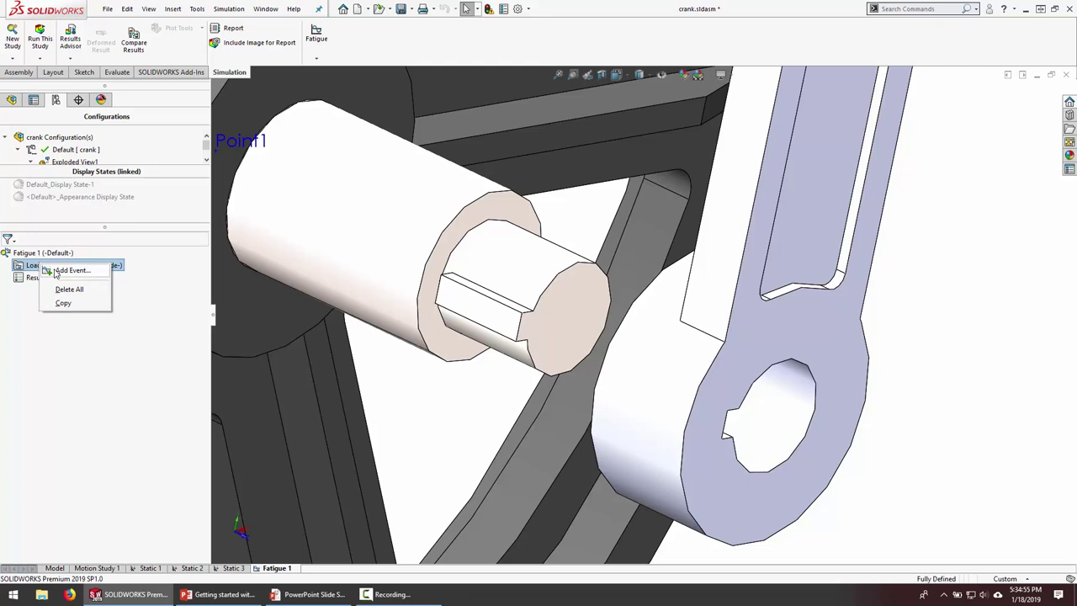
{"action": "left_click", "coordinate": [71, 270]}
{"action": "left_click", "coordinate": [63, 205]}
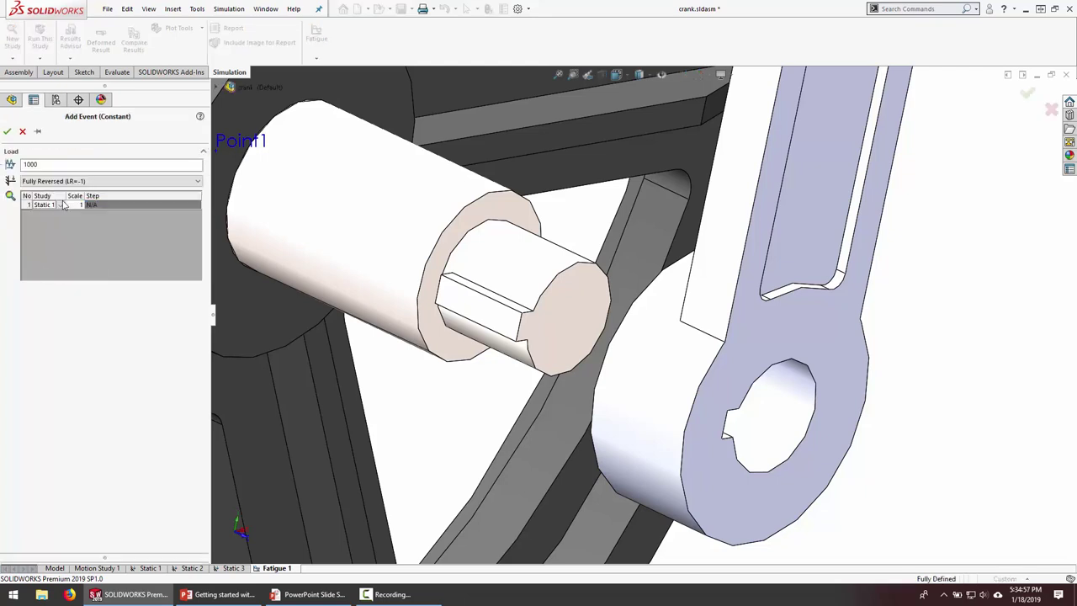
{"action": "left_click", "coordinate": [64, 205]}
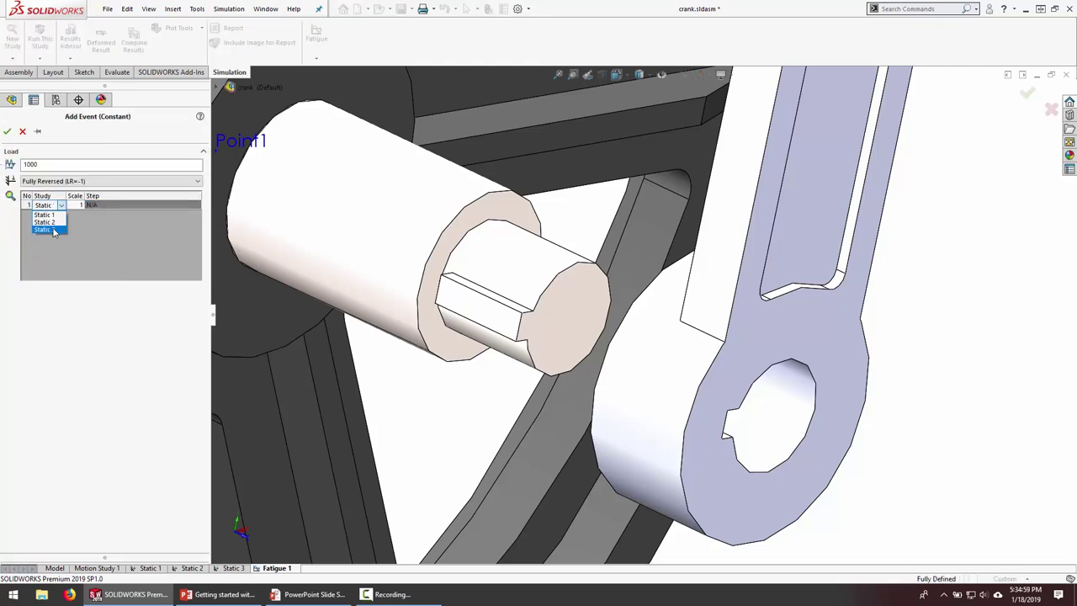
{"action": "left_click", "coordinate": [53, 229]}
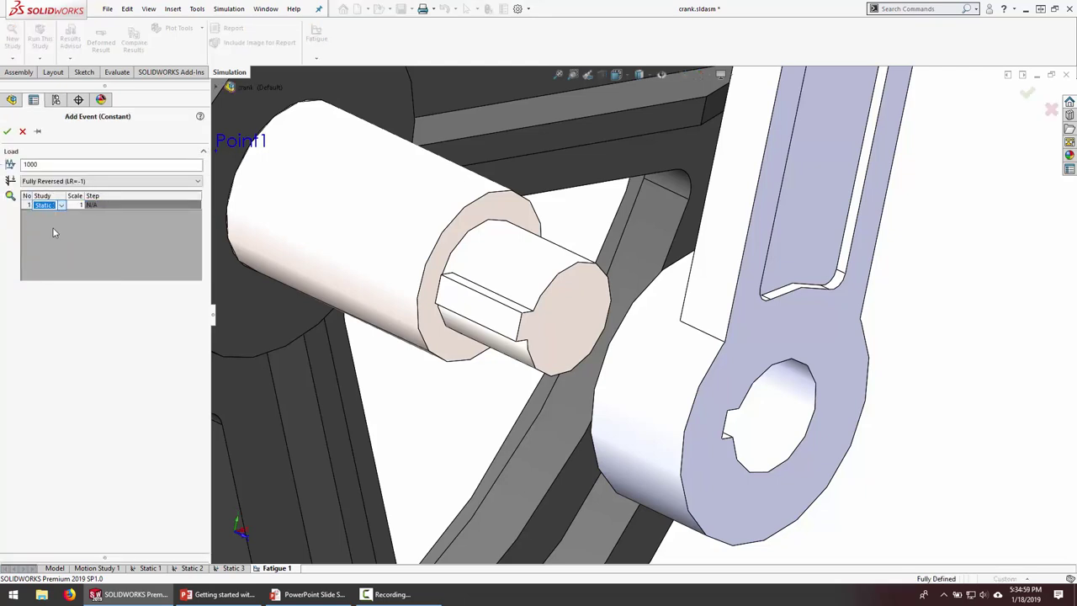
{"action": "left_click", "coordinate": [48, 165]}
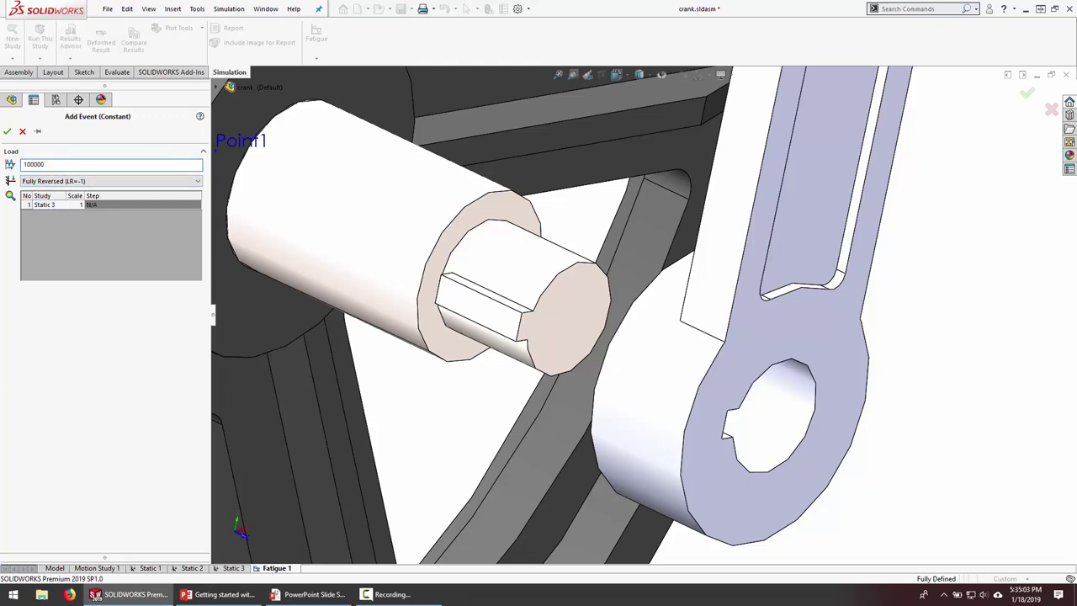
{"action": "type", "text": "00"}
{"action": "left_click", "coordinate": [6, 131]}
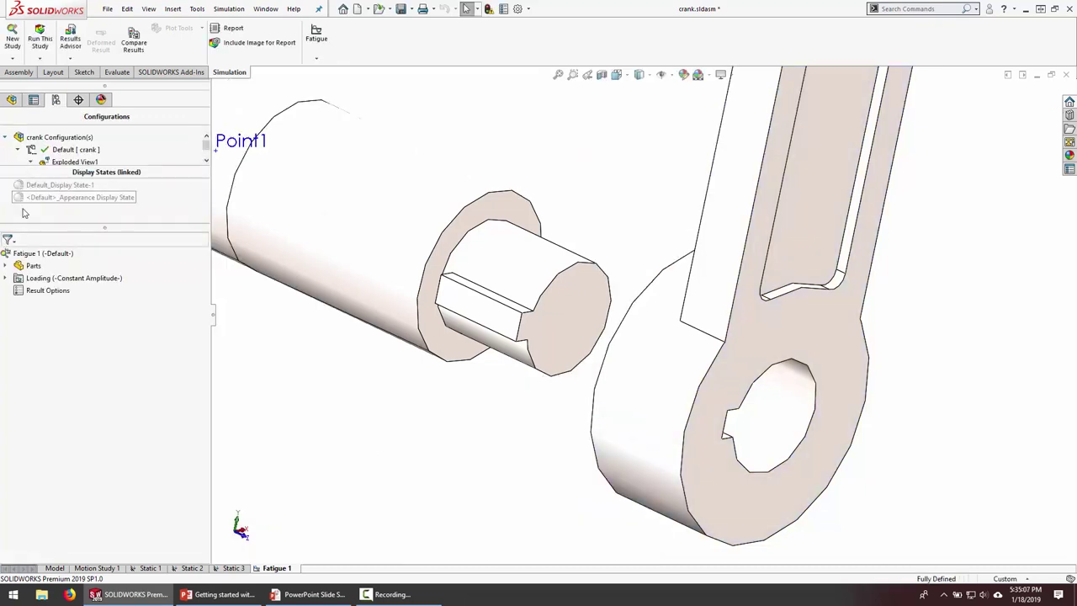
{"action": "left_click", "coordinate": [6, 266]}
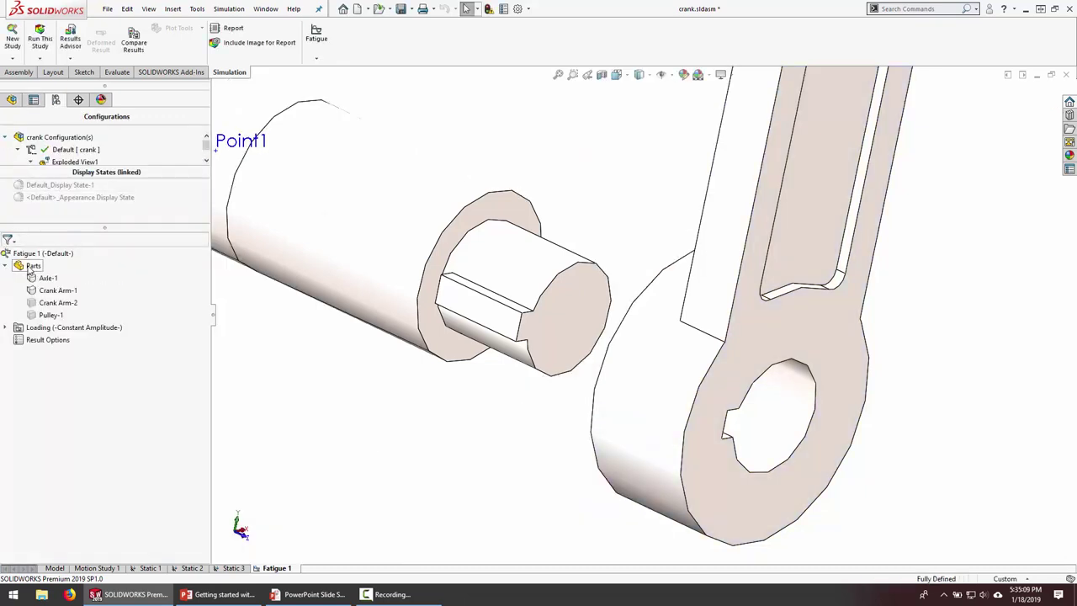
Apply fatigue data to all four crank bodies, deriving a 13-point S-N curve from elastic modulus (ASME Austenitic).
{"action": "right_click", "coordinate": [30, 270]}
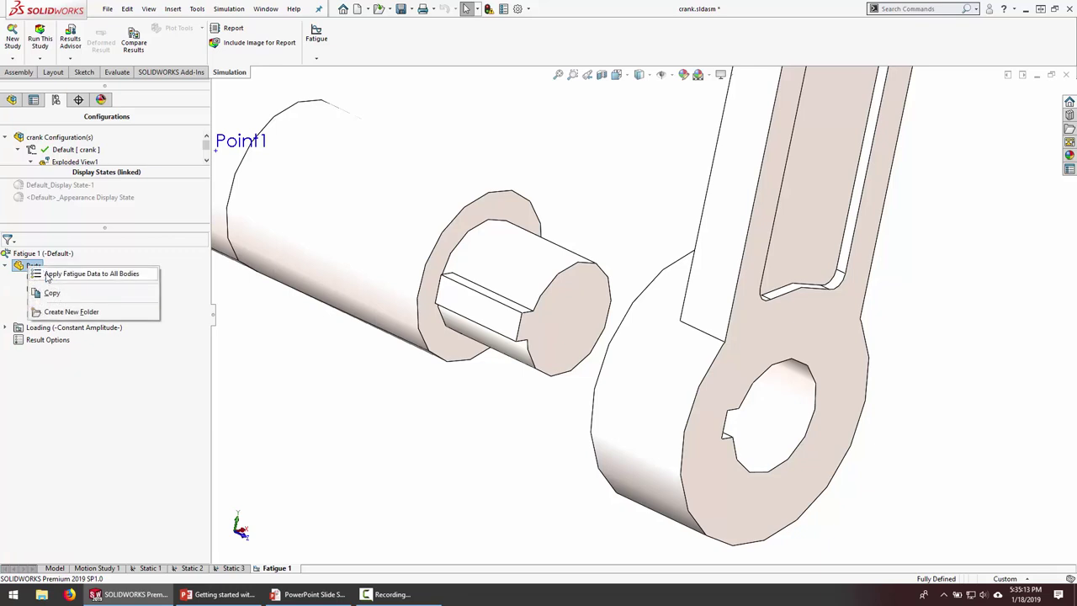
{"action": "left_click", "coordinate": [51, 275]}
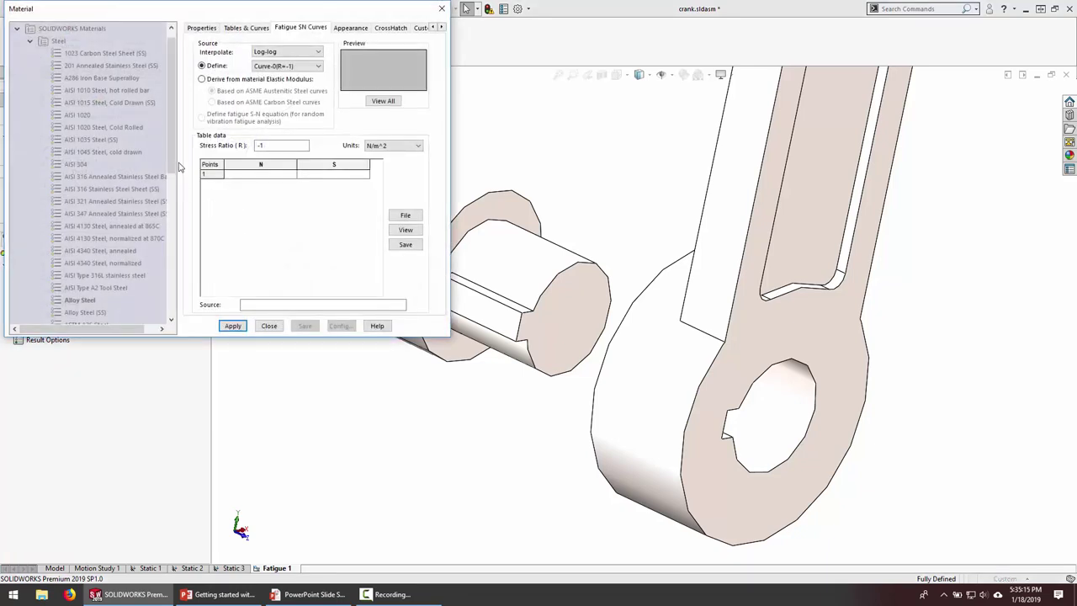
{"action": "left_click", "coordinate": [263, 175]}
{"action": "left_click", "coordinate": [313, 180]}
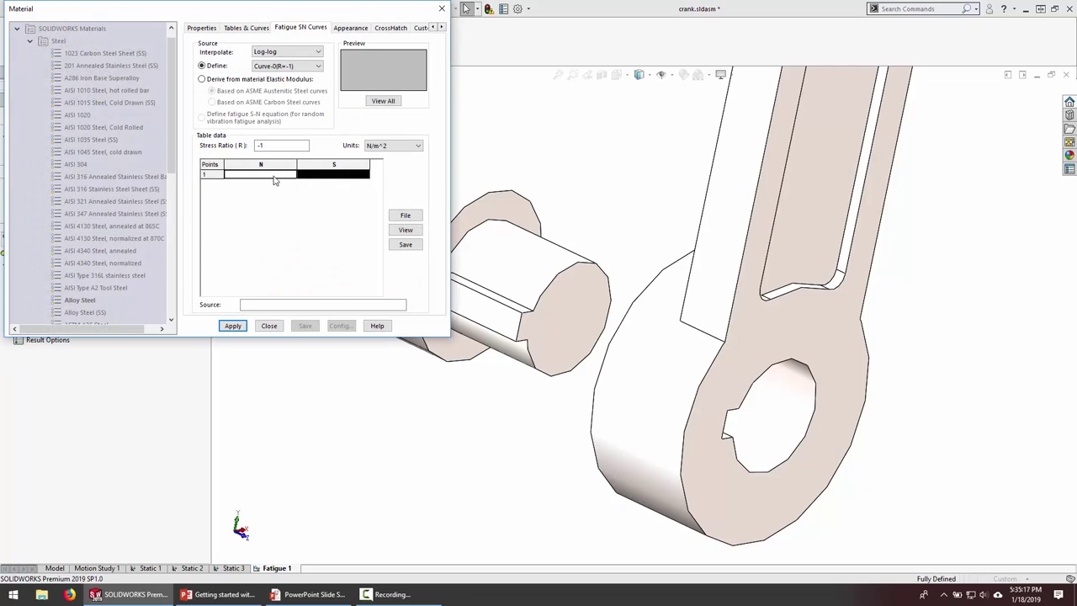
{"action": "left_click", "coordinate": [277, 176]}
{"action": "left_click", "coordinate": [320, 179]}
{"action": "left_click", "coordinate": [286, 180]}
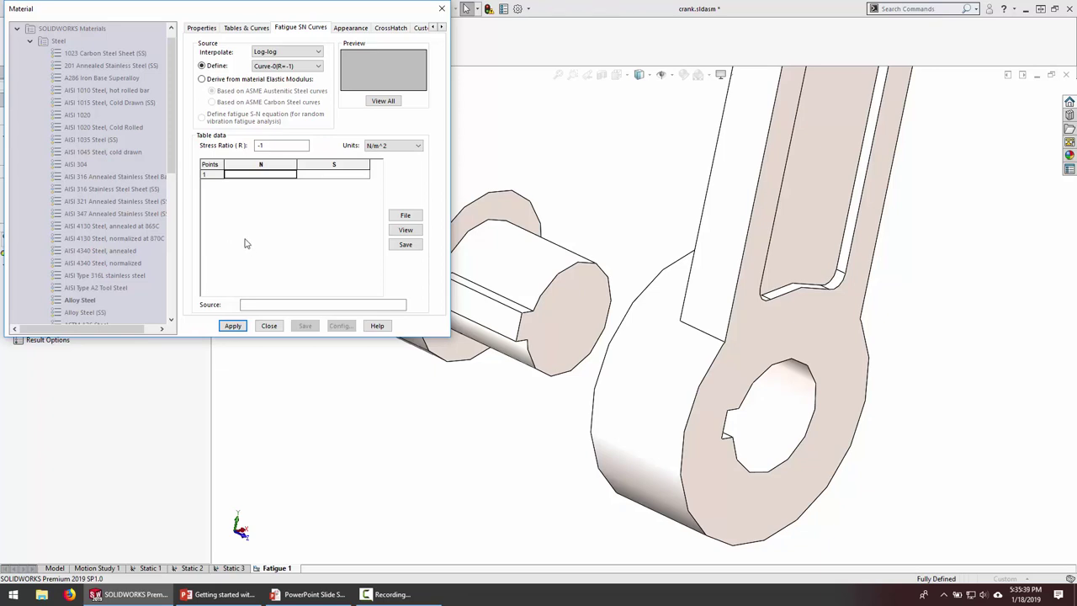
{"action": "left_click", "coordinate": [227, 80]}
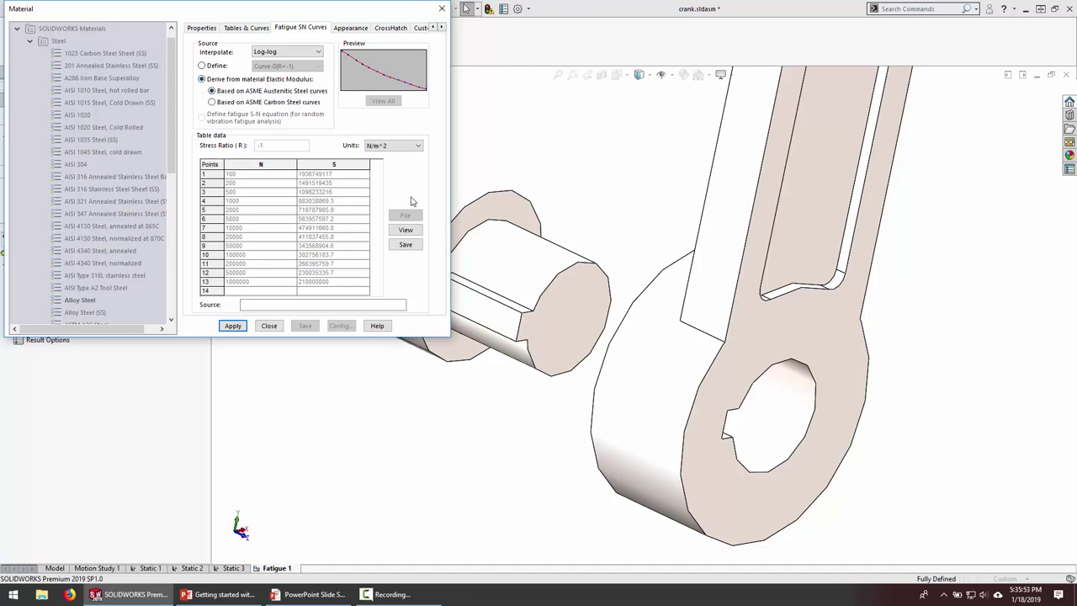
{"action": "left_click", "coordinate": [234, 326]}
{"action": "left_click", "coordinate": [269, 326]}
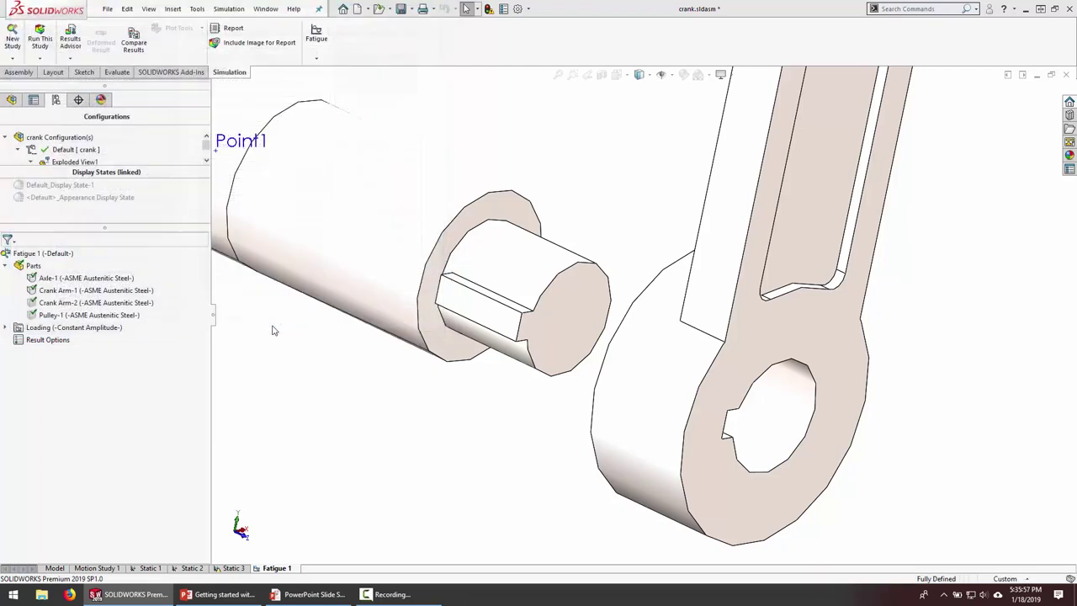
Run the Fatigue 1 study.
{"action": "right_click", "coordinate": [38, 253]}
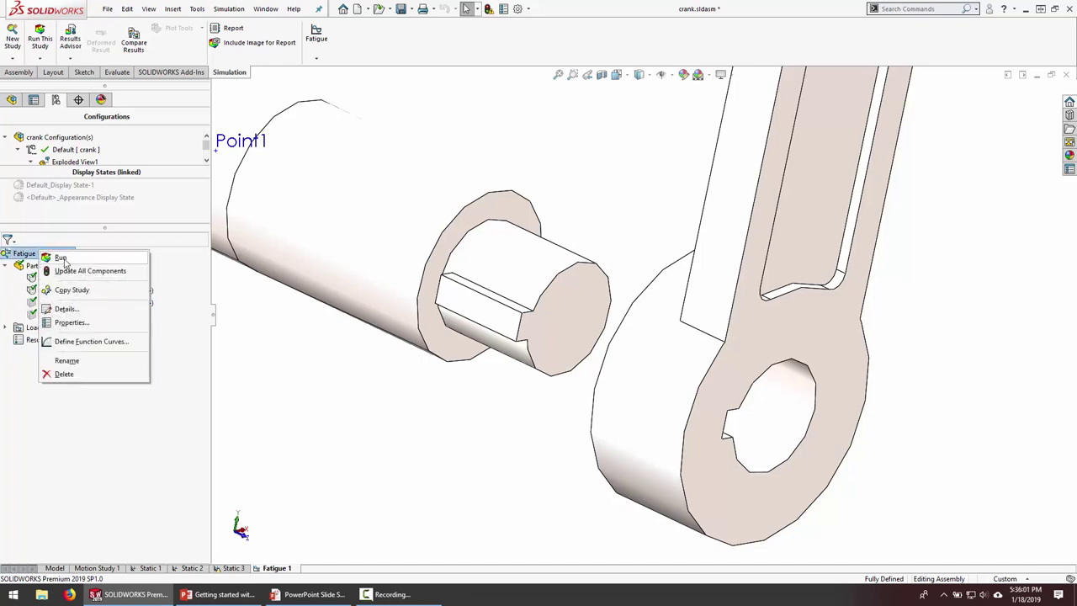
{"action": "left_click", "coordinate": [60, 257]}
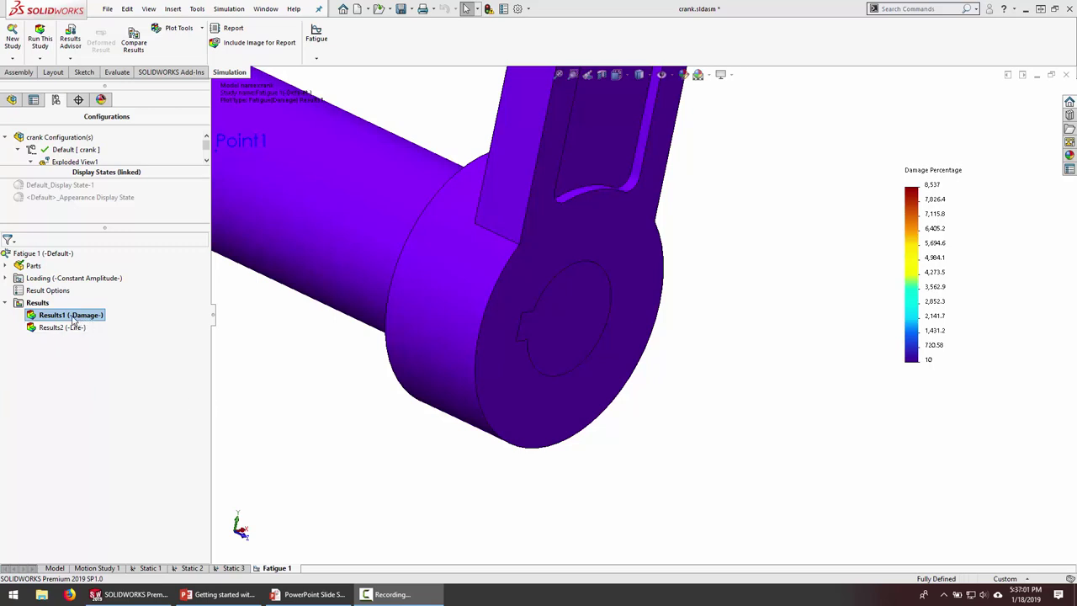
{"action": "scroll", "coordinate": [67, 158], "scroll_direction": "down", "scroll_amount": 1}
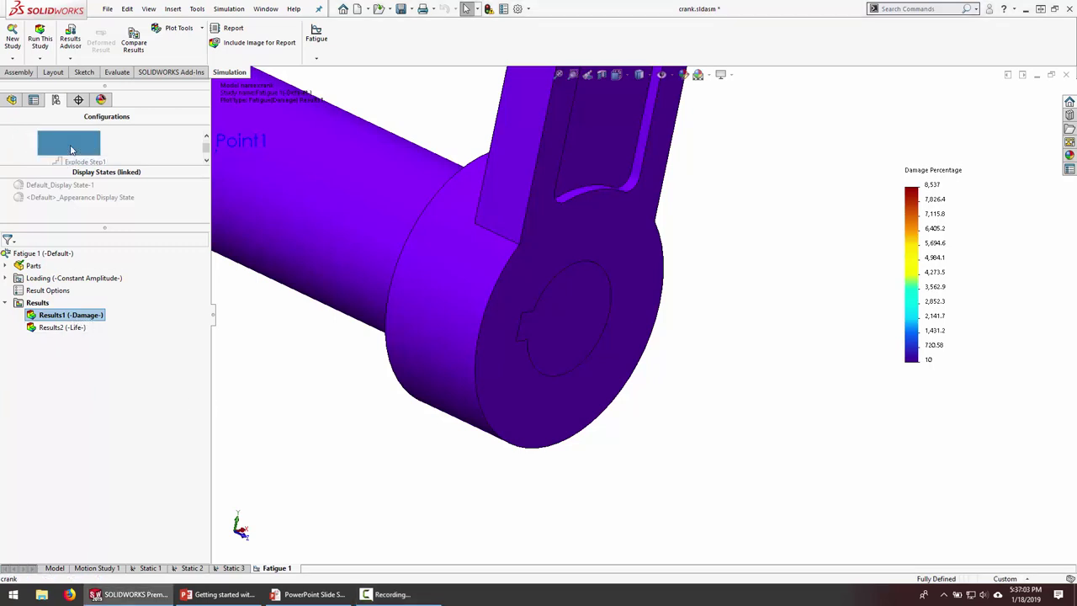
Show the damage percentage plot with its legend maximum capped at 100.
{"action": "left_click", "coordinate": [56, 328]}
{"action": "left_click", "coordinate": [64, 314]}
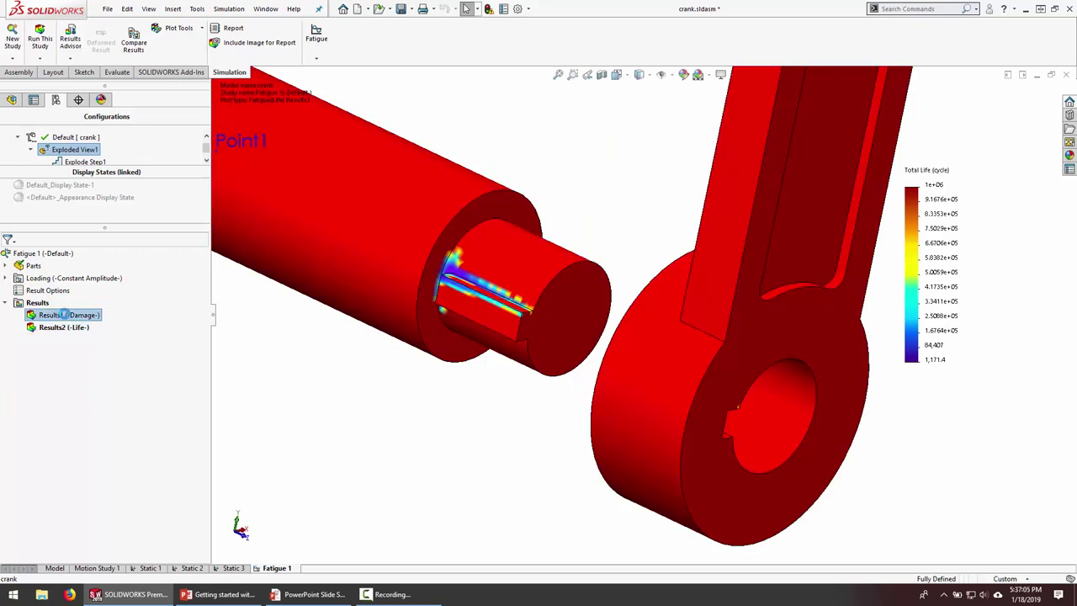
{"action": "left_click", "coordinate": [904, 174]}
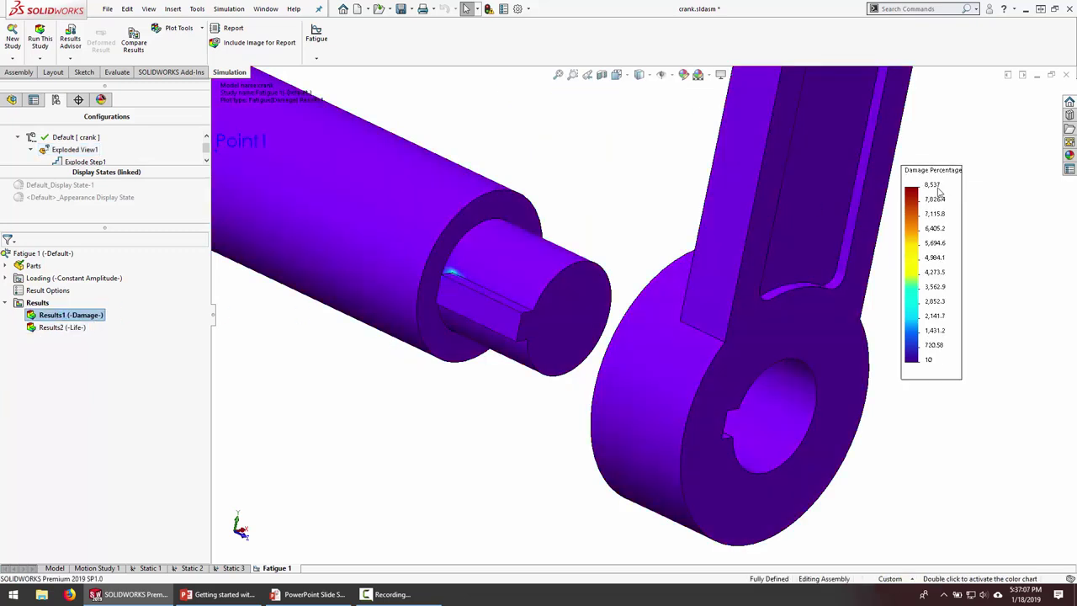
{"action": "left_click", "coordinate": [937, 184]}
{"action": "type", "text": "100"}
{"action": "key", "text": "Return"}
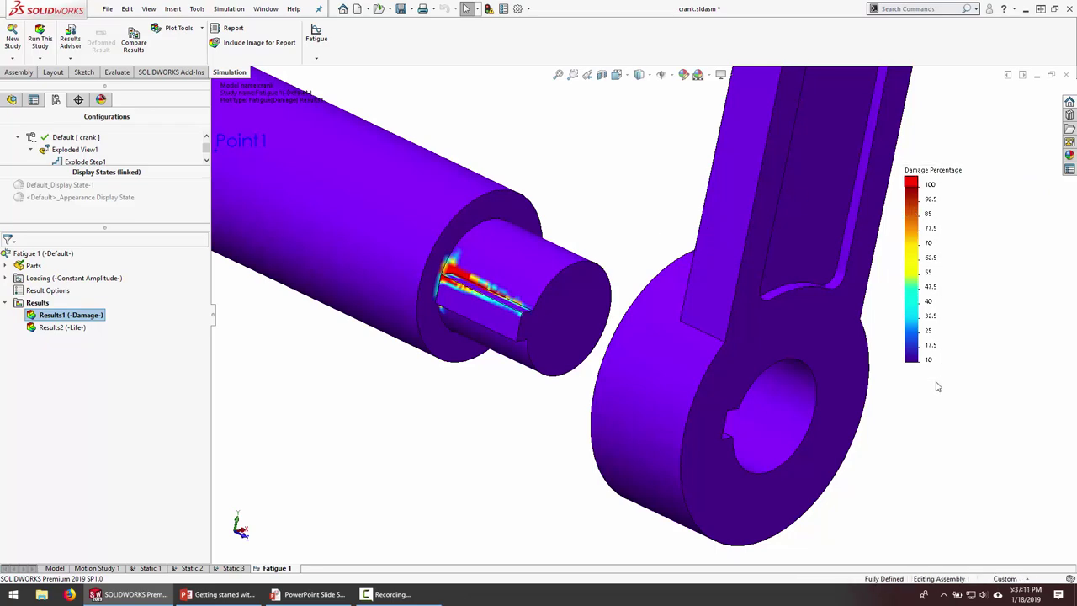
View the Total Life plot at the axle keyway (minimum about 1,171 cycles), then return to the slides.
{"action": "middle_click_drag", "start_coordinate": [512, 265], "coordinate": [624, 401]}
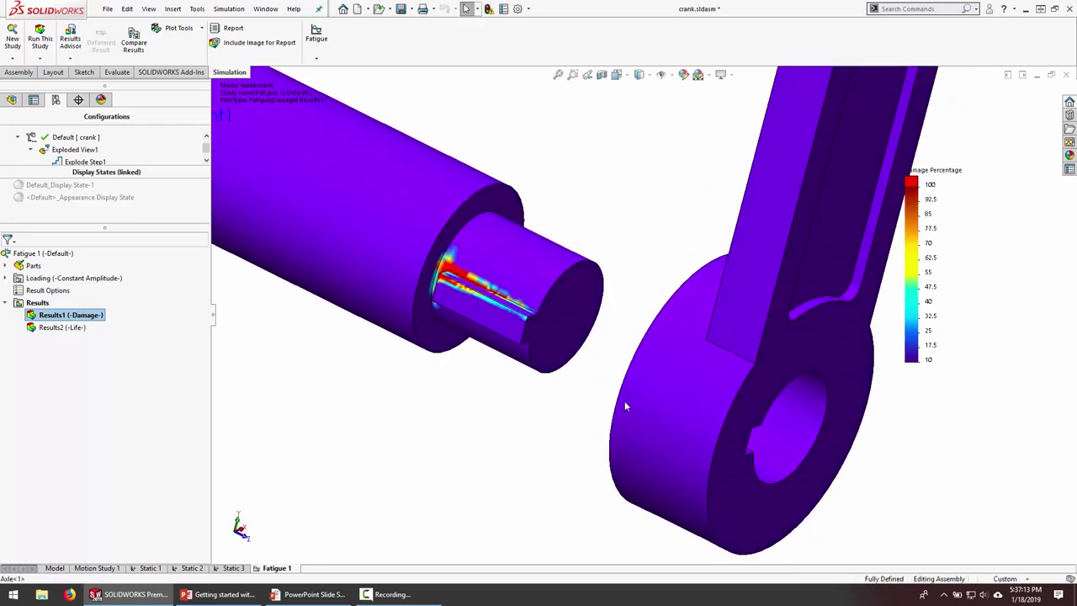
{"action": "double_click", "coordinate": [59, 328]}
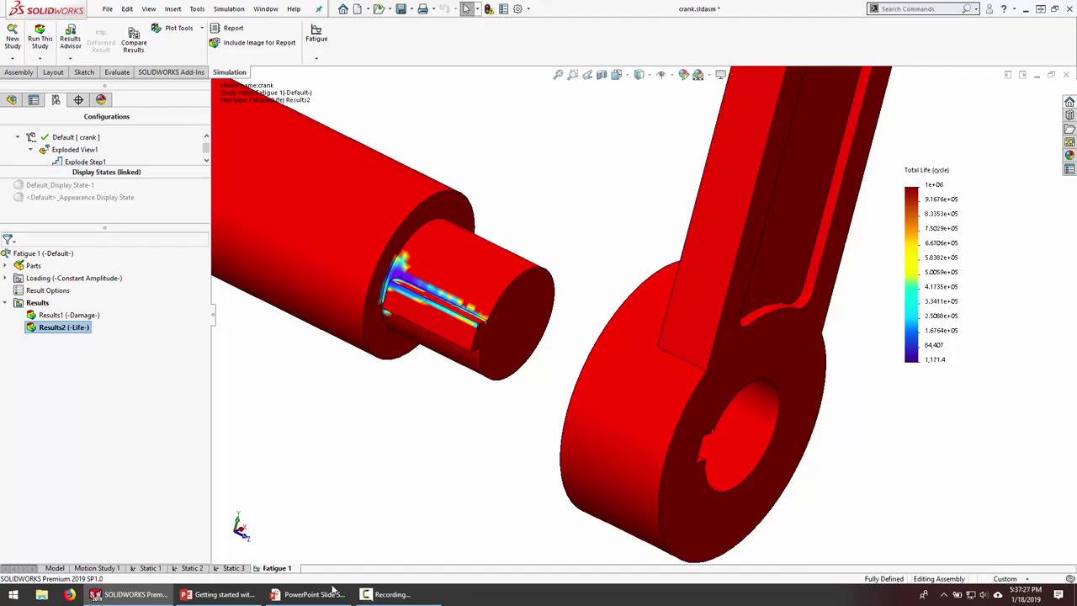
{"action": "left_click", "coordinate": [307, 596]}
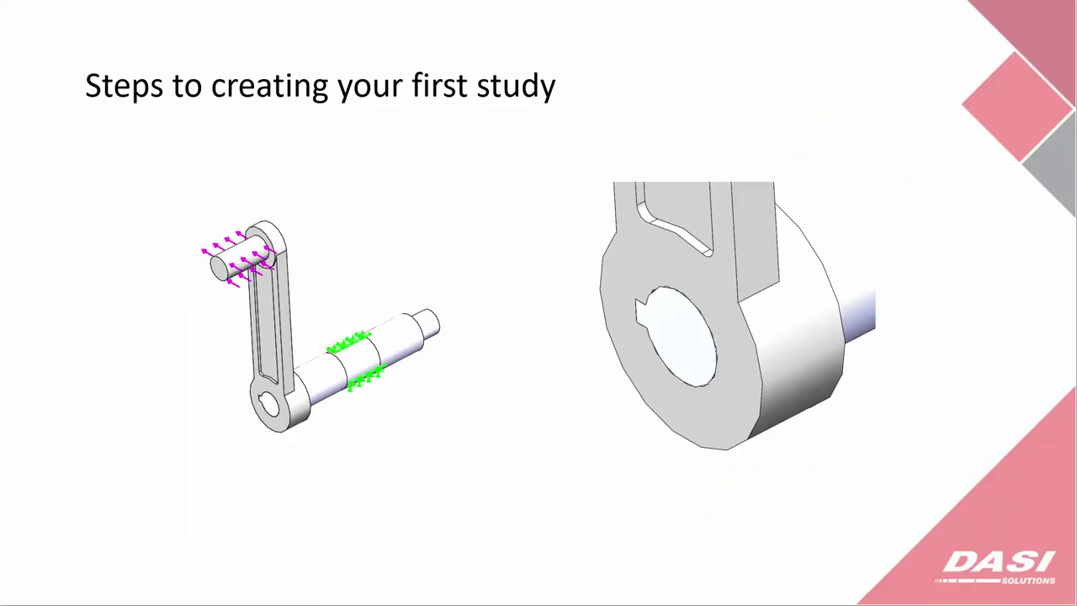
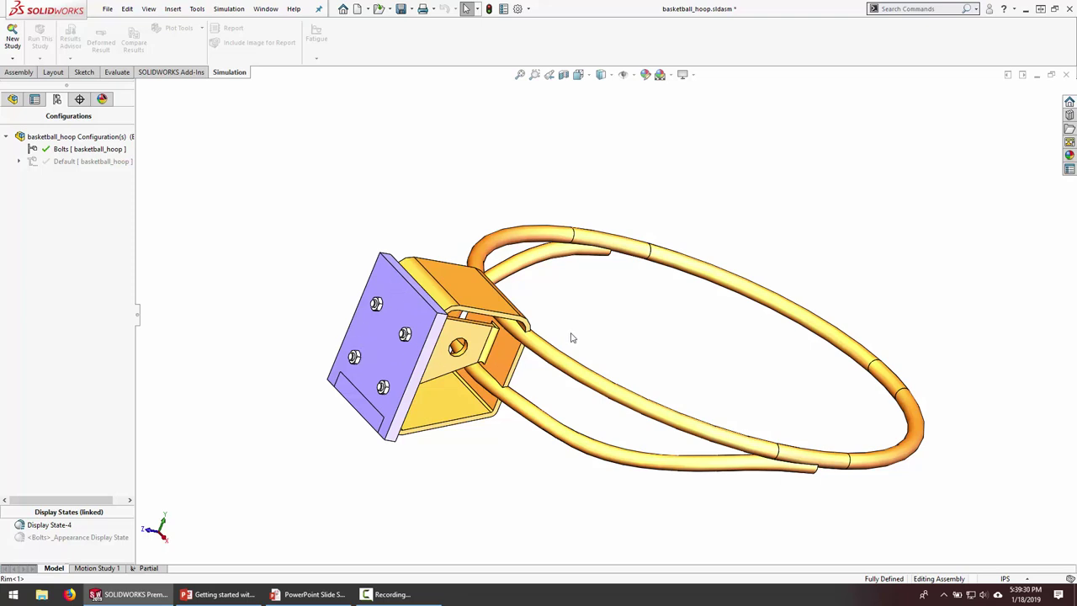
Activate the boltless Default configuration and open the Partial simulation study.
{"action": "left_click", "coordinate": [353, 403]}
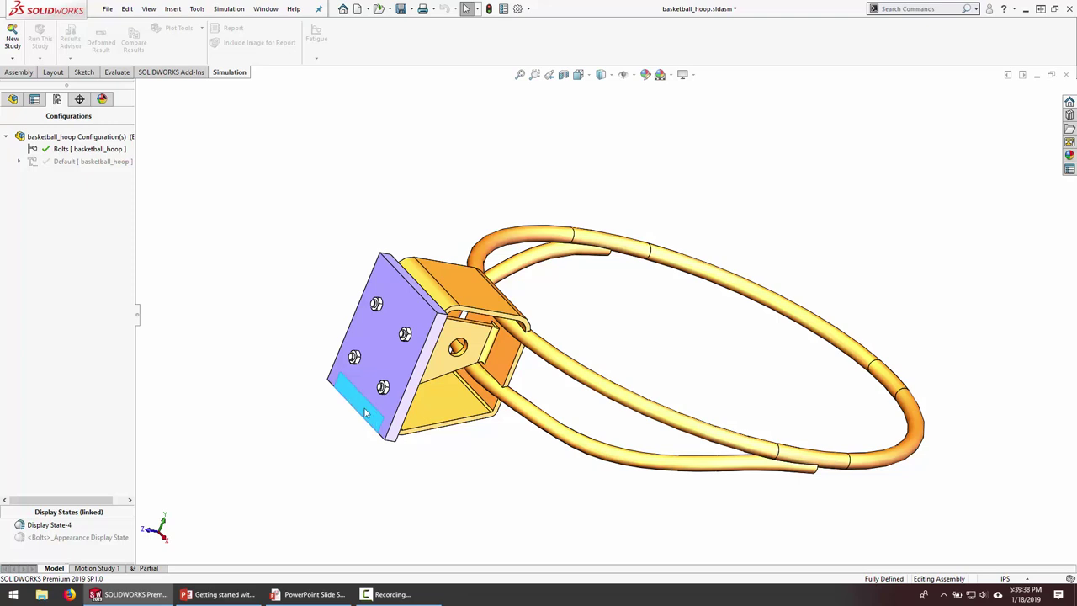
{"action": "left_click", "coordinate": [339, 449]}
{"action": "double_click", "coordinate": [67, 162]}
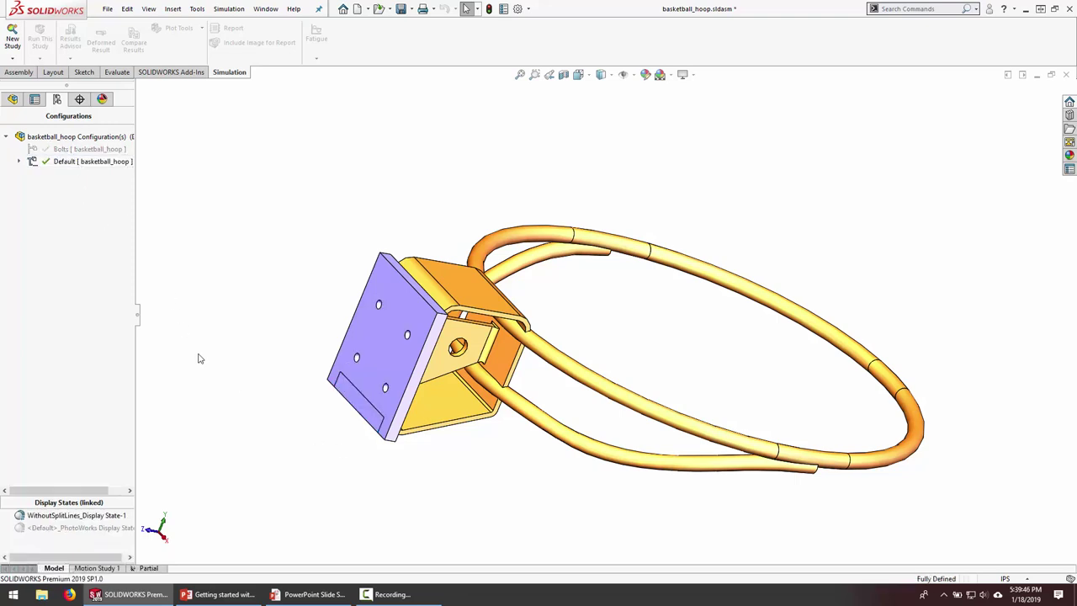
{"action": "left_click", "coordinate": [149, 569]}
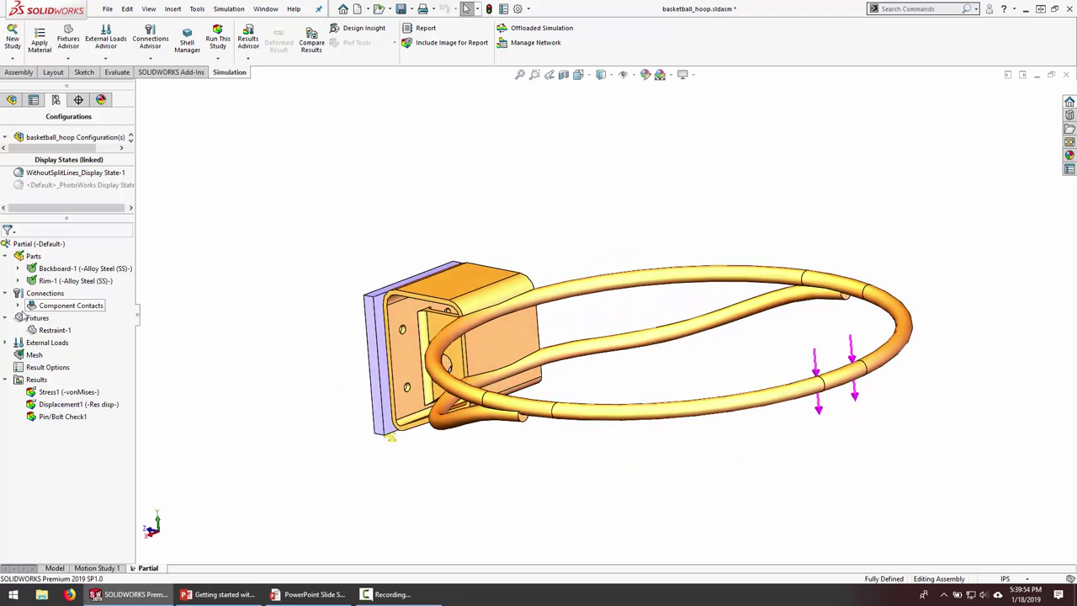
Expand Component Contacts and re-run the Partial (-Default-) study.
{"action": "left_click", "coordinate": [20, 306]}
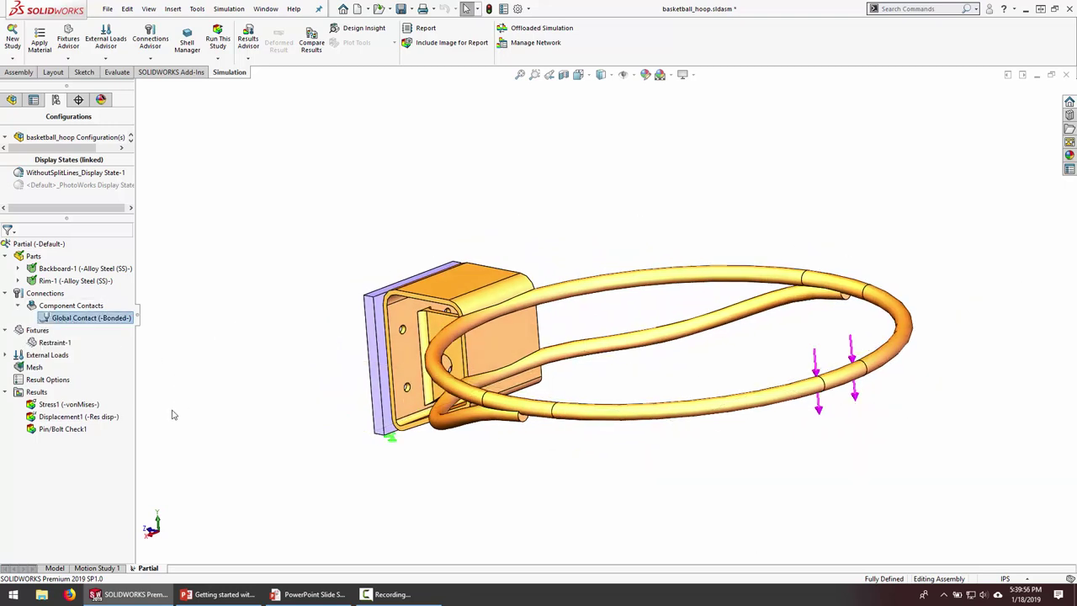
{"action": "scroll", "coordinate": [416, 344], "scroll_direction": "down", "scroll_amount": 2}
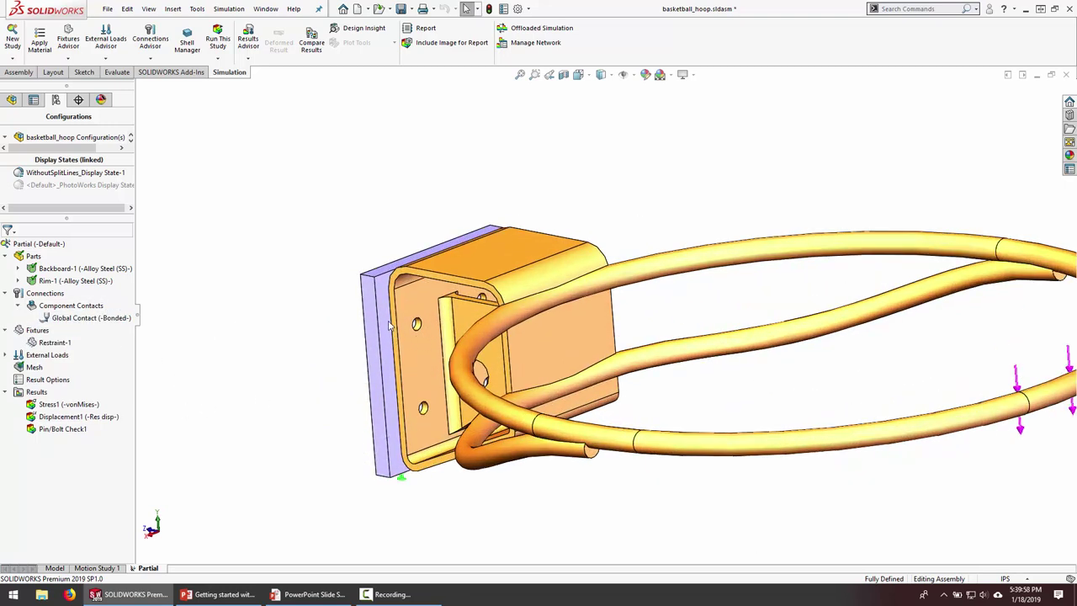
{"action": "left_click", "coordinate": [411, 364]}
{"action": "scroll", "coordinate": [647, 404], "scroll_direction": "up", "scroll_amount": 2}
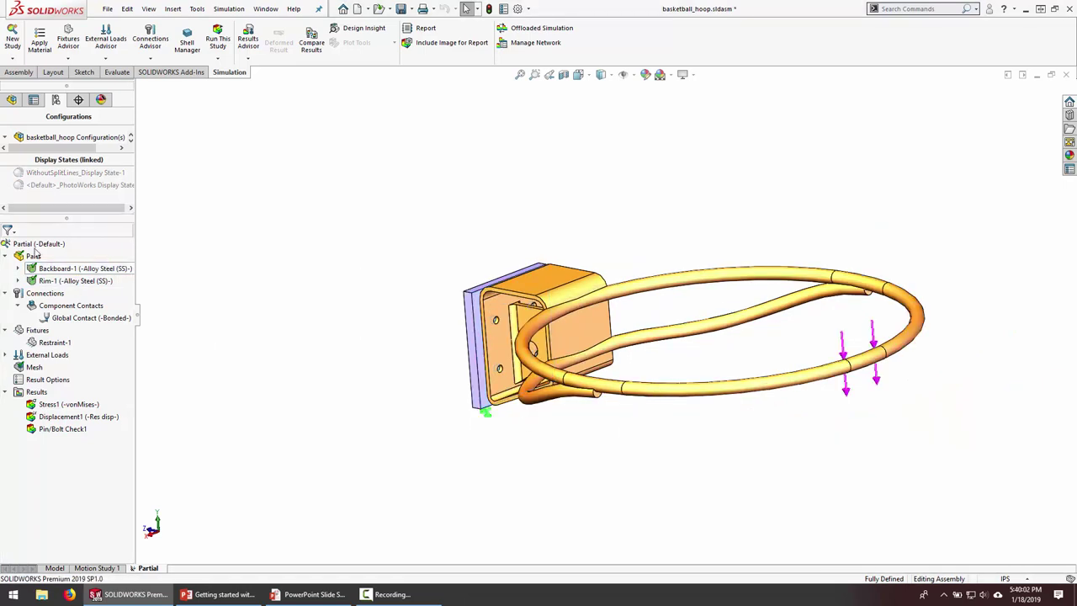
{"action": "right_click", "coordinate": [20, 243]}
{"action": "left_click", "coordinate": [38, 246]}
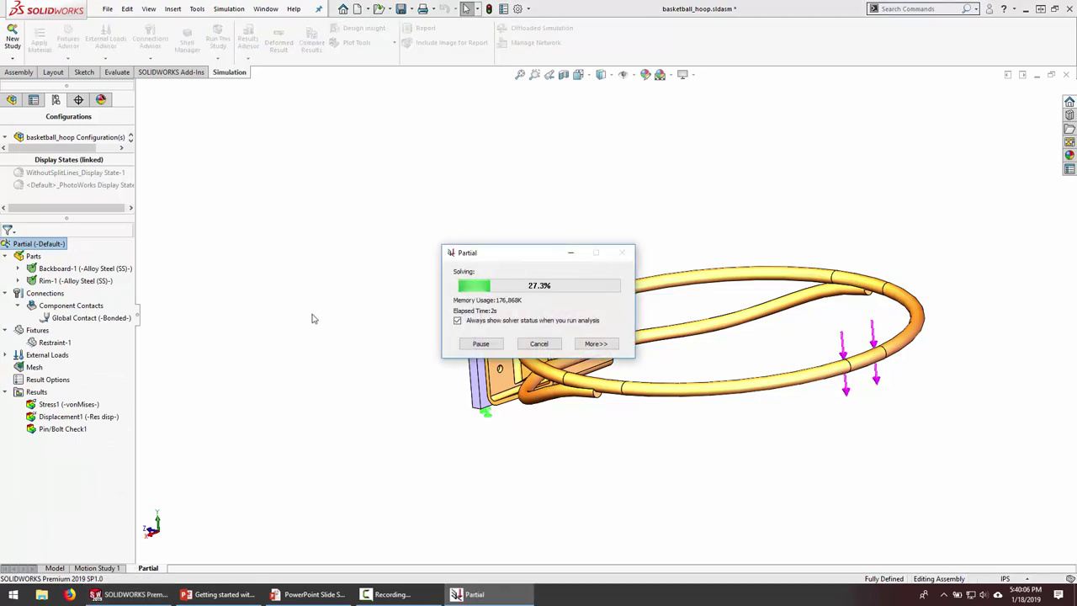
{"action": "left_click", "coordinate": [570, 334]}
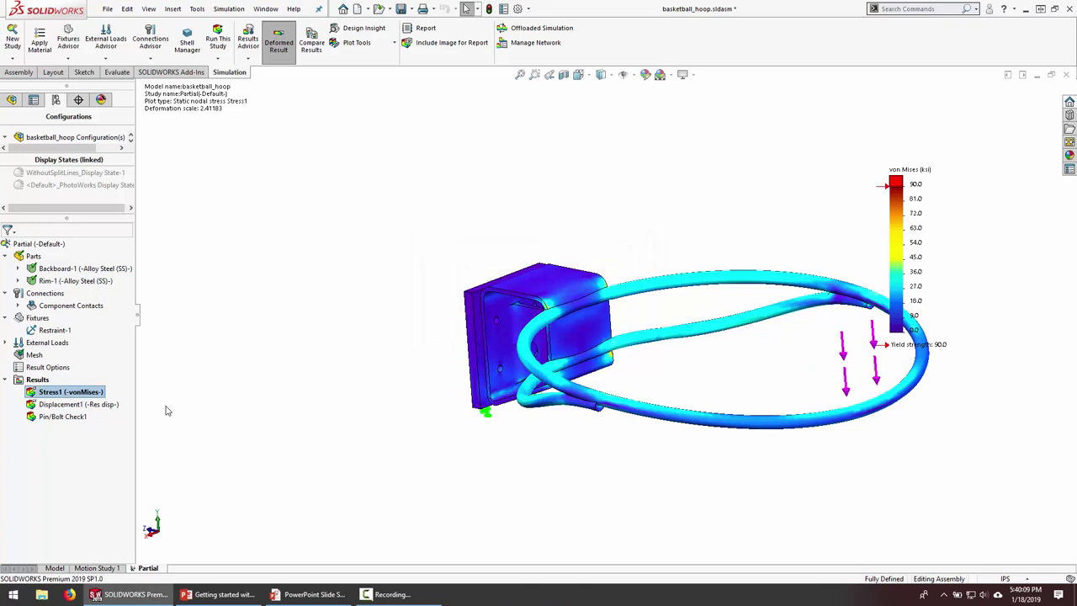
Review the Displacement1 and Stress1 von Mises plots, orbiting to view the rim.
{"action": "double_click", "coordinate": [80, 404]}
{"action": "scroll", "coordinate": [853, 312], "scroll_direction": "down", "scroll_amount": 2}
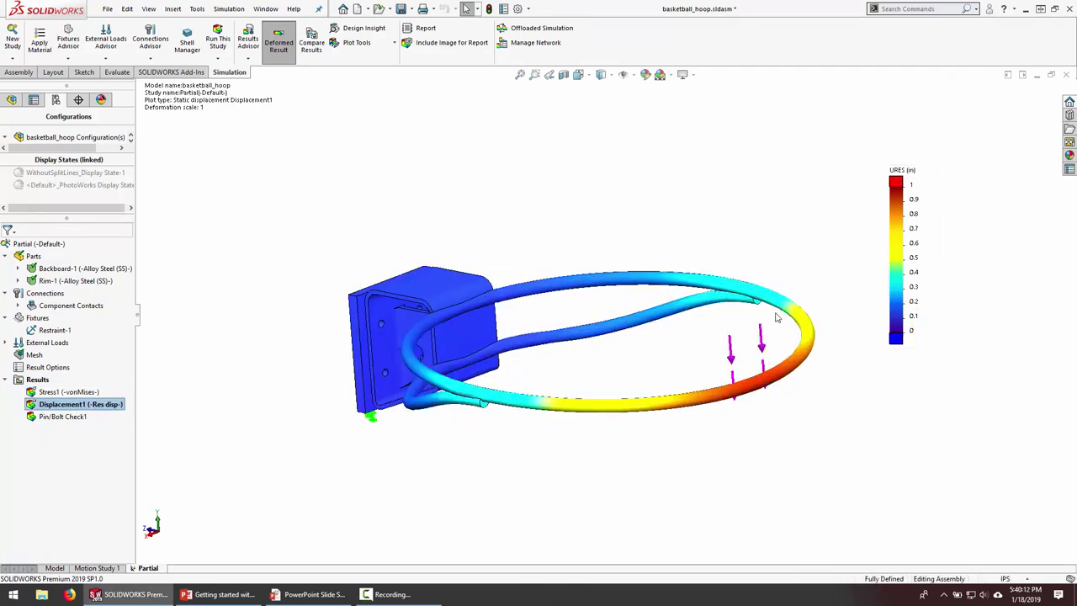
{"action": "scroll", "coordinate": [726, 333], "scroll_direction": "down", "scroll_amount": 2}
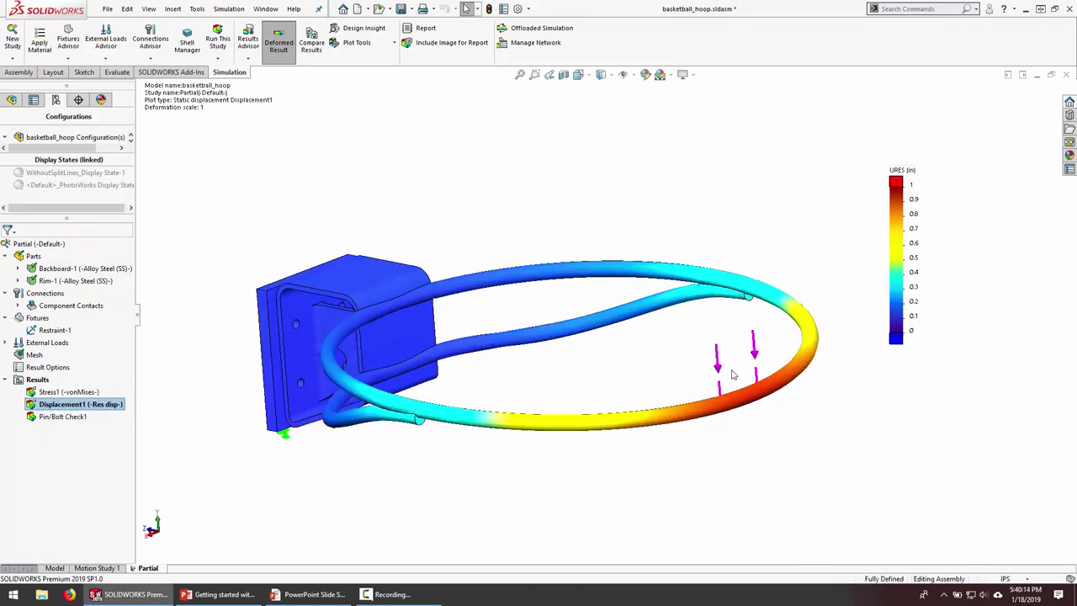
{"action": "mouse_move", "coordinate": [729, 334]}
{"action": "middle_mouse_down"}
{"action": "mouse_move", "coordinate": [725, 307]}
{"action": "mouse_move", "coordinate": [714, 341]}
{"action": "middle_mouse_up"}
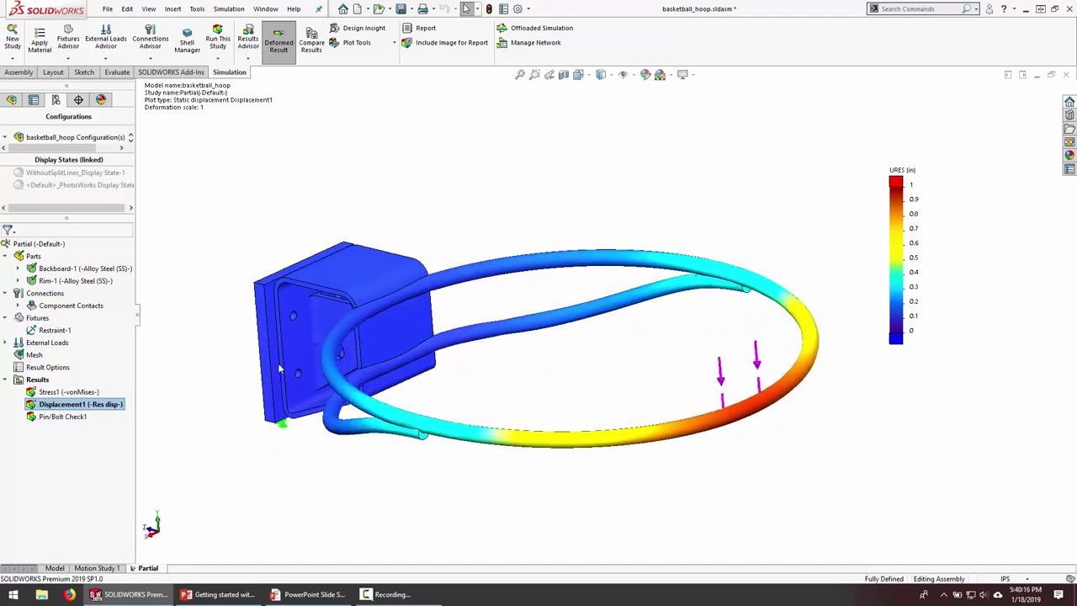
{"action": "double_click", "coordinate": [69, 392]}
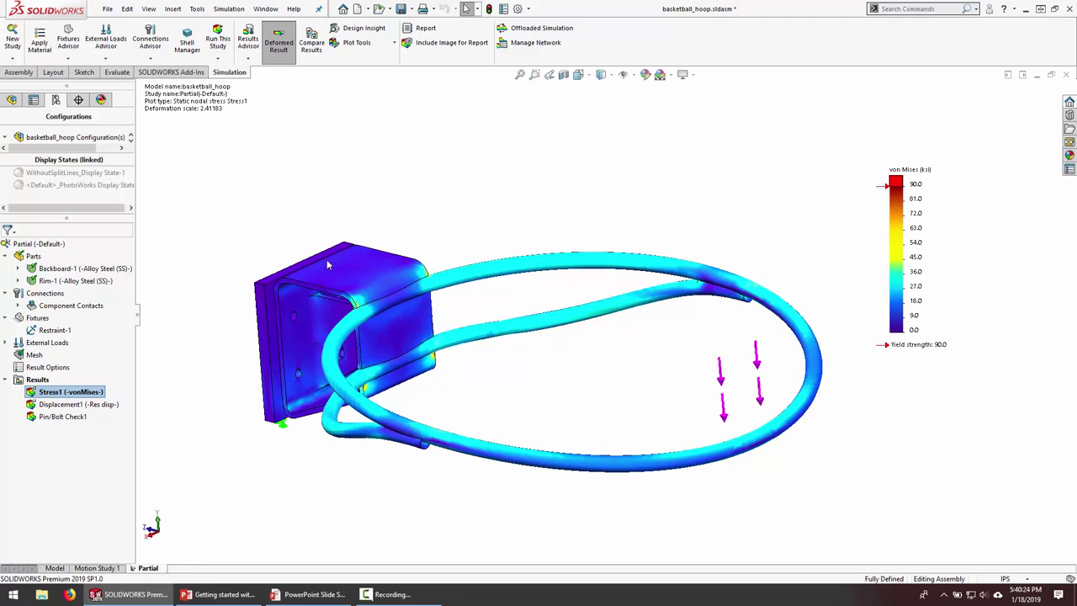
{"action": "middle_click_drag", "start_coordinate": [328, 265], "coordinate": [729, 410]}
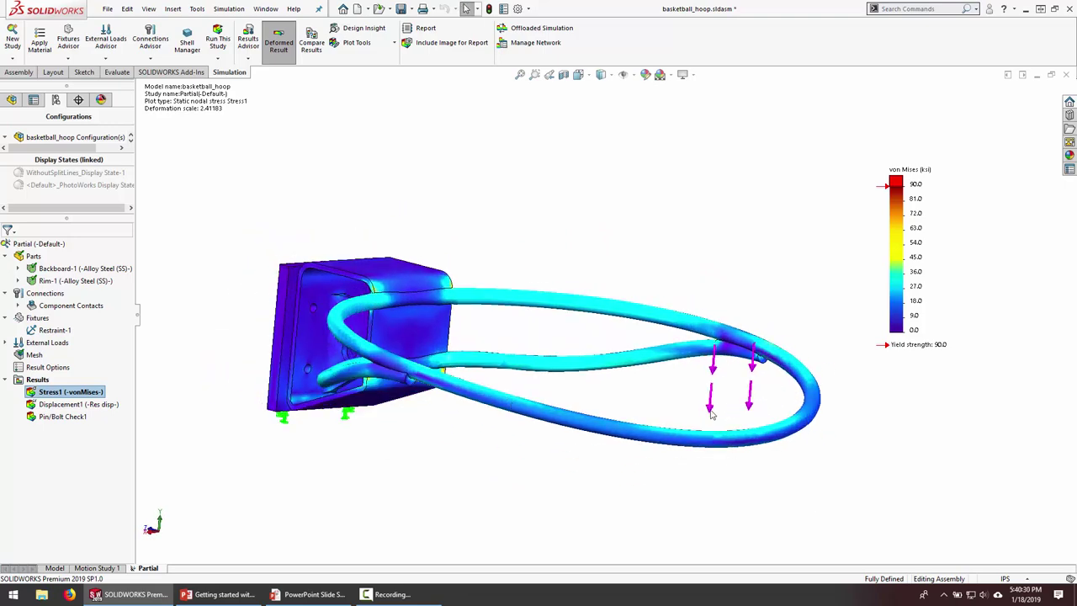
{"action": "middle_click_drag", "start_coordinate": [448, 420], "coordinate": [408, 367]}
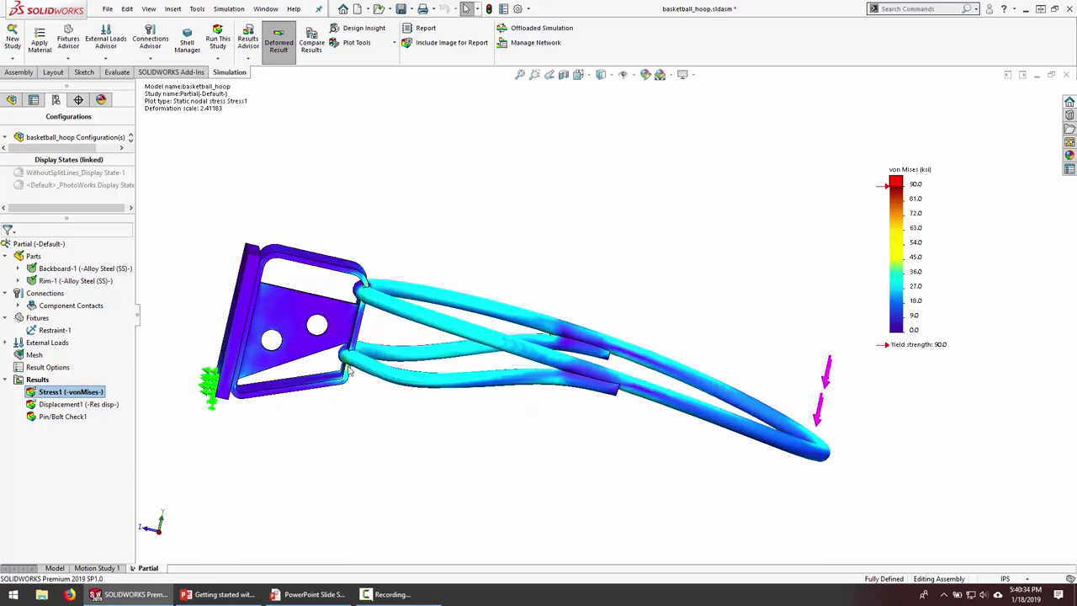
{"action": "middle_click_drag", "start_coordinate": [370, 379], "coordinate": [457, 473]}
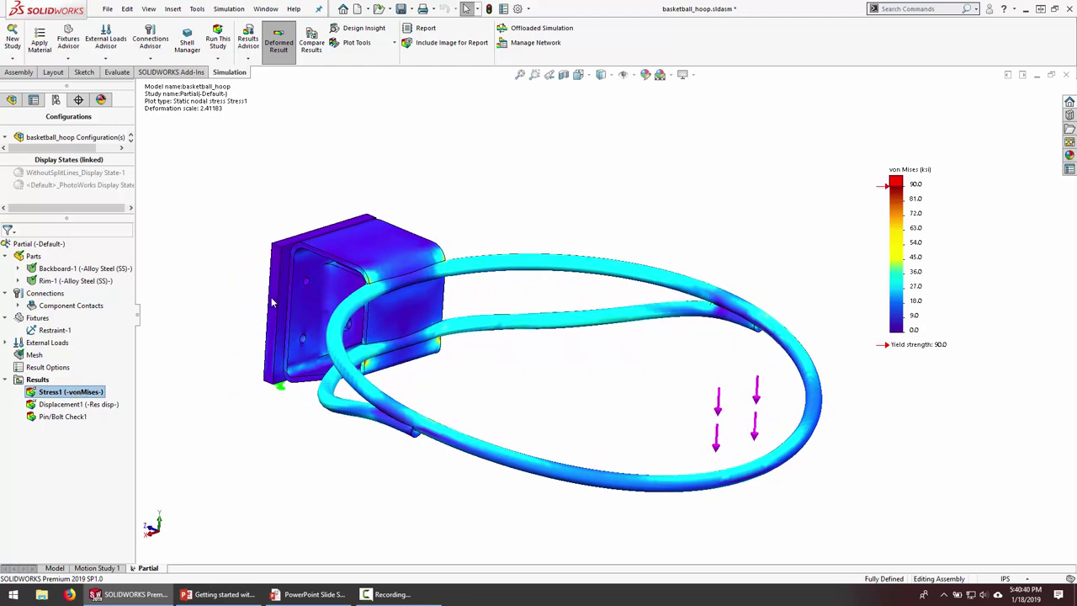
{"action": "right_click", "coordinate": [43, 295]}
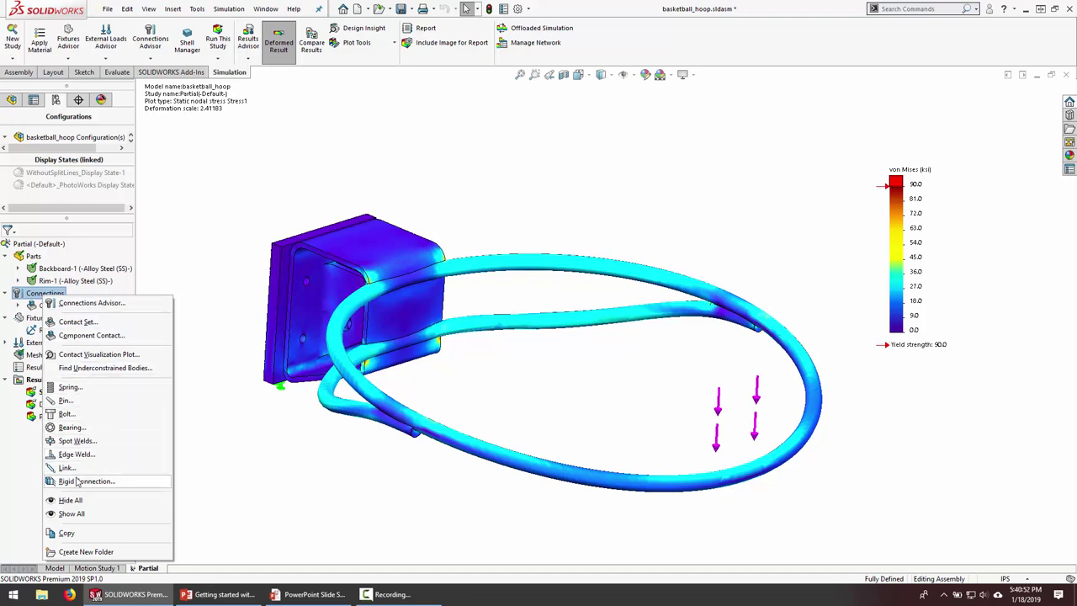
Start a Standard with Nut bolt between a Rim hole edge and matching Backboard hole edge.
{"action": "left_click", "coordinate": [78, 416]}
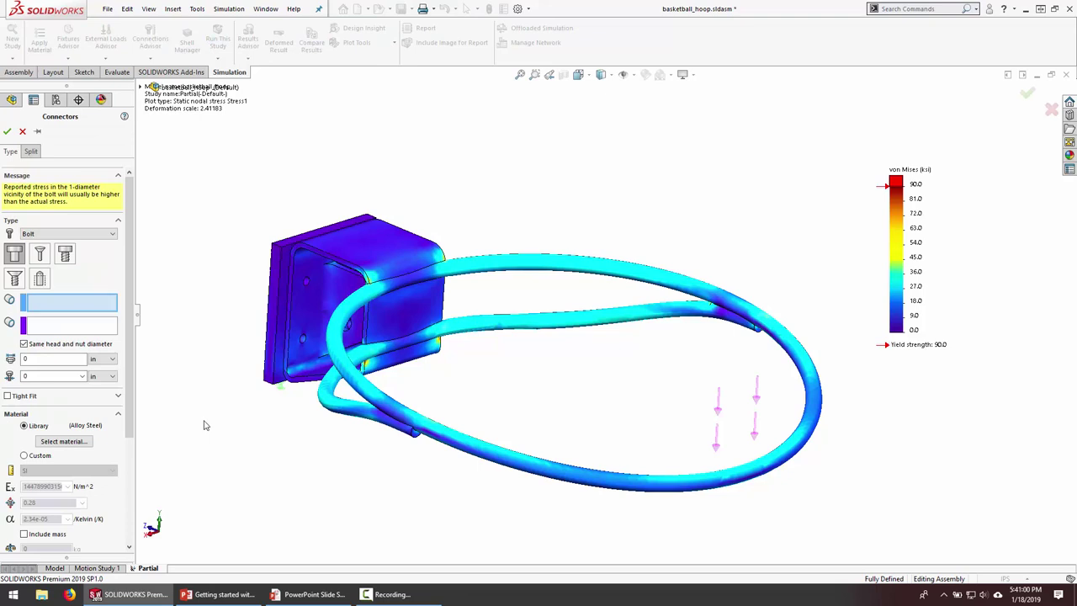
{"action": "left_click", "coordinate": [14, 253]}
{"action": "scroll", "coordinate": [353, 290], "scroll_direction": "down", "scroll_amount": 5}
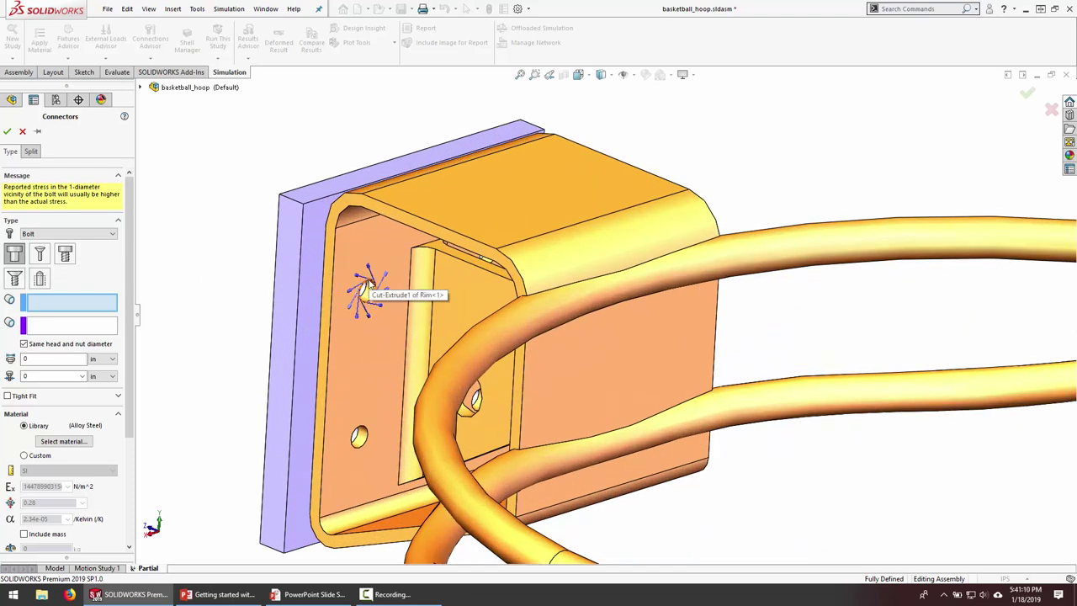
{"action": "left_click", "coordinate": [368, 284]}
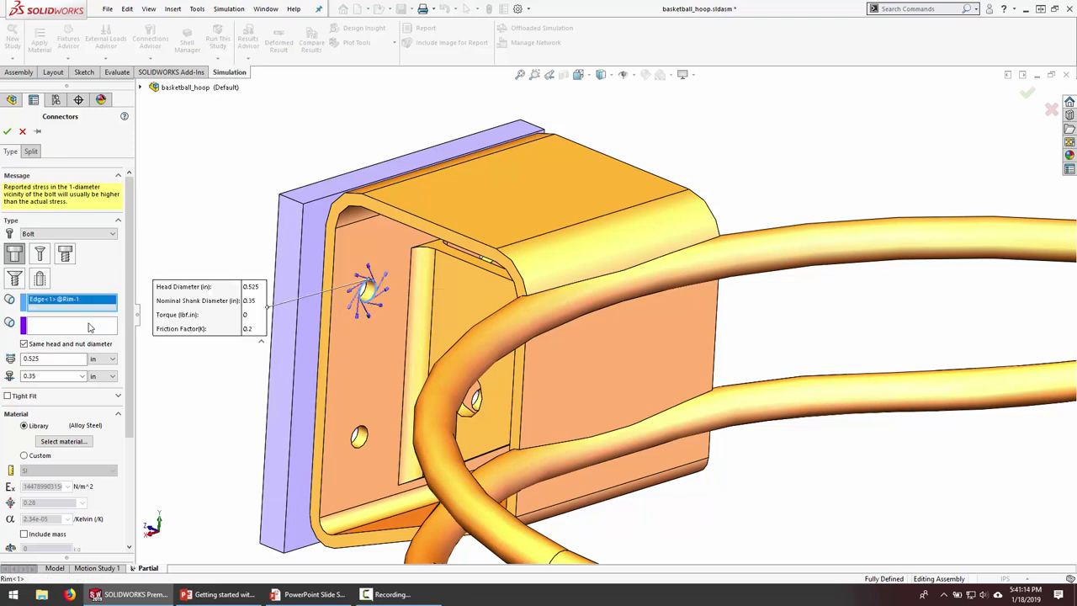
{"action": "left_click", "coordinate": [90, 326]}
{"action": "middle_click_drag", "start_coordinate": [207, 356], "coordinate": [648, 354]}
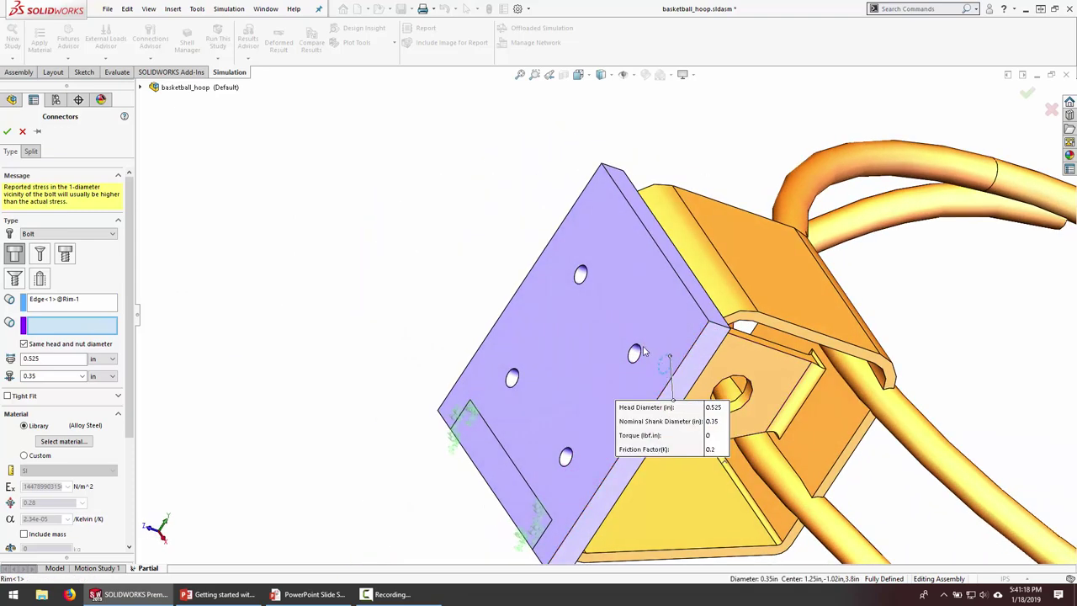
{"action": "left_click", "coordinate": [641, 352]}
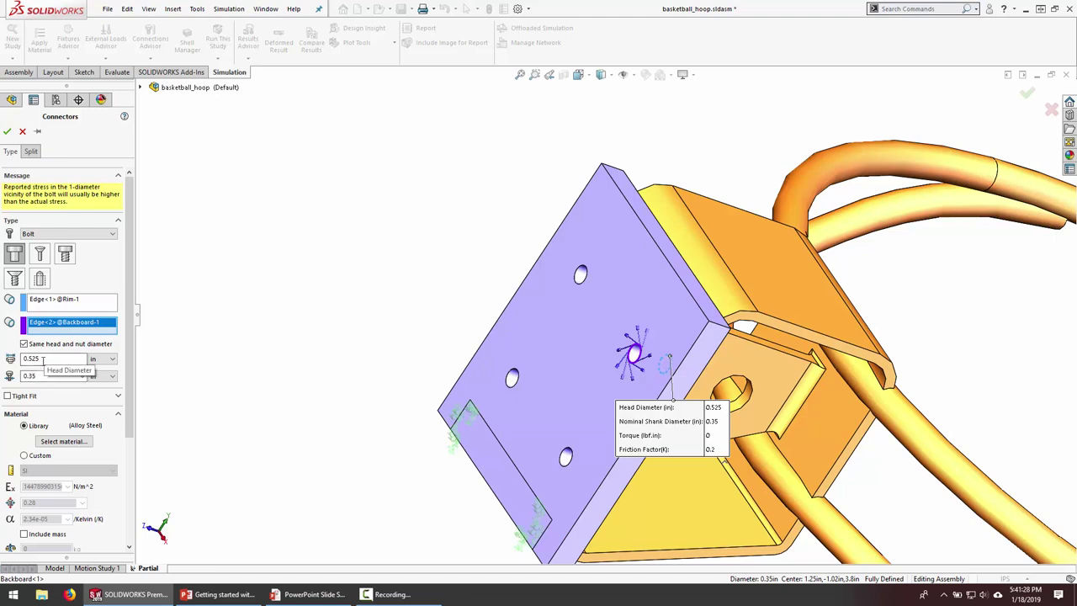
{"action": "scroll", "coordinate": [124, 413], "scroll_direction": "down", "scroll_amount": 3}
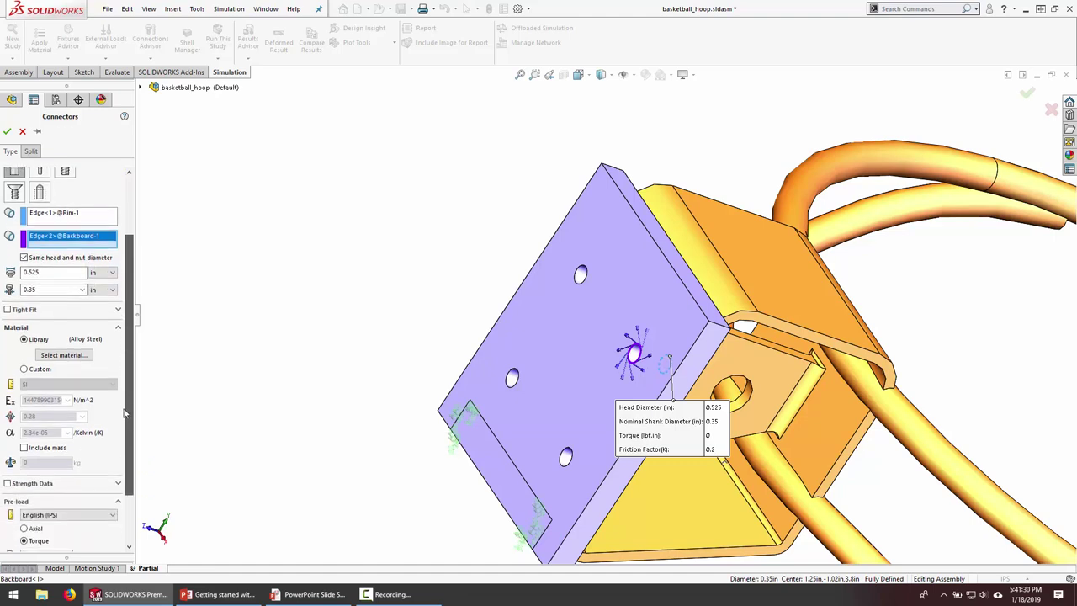
{"action": "scroll", "coordinate": [124, 412], "scroll_direction": "down", "scroll_amount": 1}
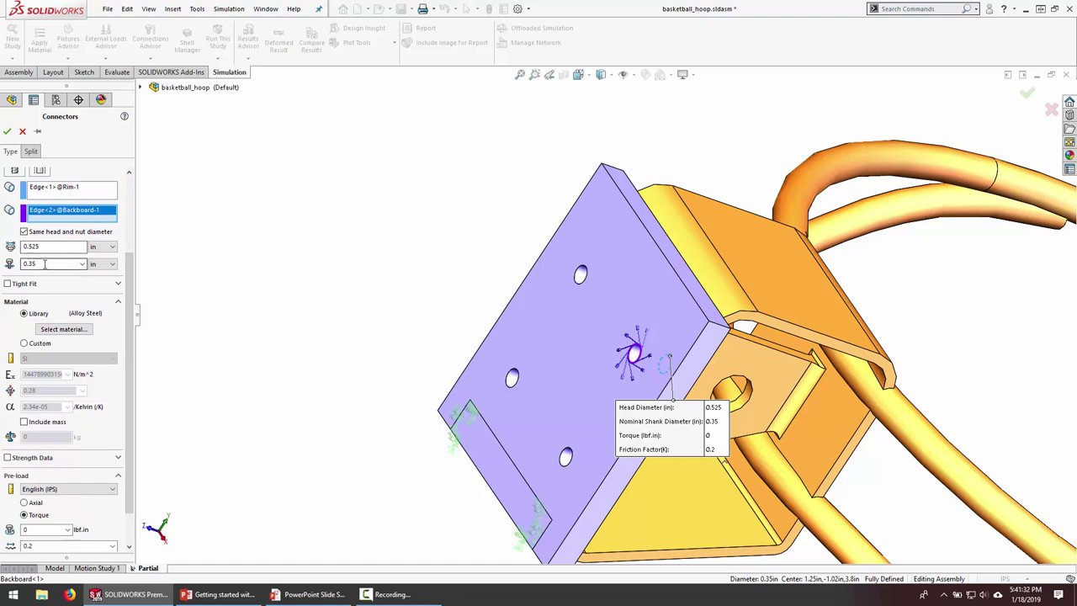
{"action": "scroll", "coordinate": [25, 337], "scroll_direction": "down", "scroll_amount": 2}
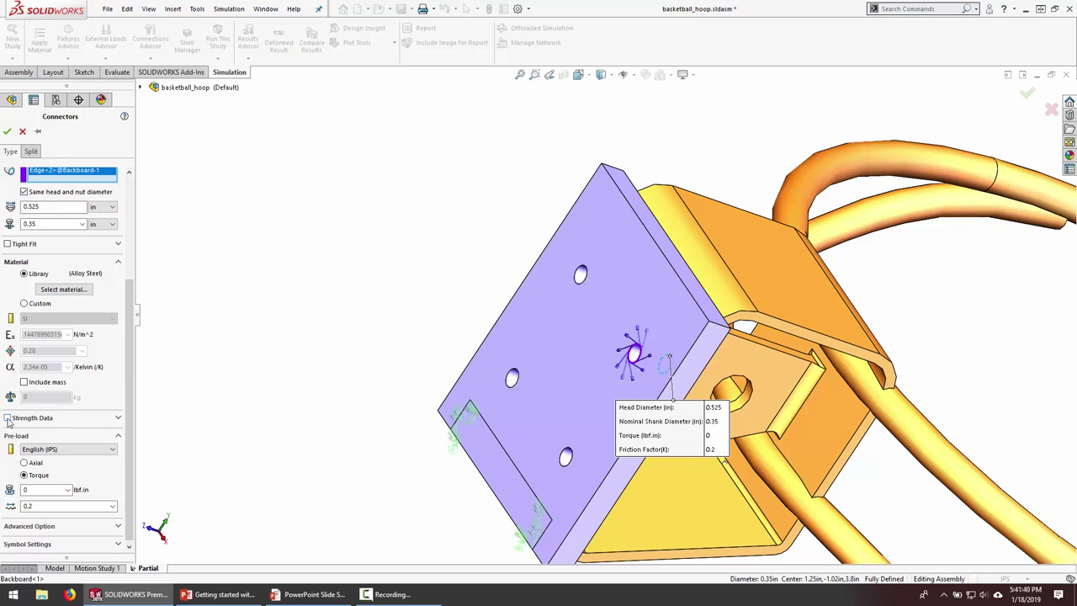
Enable bolt strength data with 13 threads/inch and a 60 lbf.in torque preload, pinning the PropertyManager.
{"action": "left_click", "coordinate": [7, 419]}
{"action": "scroll", "coordinate": [56, 412], "scroll_direction": "down", "scroll_amount": 2}
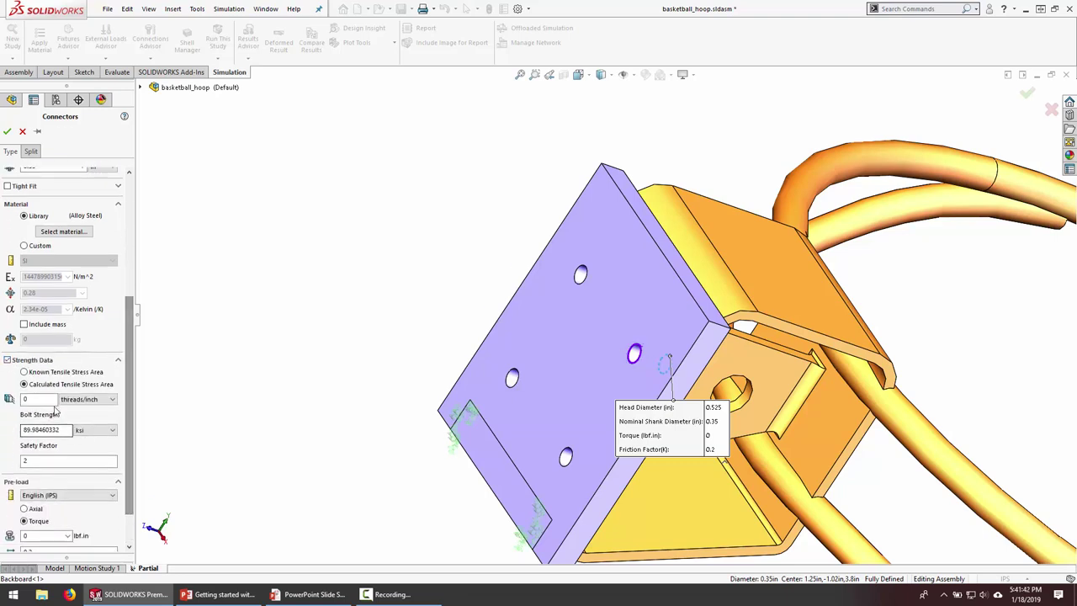
{"action": "left_click_drag", "start_coordinate": [52, 399], "coordinate": [3, 400]}
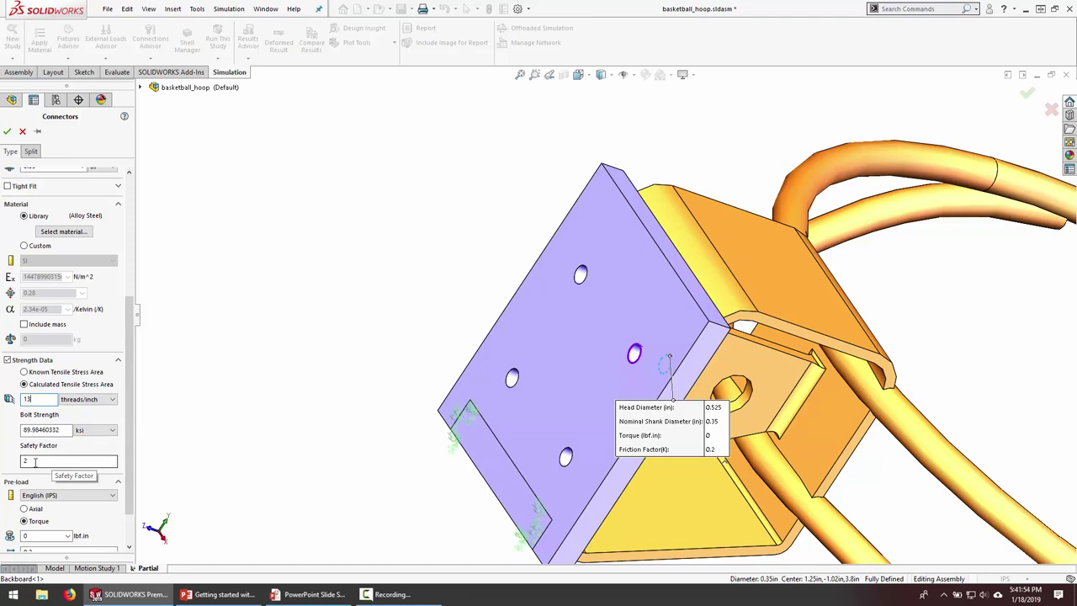
{"action": "scroll", "coordinate": [130, 467], "scroll_direction": "down", "scroll_amount": 1}
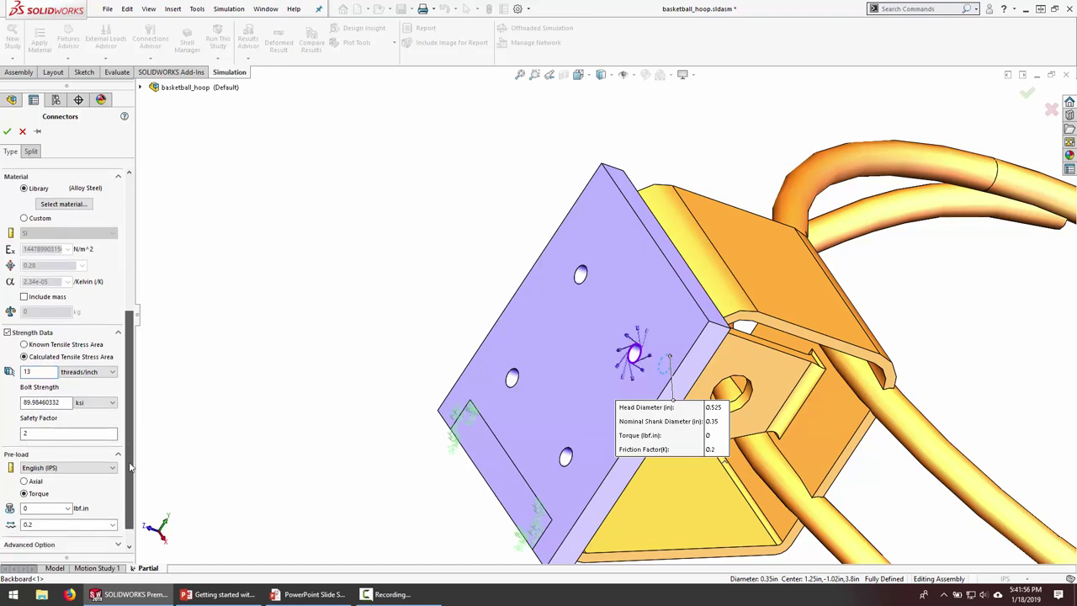
{"action": "scroll", "coordinate": [130, 467], "scroll_direction": "down", "scroll_amount": 1}
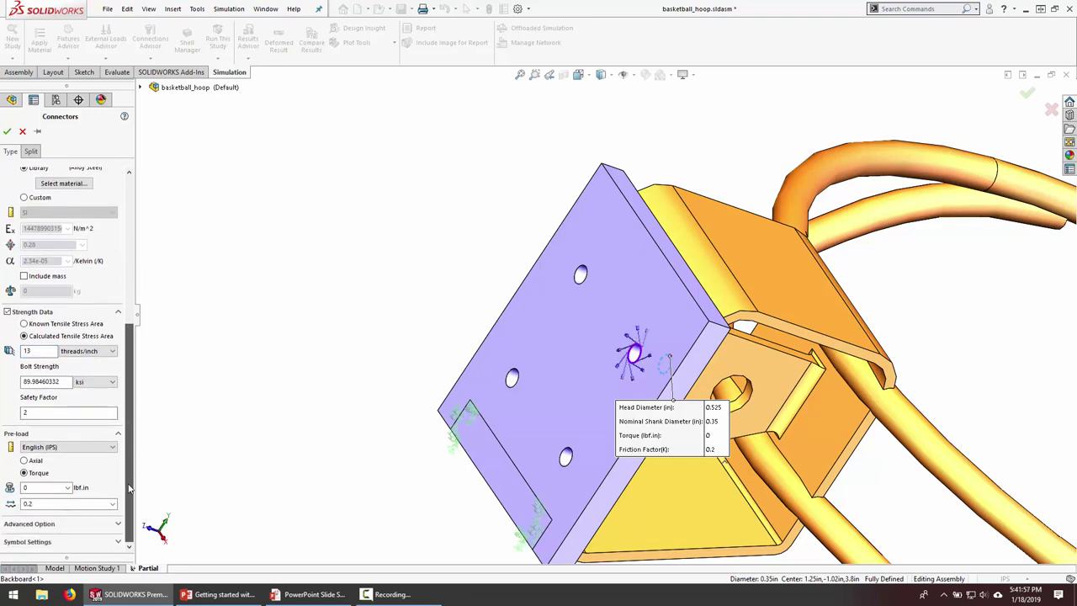
{"action": "double_click", "coordinate": [59, 489]}
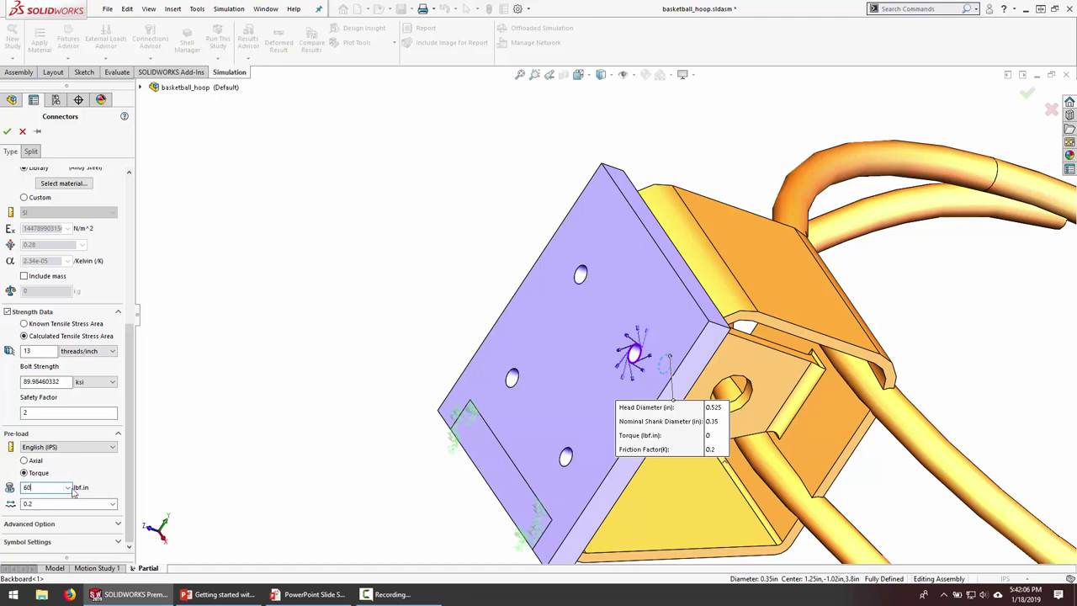
{"action": "scroll", "coordinate": [131, 474], "scroll_direction": "up", "scroll_amount": 10}
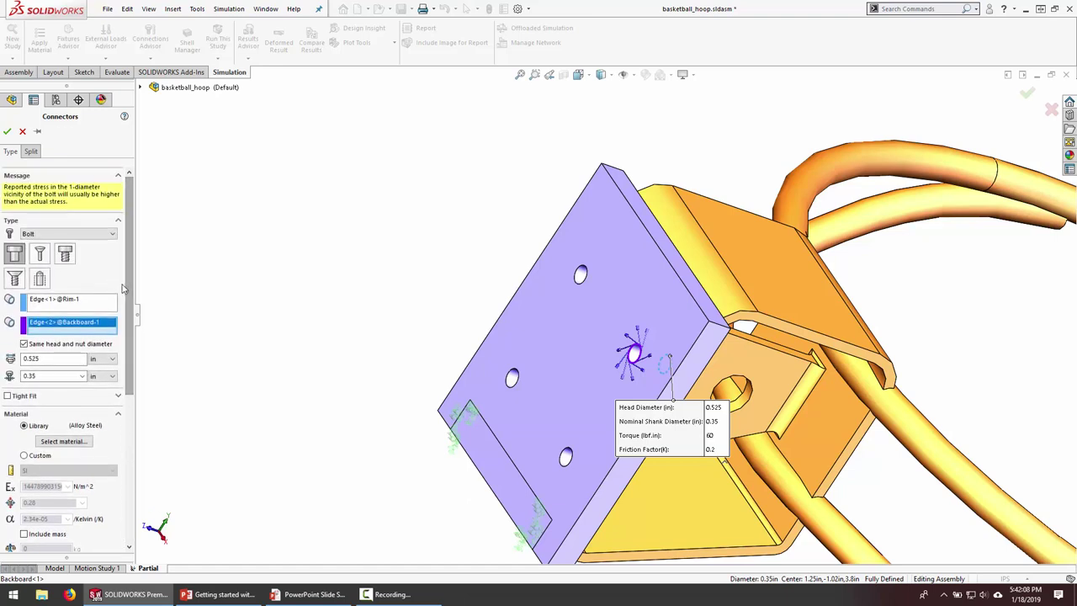
{"action": "left_click", "coordinate": [38, 133]}
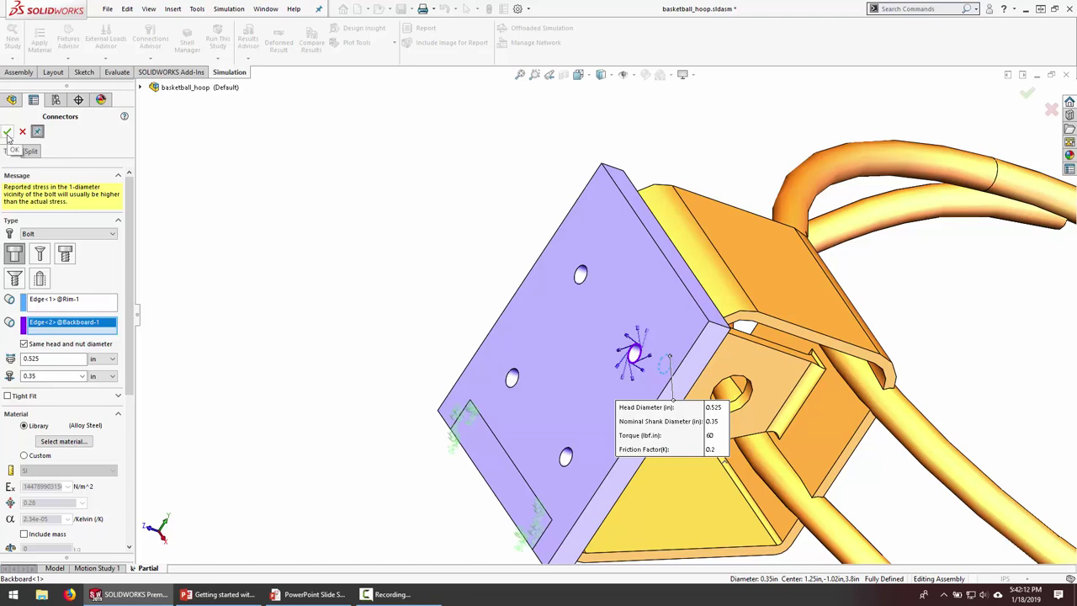
Accept the first bolt and start another, clearing a wrongly picked hole edge.
{"action": "left_click", "coordinate": [8, 133]}
{"action": "middle_click_drag", "start_coordinate": [505, 371], "coordinate": [411, 373]}
{"action": "scroll", "coordinate": [415, 358], "scroll_direction": "down", "scroll_amount": 2}
{"action": "left_click", "coordinate": [408, 352]}
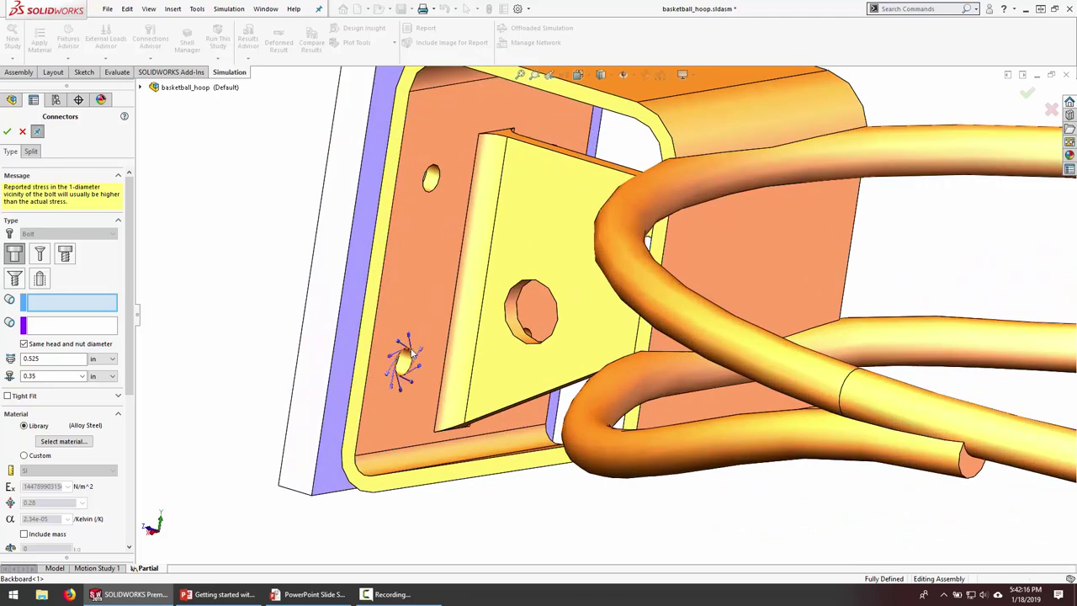
{"action": "middle_click_drag", "start_coordinate": [397, 360], "coordinate": [584, 295]}
{"action": "left_click", "coordinate": [240, 309]}
{"action": "scroll", "coordinate": [412, 294], "scroll_direction": "down", "scroll_amount": 5}
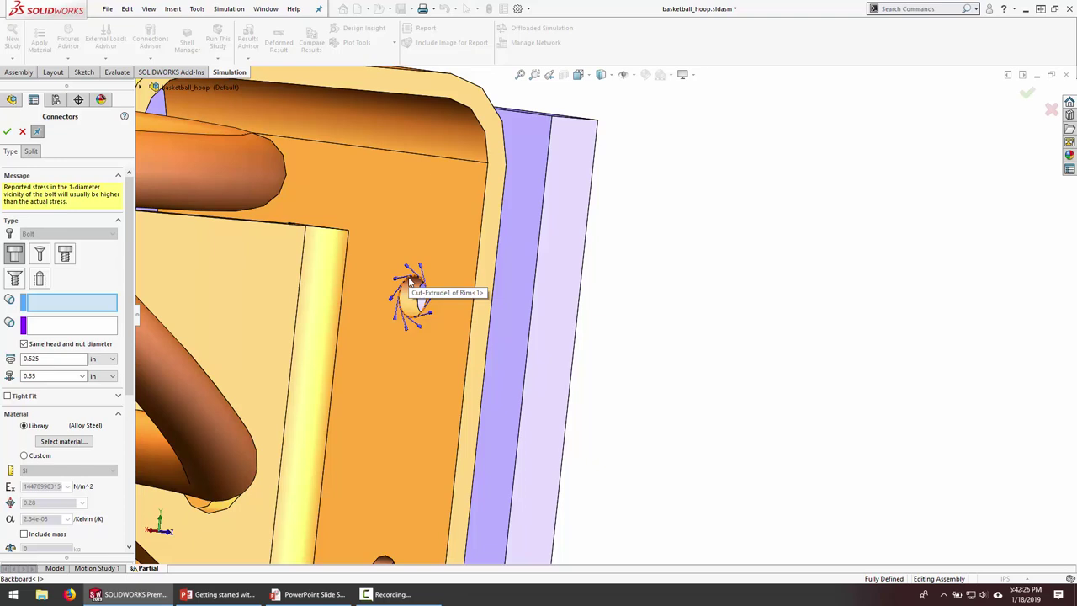
Add a bolt joining another rim hole edge to its matching backboard hole edge.
{"action": "left_click", "coordinate": [410, 280]}
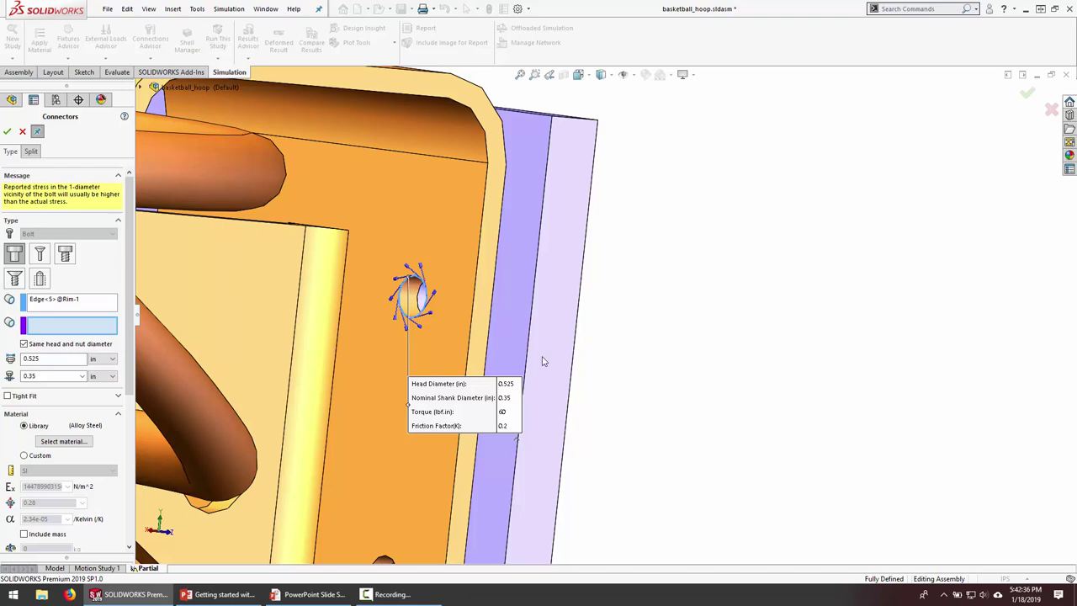
{"action": "middle_click_drag", "start_coordinate": [638, 353], "coordinate": [646, 309]}
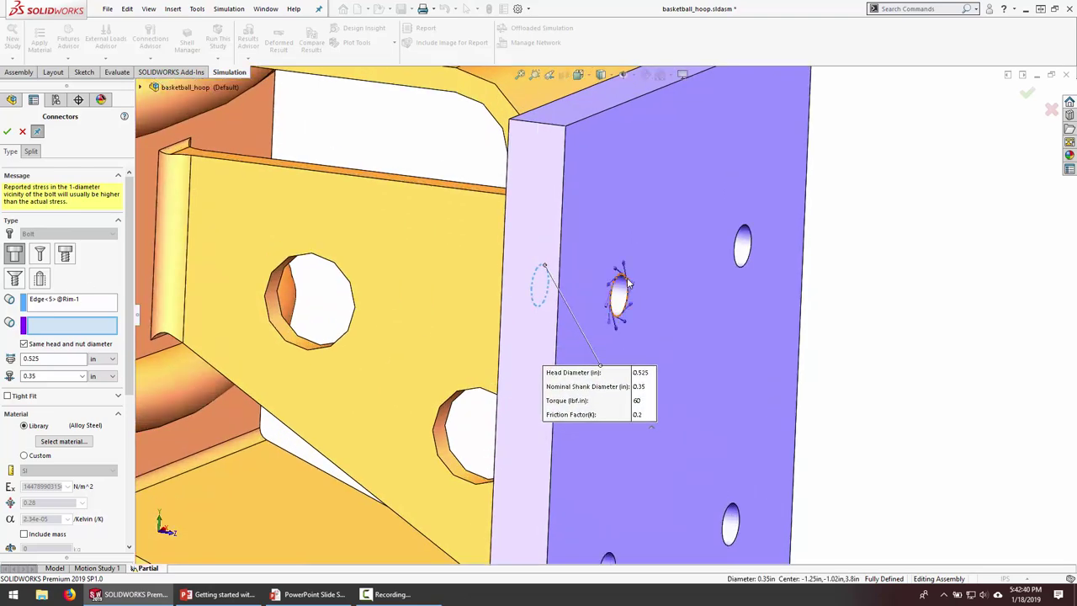
{"action": "left_click", "coordinate": [627, 285]}
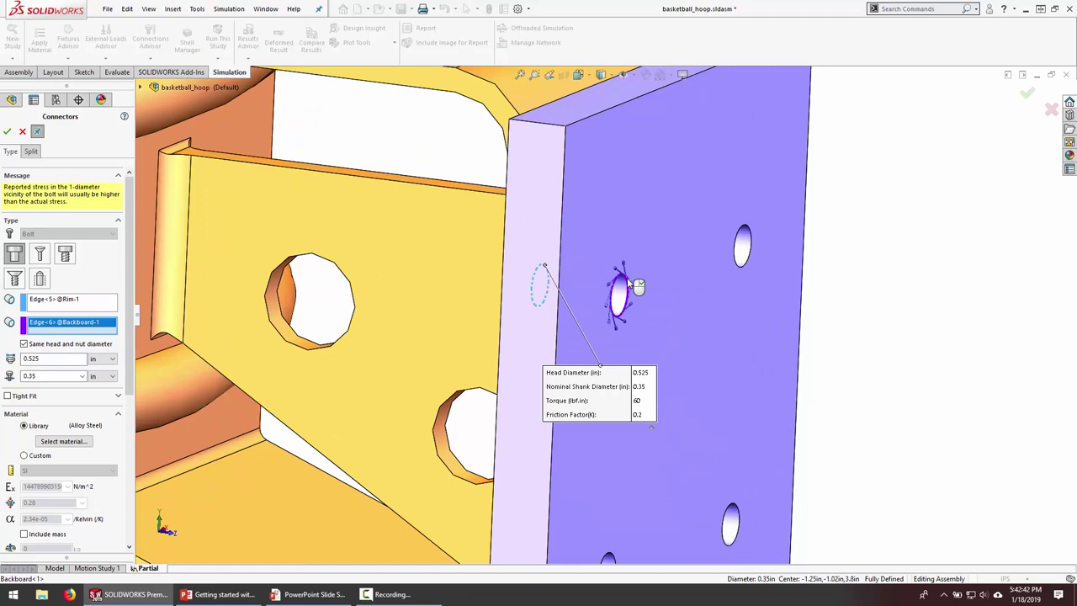
{"action": "right_click", "coordinate": [629, 284]}
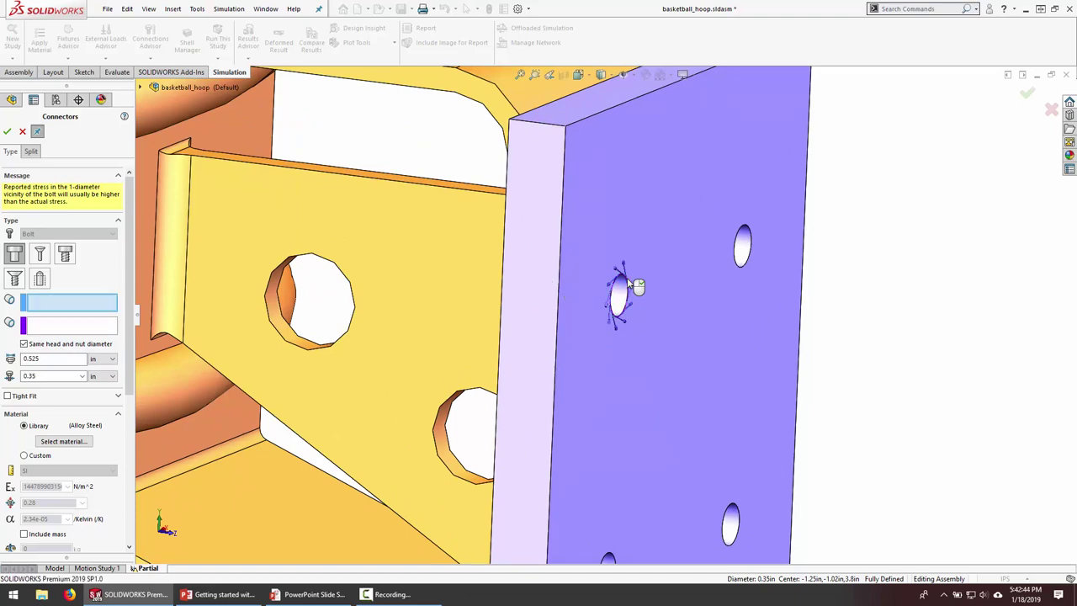
{"action": "scroll", "coordinate": [645, 406], "scroll_direction": "up", "scroll_amount": 5}
{"action": "middle_click_drag", "start_coordinate": [644, 405], "coordinate": [674, 399]}
{"action": "scroll", "coordinate": [519, 382], "scroll_direction": "down", "scroll_amount": 5}
{"action": "left_click", "coordinate": [512, 376]}
{"action": "left_click", "coordinate": [669, 392]}
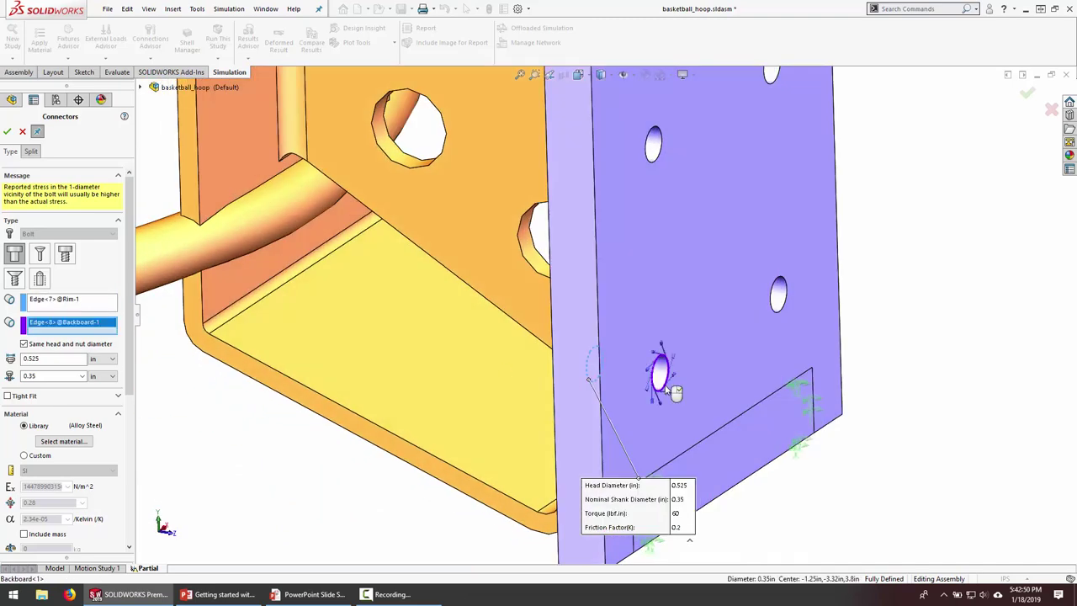
{"action": "scroll", "coordinate": [713, 454], "scroll_direction": "up", "scroll_amount": 6}
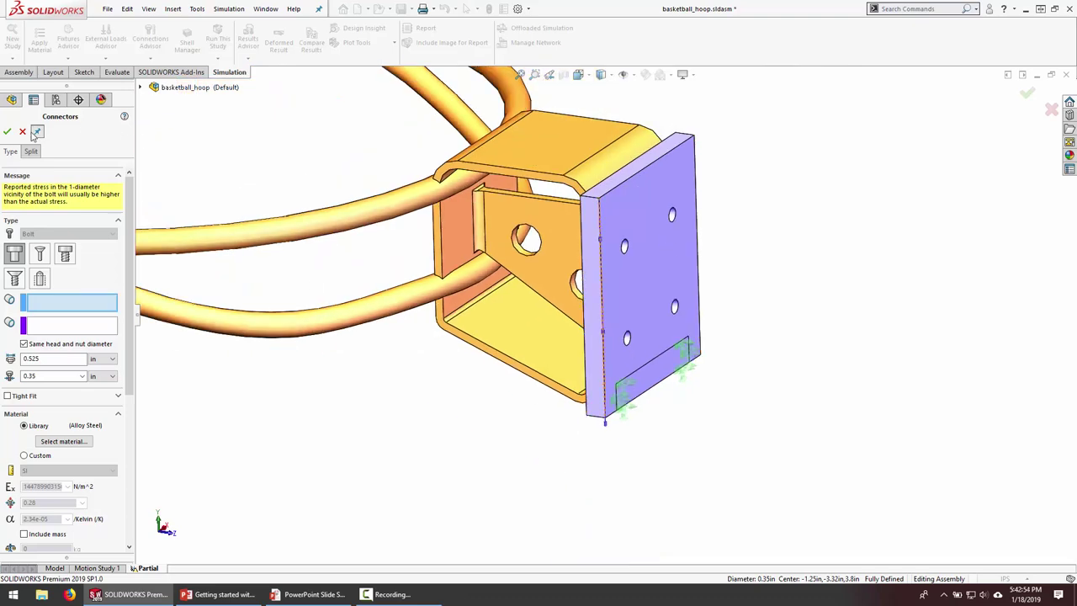
Close the bolt settings and review the Bolt Group-1 bolts and Global Contact (-Bonded-).
{"action": "left_click", "coordinate": [23, 131]}
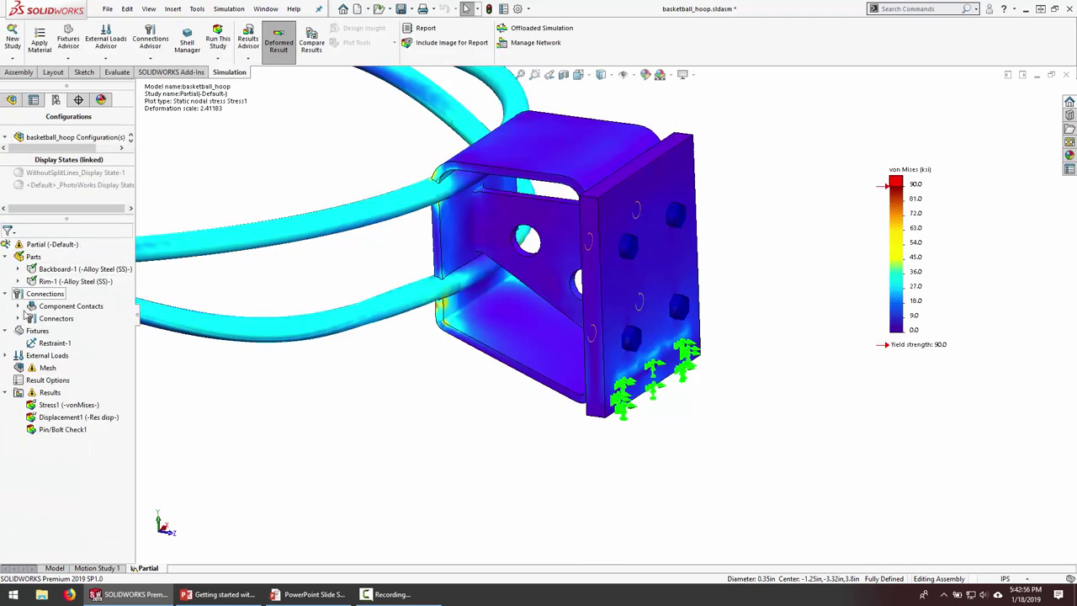
{"action": "left_click", "coordinate": [17, 318]}
{"action": "left_click", "coordinate": [31, 331]}
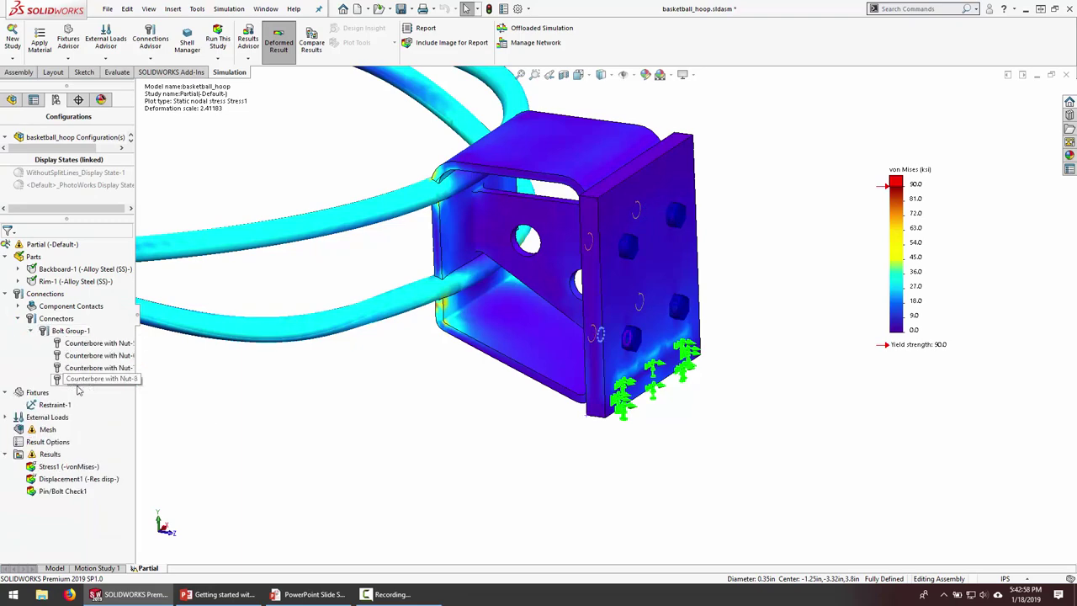
{"action": "left_click", "coordinate": [473, 398]}
{"action": "middle_click_drag", "start_coordinate": [648, 219], "coordinate": [627, 253]}
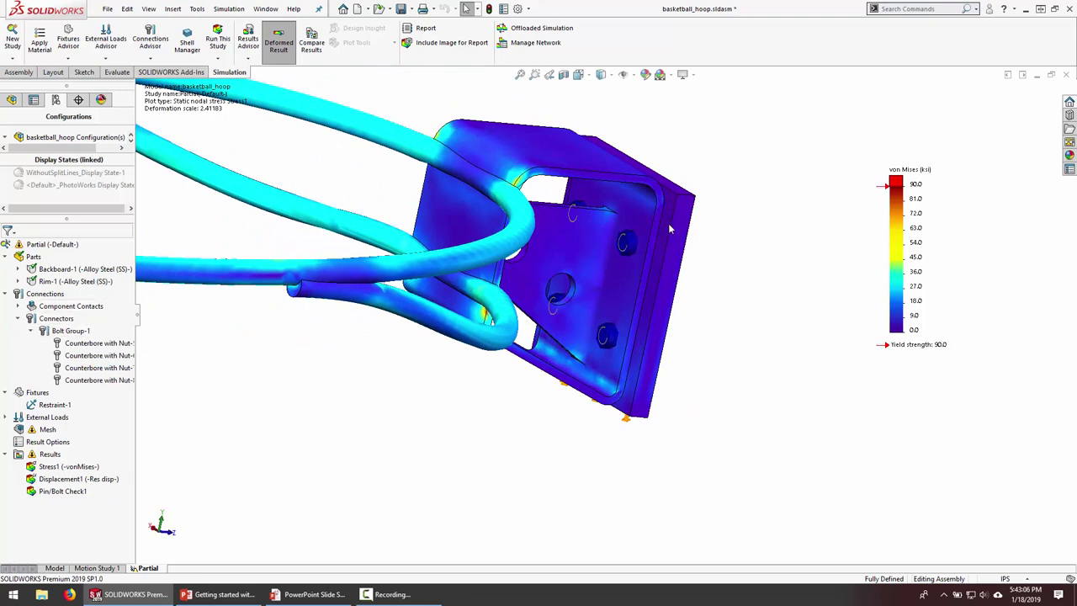
{"action": "left_click", "coordinate": [17, 305]}
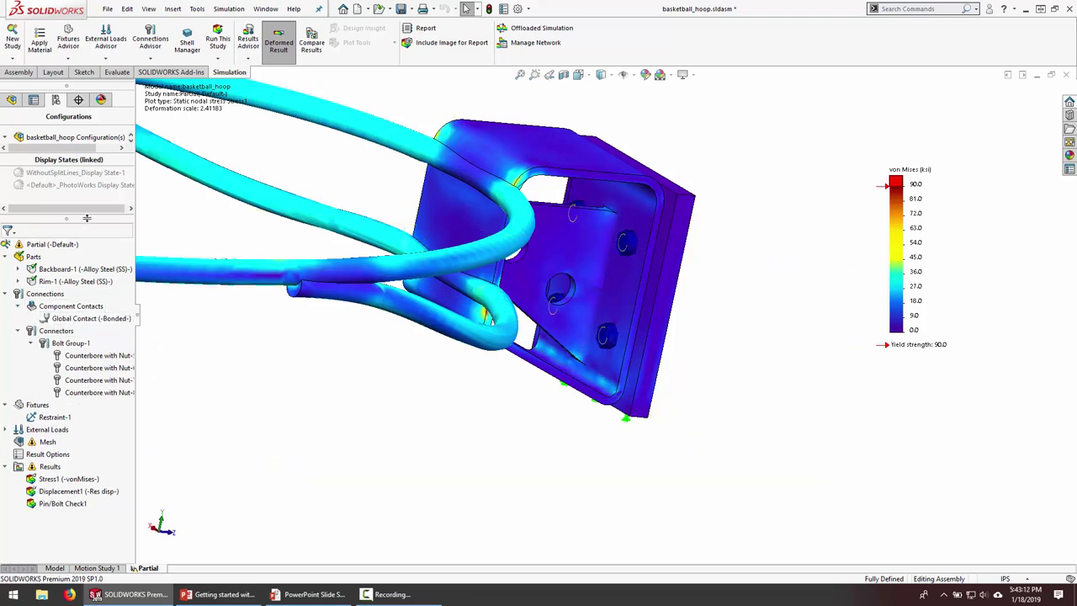
{"action": "left_click_drag", "start_coordinate": [87, 218], "coordinate": [89, 325]}
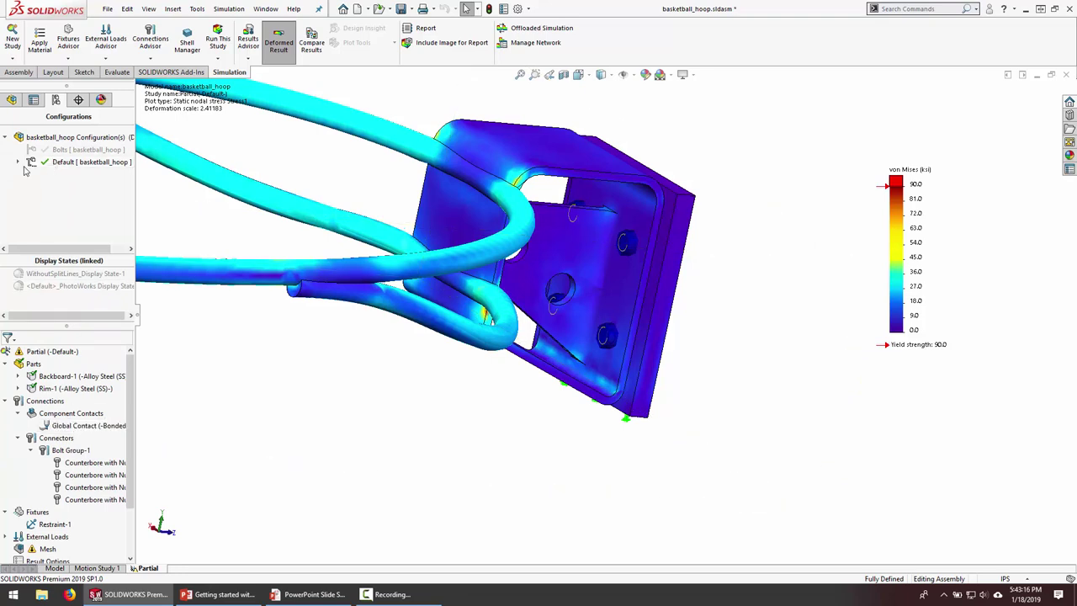
Explode the assembly via Explode Step1 and hide the Stress1 von Mises plot.
{"action": "left_click", "coordinate": [17, 161]}
{"action": "left_click", "coordinate": [31, 174]}
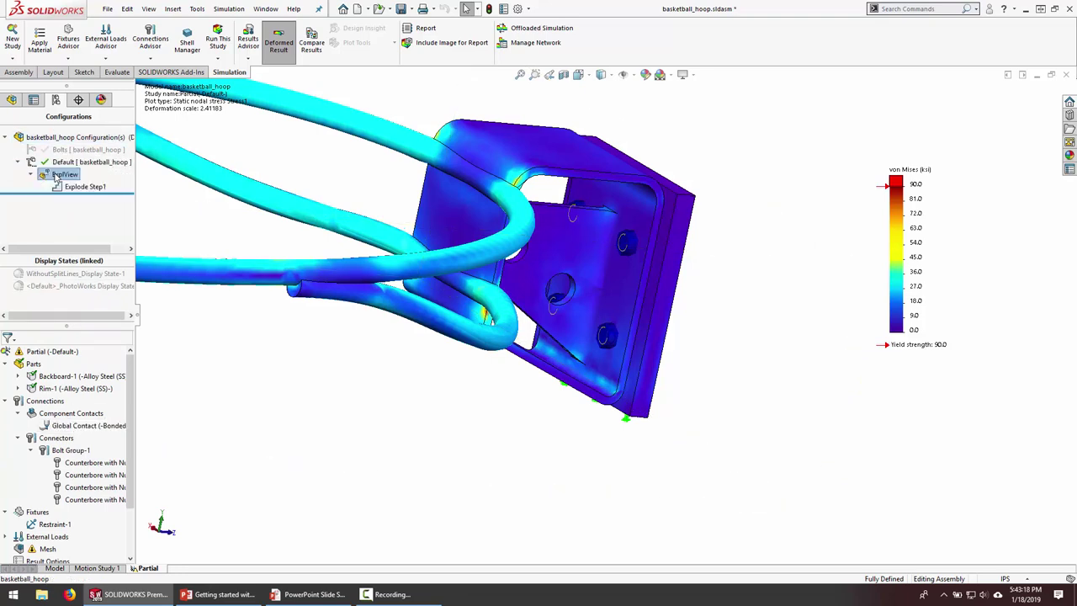
{"action": "scroll", "coordinate": [90, 527], "scroll_direction": "down", "scroll_amount": 2}
{"action": "double_click", "coordinate": [64, 525]}
{"action": "right_click", "coordinate": [64, 524]}
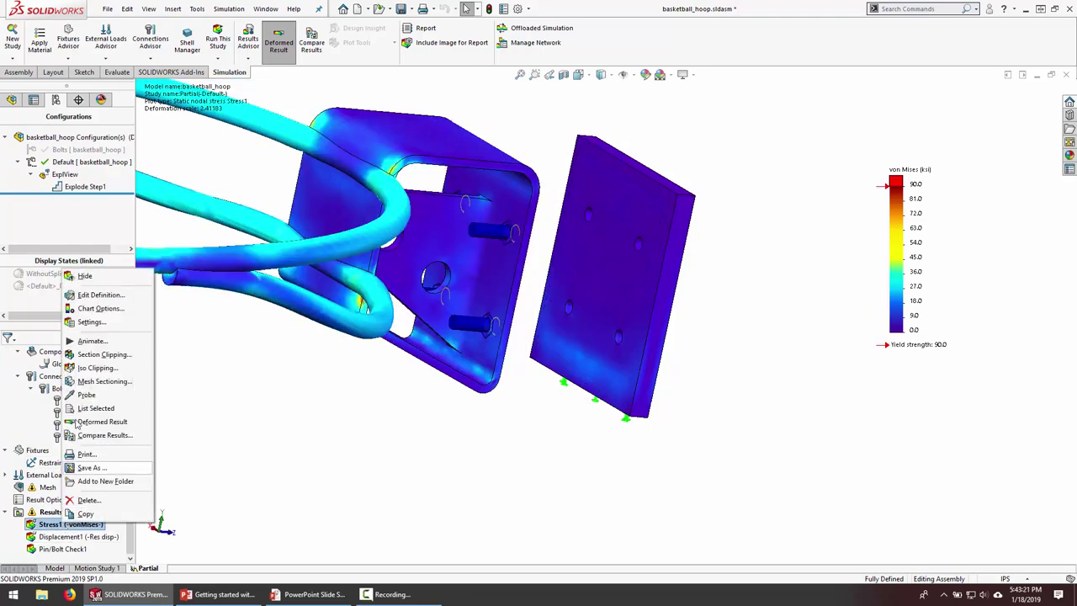
{"action": "left_click", "coordinate": [85, 275]}
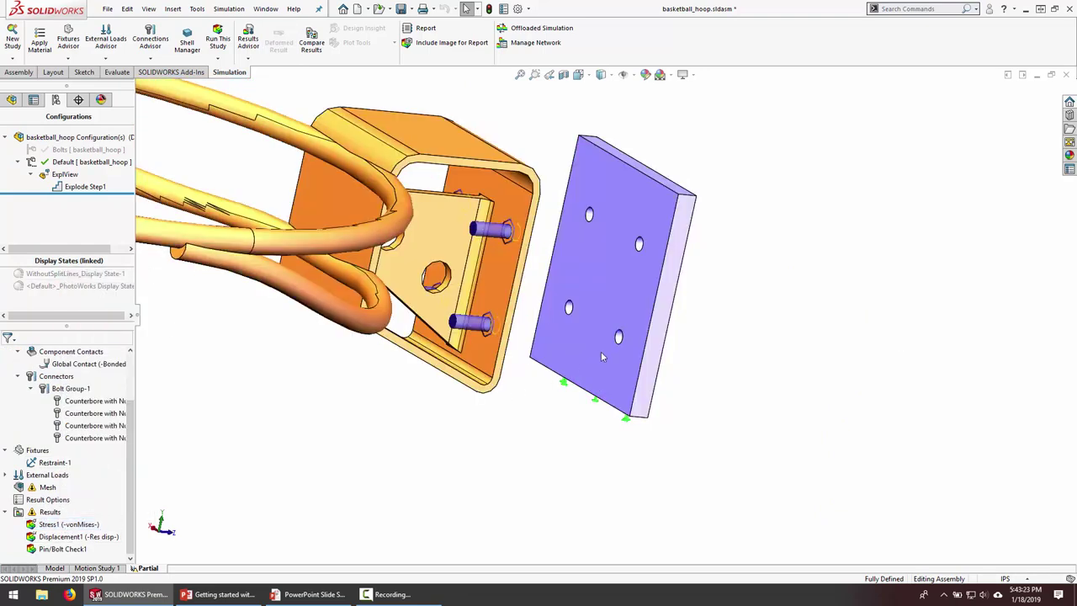
{"action": "scroll", "coordinate": [601, 357], "scroll_direction": "down", "scroll_amount": 3}
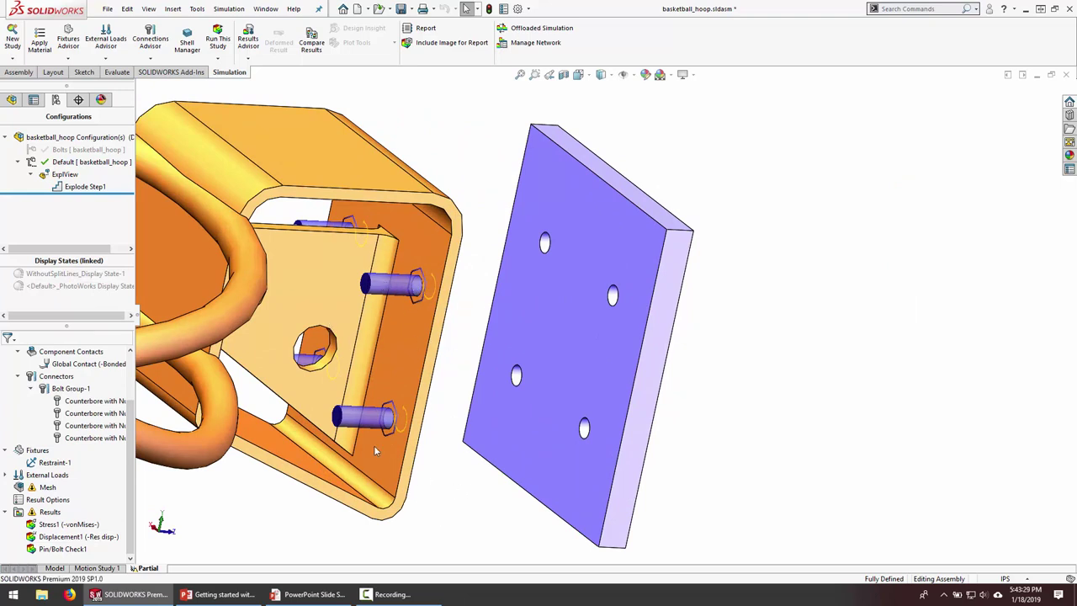
{"action": "left_click_drag", "start_coordinate": [136, 318], "coordinate": [182, 320]}
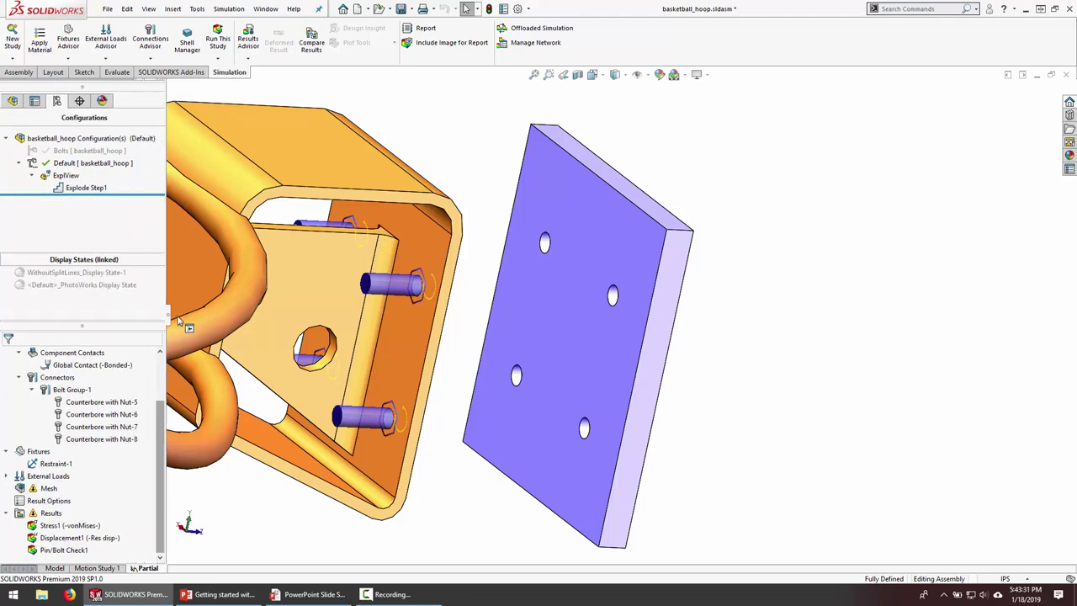
{"action": "scroll", "coordinate": [175, 383], "scroll_direction": "up", "scroll_amount": 2}
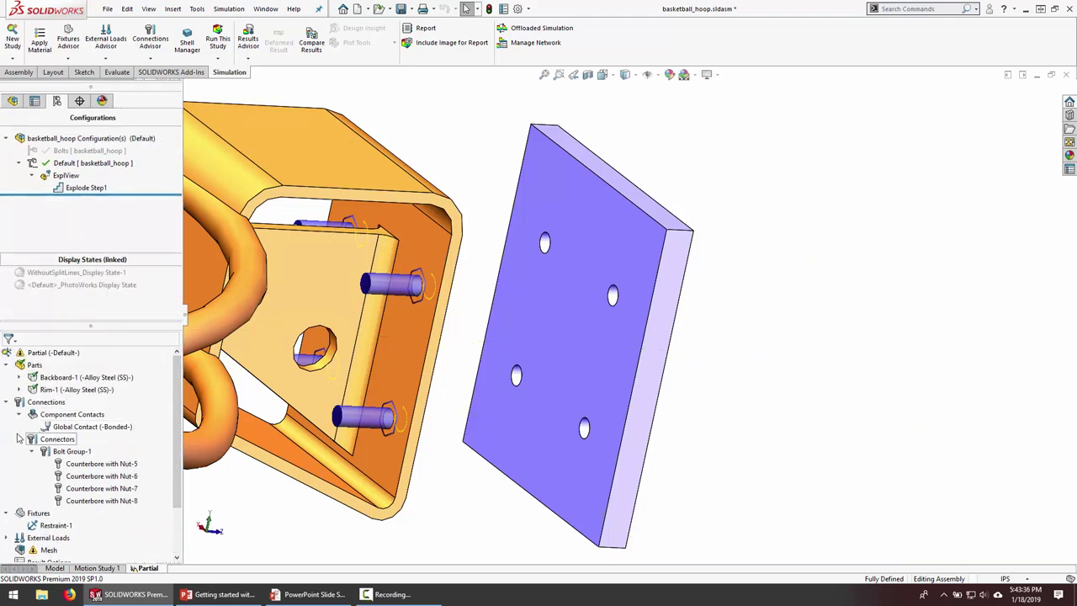
{"action": "right_click", "coordinate": [42, 403]}
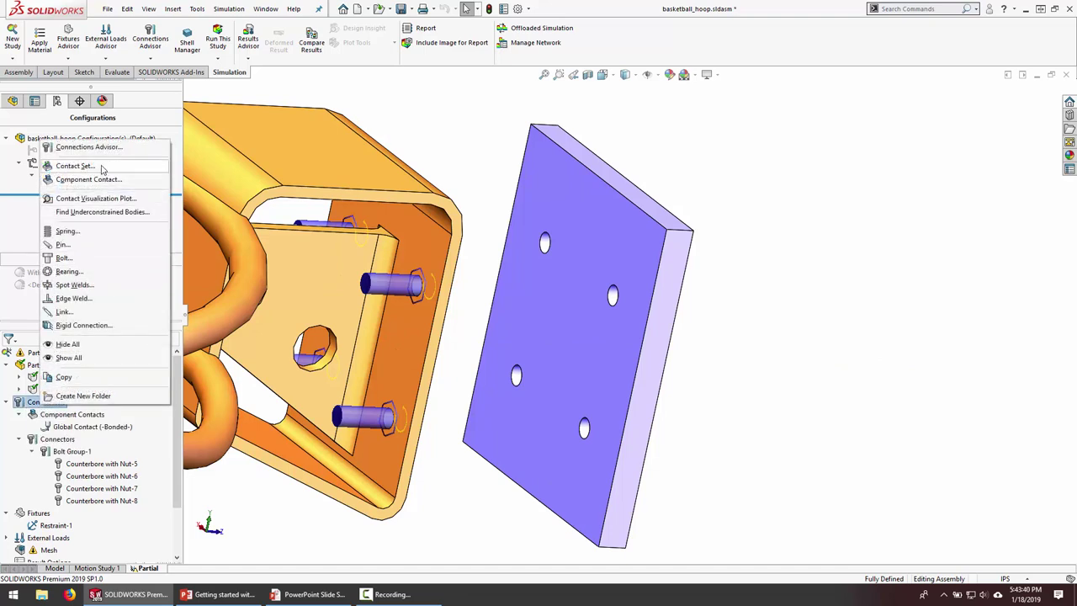
{"action": "left_click", "coordinate": [76, 166]}
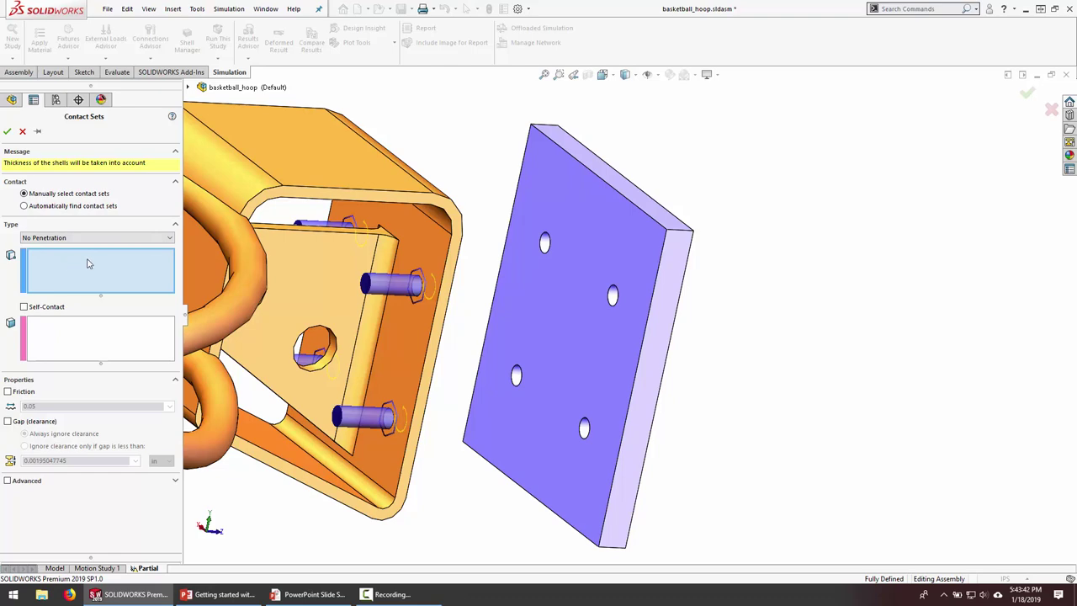
{"action": "middle_click_drag", "start_coordinate": [547, 269], "coordinate": [269, 296]}
{"action": "left_click", "coordinate": [262, 299]}
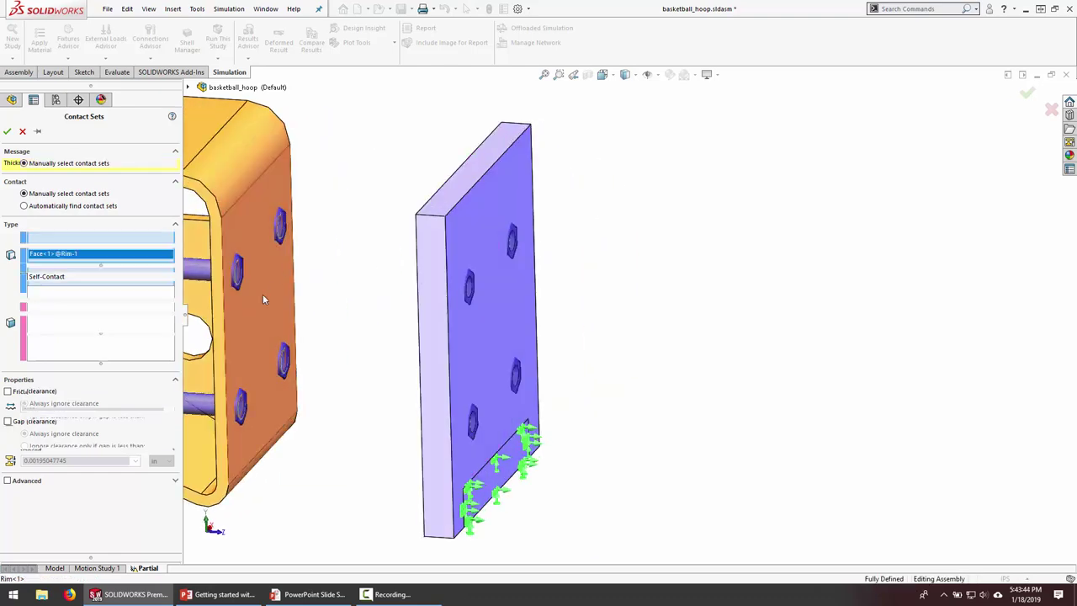
{"action": "middle_click_drag", "start_coordinate": [345, 294], "coordinate": [406, 312]}
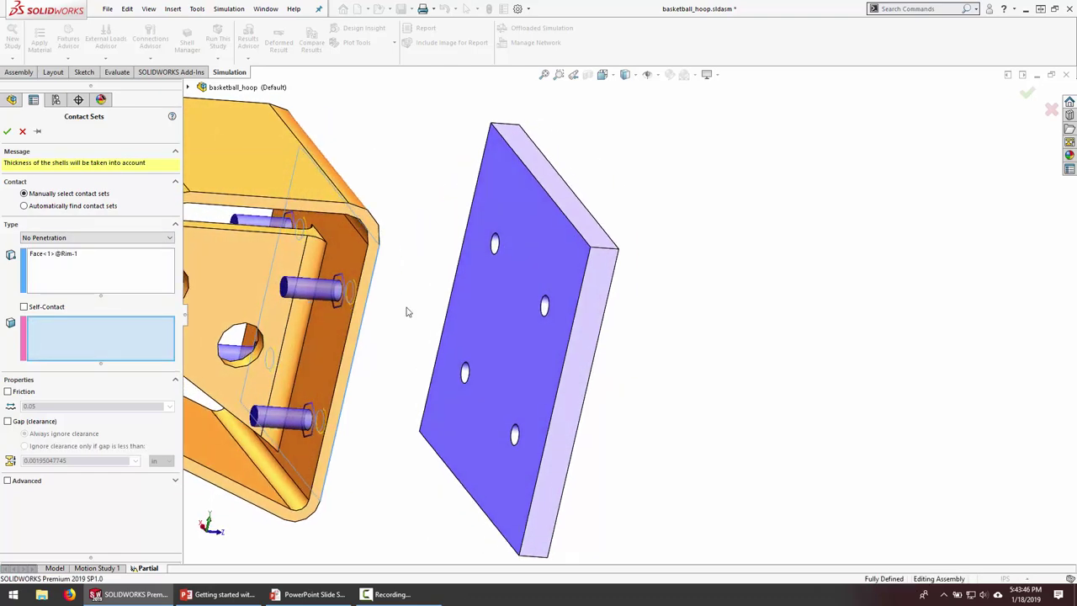
{"action": "left_click", "coordinate": [487, 315]}
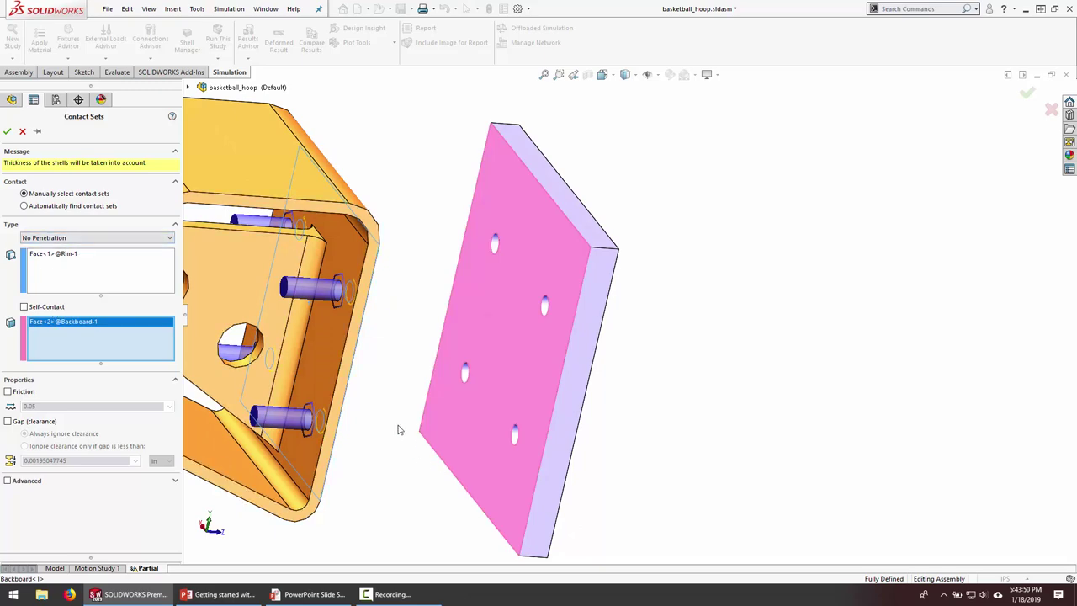
{"action": "middle_click_drag", "start_coordinate": [399, 428], "coordinate": [387, 405]}
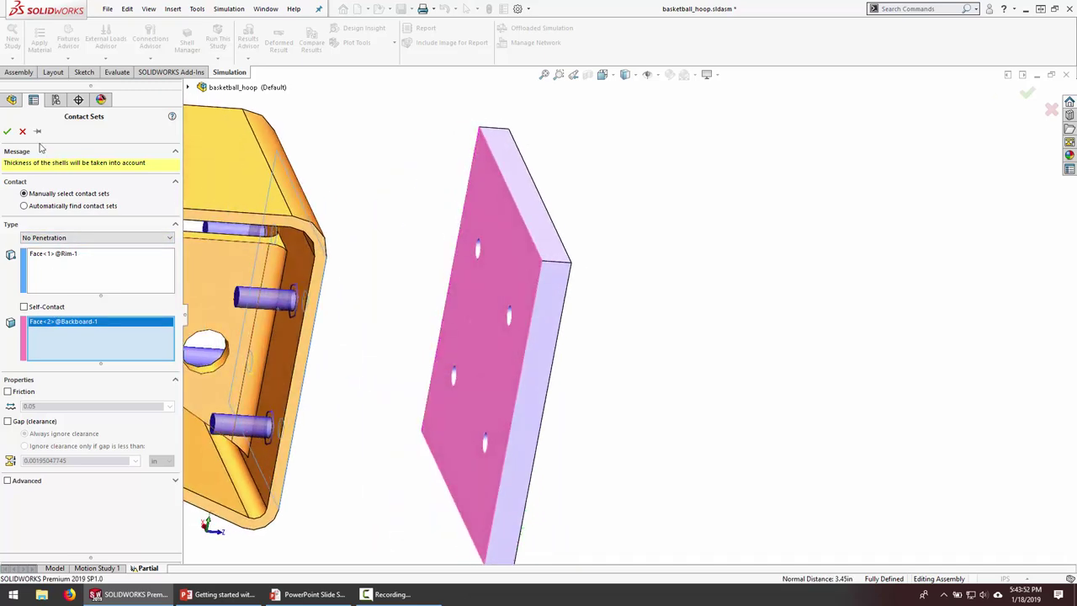
{"action": "left_click", "coordinate": [8, 132]}
{"action": "middle_click_drag", "start_coordinate": [440, 303], "coordinate": [539, 311]}
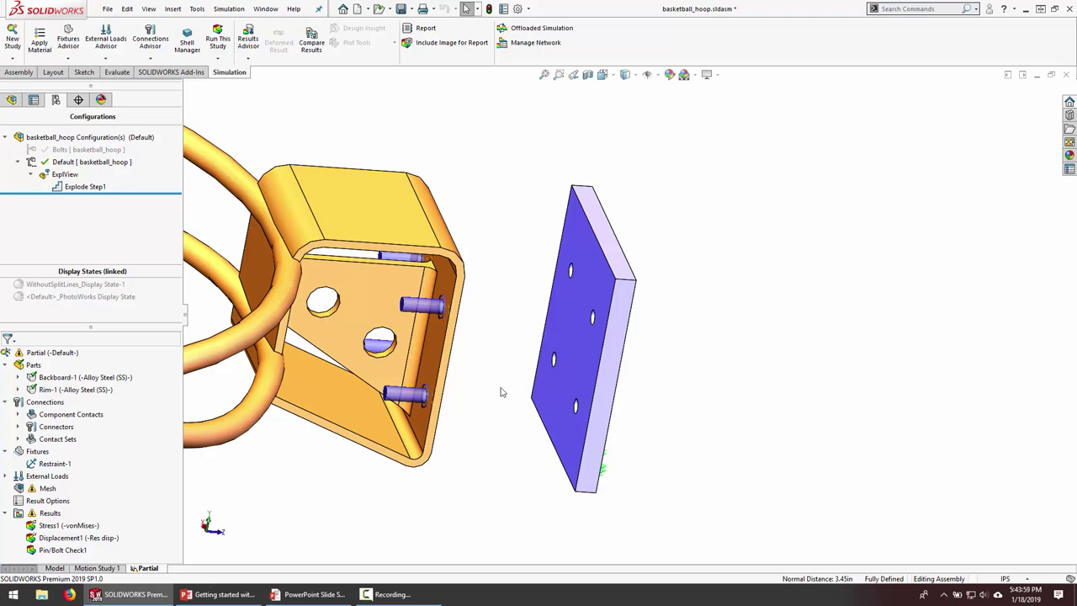
Create a new solid mesh and run the Partial study.
{"action": "middle_click_drag", "start_coordinate": [558, 360], "coordinate": [589, 345]}
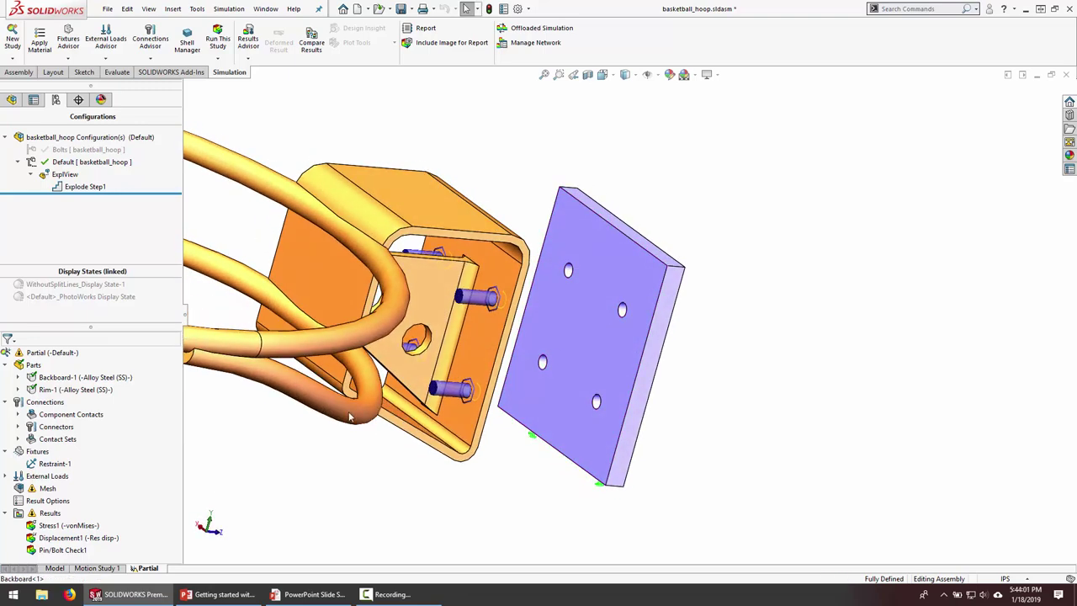
{"action": "right_click", "coordinate": [36, 493]}
{"action": "left_click", "coordinate": [92, 312]}
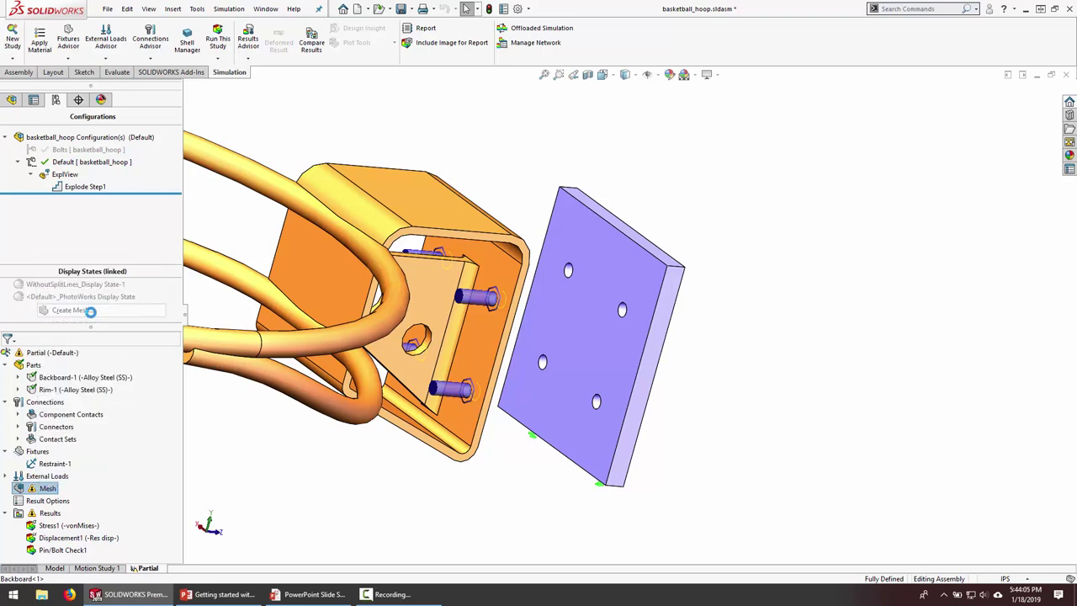
{"action": "left_click", "coordinate": [7, 131]}
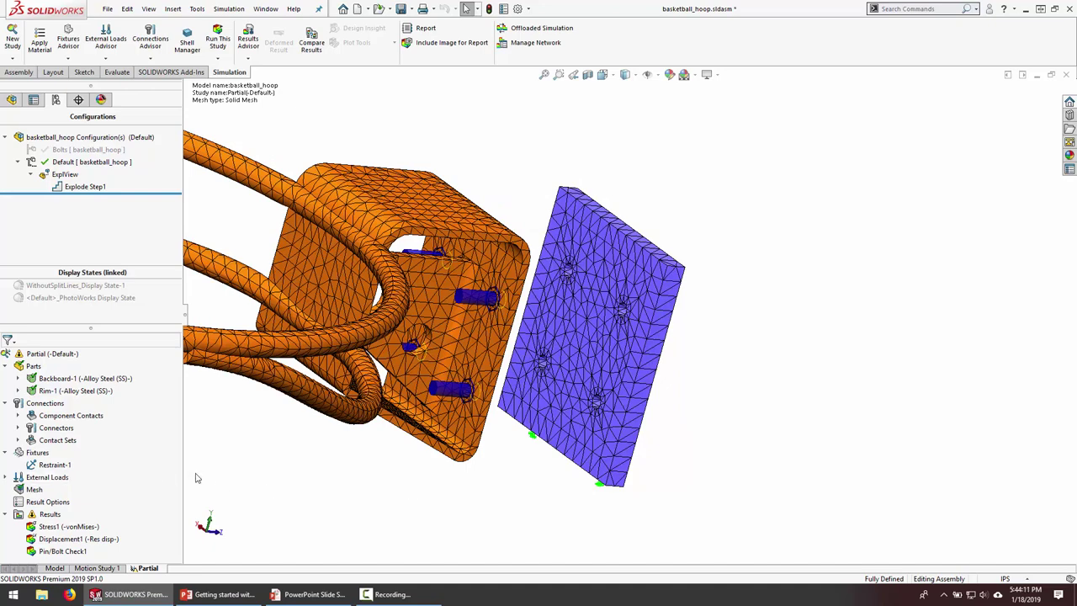
{"action": "right_click", "coordinate": [47, 353]}
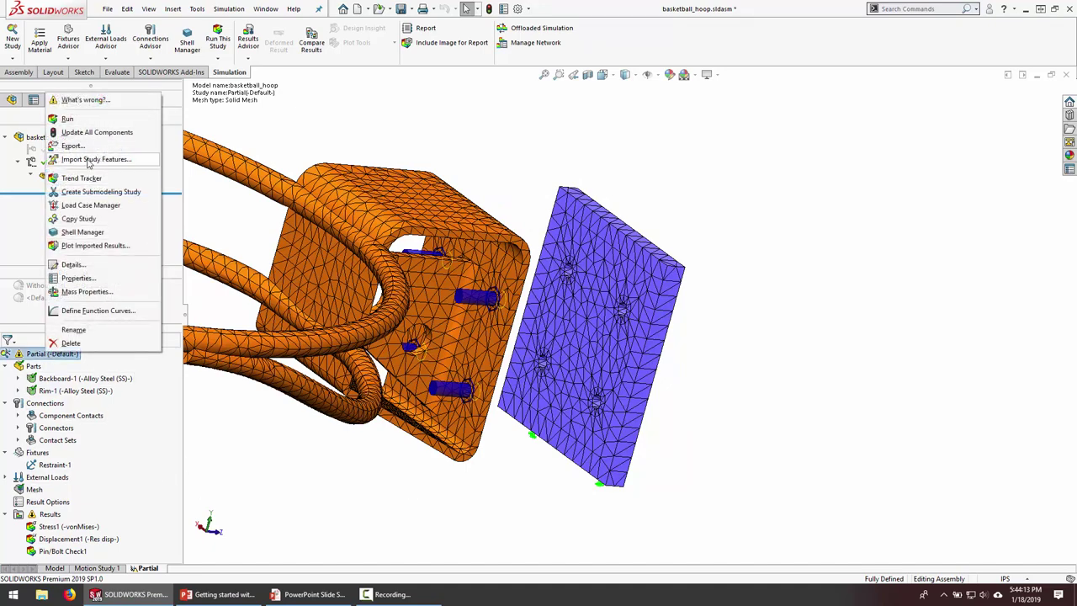
{"action": "left_click", "coordinate": [81, 122]}
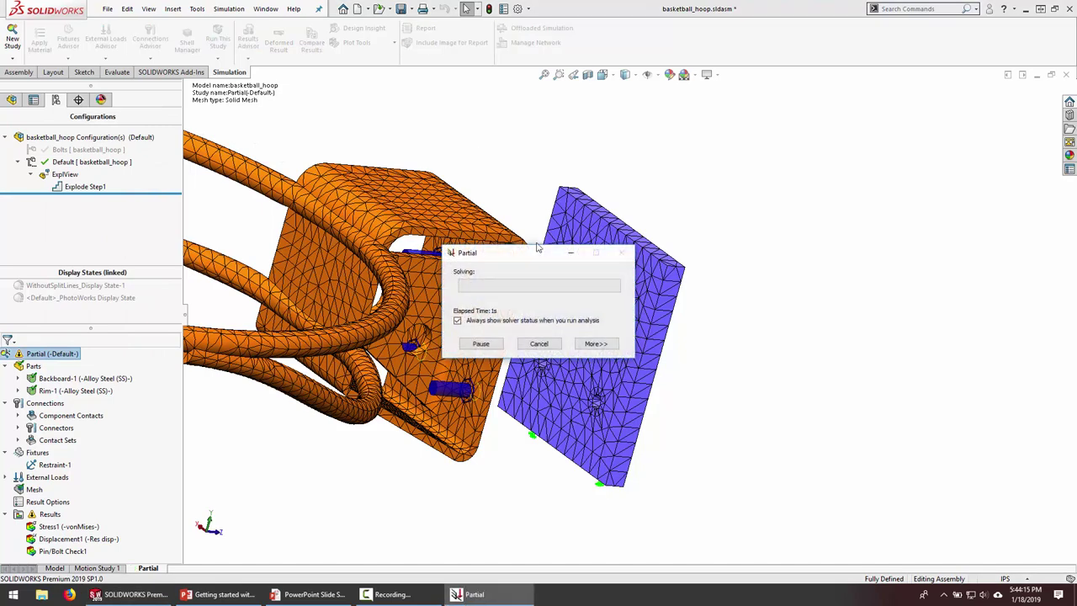
Read the excessive displacement warning and continue solving with small displacement.
{"action": "left_click", "coordinate": [596, 343]}
{"action": "left_click_drag", "start_coordinate": [537, 261], "coordinate": [500, 192]}
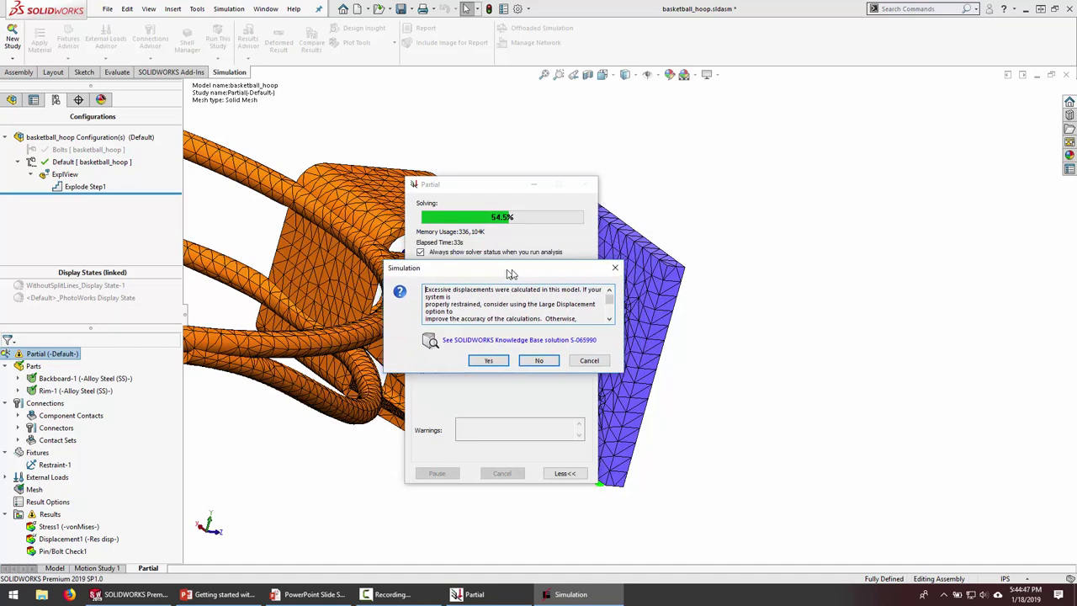
{"action": "left_click_drag", "start_coordinate": [510, 274], "coordinate": [657, 270]}
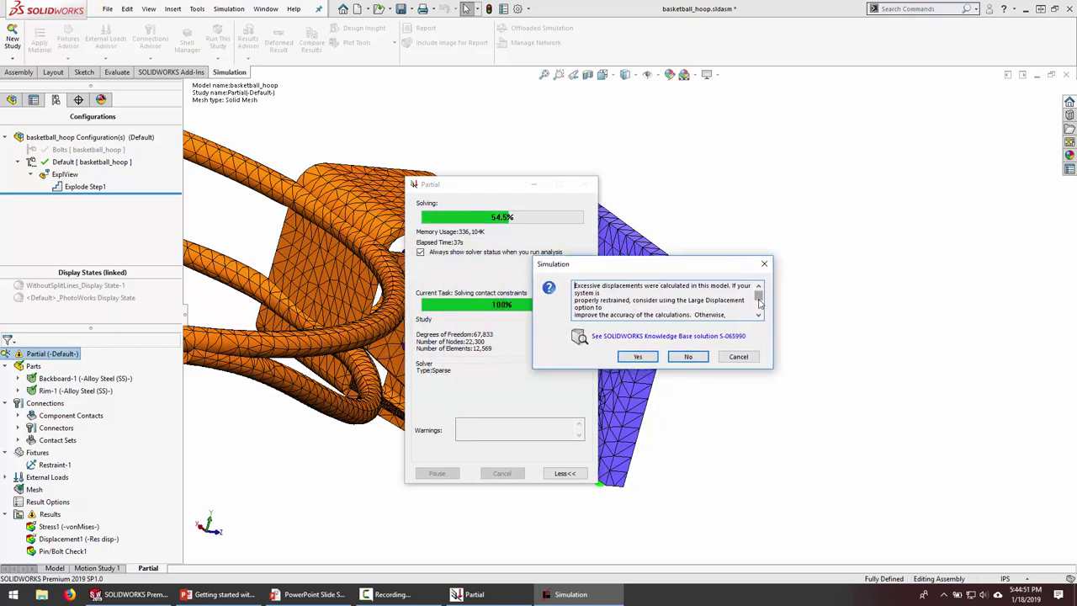
{"action": "left_click_drag", "start_coordinate": [759, 301], "coordinate": [760, 313]}
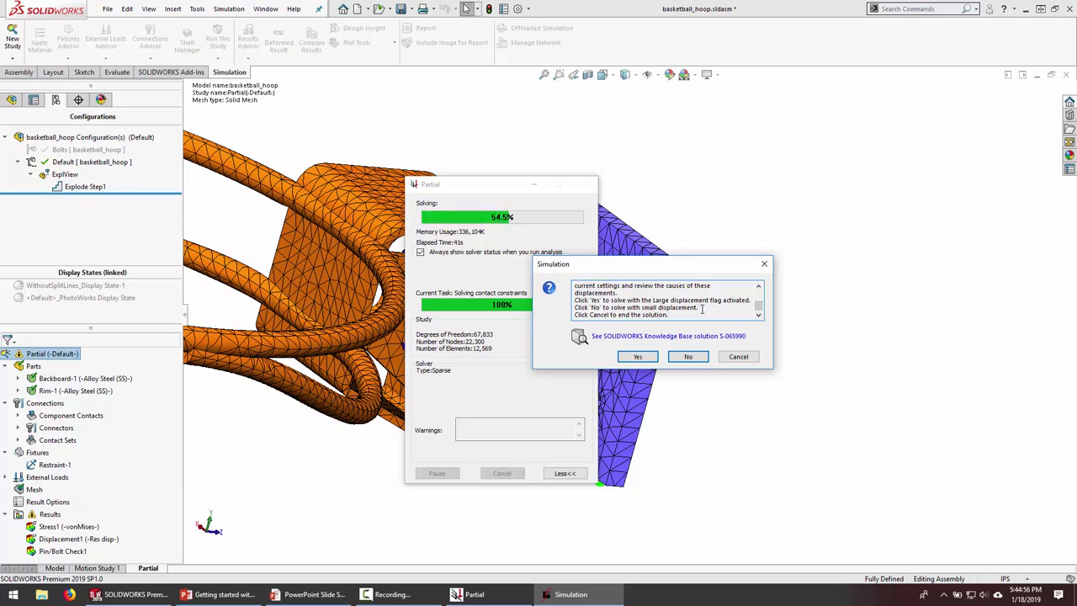
{"action": "left_click_drag", "start_coordinate": [700, 307], "coordinate": [573, 311]}
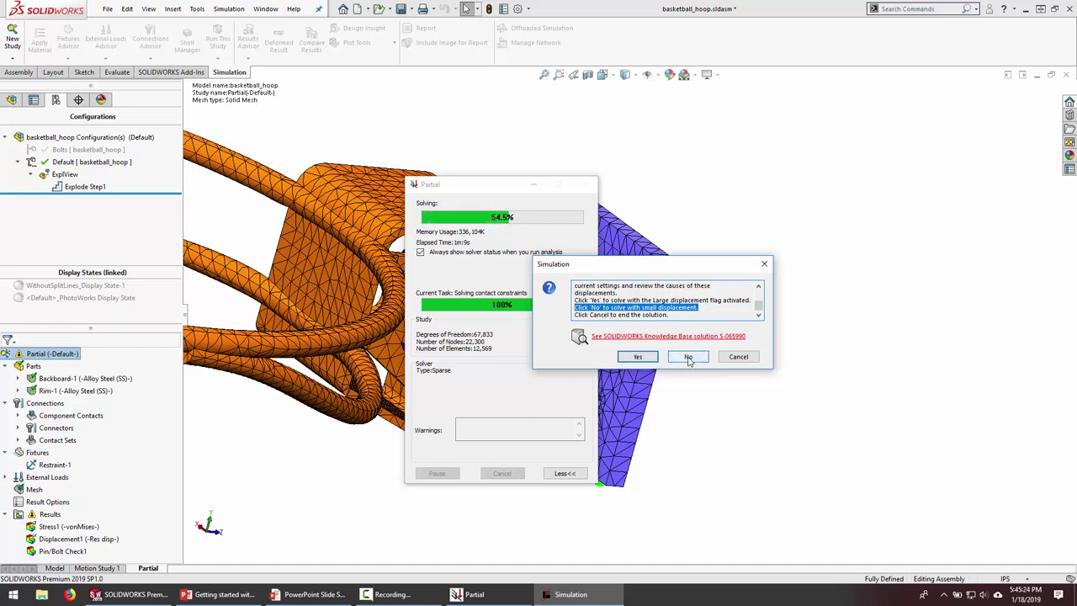
{"action": "left_click", "coordinate": [688, 357]}
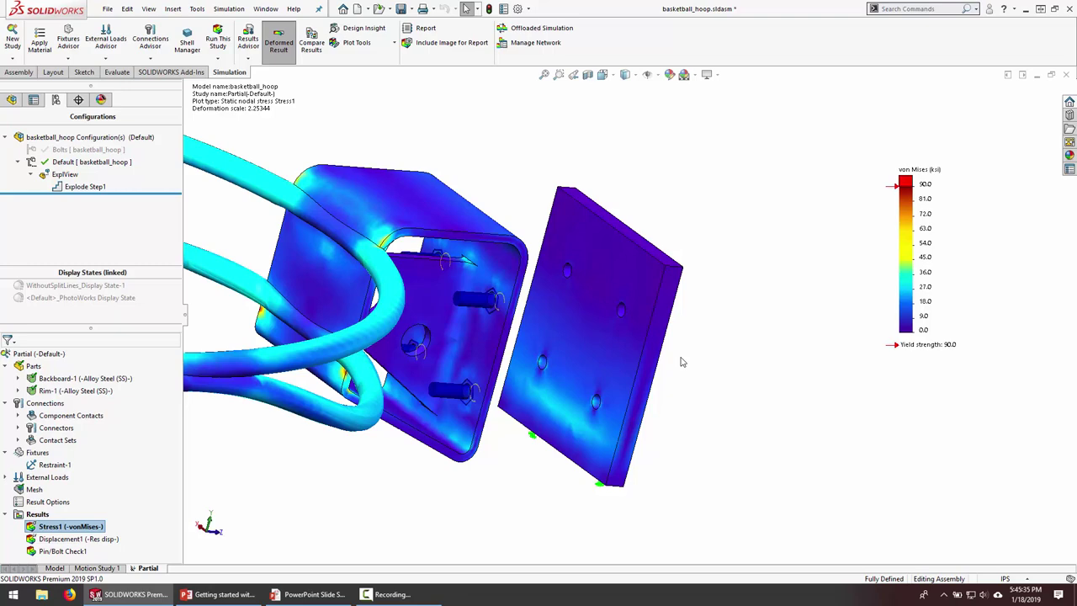
Collapse the exploded view and display the Displacement1 resultant plot (0–1 in scale).
{"action": "scroll", "coordinate": [607, 298], "scroll_direction": "up", "scroll_amount": 5}
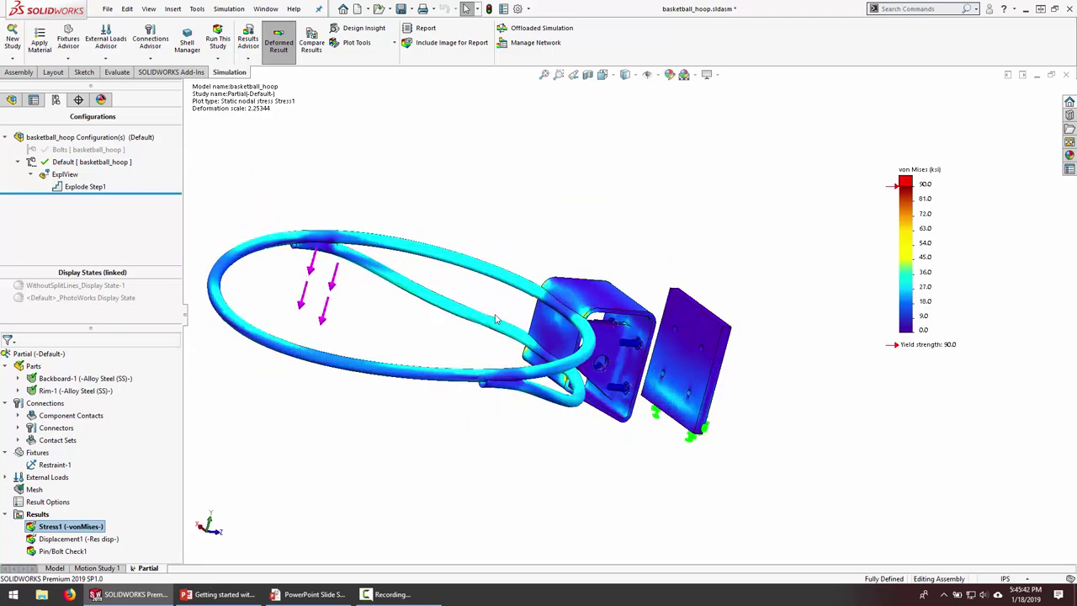
{"action": "middle_click_drag", "start_coordinate": [435, 330], "coordinate": [639, 379]}
{"action": "double_click", "coordinate": [66, 174]}
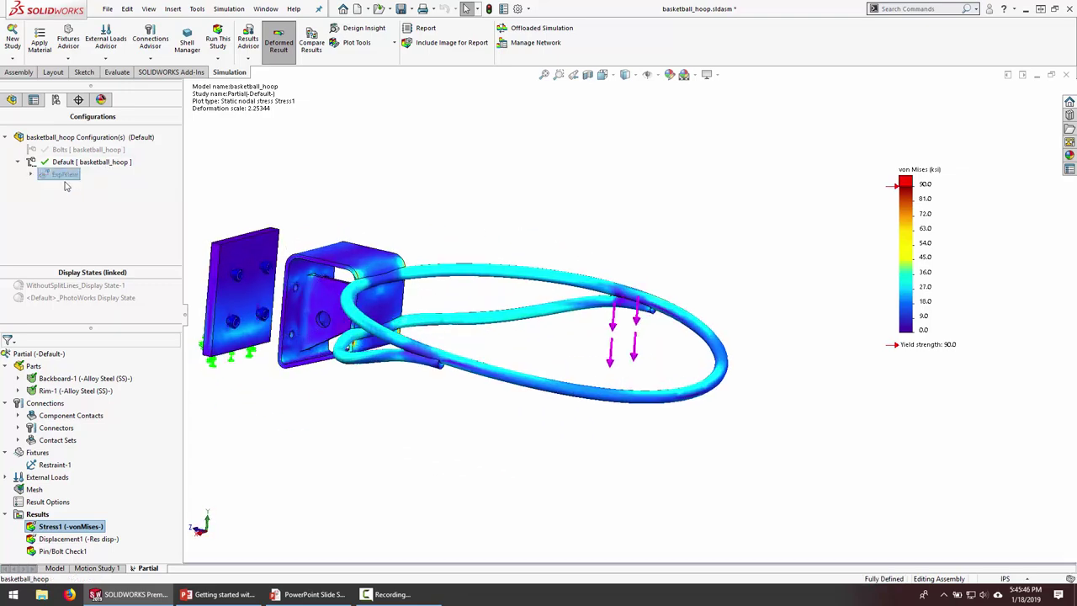
{"action": "double_click", "coordinate": [59, 538]}
{"action": "double_click", "coordinate": [63, 527]}
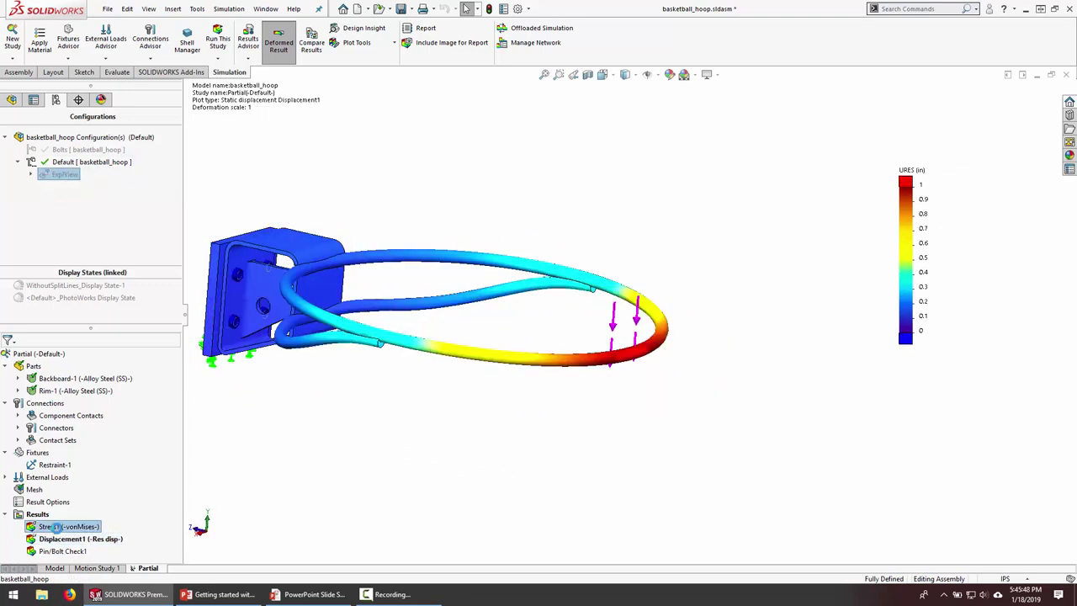
{"action": "middle_click_drag", "start_coordinate": [280, 406], "coordinate": [438, 310]}
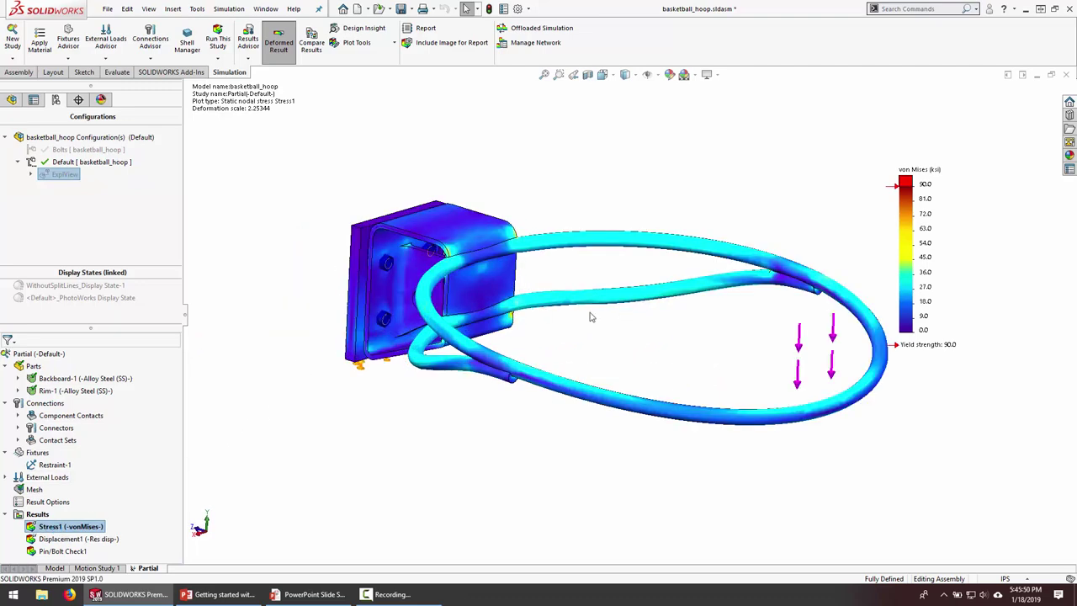
{"action": "middle_click_drag", "start_coordinate": [589, 316], "coordinate": [378, 389]}
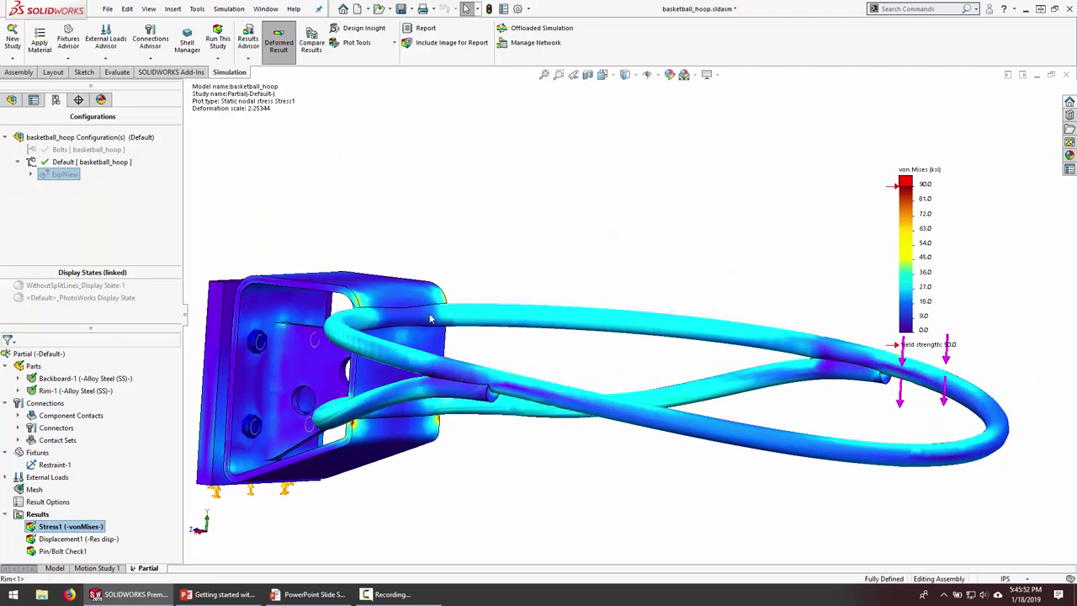
{"action": "middle_click_drag", "start_coordinate": [473, 304], "coordinate": [458, 360]}
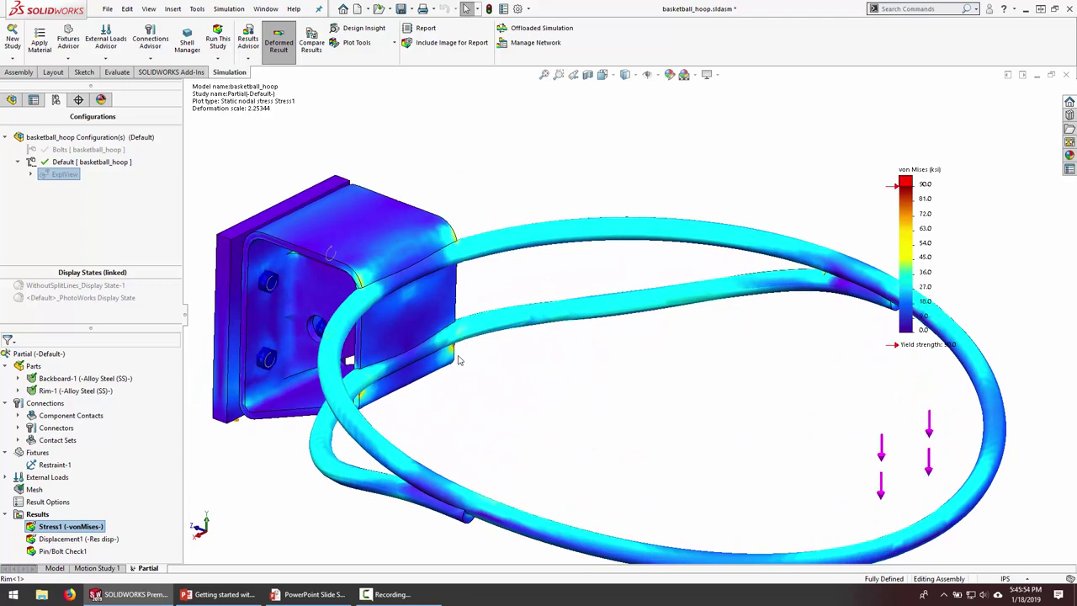
{"action": "scroll", "coordinate": [592, 402], "scroll_direction": "up", "scroll_amount": 2}
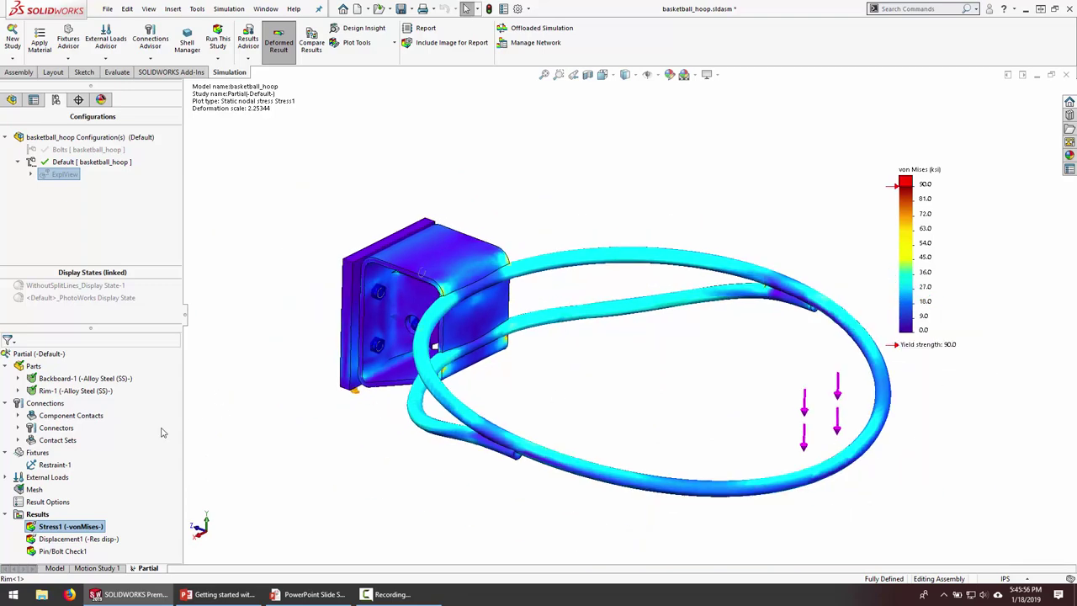
{"action": "double_click", "coordinate": [50, 537]}
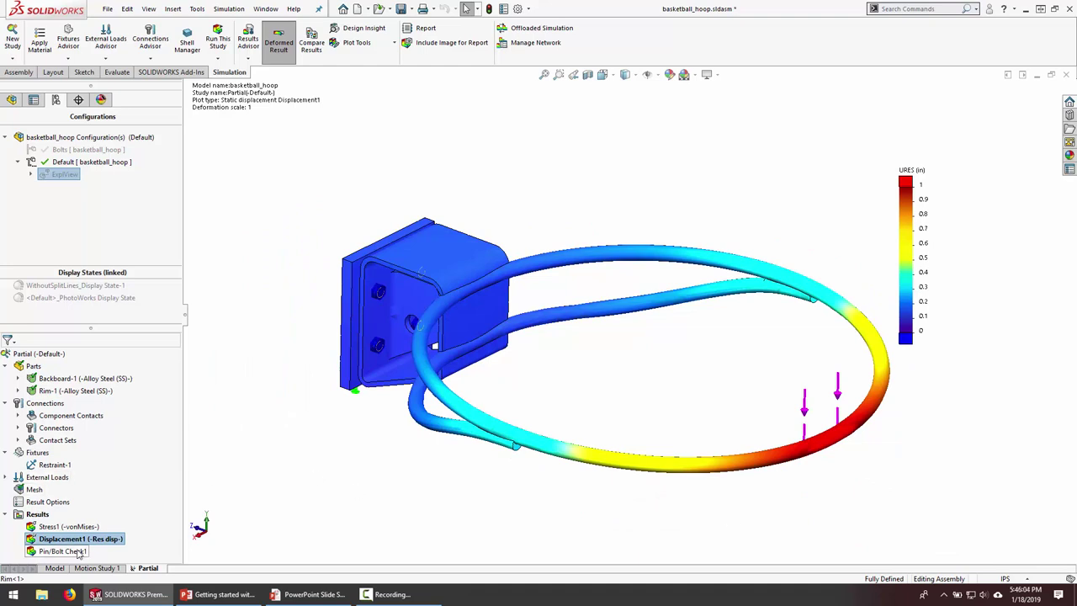
Inspect Pin/Bolt Check1's Counterbore with Nut-8 (FOS 1.83837 vs 2) and open connector force details.
{"action": "right_click", "coordinate": [39, 516]}
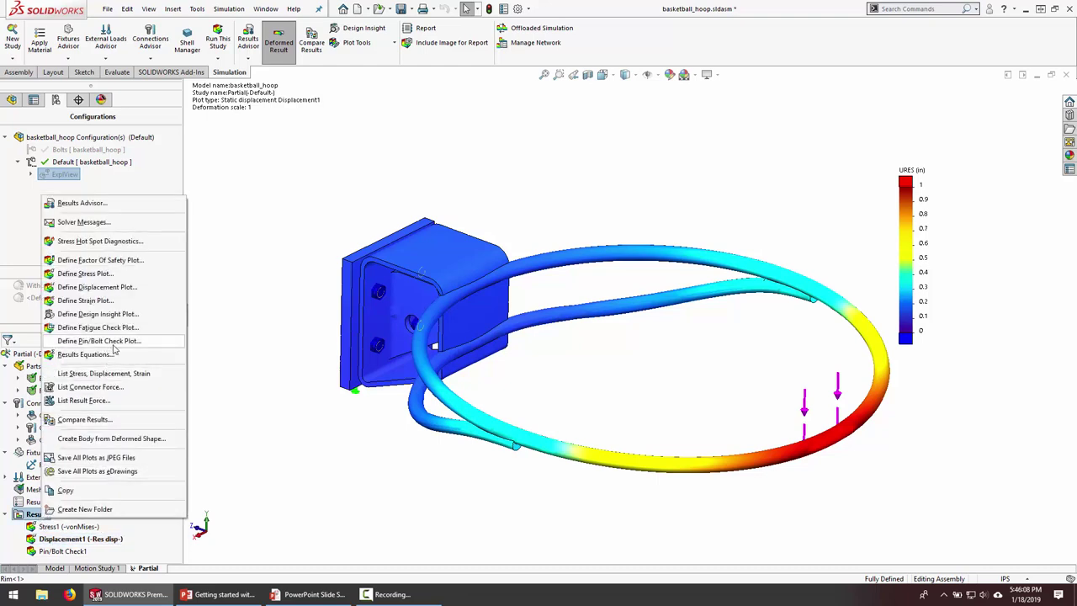
{"action": "key", "text": "Escape"}
{"action": "double_click", "coordinate": [68, 551]}
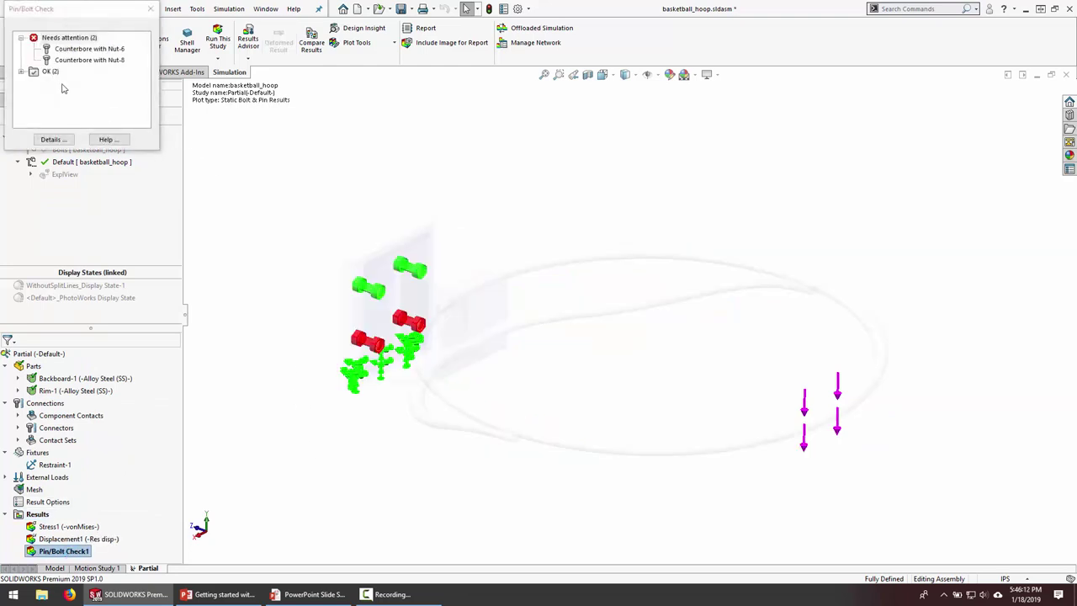
{"action": "left_click", "coordinate": [28, 71]}
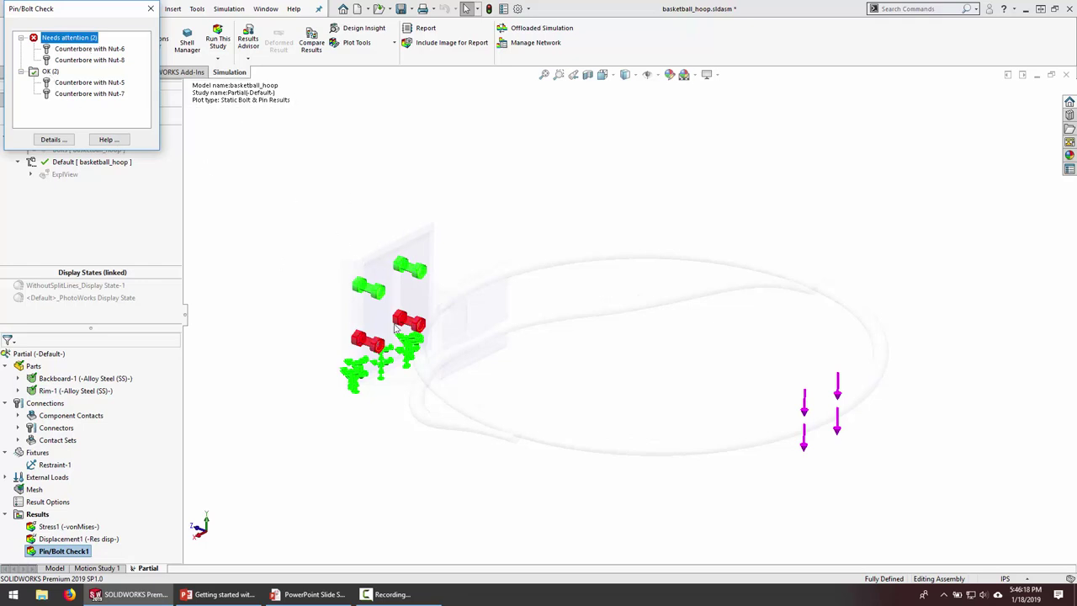
{"action": "left_click", "coordinate": [81, 61]}
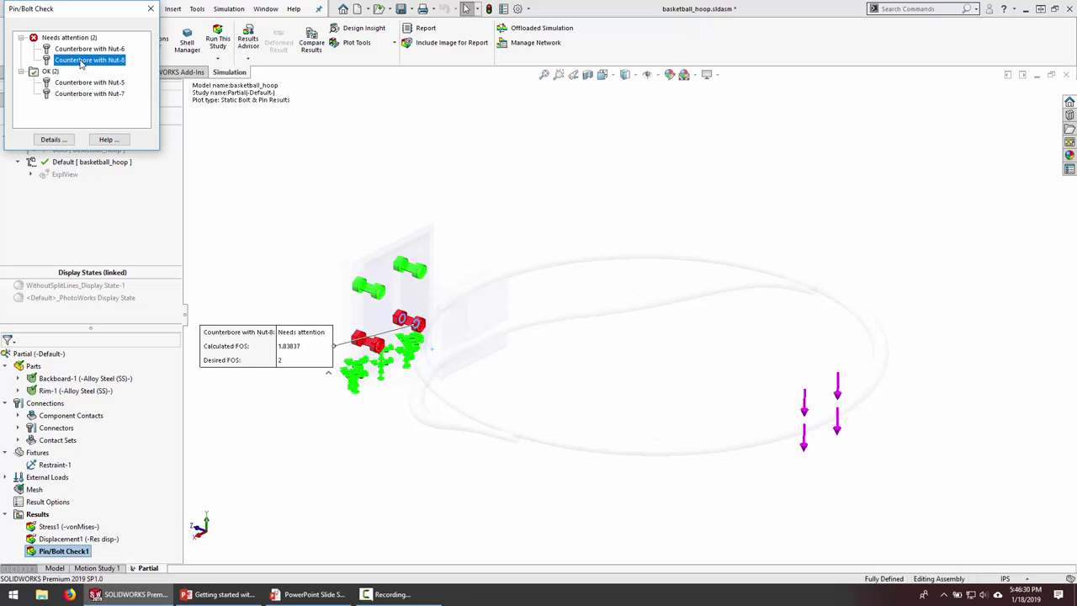
{"action": "left_click", "coordinate": [42, 139]}
{"action": "left_click", "coordinate": [126, 48]}
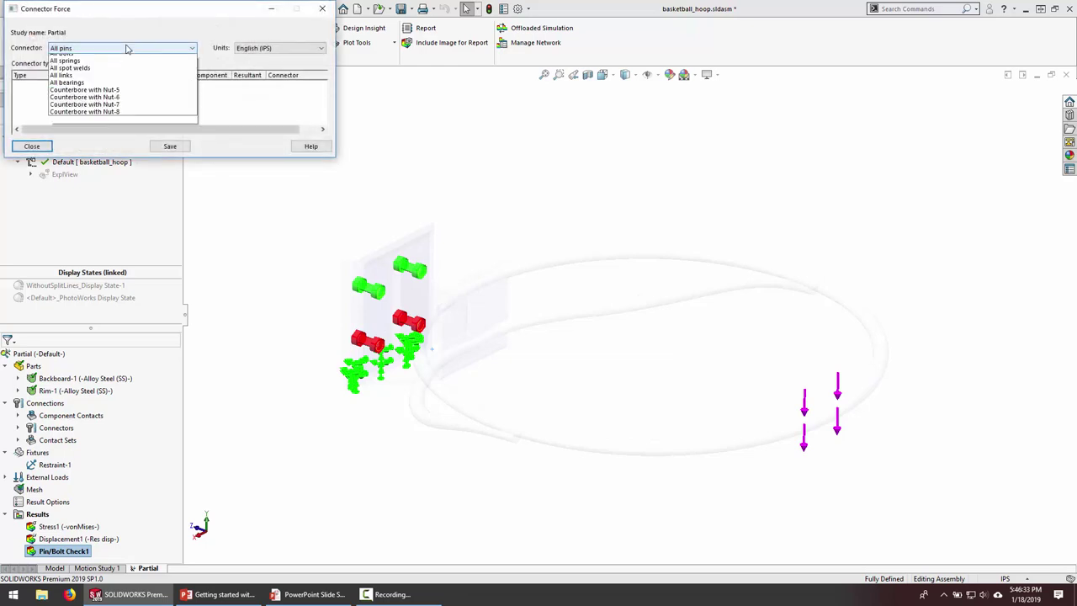
List connector forces for all bolts in an enlarged table and select the Nut-6 and Nut-5 shear rows.
{"action": "left_click", "coordinate": [100, 71]}
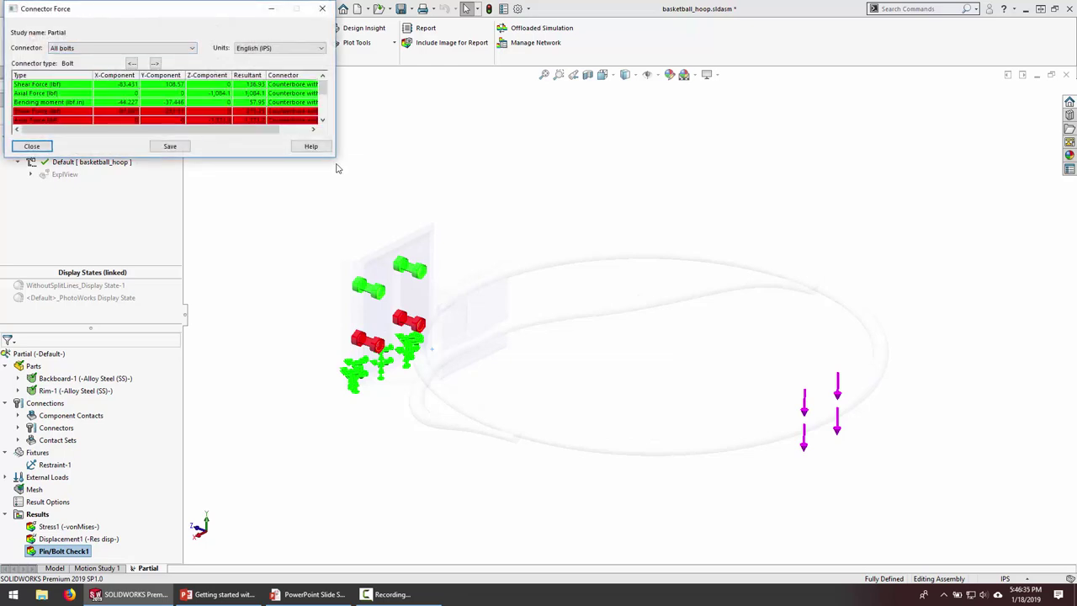
{"action": "left_click_drag", "start_coordinate": [334, 156], "coordinate": [393, 245]}
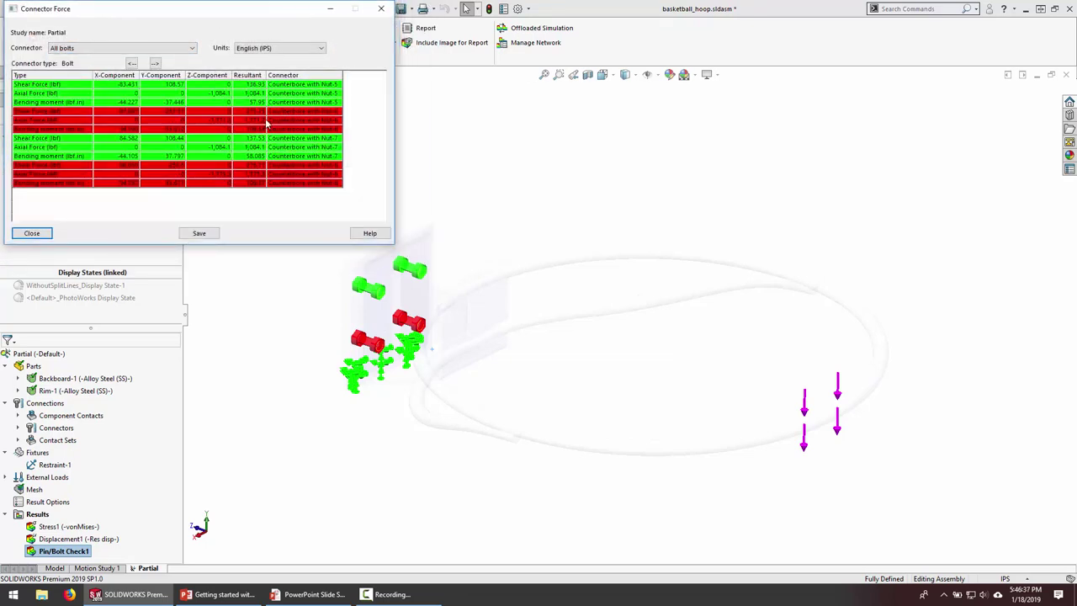
{"action": "left_click", "coordinate": [257, 116]}
{"action": "left_click", "coordinate": [255, 87]}
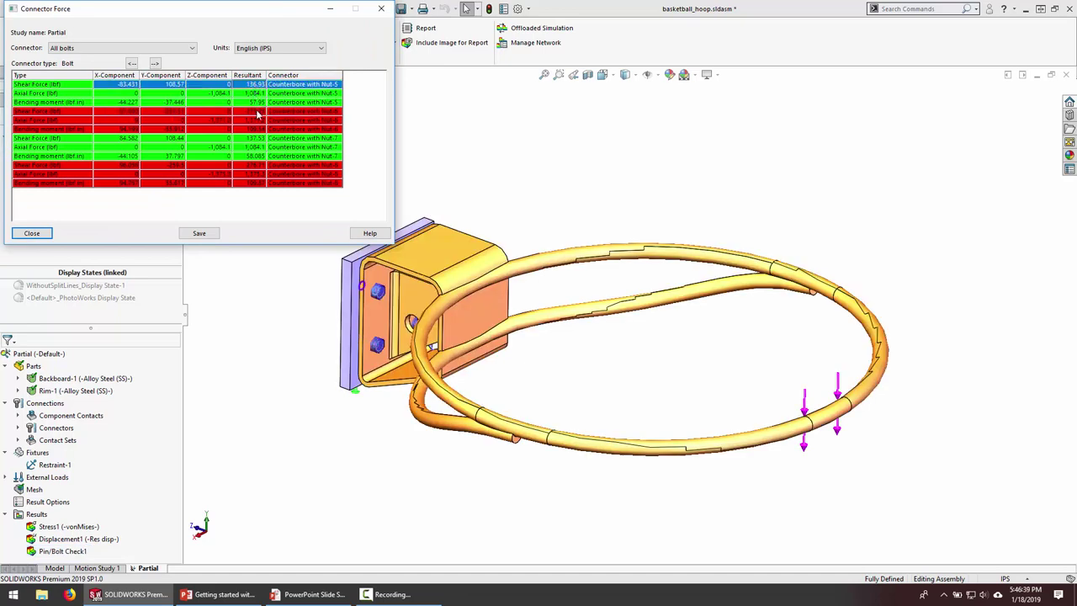
{"action": "left_click", "coordinate": [257, 112]}
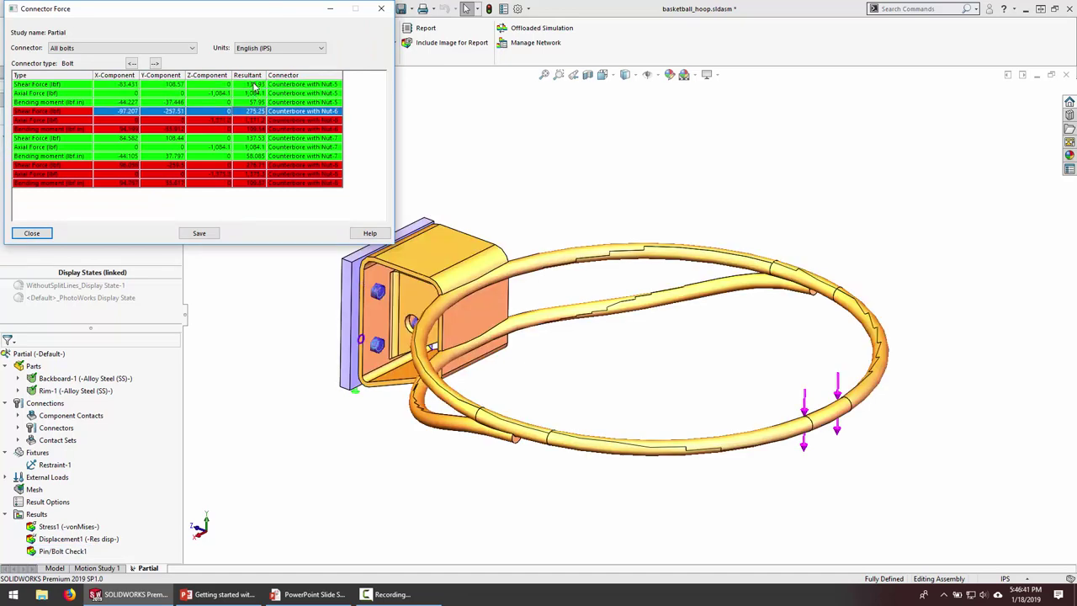
Compare the Nut-5 and Nut-6 shear force rows, orbit the ring edge-on, and close the table.
{"action": "left_click", "coordinate": [254, 85]}
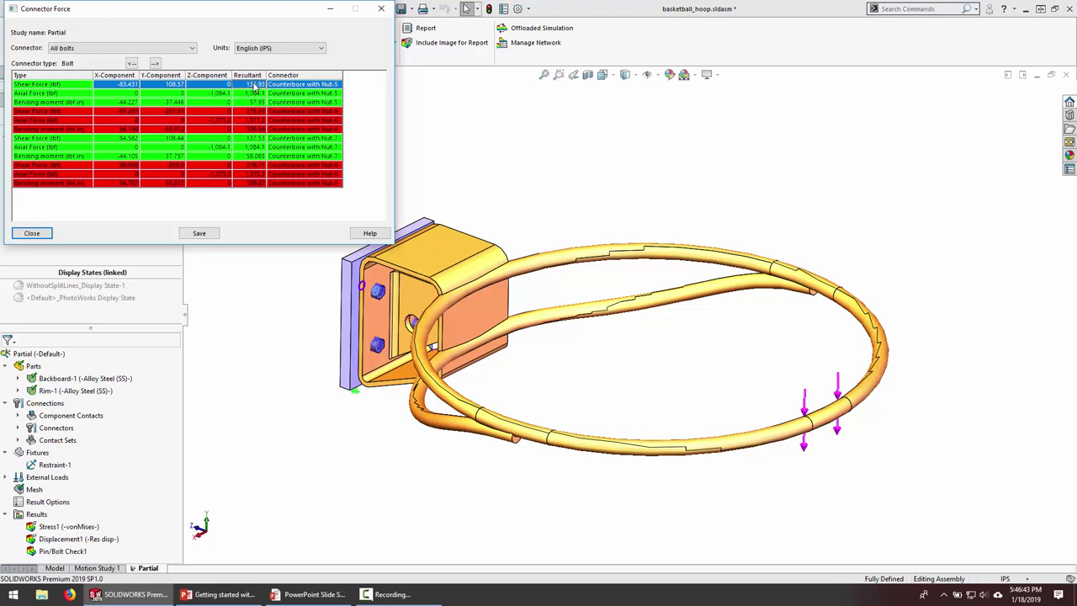
{"action": "left_click", "coordinate": [254, 111]}
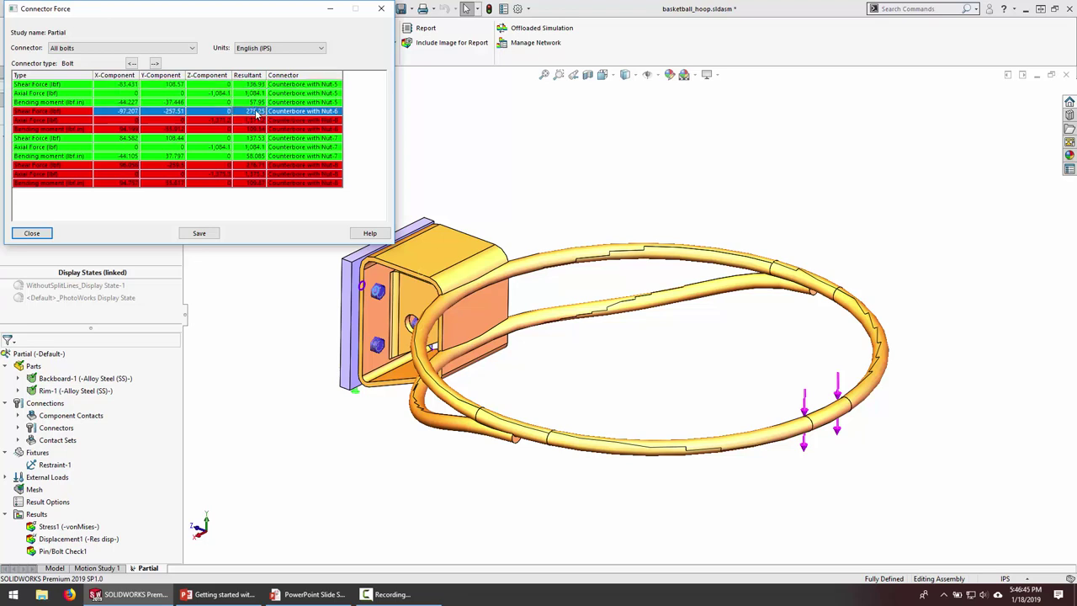
{"action": "left_click", "coordinate": [255, 85]}
{"action": "left_click", "coordinate": [255, 112]}
{"action": "mouse_move", "coordinate": [454, 342]}
{"action": "middle_mouse_down"}
{"action": "mouse_move", "coordinate": [446, 340]}
{"action": "mouse_move", "coordinate": [462, 335]}
{"action": "middle_mouse_up"}
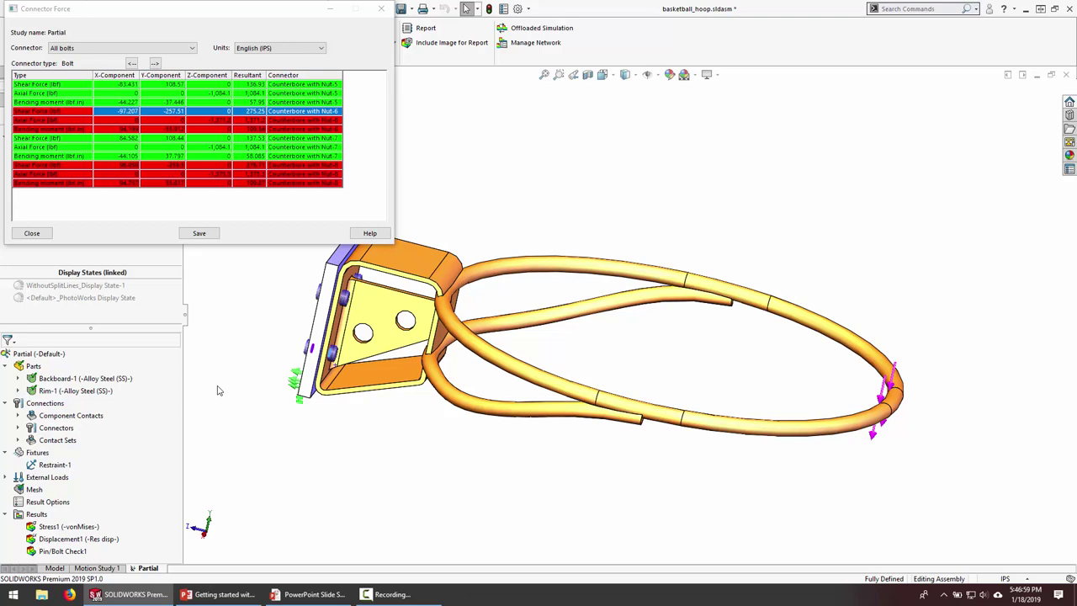
{"action": "left_click", "coordinate": [378, 12]}
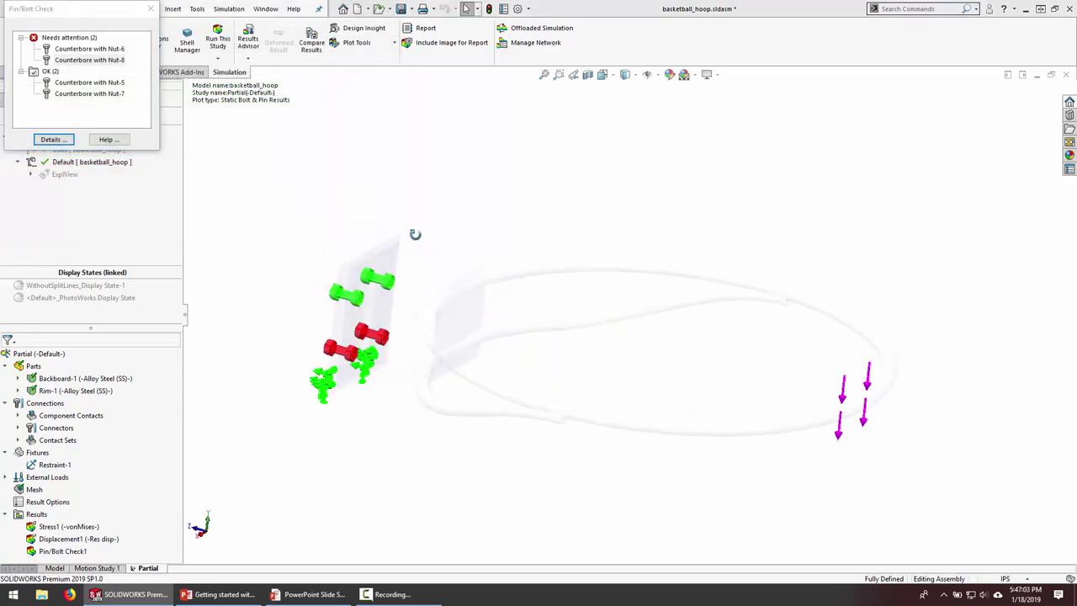
Close the Pin/Bolt Check results and switch to the 'Assembly connections' presentation slide.
{"action": "middle_click_drag", "start_coordinate": [415, 234], "coordinate": [376, 314]}
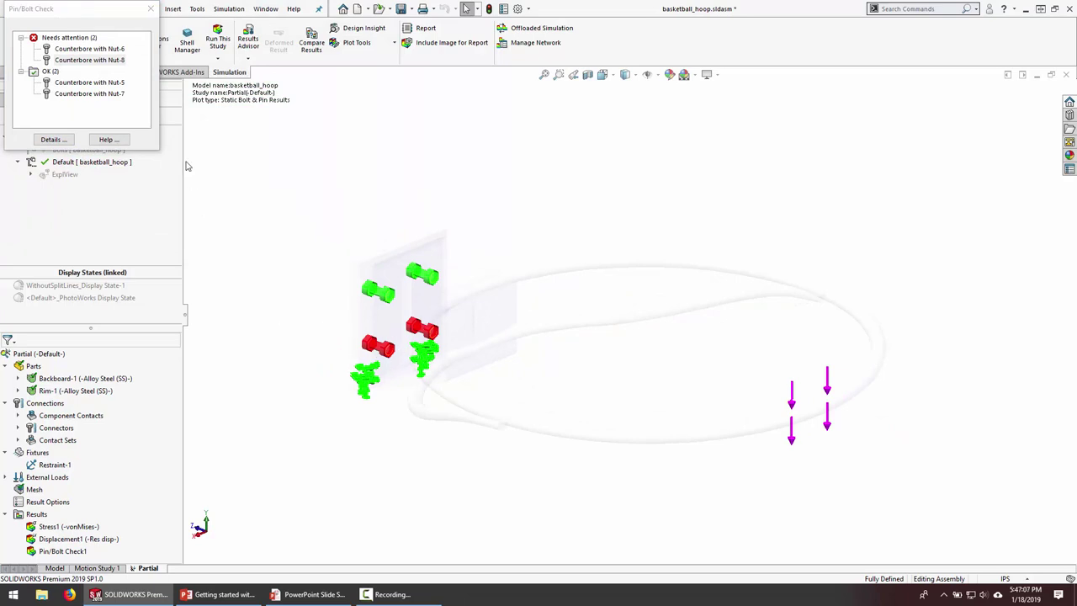
{"action": "left_click", "coordinate": [150, 9]}
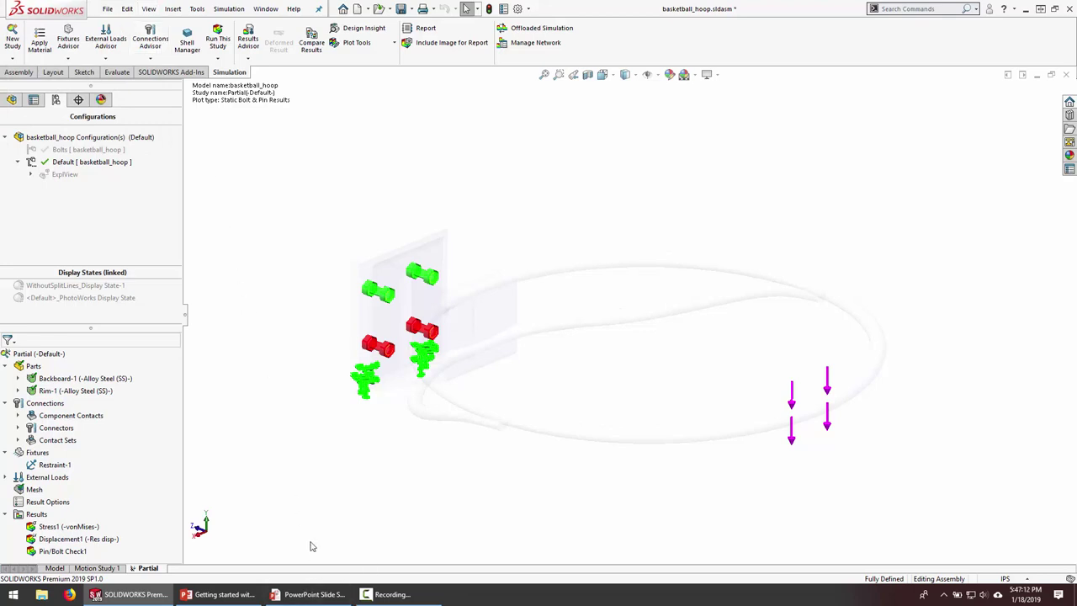
{"action": "key", "text": "alt+Tab"}
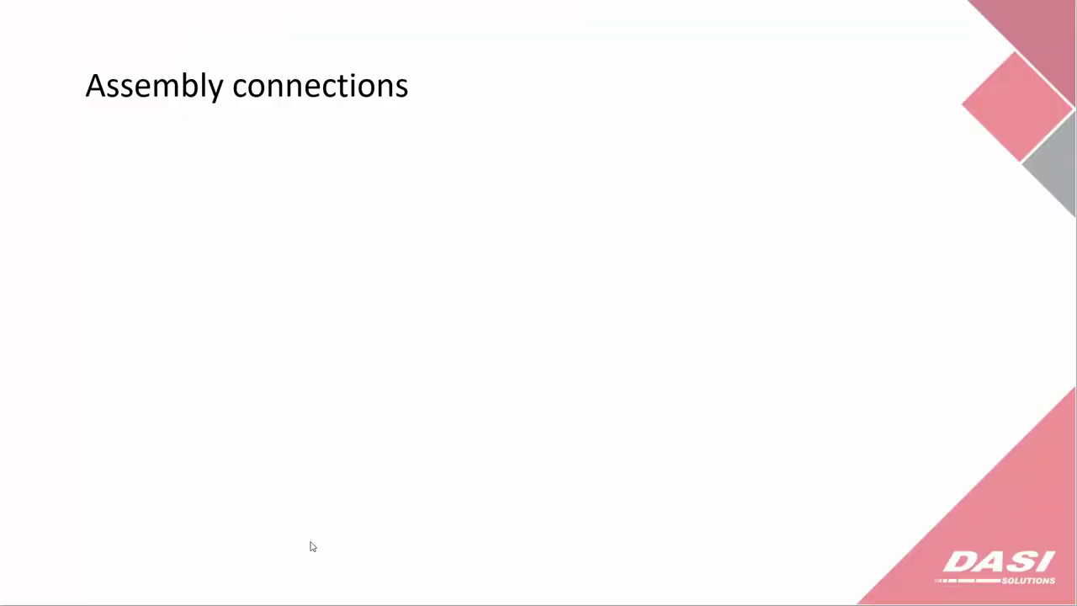
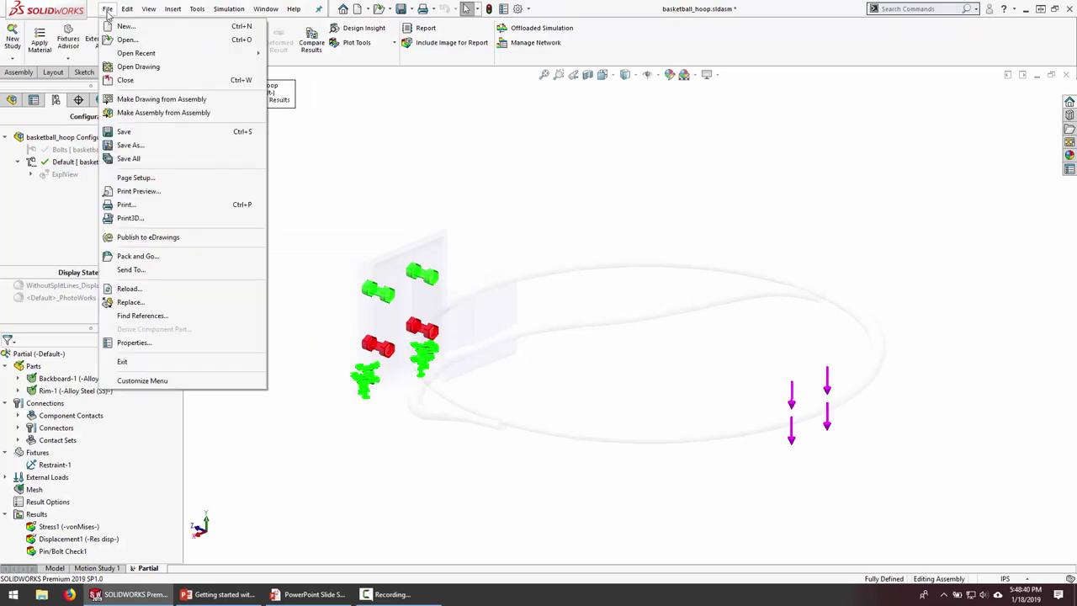
Open valve_cam.sldasm from the recent files list.
{"action": "mouse_move", "coordinate": [138, 53]}
{"action": "left_click", "coordinate": [311, 80]}
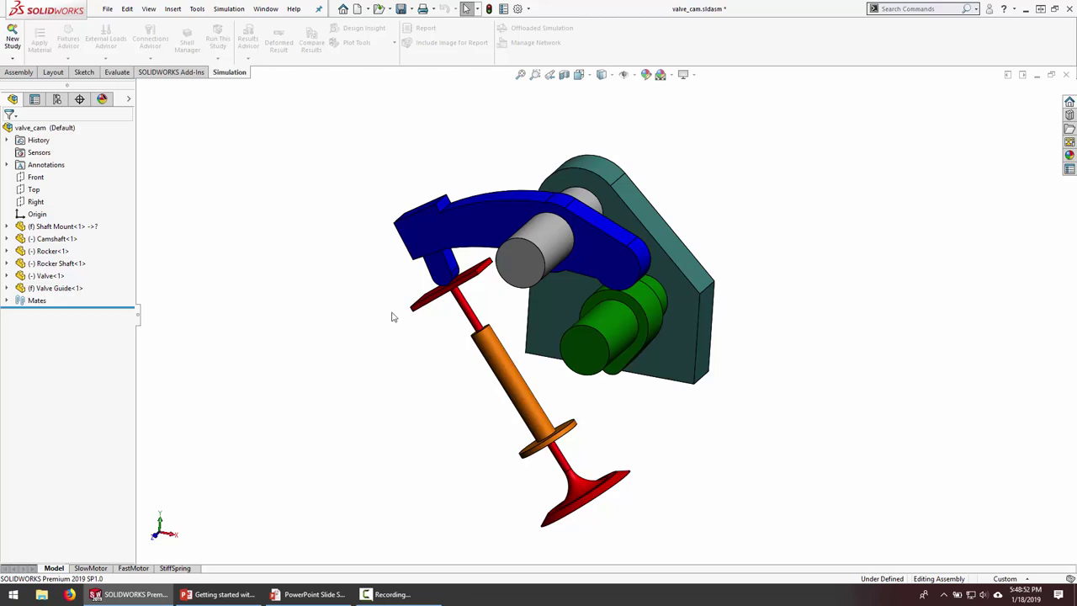
Rotate the camshaft and swing the rocker to test their motion.
{"action": "left_click", "coordinate": [605, 319]}
{"action": "left_click_drag", "start_coordinate": [648, 401], "coordinate": [542, 233]}
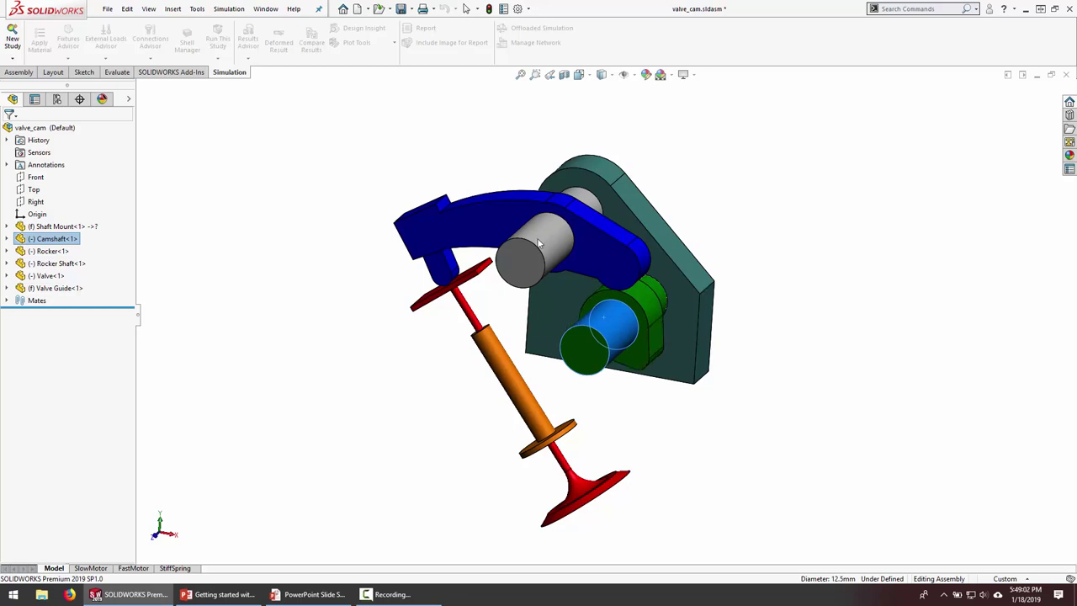
{"action": "left_click_drag", "start_coordinate": [601, 265], "coordinate": [505, 320]}
Undo the test movements three times, then bring up the SOLIDWORKS Add-Ins.
{"action": "left_click", "coordinate": [403, 482]}
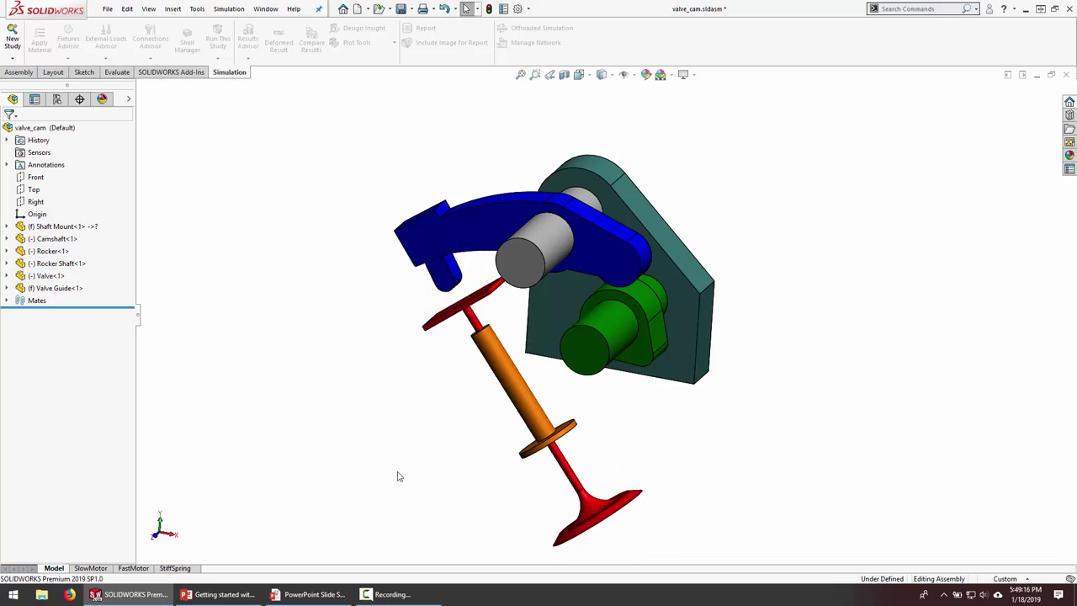
{"action": "left_click", "coordinate": [445, 9]}
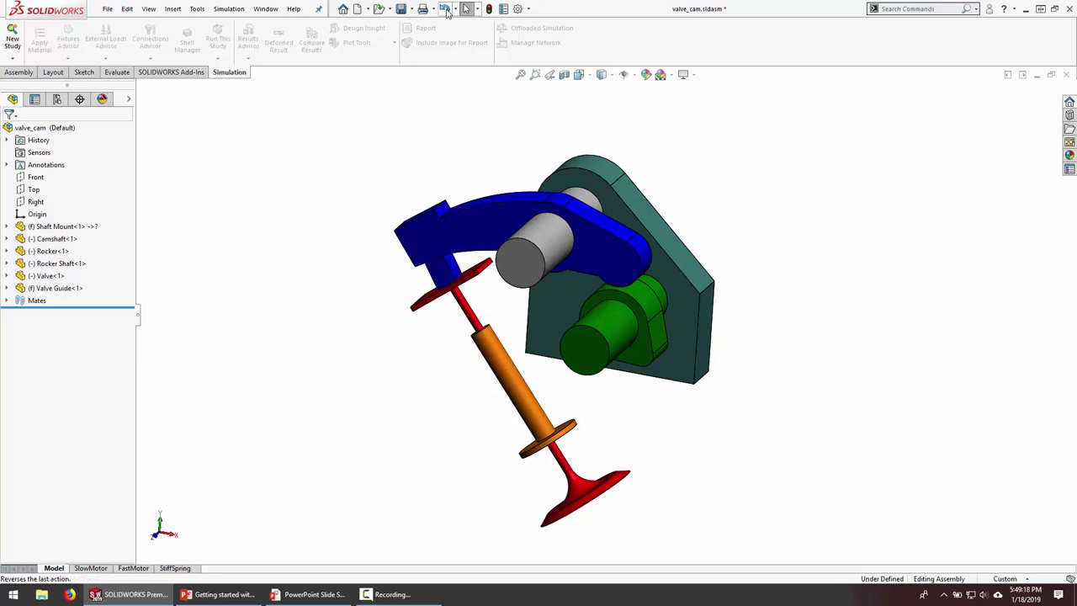
{"action": "left_click", "coordinate": [445, 9]}
{"action": "left_click", "coordinate": [445, 9]}
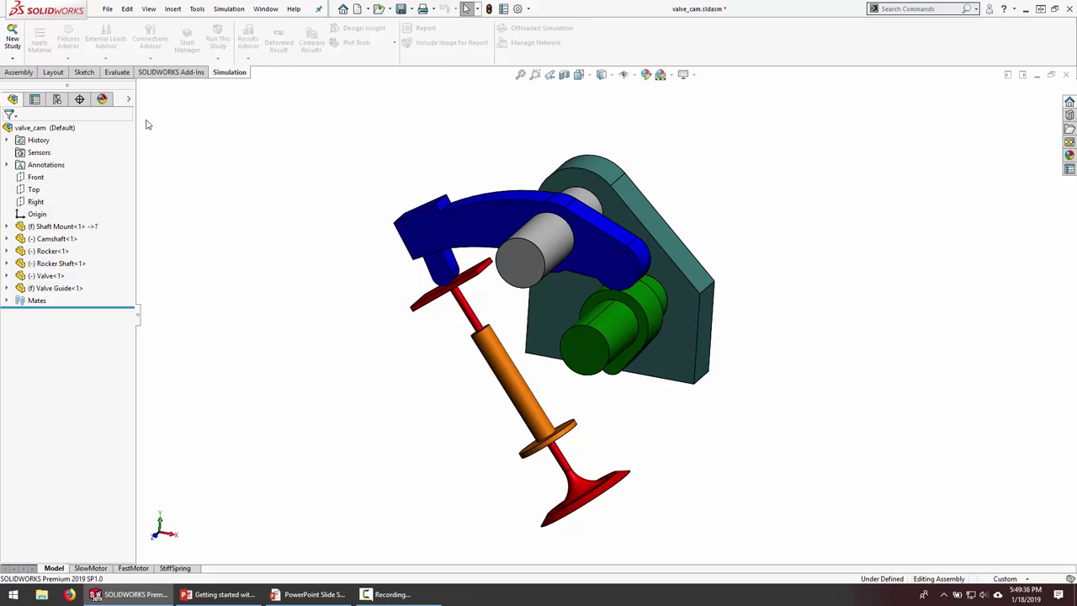
{"action": "left_click", "coordinate": [169, 73]}
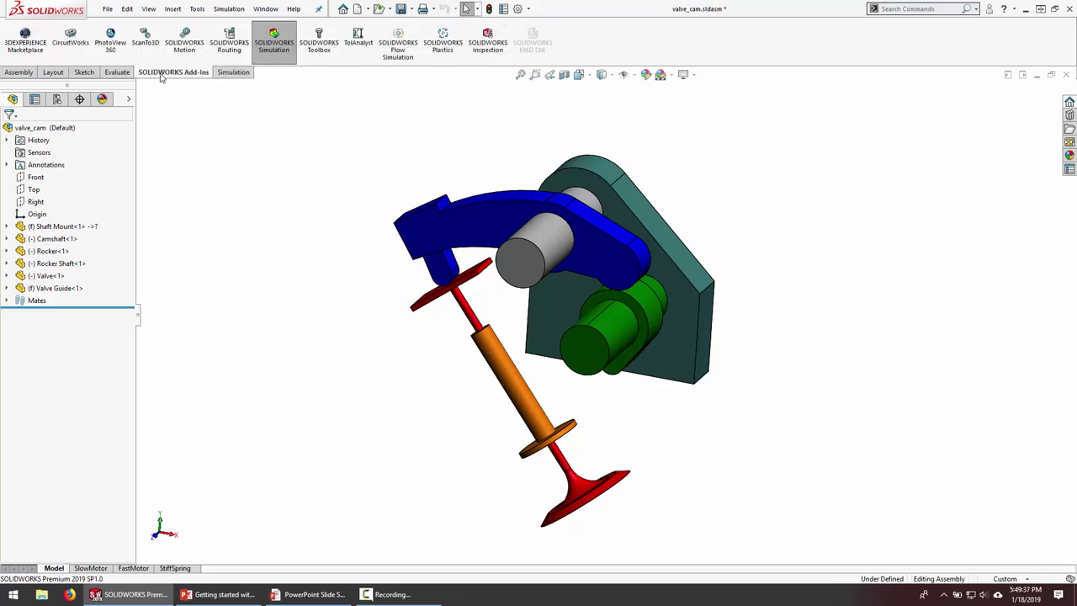
Enable the SOLIDWORKS Motion add-in and return to the Assembly commands.
{"action": "left_click", "coordinate": [195, 46]}
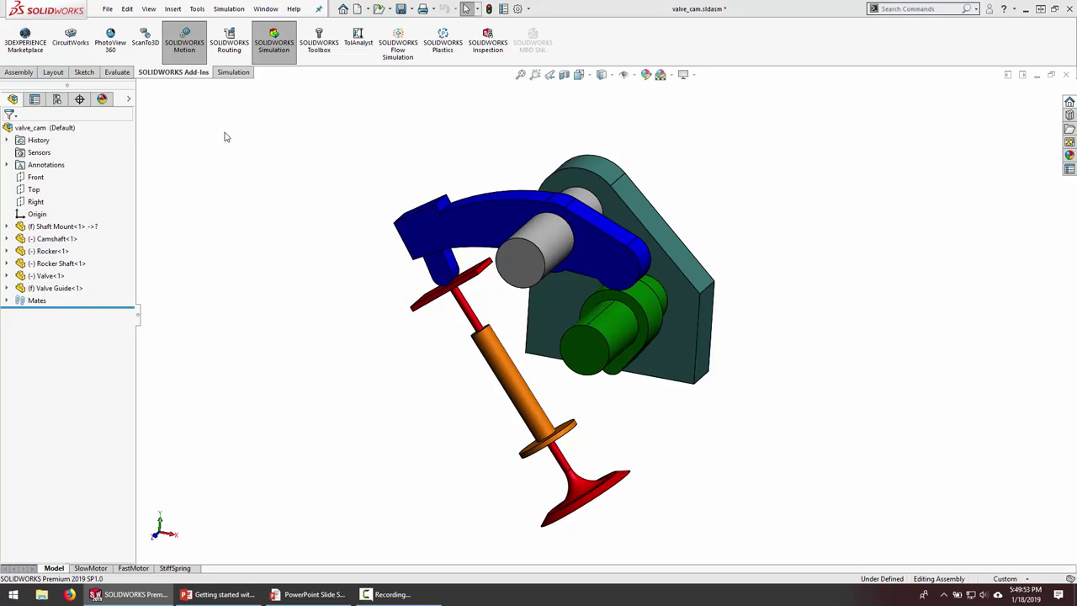
{"action": "left_click", "coordinate": [18, 73]}
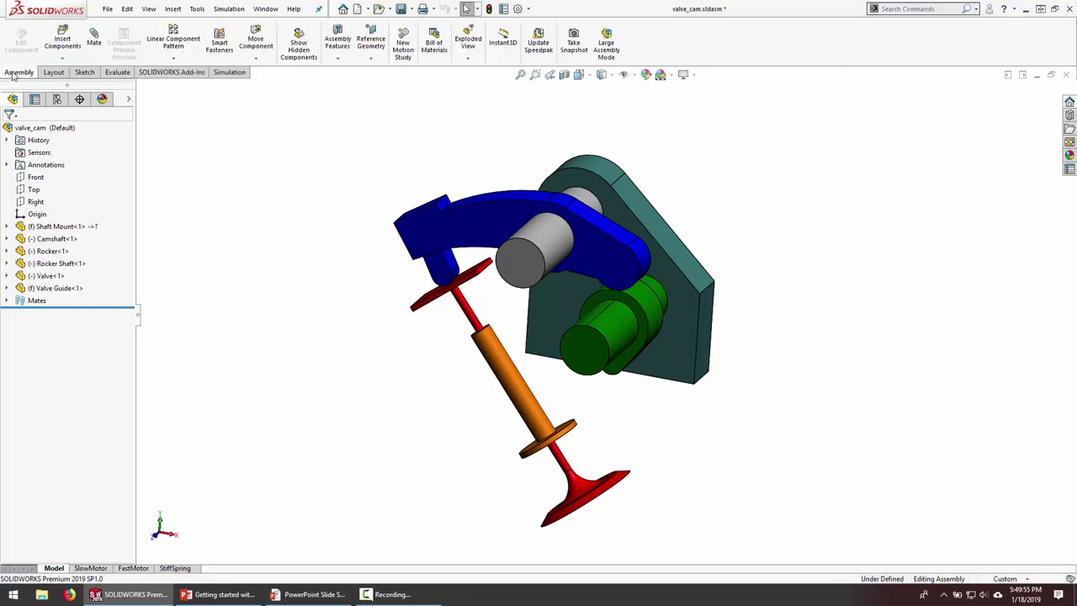
Create Motion Study 1 as a Motion Analysis study with view-key playback disabled.
{"action": "left_click", "coordinate": [404, 47]}
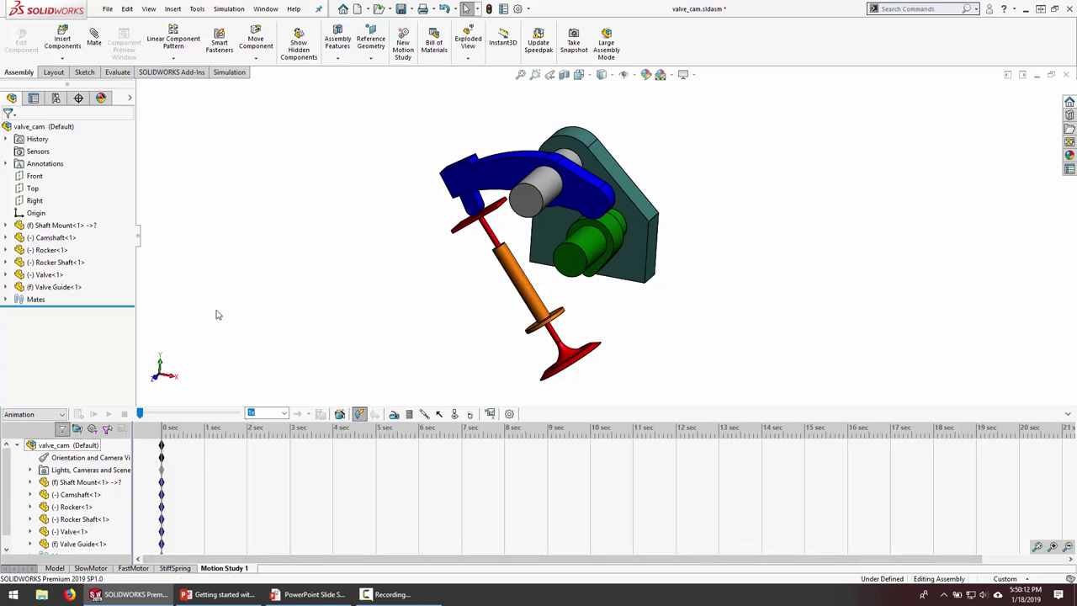
{"action": "left_click", "coordinate": [49, 415]}
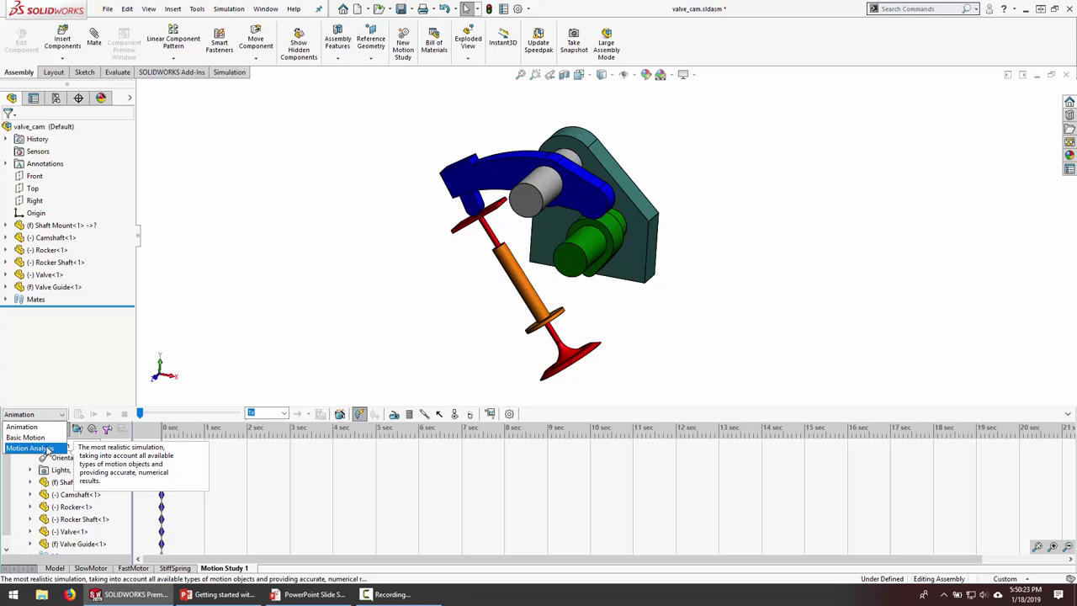
{"action": "left_click", "coordinate": [48, 450]}
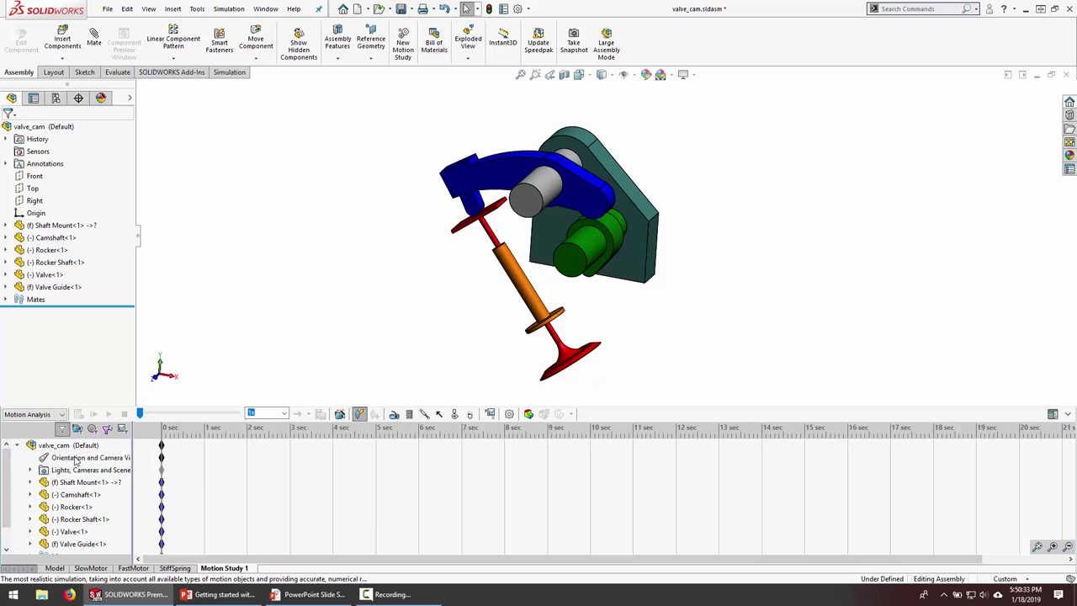
{"action": "right_click", "coordinate": [76, 460]}
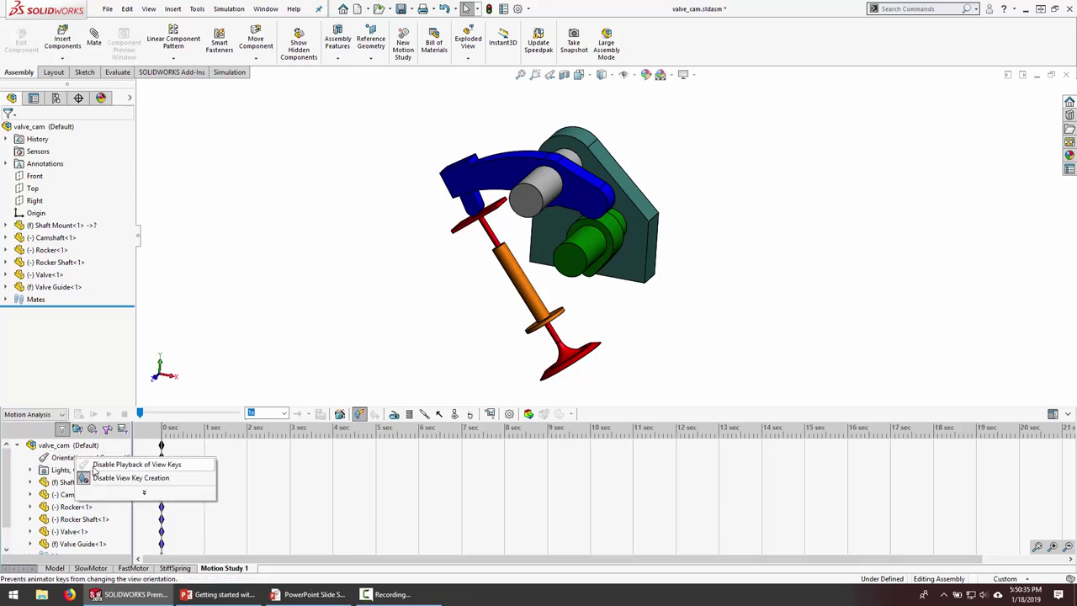
{"action": "left_click", "coordinate": [94, 467]}
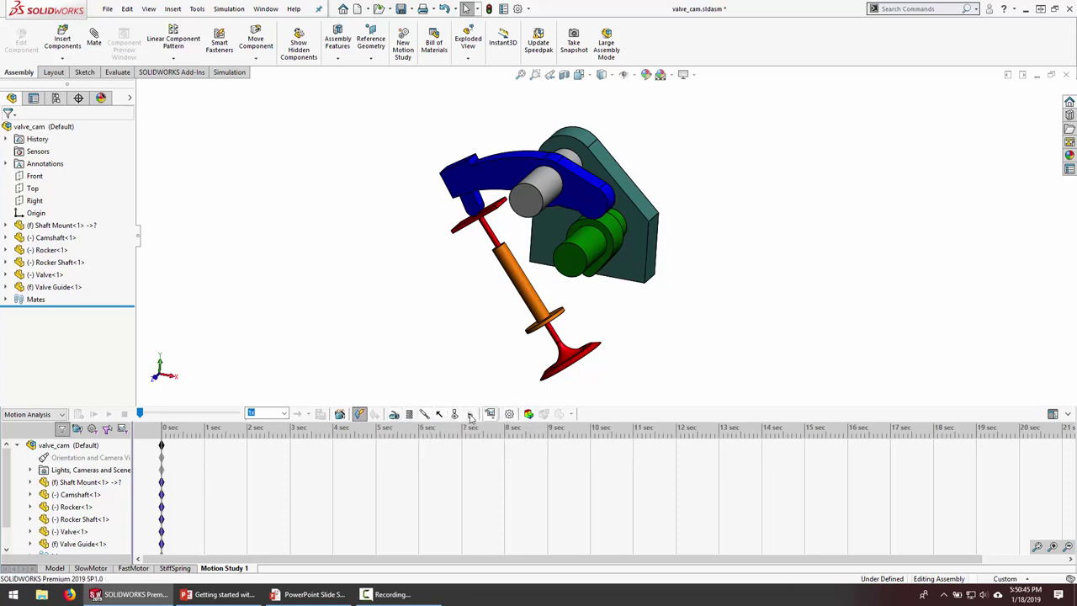
Add a reversed-direction 1000 RPM rotary motor on the camshaft face.
{"action": "left_click", "coordinate": [395, 419]}
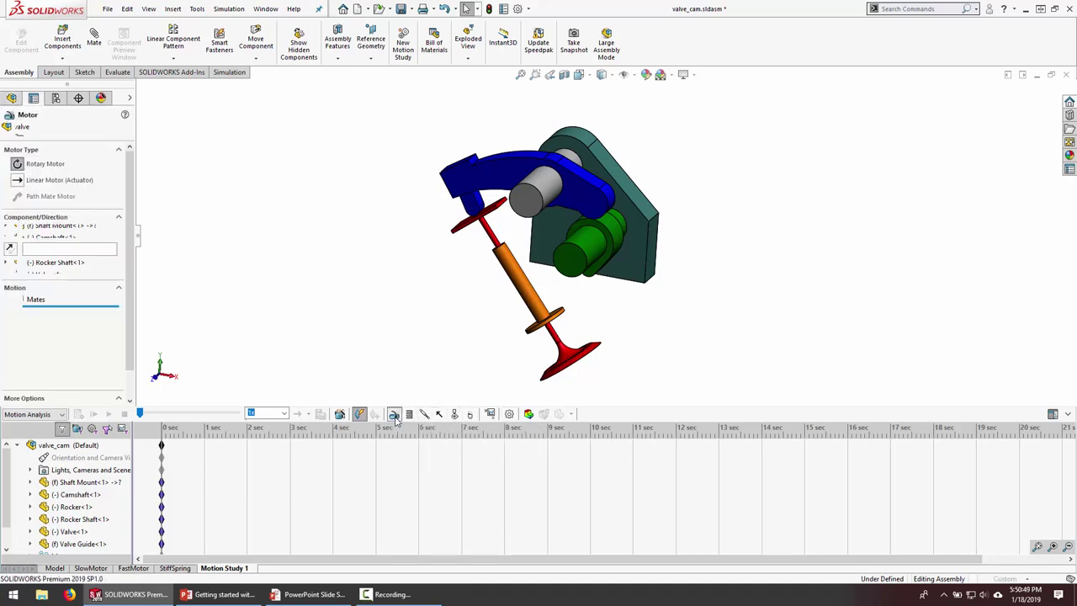
{"action": "left_click", "coordinate": [588, 243]}
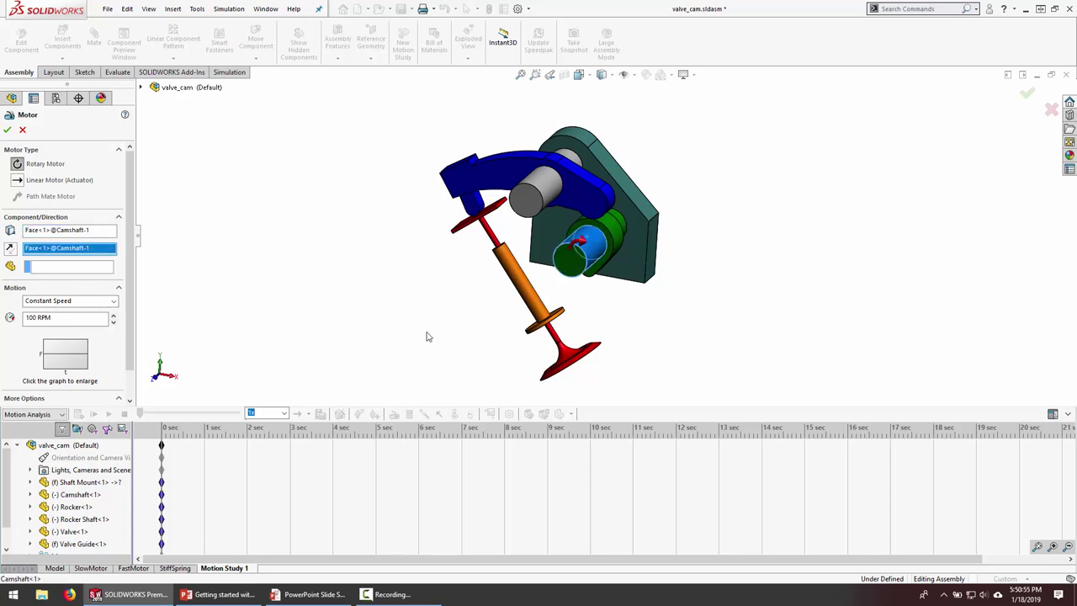
{"action": "left_click", "coordinate": [10, 251]}
{"action": "left_click", "coordinate": [63, 315]}
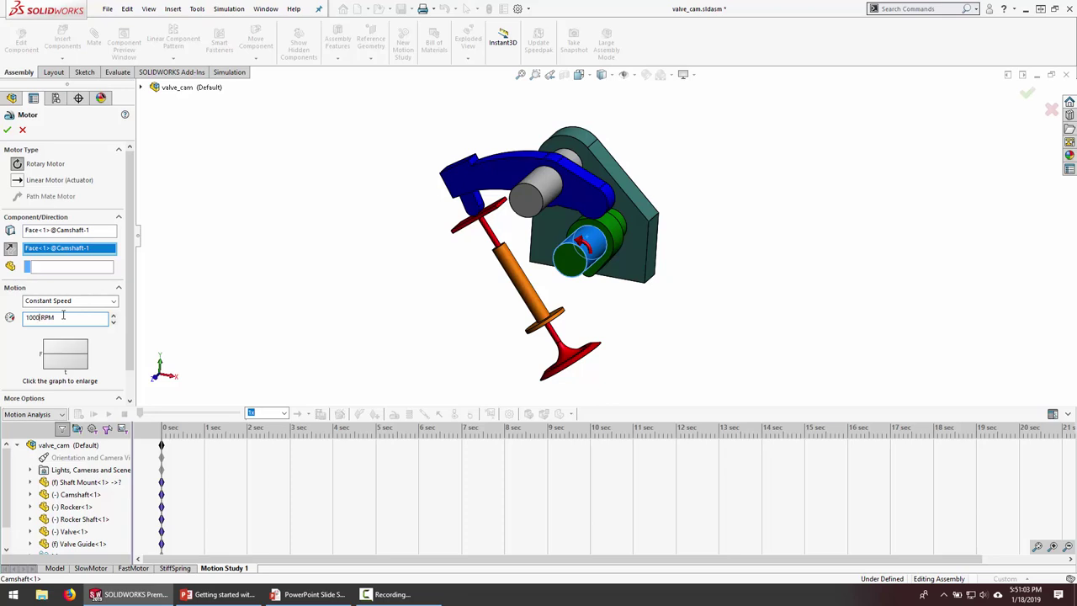
{"action": "type", "text": "0"}
{"action": "left_click", "coordinate": [7, 129]}
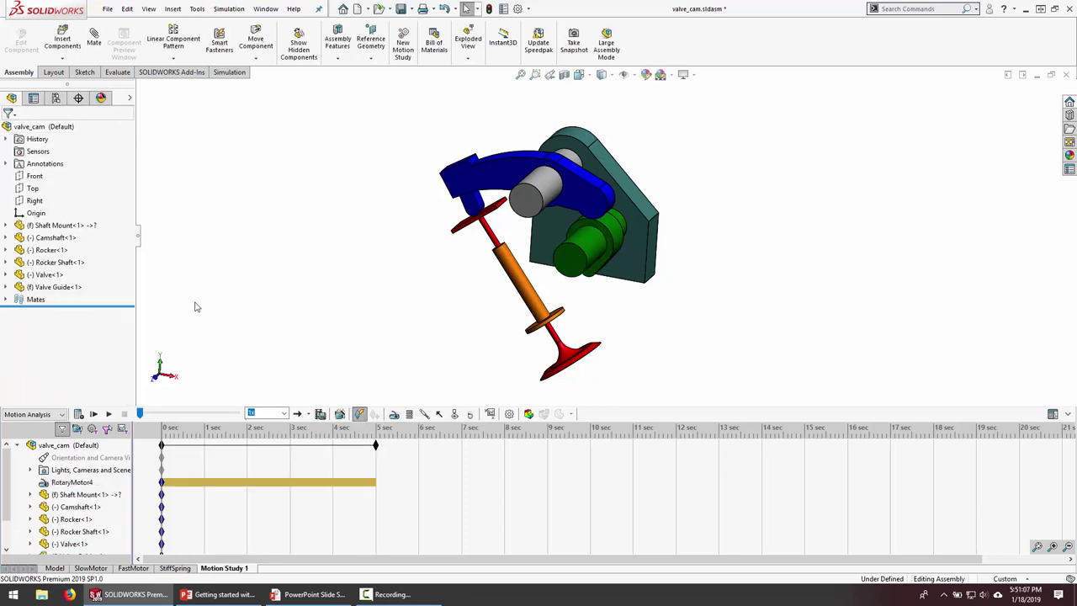
Move the study's end key from 5 s to 0.12 s, zoom to fit, and recalculate.
{"action": "left_click", "coordinate": [77, 414]}
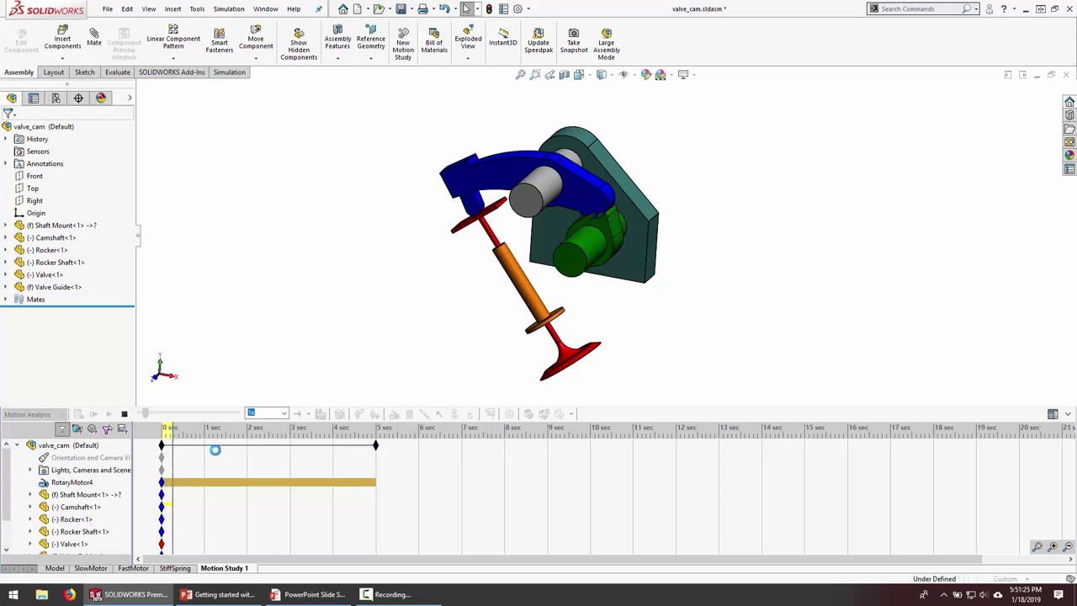
{"action": "left_click", "coordinate": [125, 414]}
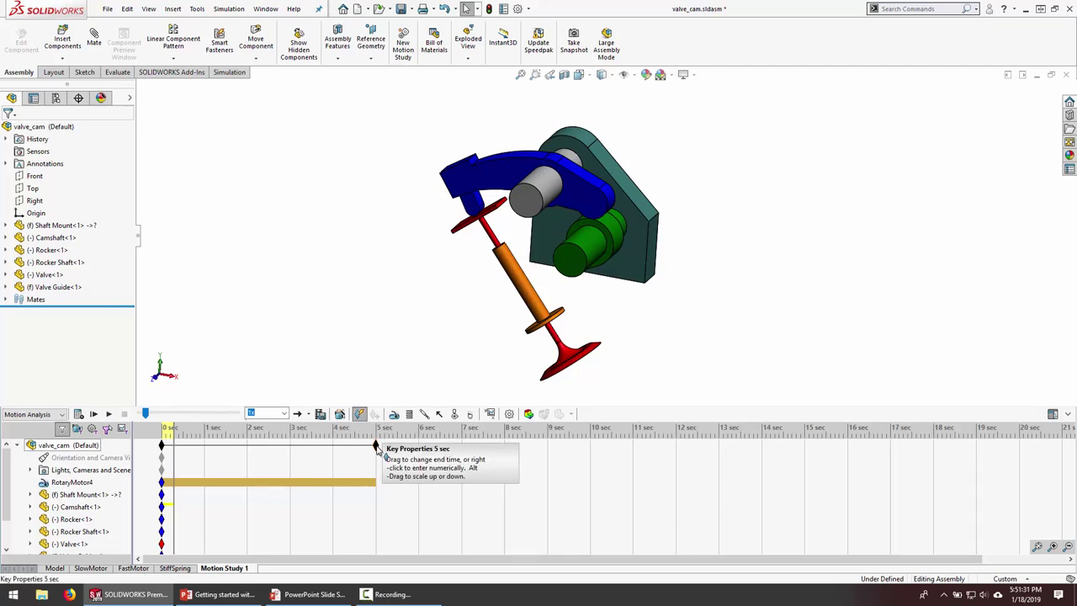
{"action": "right_click", "coordinate": [376, 446]}
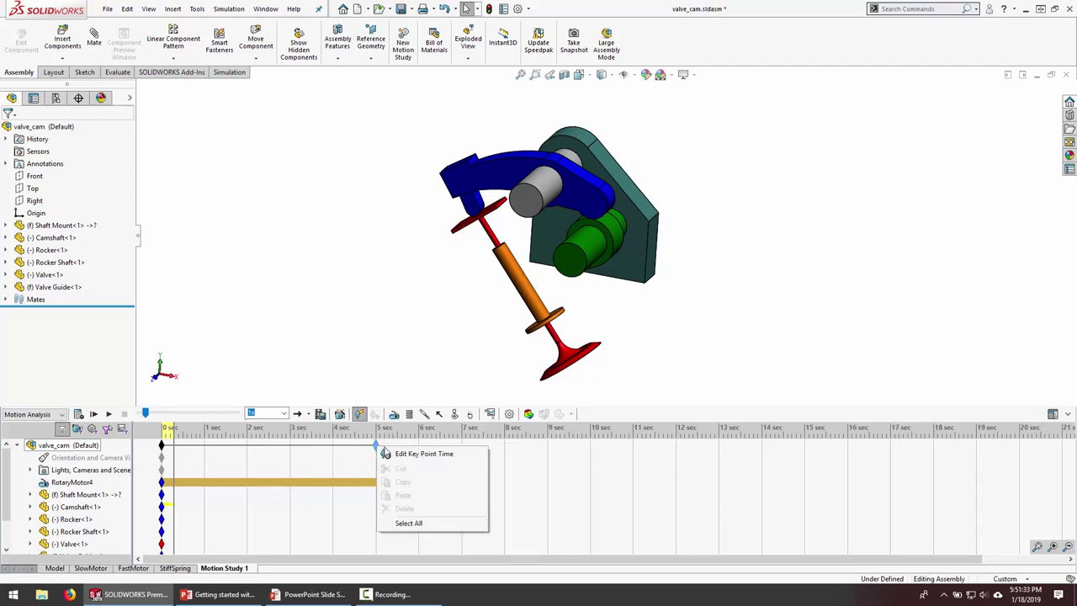
{"action": "left_click", "coordinate": [421, 454]}
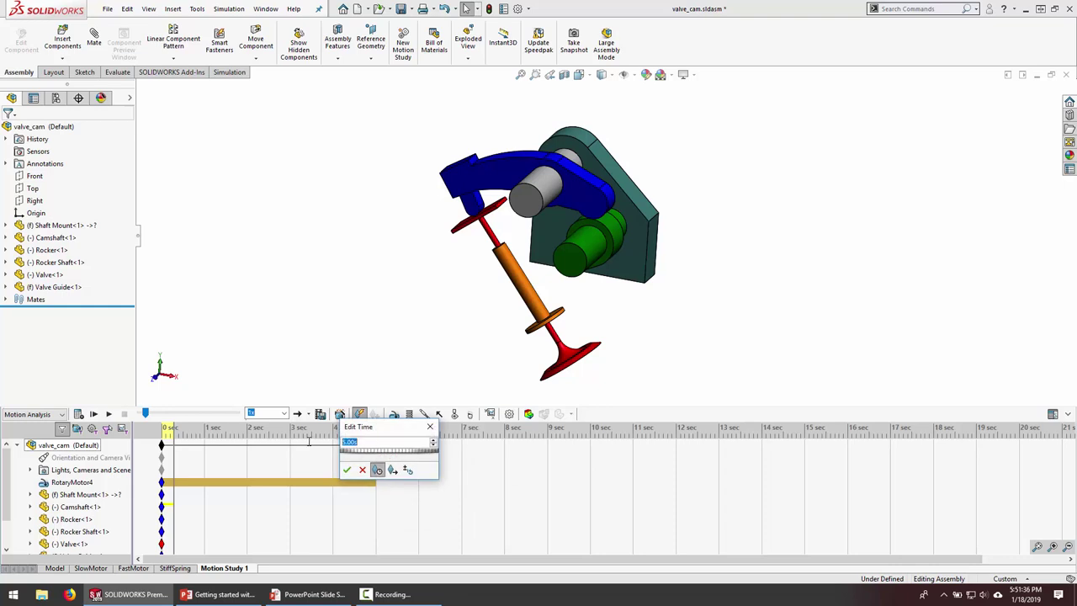
{"action": "type", "text": "12"}
{"action": "left_click", "coordinate": [346, 472]}
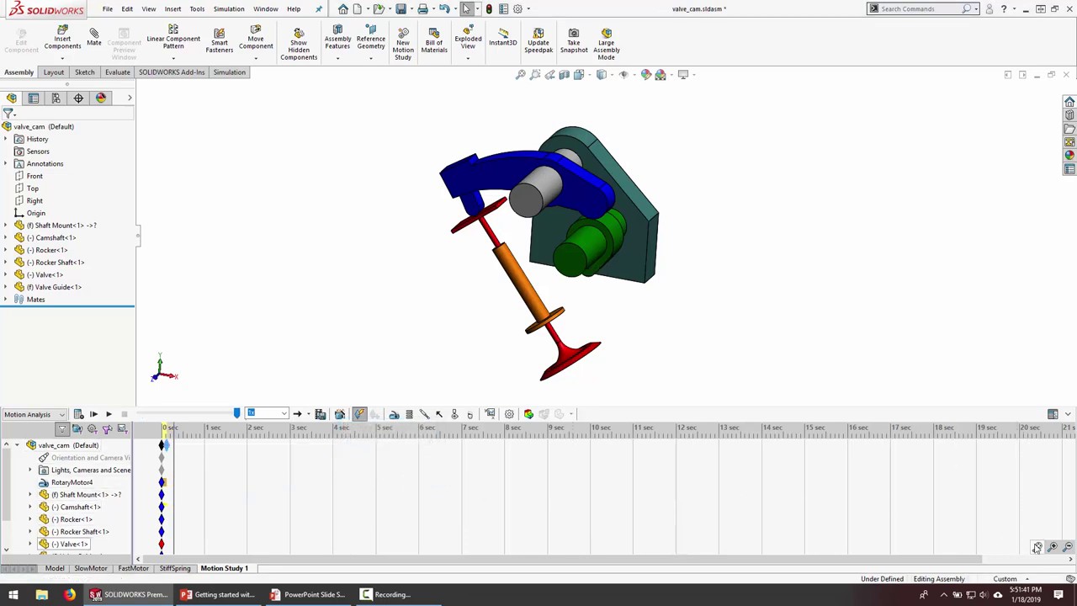
{"action": "left_click", "coordinate": [1037, 546]}
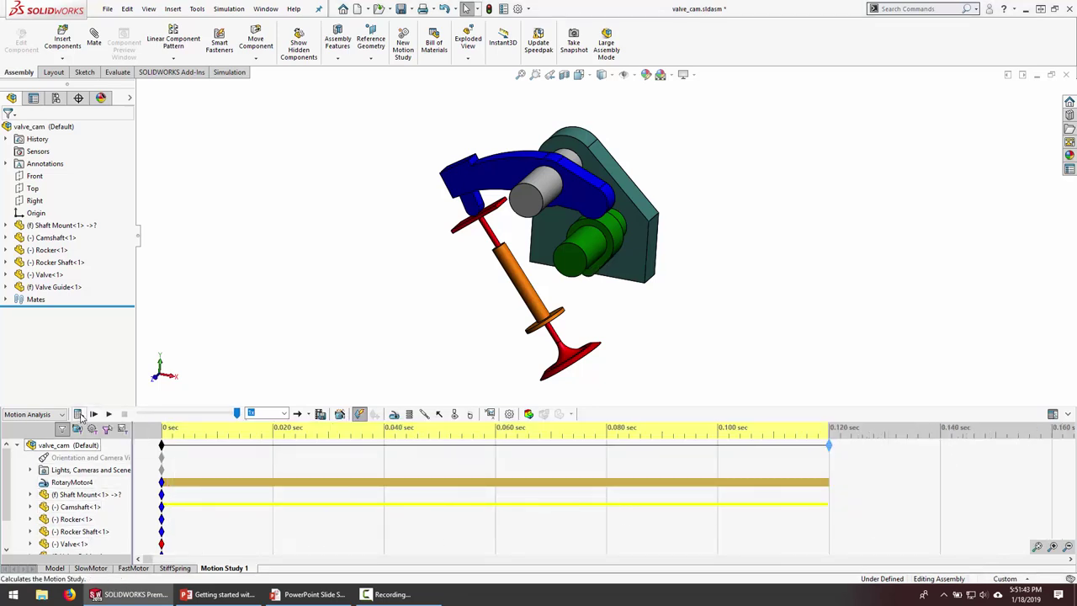
{"action": "left_click", "coordinate": [79, 413]}
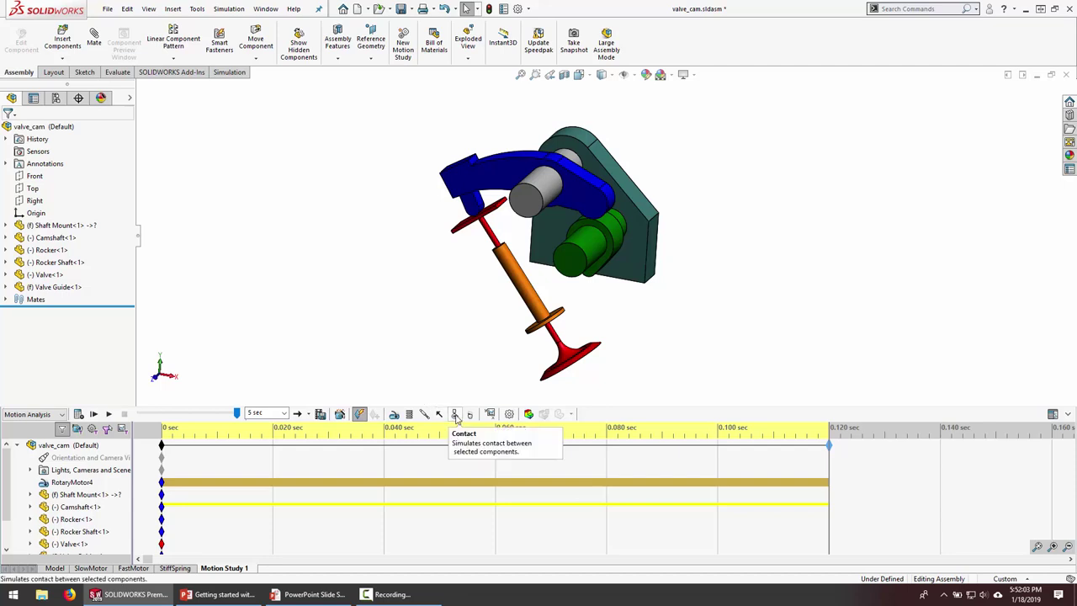
Start a solid-body contact and select the camshaft, rocker and valve.
{"action": "left_click", "coordinate": [455, 414]}
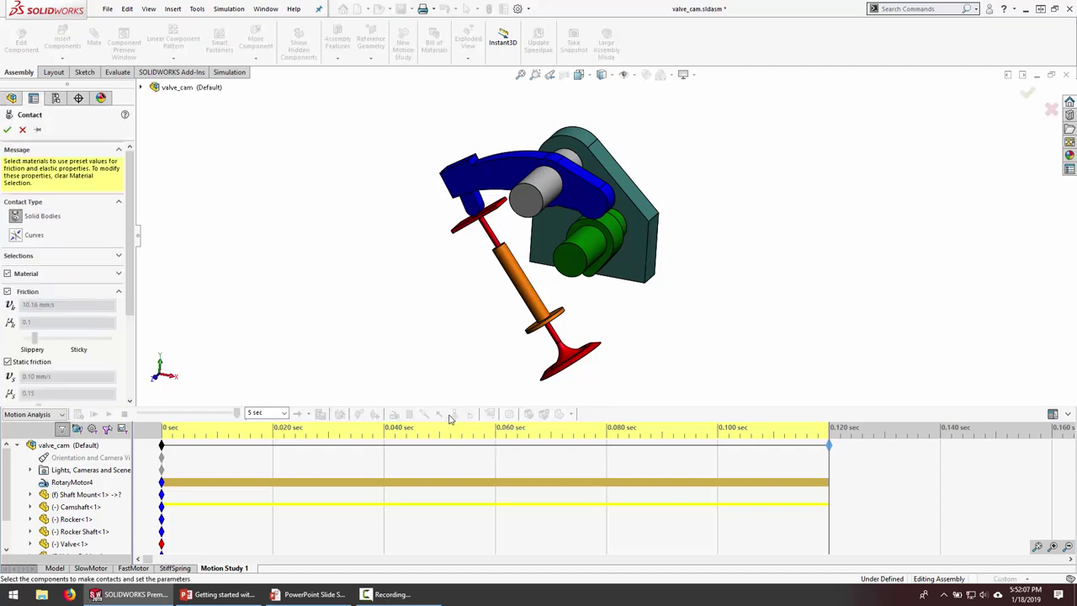
{"action": "left_click", "coordinate": [7, 292]}
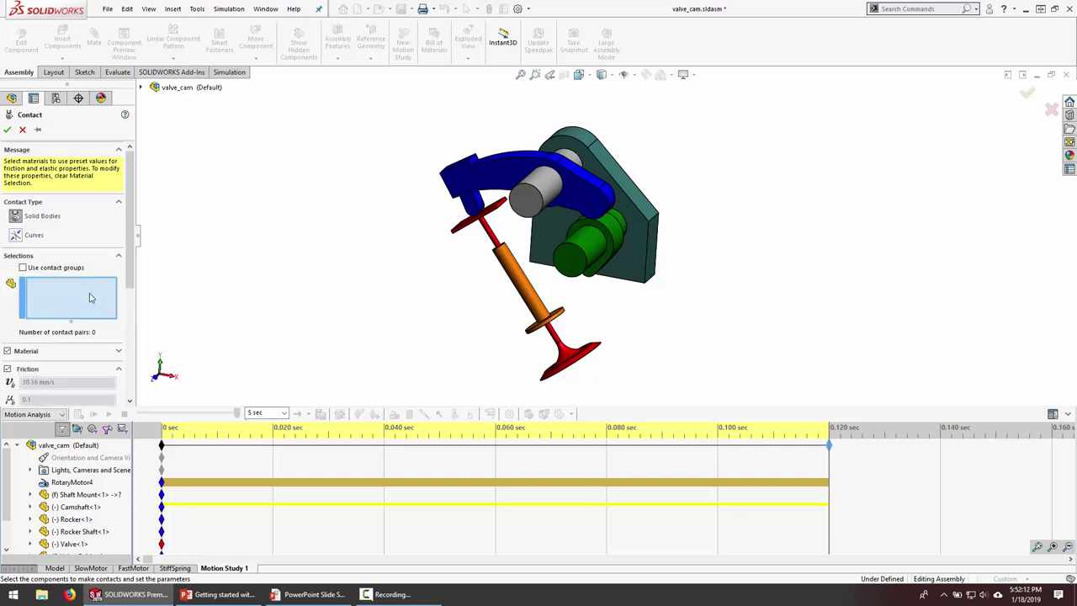
{"action": "left_click", "coordinate": [591, 234]}
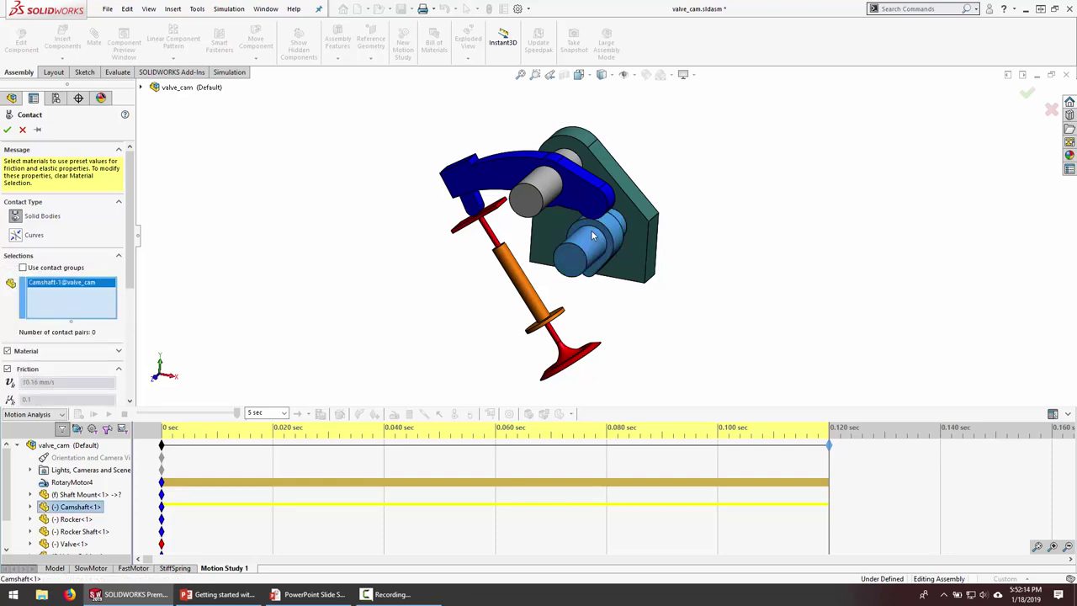
{"action": "left_click", "coordinate": [587, 191]}
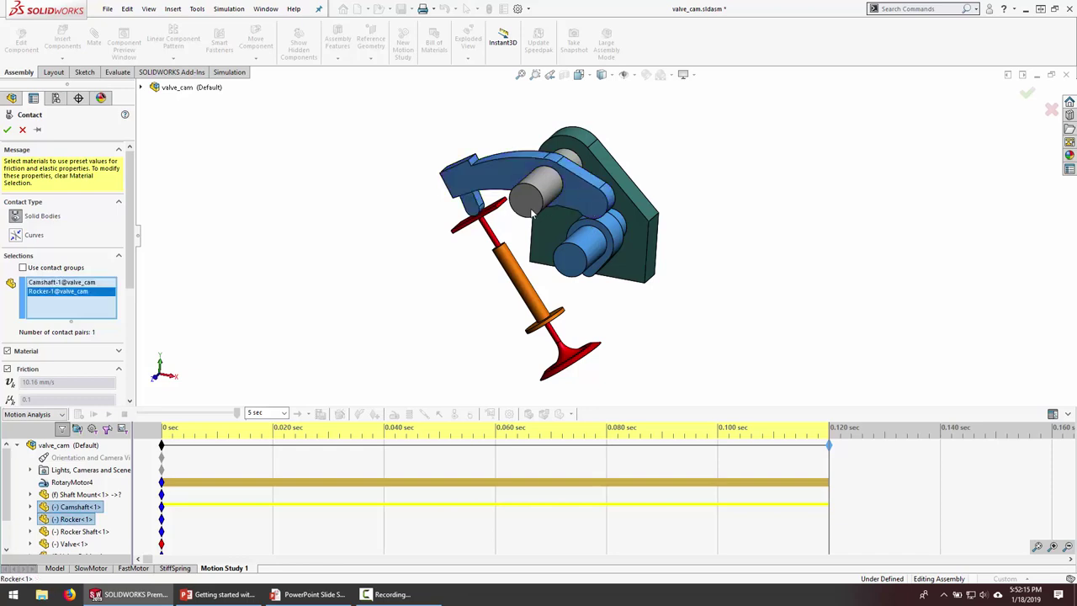
{"action": "left_click", "coordinate": [494, 240]}
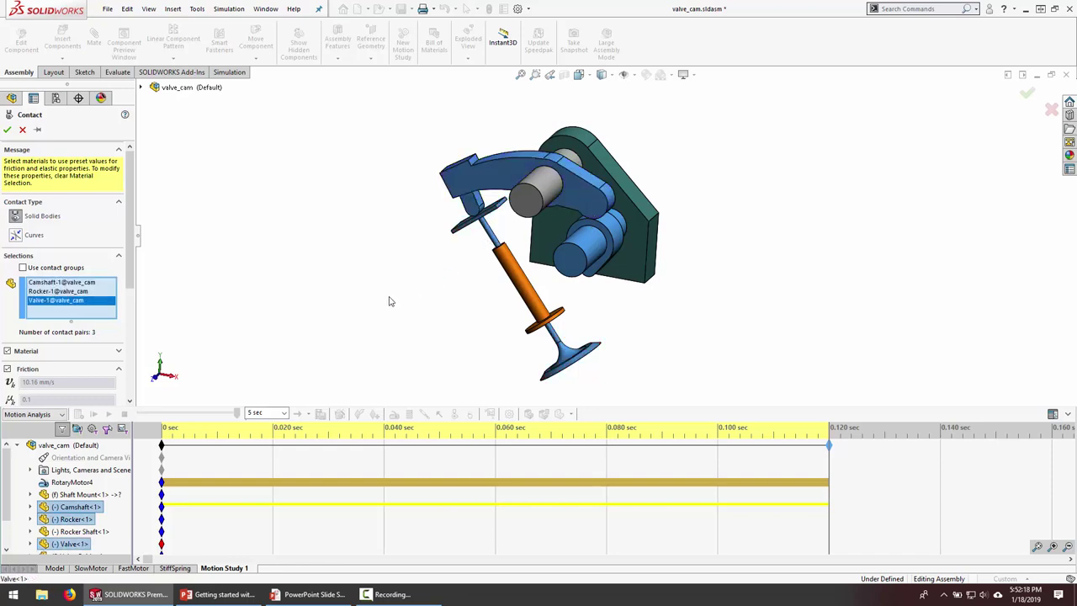
Turn friction off and set both contact materials to Steel (Dry).
{"action": "left_click", "coordinate": [7, 369]}
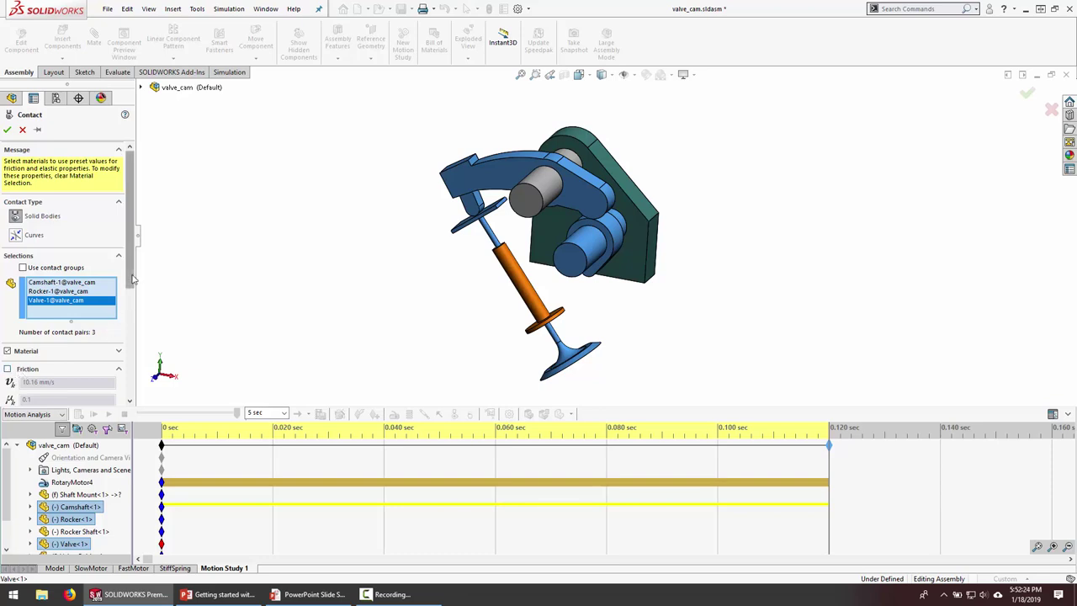
{"action": "left_click", "coordinate": [118, 352]}
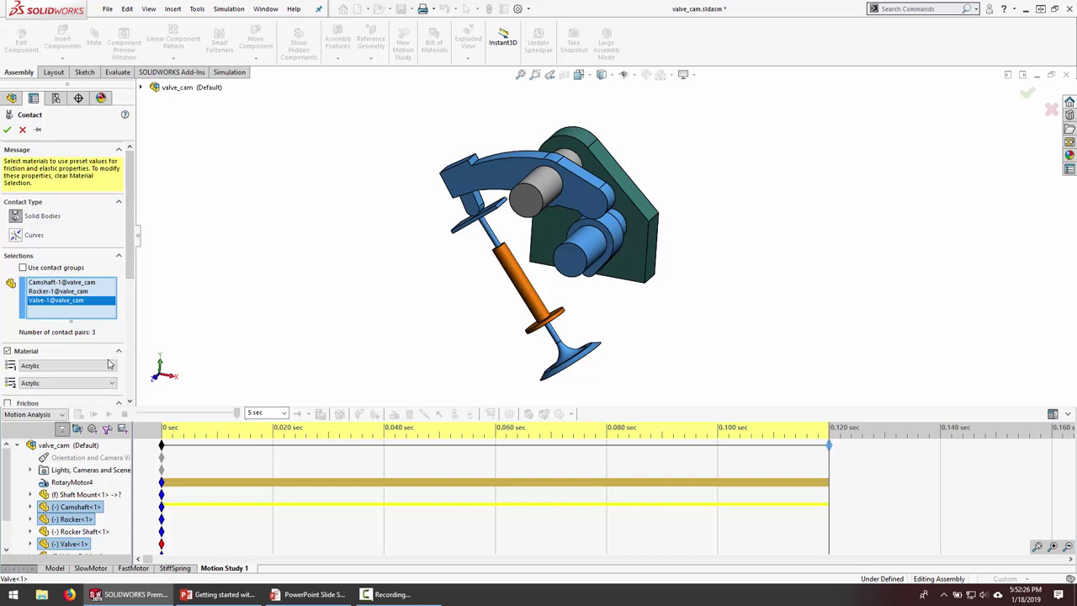
{"action": "left_click", "coordinate": [95, 367]}
{"action": "left_click", "coordinate": [72, 386]}
{"action": "left_click", "coordinate": [70, 384]}
{"action": "left_click", "coordinate": [60, 439]}
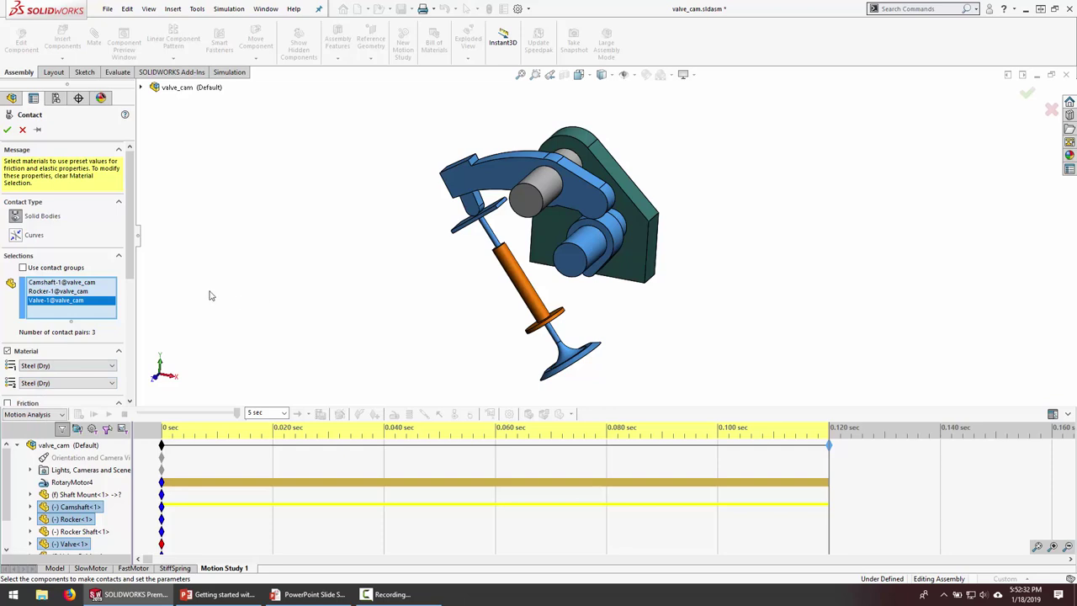
{"action": "left_click", "coordinate": [7, 129]}
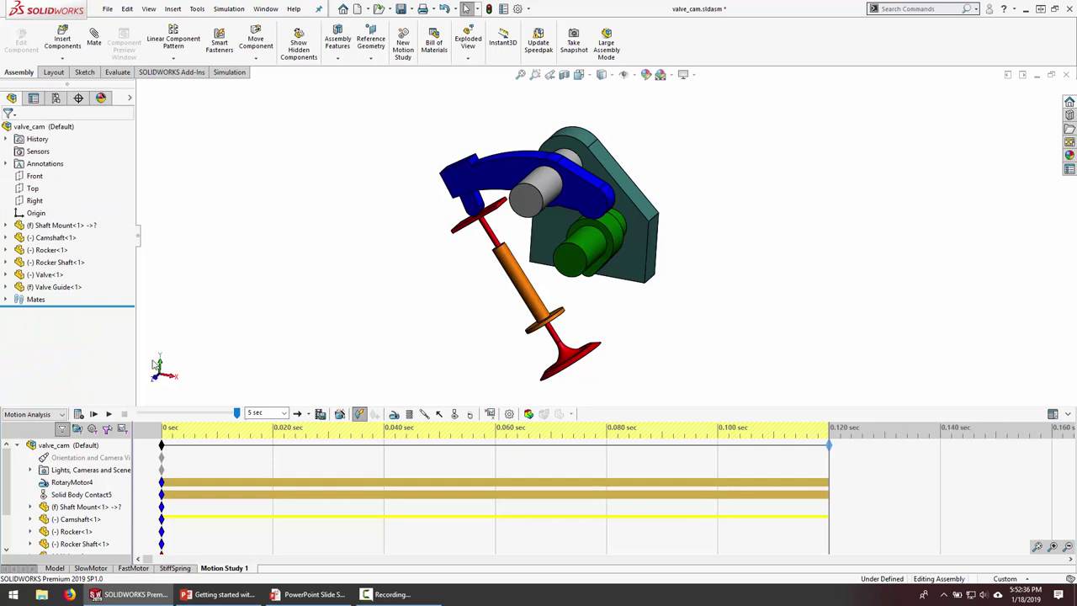
Recalculate the study with contact and rewind the time bar to 0 sec.
{"action": "left_click", "coordinate": [79, 414]}
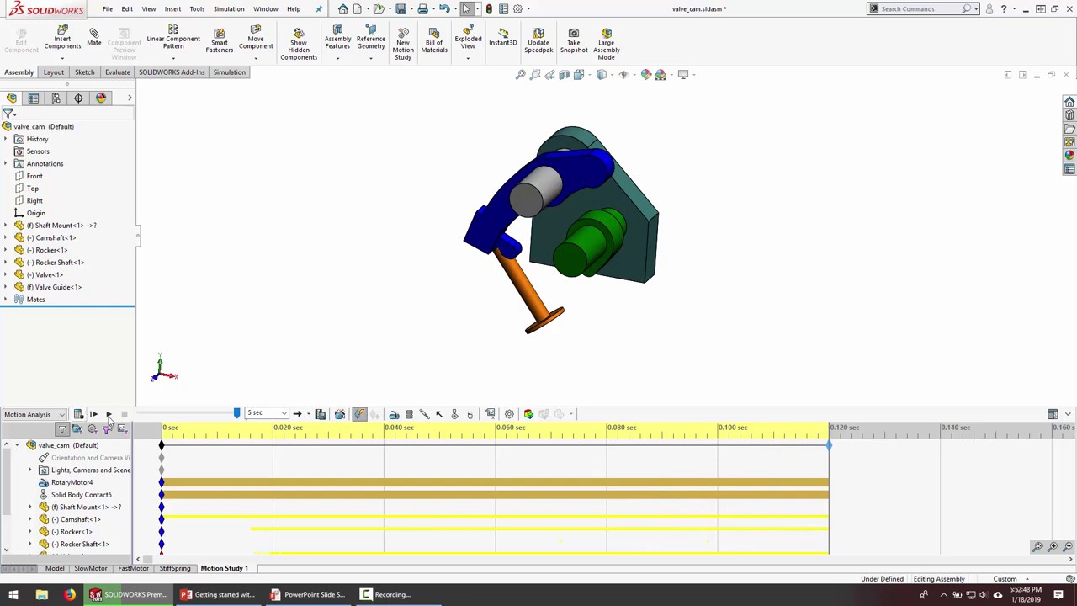
{"action": "left_click", "coordinate": [165, 431]}
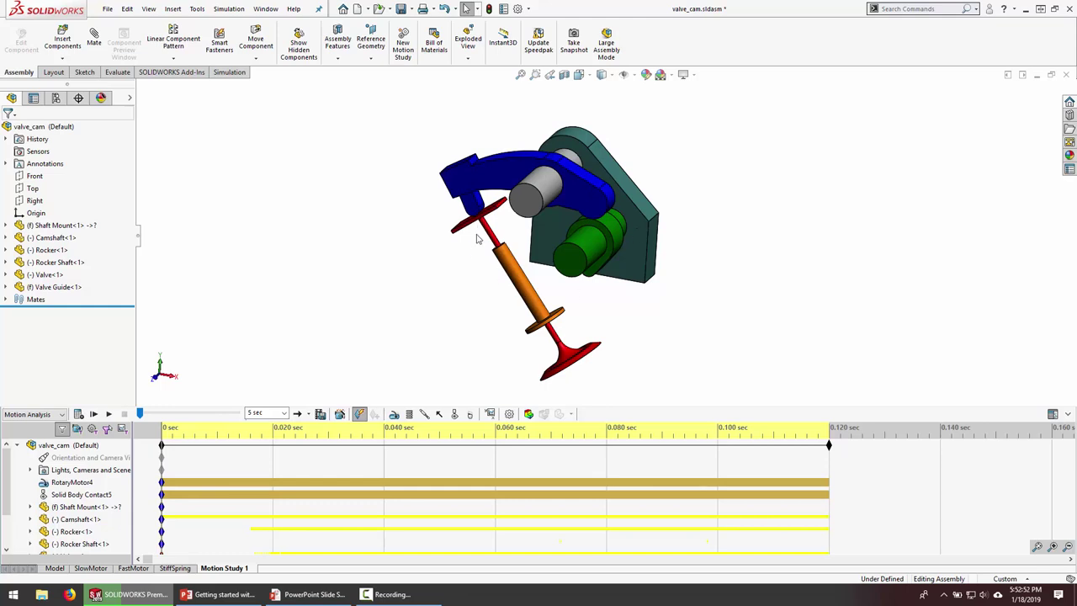
Attach a linear spring from the valve guide seat edge to the valve face.
{"action": "left_click", "coordinate": [410, 415]}
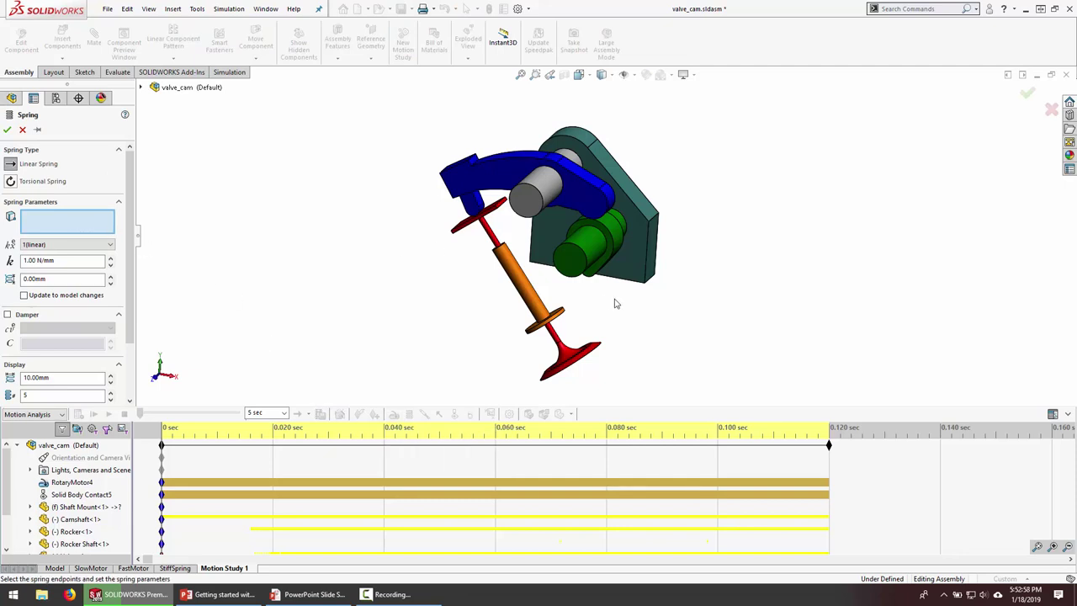
{"action": "middle_click_drag", "start_coordinate": [603, 311], "coordinate": [569, 294]}
{"action": "scroll", "coordinate": [566, 304], "scroll_direction": "down", "scroll_amount": 2}
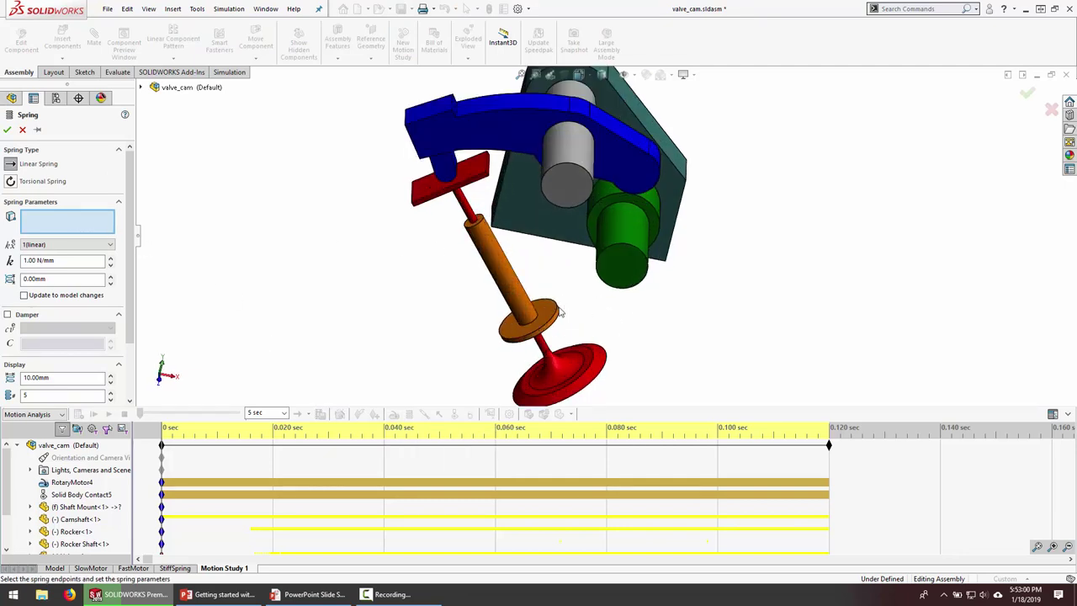
{"action": "left_click", "coordinate": [556, 317]}
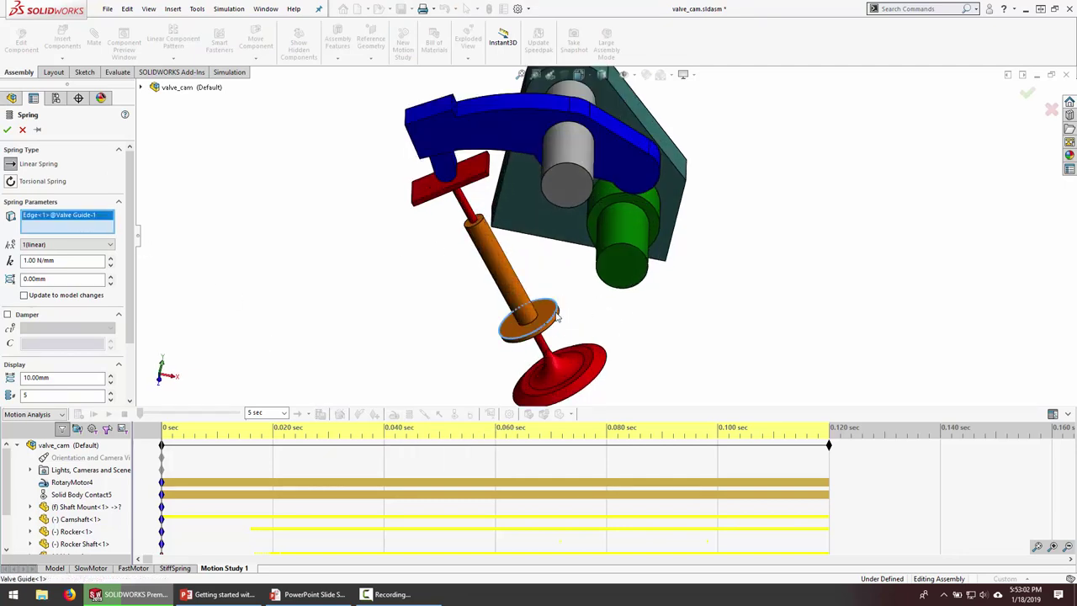
{"action": "middle_click_drag", "start_coordinate": [509, 307], "coordinate": [461, 191]}
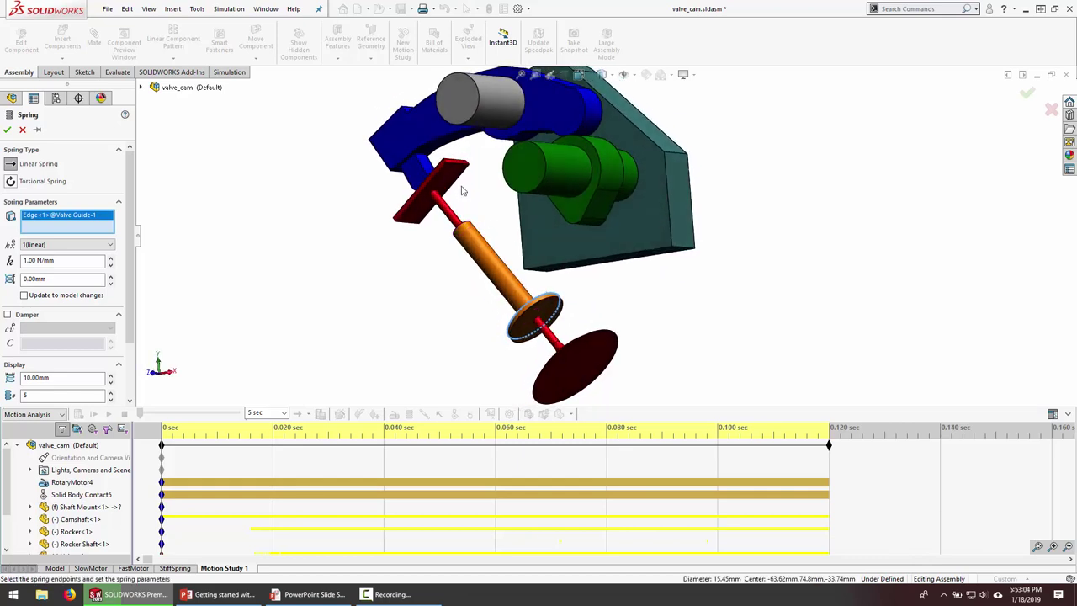
{"action": "left_click", "coordinate": [421, 215]}
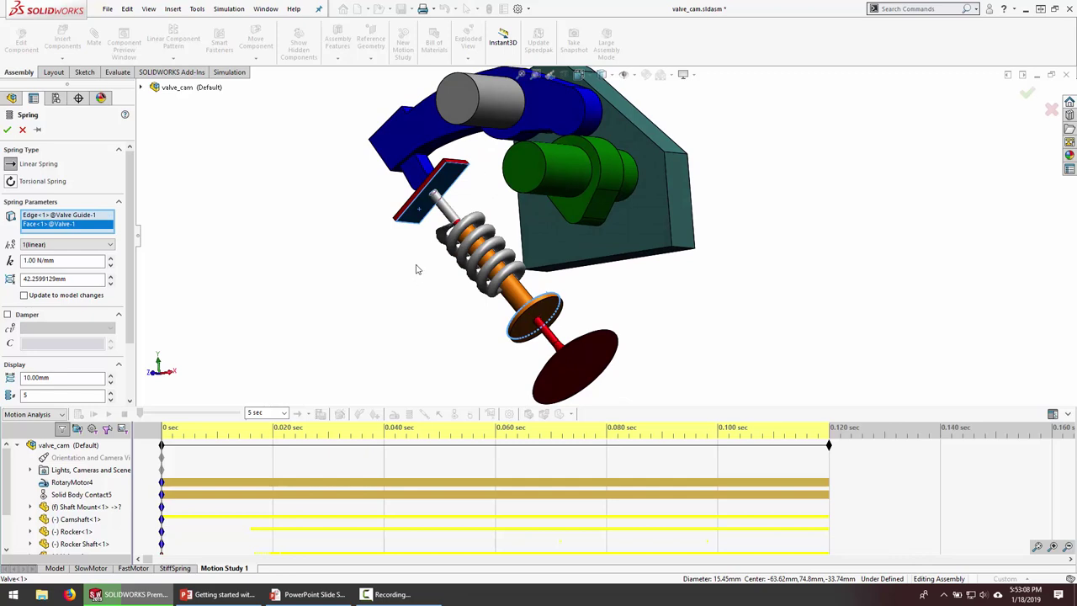
{"action": "middle_click_drag", "start_coordinate": [406, 254], "coordinate": [412, 213]}
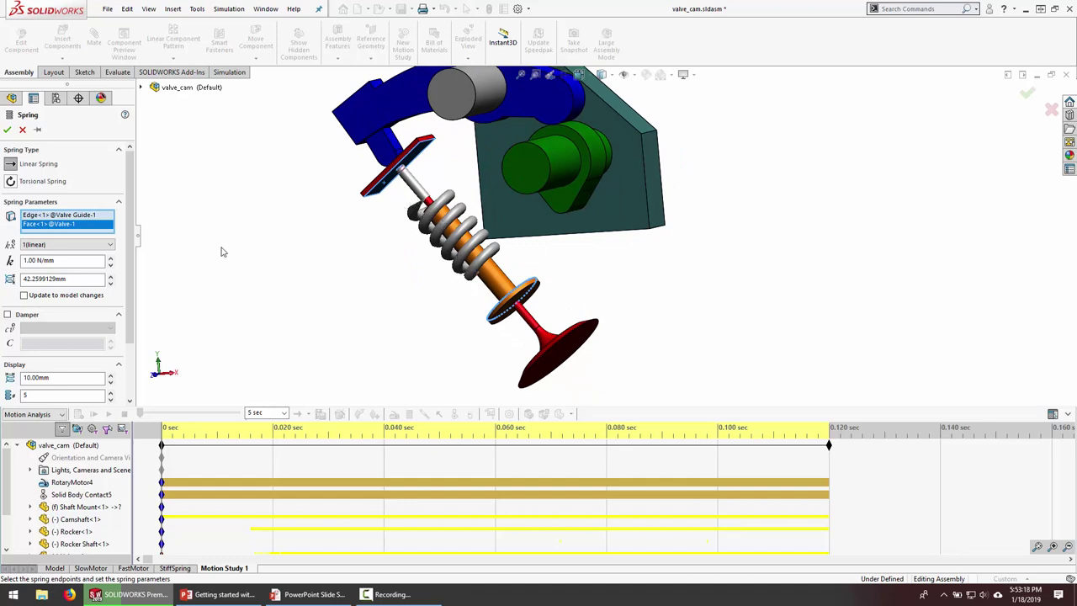
Give the spring a 0.1 N/mm rate and free length 60.
{"action": "double_click", "coordinate": [74, 261]}
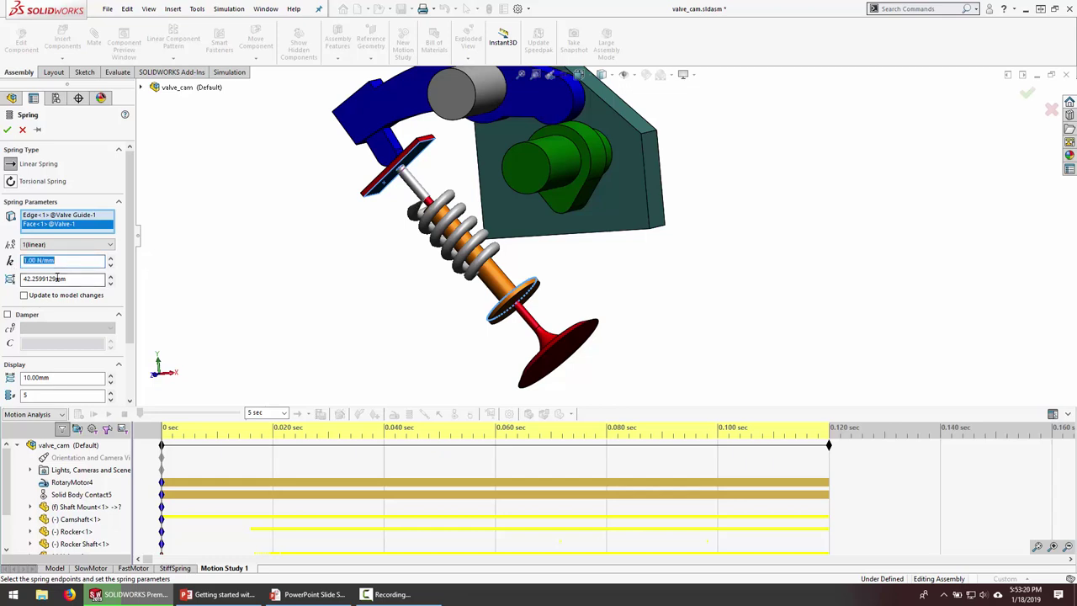
{"action": "type", "text": "0.1"}
{"action": "key", "text": "Tab"}
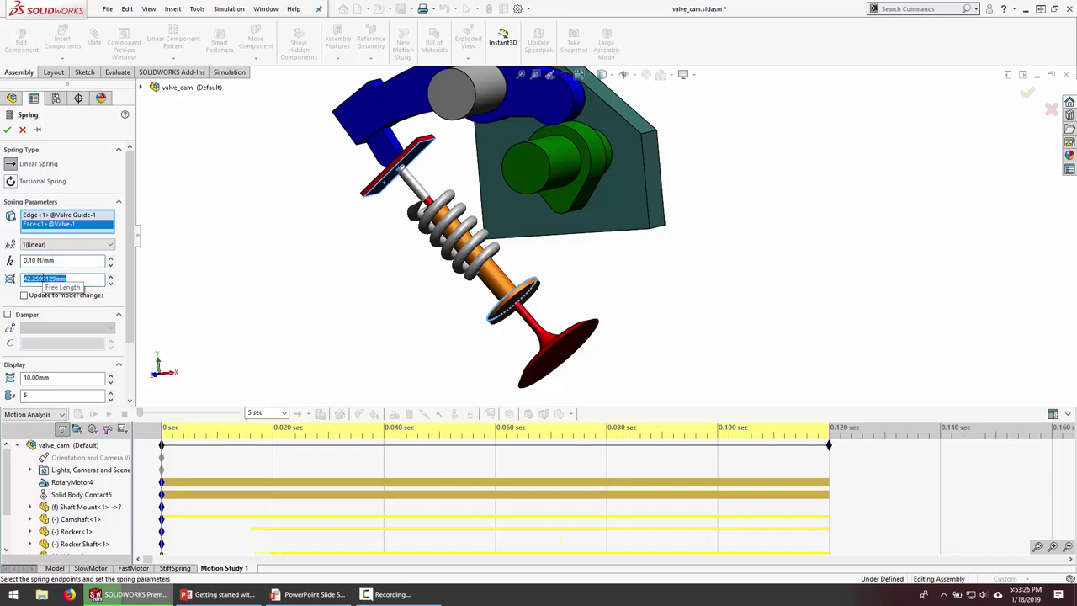
{"action": "type", "text": "60"}
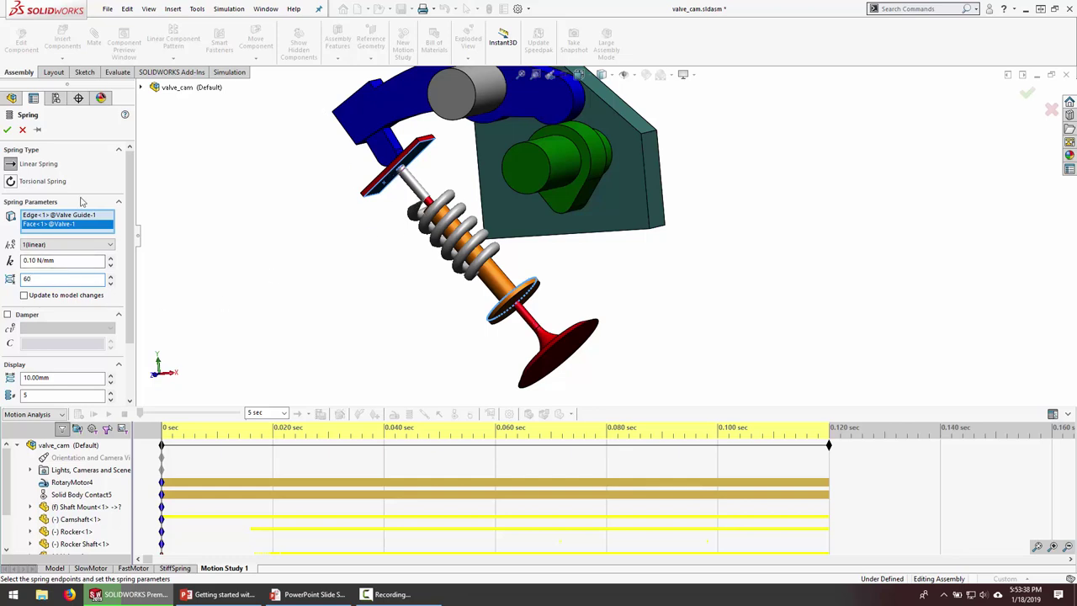
{"action": "left_click", "coordinate": [6, 130]}
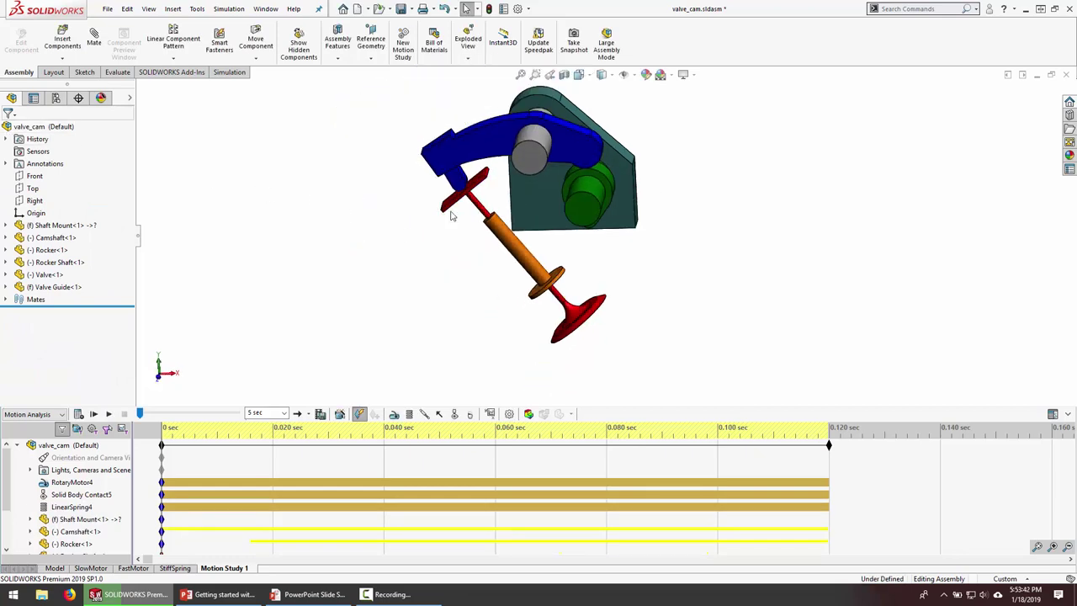
Recalculate the study with the spring and start a new Results and Plots entry.
{"action": "left_click", "coordinate": [83, 416]}
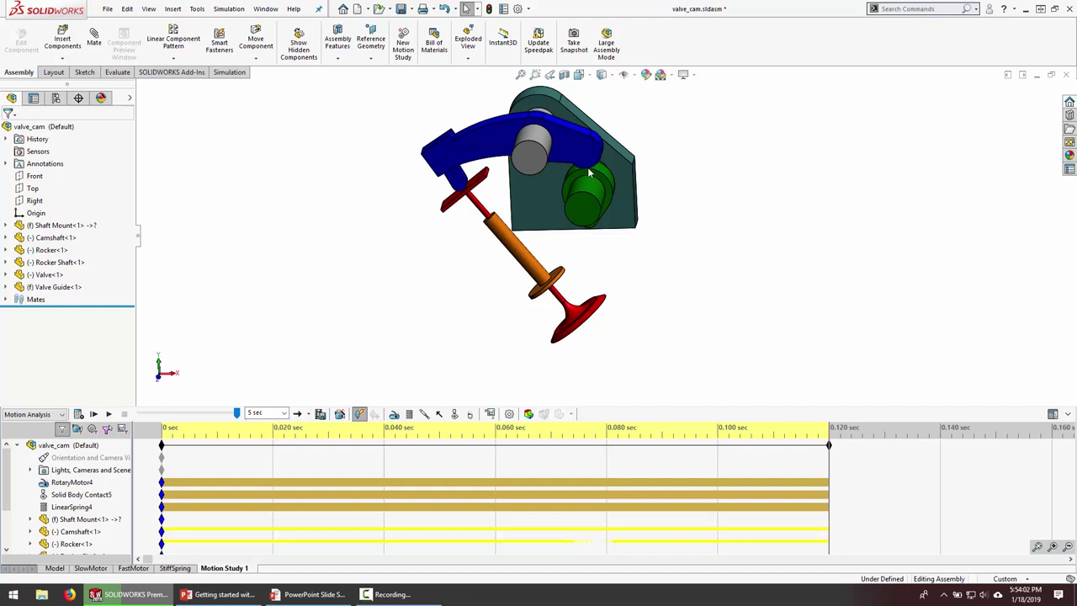
{"action": "left_click", "coordinate": [490, 415]}
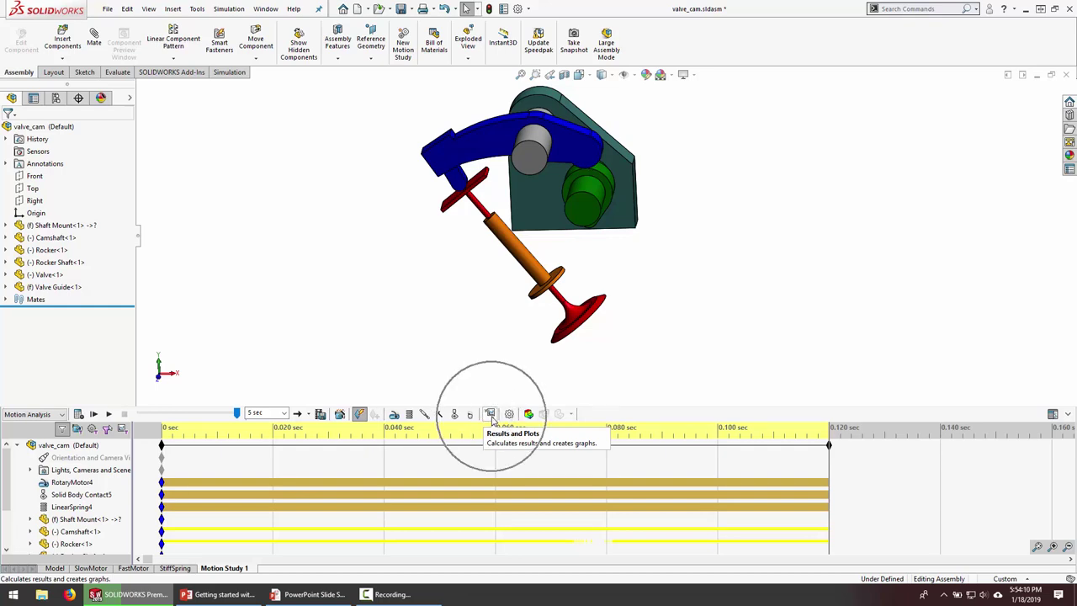
{"action": "left_click", "coordinate": [491, 415]}
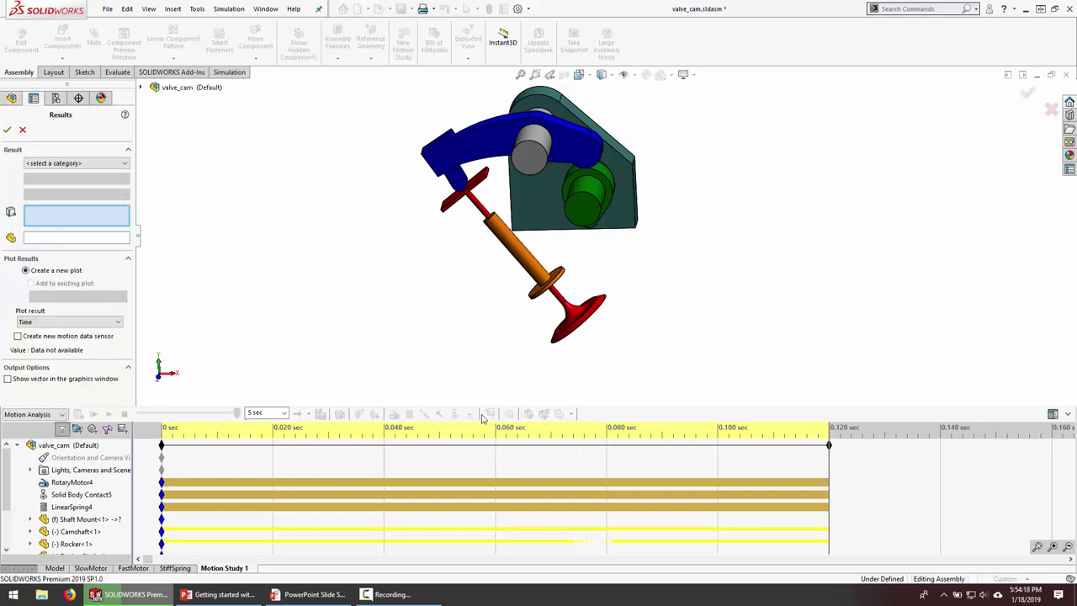
Choose Forces > Contact Force > Magnitude as the result to plot.
{"action": "left_click", "coordinate": [95, 167]}
{"action": "left_click", "coordinate": [86, 187]}
{"action": "left_click", "coordinate": [86, 180]}
{"action": "left_click", "coordinate": [79, 236]}
{"action": "left_click", "coordinate": [80, 196]}
{"action": "left_click", "coordinate": [80, 224]}
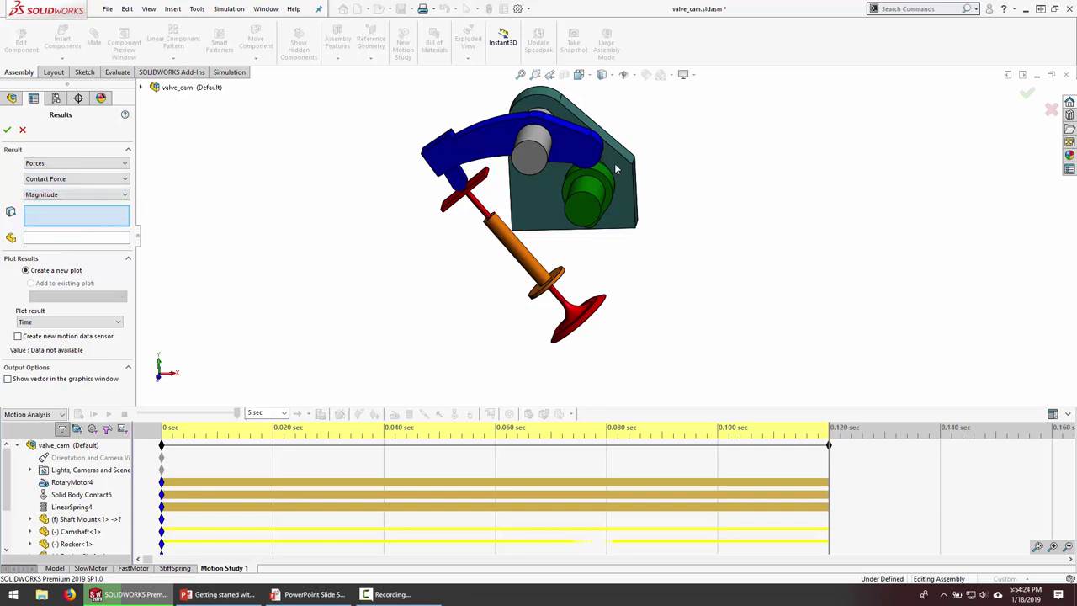
{"action": "scroll", "coordinate": [615, 169], "scroll_direction": "down", "scroll_amount": 5}
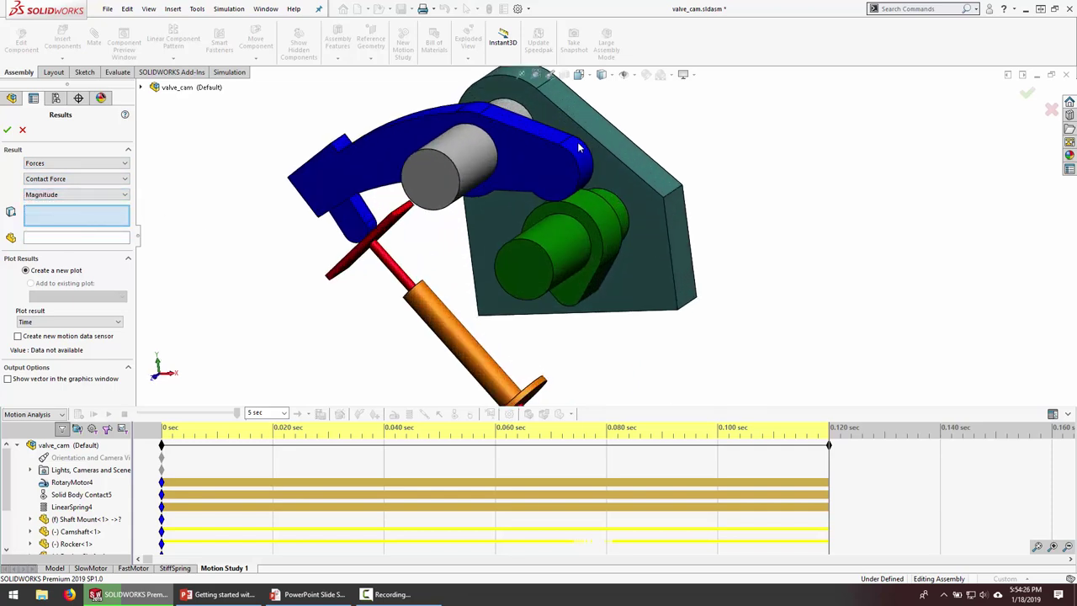
Select the rocker and camshaft contact faces and create Plot3.
{"action": "left_click", "coordinate": [579, 148]}
{"action": "left_click", "coordinate": [599, 222]}
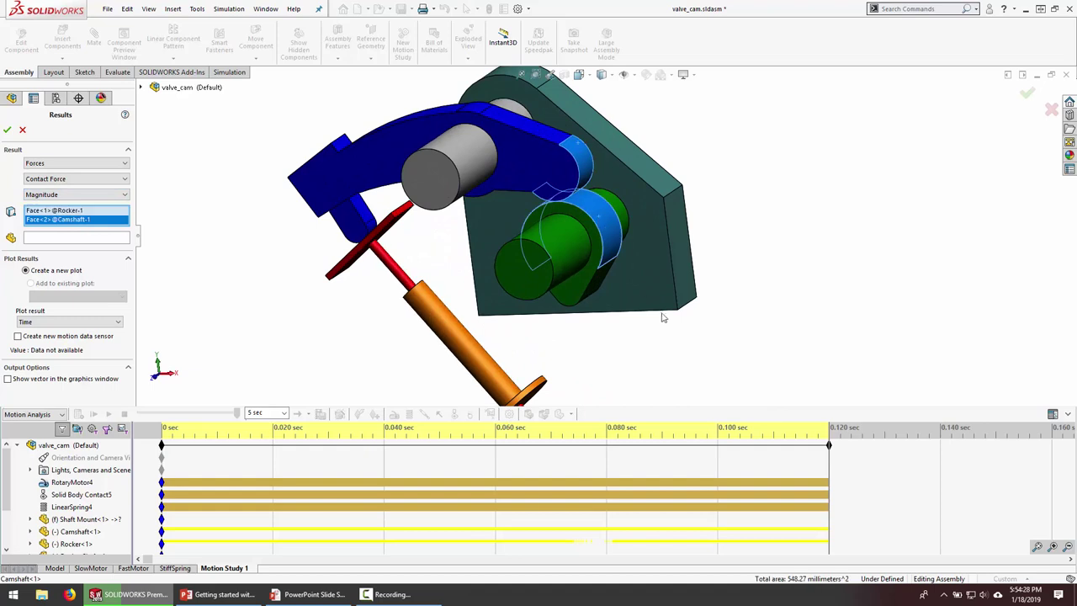
{"action": "scroll", "coordinate": [665, 317], "scroll_direction": "up", "scroll_amount": 3}
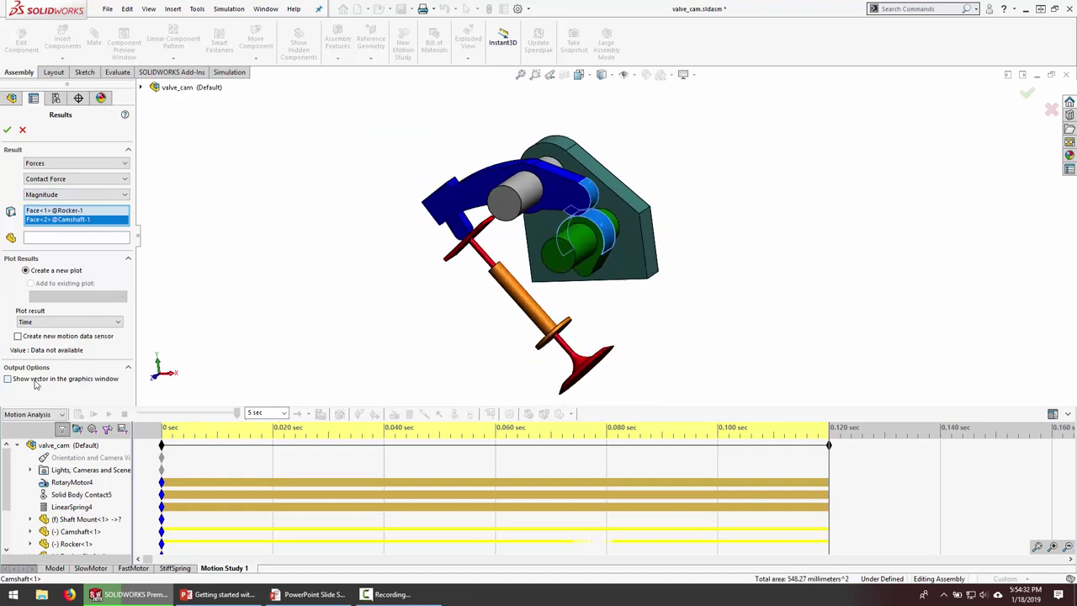
{"action": "left_click", "coordinate": [6, 130]}
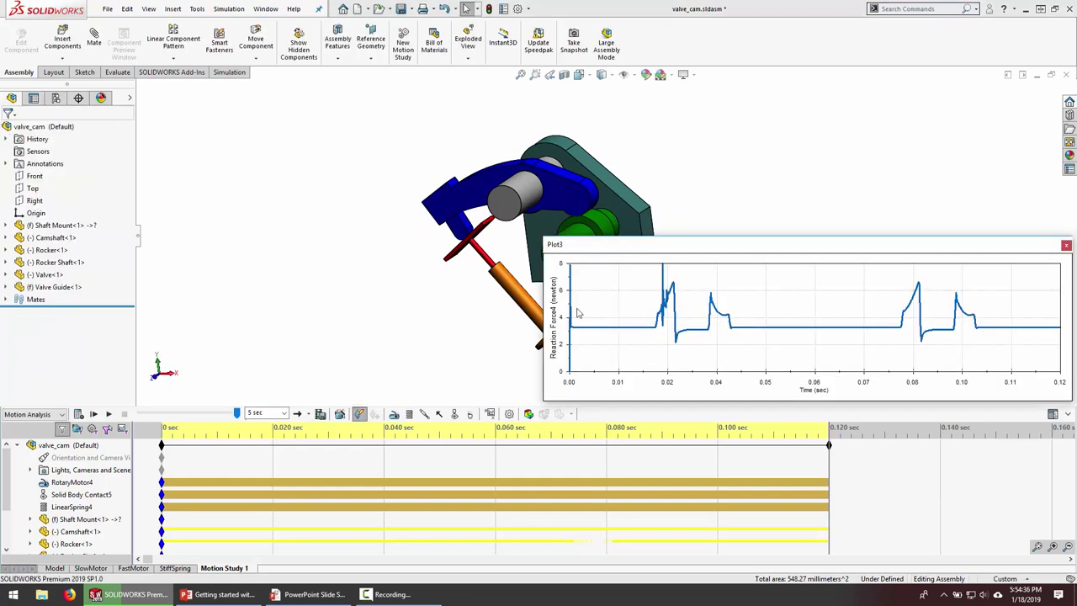
{"action": "left_click_drag", "start_coordinate": [611, 249], "coordinate": [552, 358]}
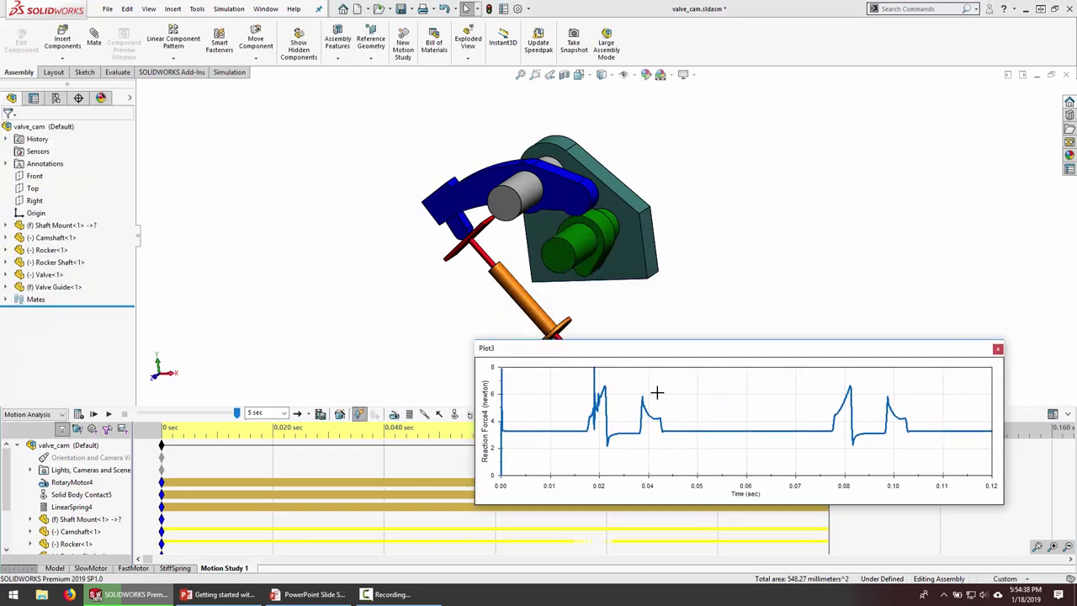
{"action": "left_click_drag", "start_coordinate": [631, 356], "coordinate": [637, 367]}
{"action": "left_click", "coordinate": [93, 413]}
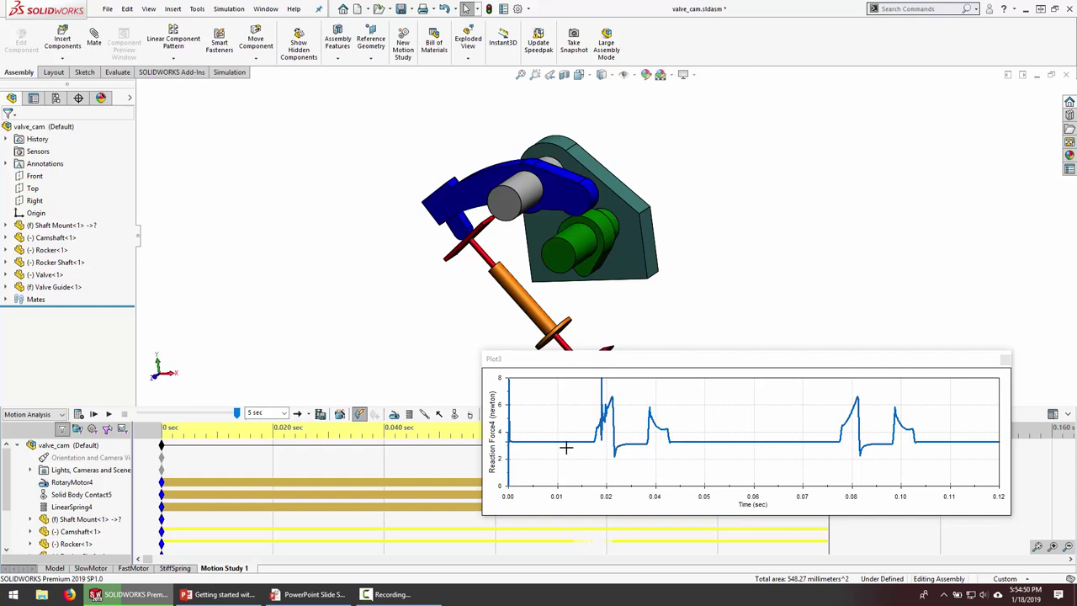
{"action": "left_click", "coordinate": [623, 425]}
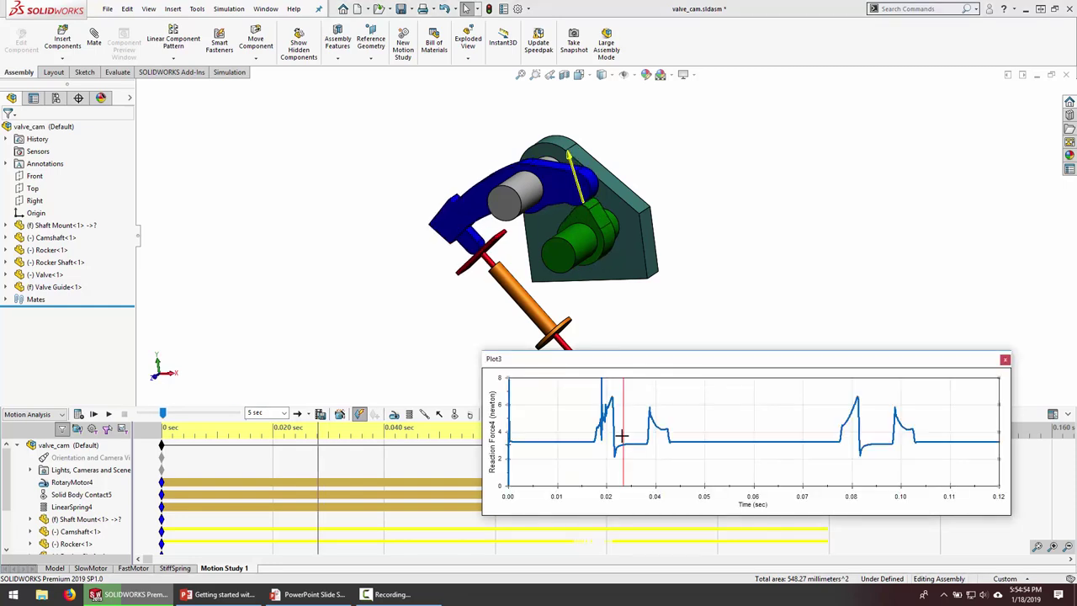
{"action": "left_click", "coordinate": [571, 406]}
{"action": "left_click", "coordinate": [95, 414]}
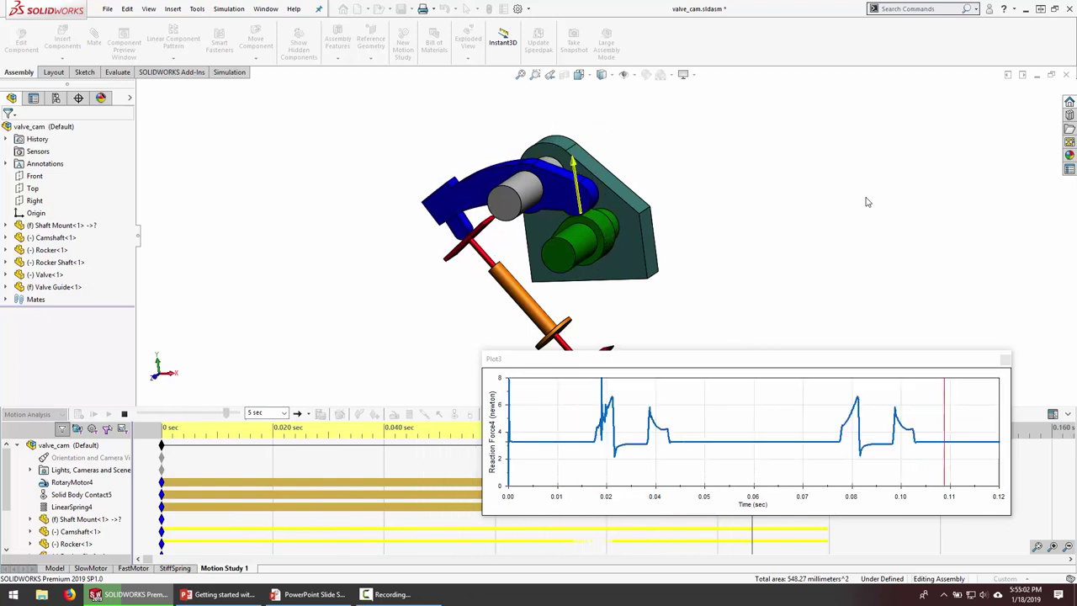
{"action": "left_click_drag", "start_coordinate": [862, 360], "coordinate": [875, 286]}
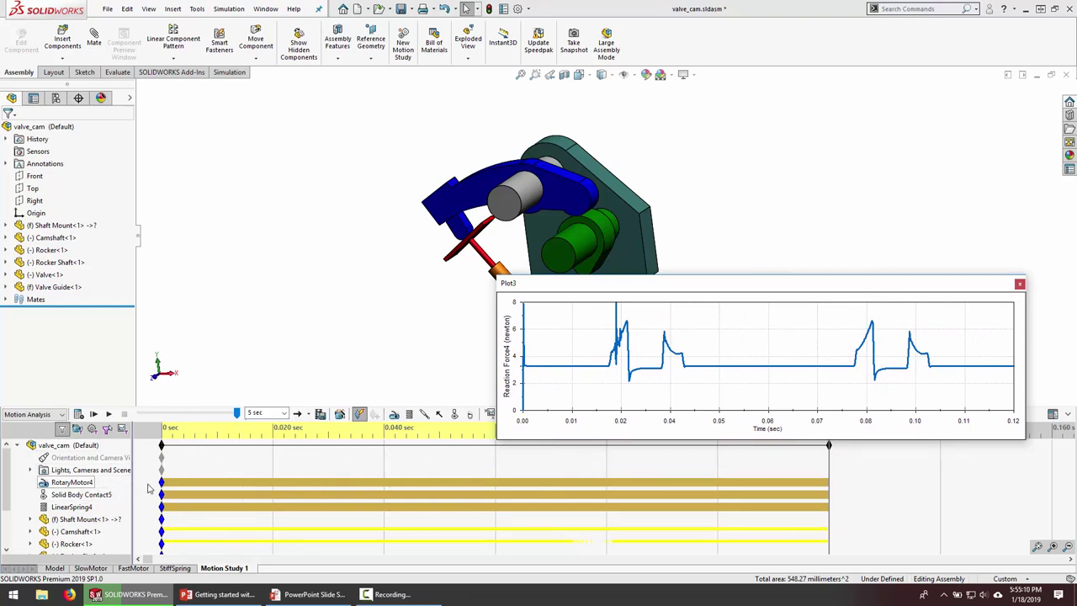
Raise RotaryMotor4's speed, update the initial animation state, and recalculate Motion Study 1.
{"action": "mouse_move", "coordinate": [162, 485]}
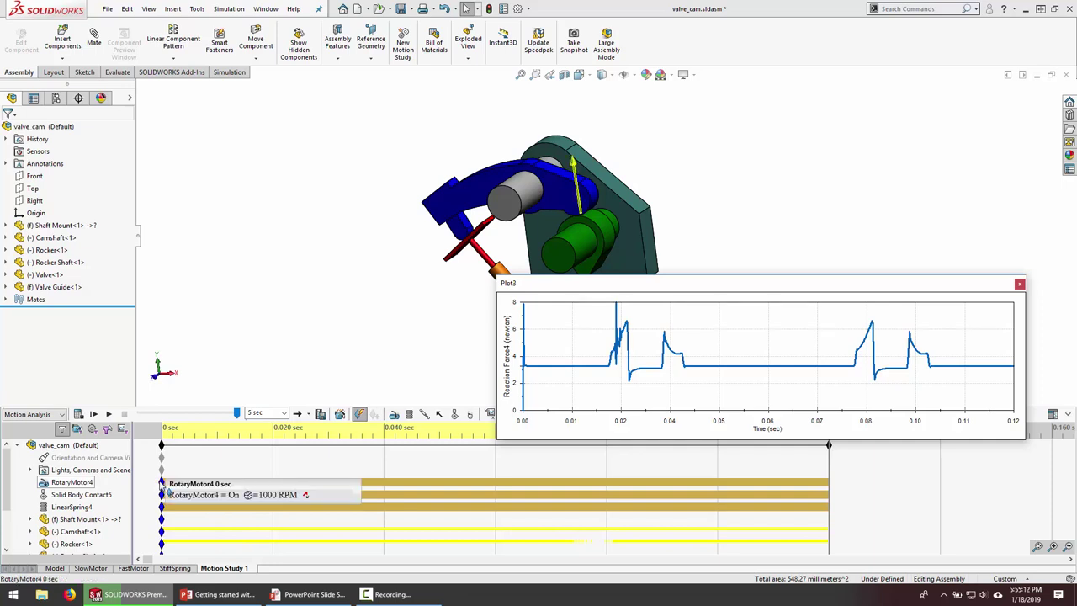
{"action": "double_click", "coordinate": [161, 484]}
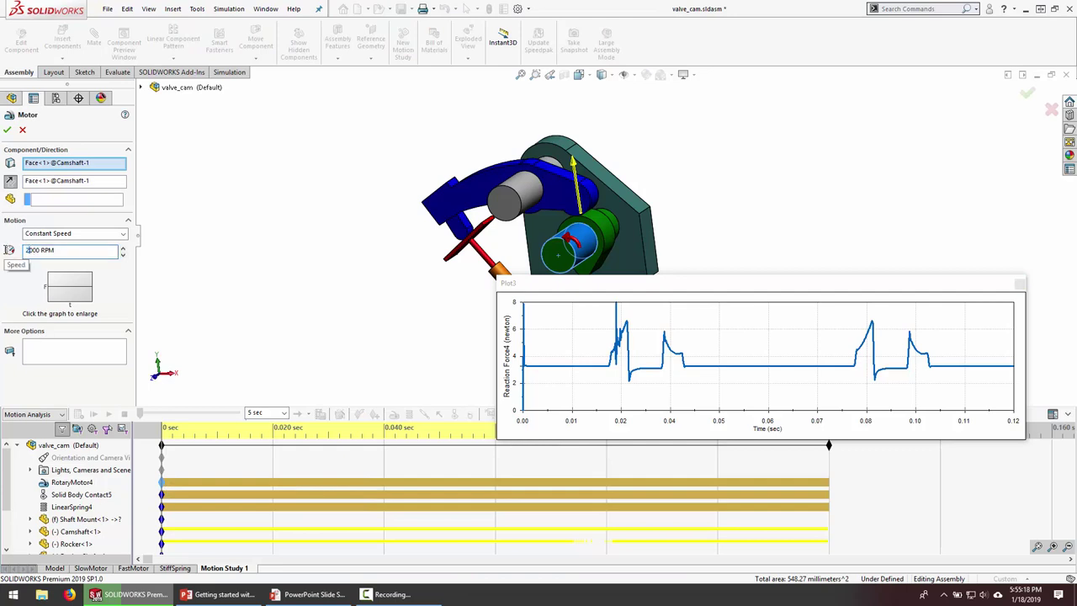
{"action": "left_click", "coordinate": [7, 129]}
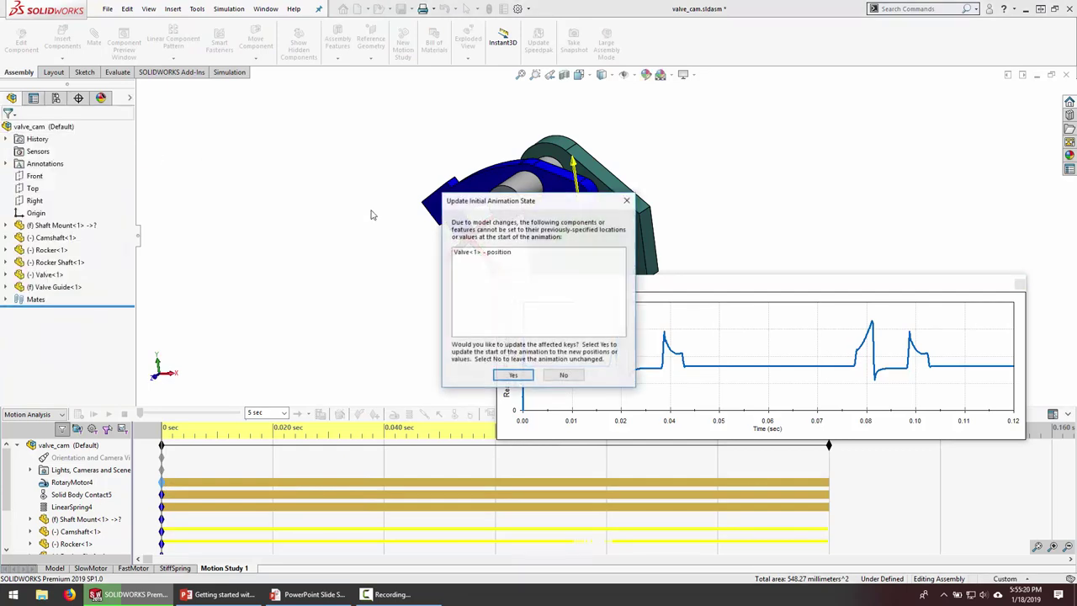
{"action": "left_click", "coordinate": [513, 374]}
{"action": "left_click_drag", "start_coordinate": [560, 300], "coordinate": [578, 383]}
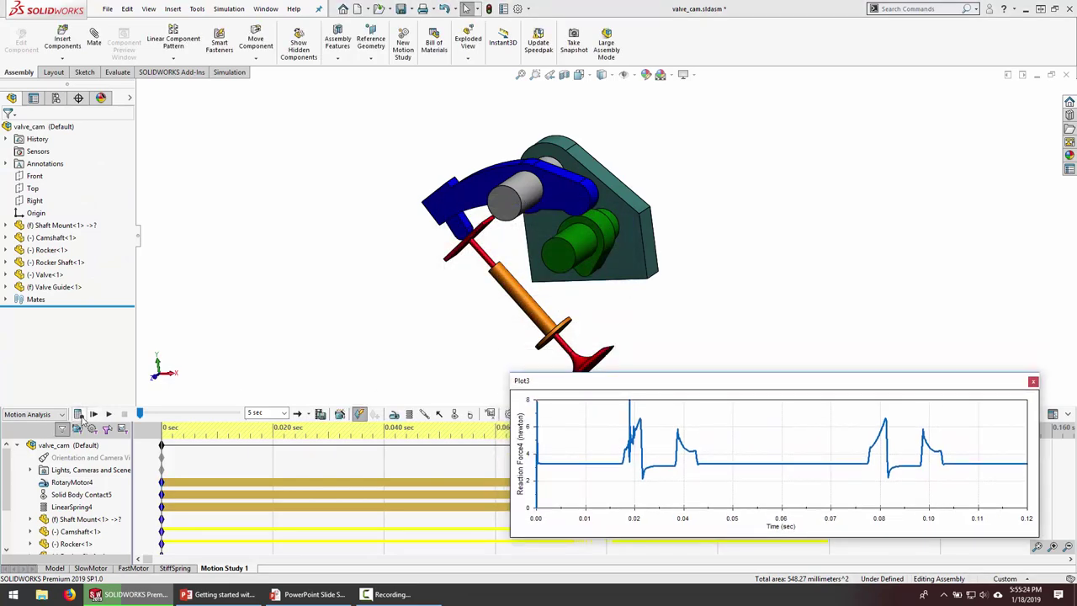
{"action": "left_click", "coordinate": [78, 414]}
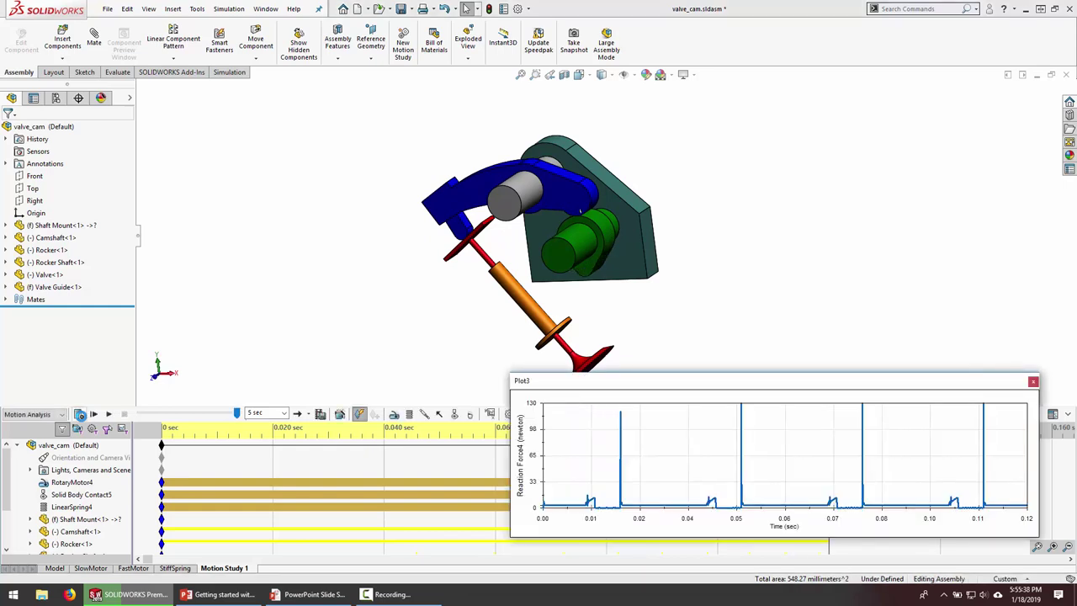
Enlarge Plot3, cap its force axis end point at 30 N, then close both plot windows.
{"action": "left_click_drag", "start_coordinate": [594, 382], "coordinate": [362, 223]}
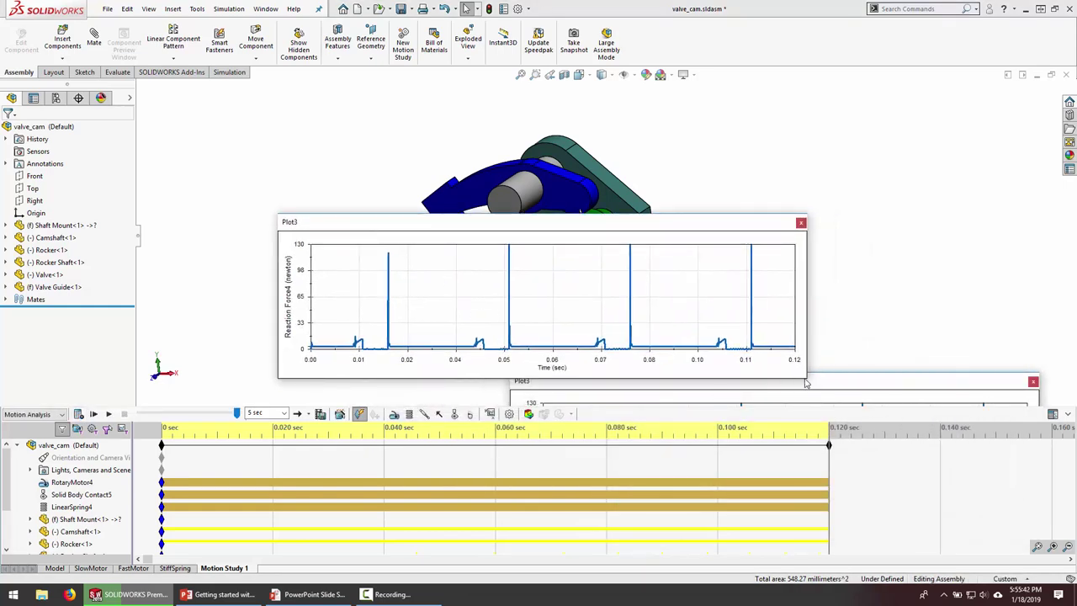
{"action": "left_click_drag", "start_coordinate": [805, 383], "coordinate": [868, 444]}
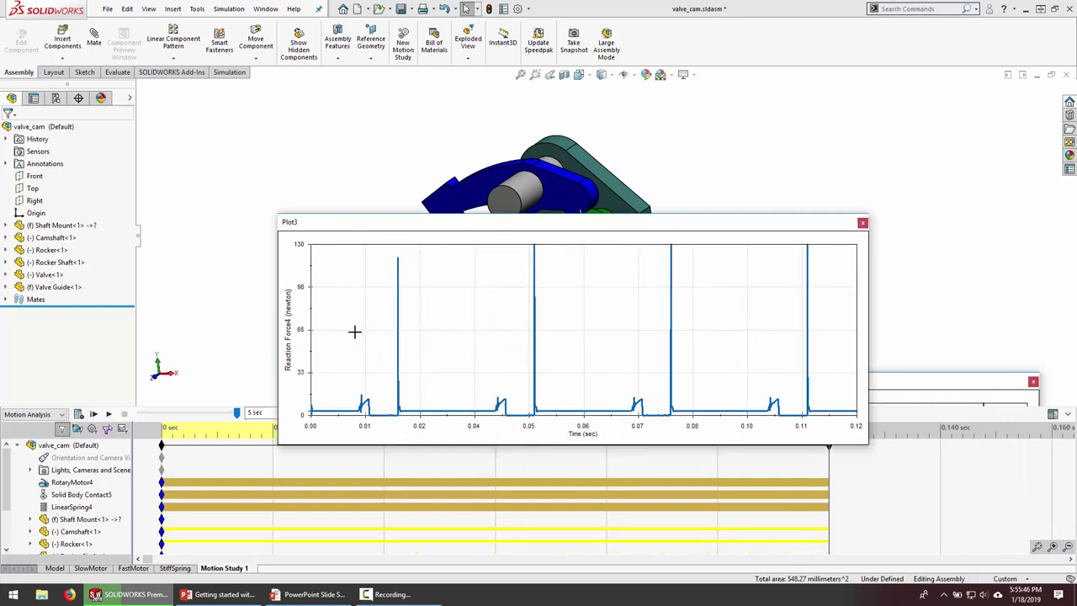
{"action": "right_click", "coordinate": [306, 290]}
{"action": "left_click", "coordinate": [353, 291]}
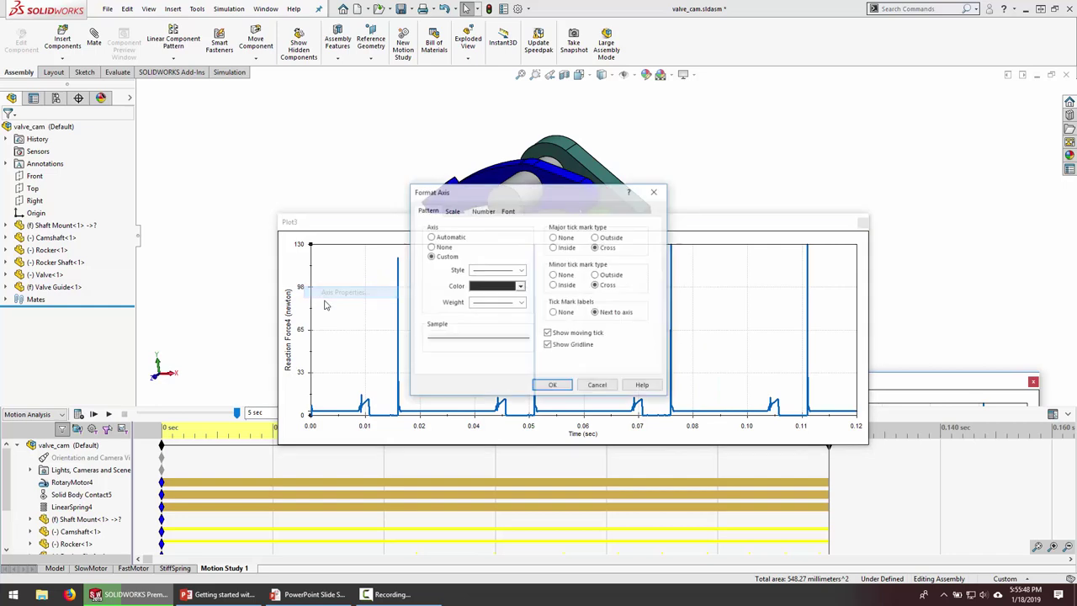
{"action": "left_click", "coordinate": [452, 210]}
{"action": "left_click", "coordinate": [441, 262]}
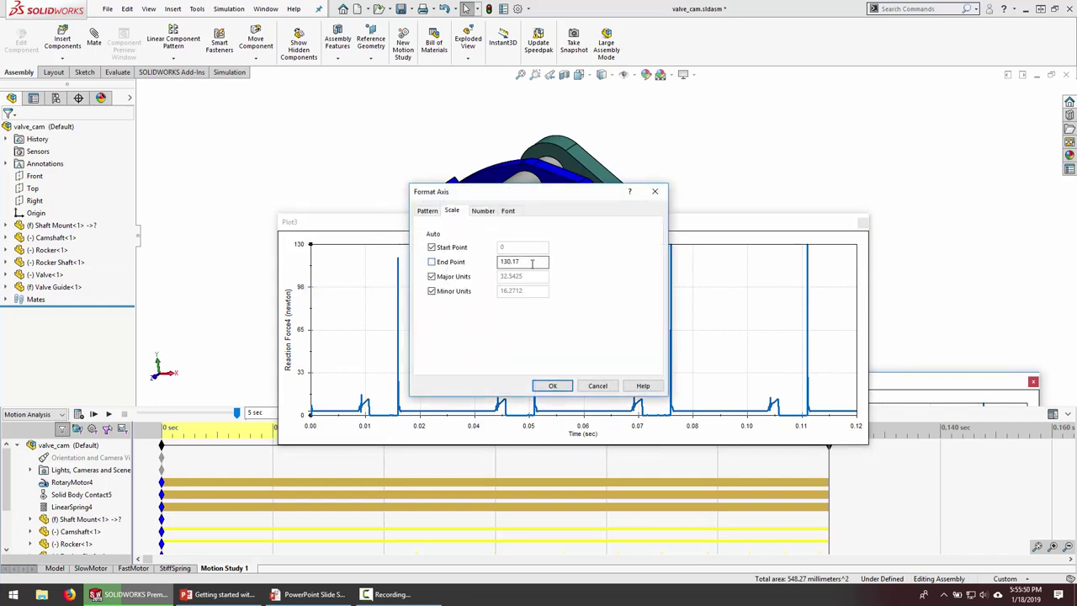
{"action": "type", "text": "30"}
{"action": "left_click", "coordinate": [553, 385]}
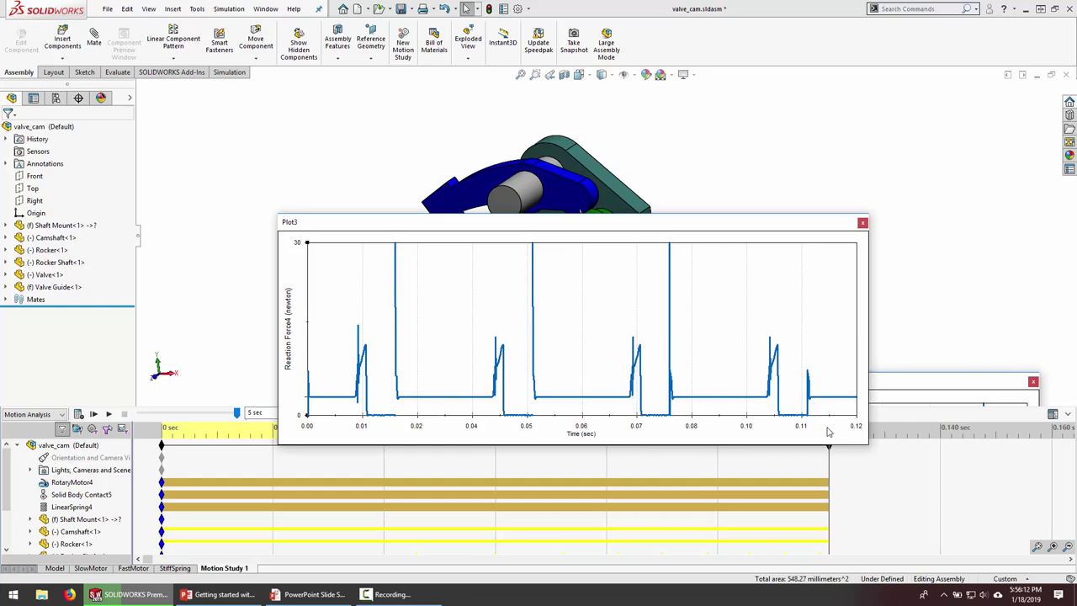
{"action": "left_click", "coordinate": [862, 223]}
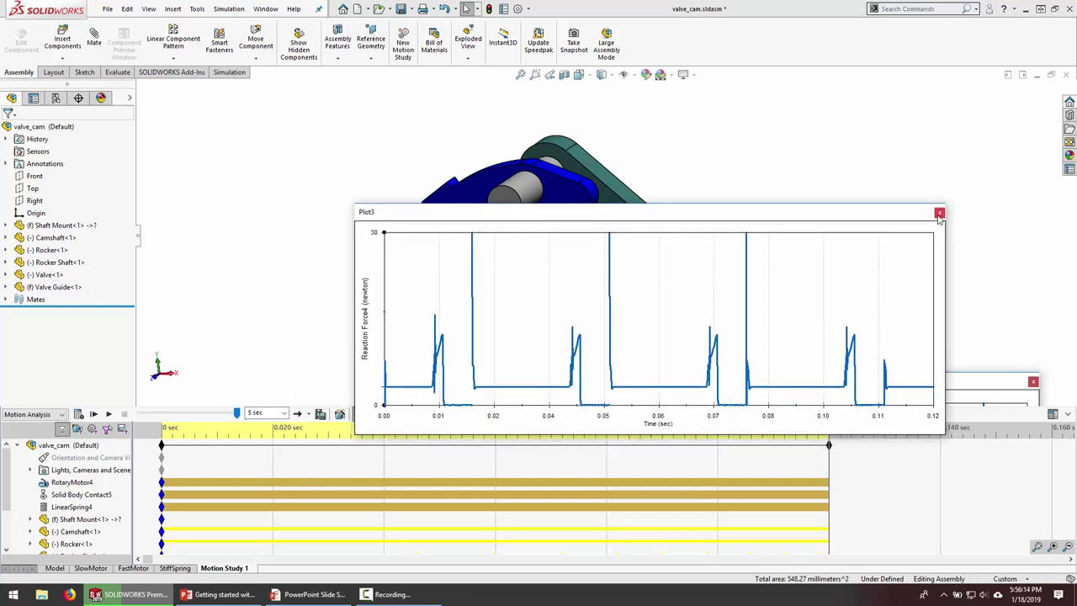
{"action": "left_click", "coordinate": [938, 213]}
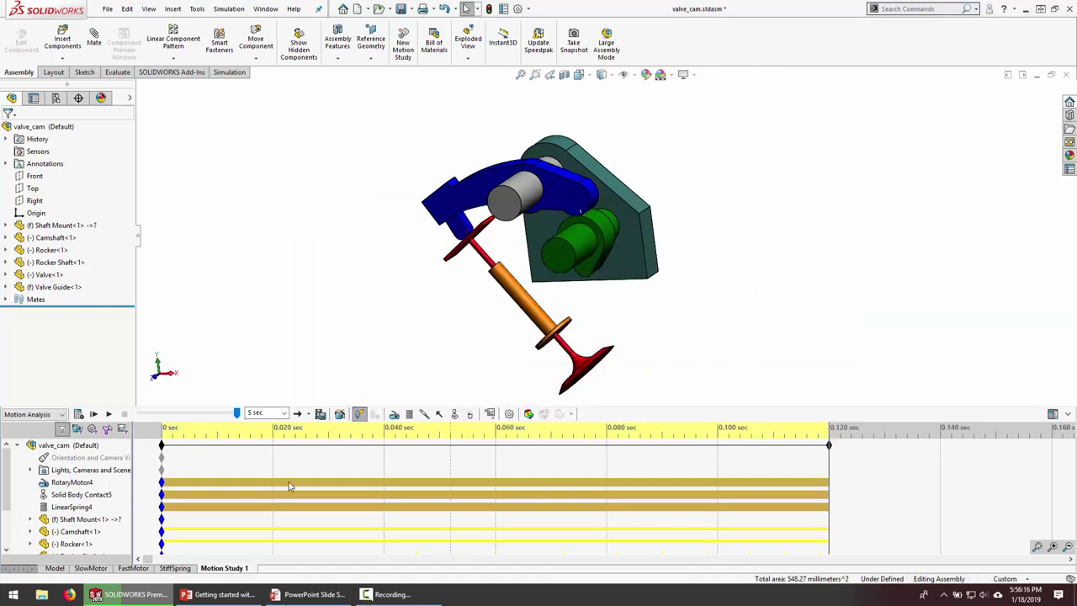
Change LinearSpring4's spring constant from 0.10 to 1 N/mm and recalculate the study.
{"action": "mouse_move", "coordinate": [165, 514]}
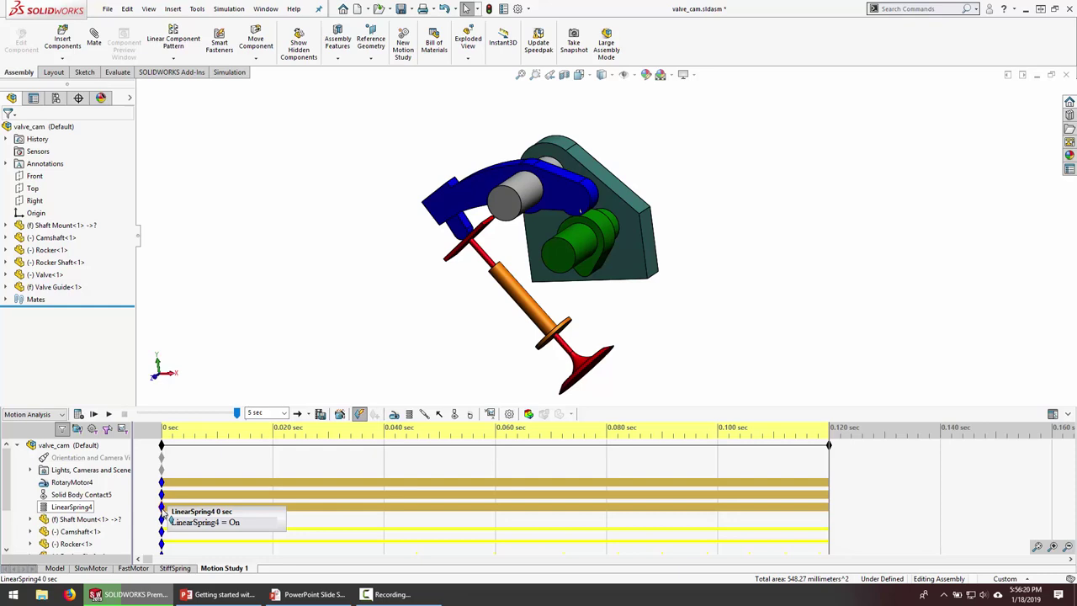
{"action": "double_click", "coordinate": [163, 513]}
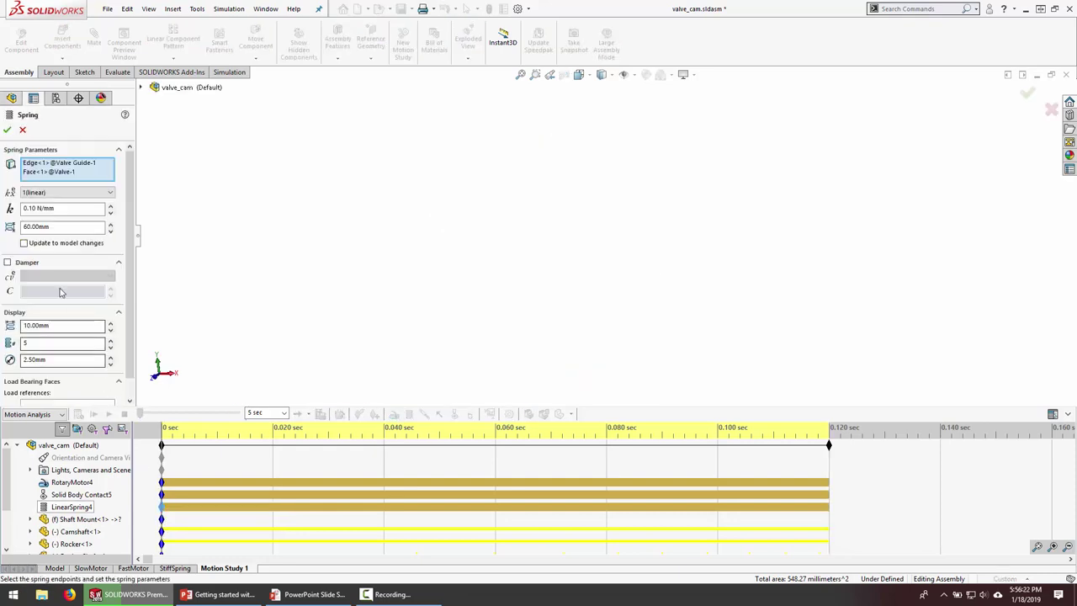
{"action": "left_click_drag", "start_coordinate": [38, 207], "coordinate": [3, 212]}
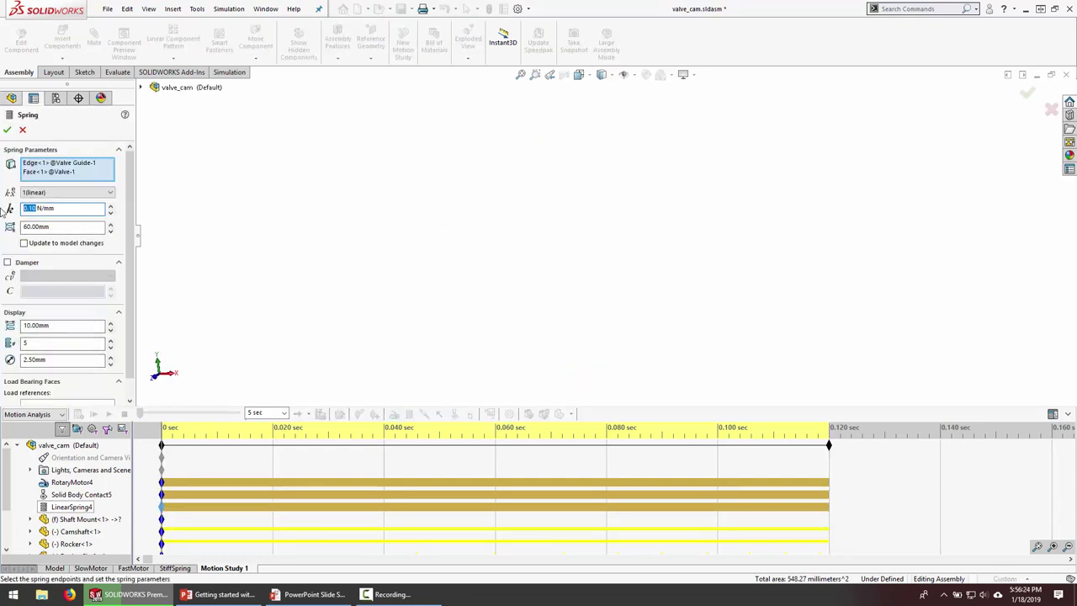
{"action": "type", "text": "1."}
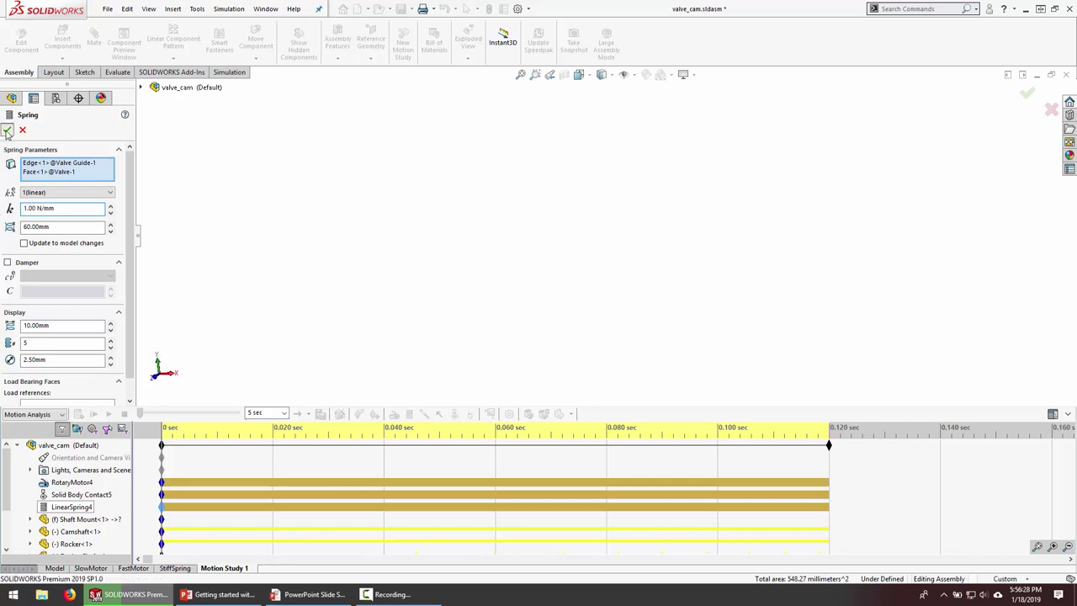
{"action": "left_click", "coordinate": [7, 129]}
{"action": "left_click", "coordinate": [79, 414]}
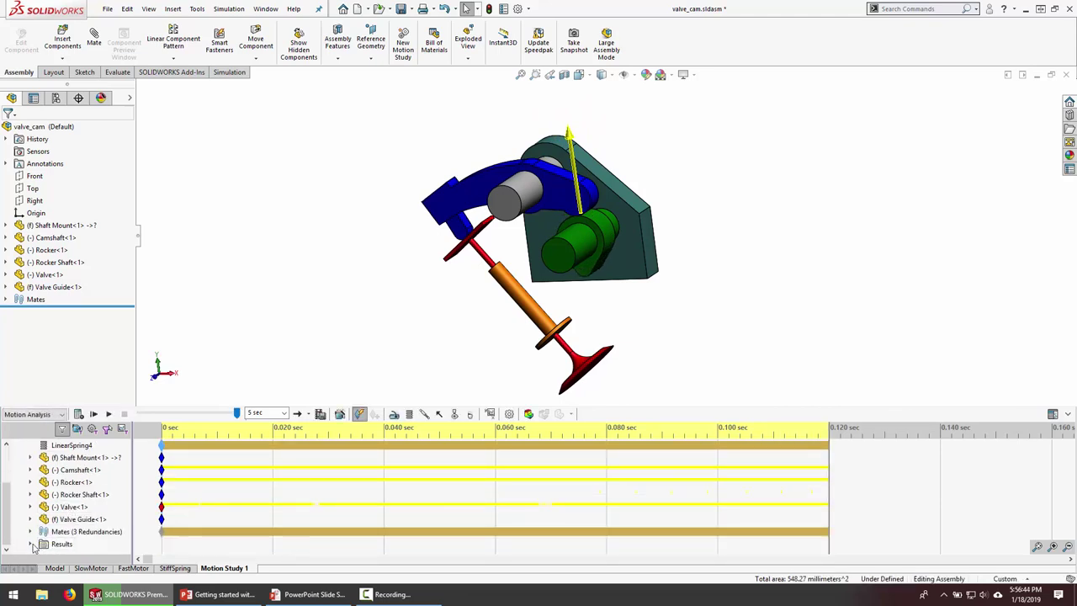
Show Plot3 from the Results folder.
{"action": "left_click", "coordinate": [31, 544]}
{"action": "right_click", "coordinate": [84, 543]}
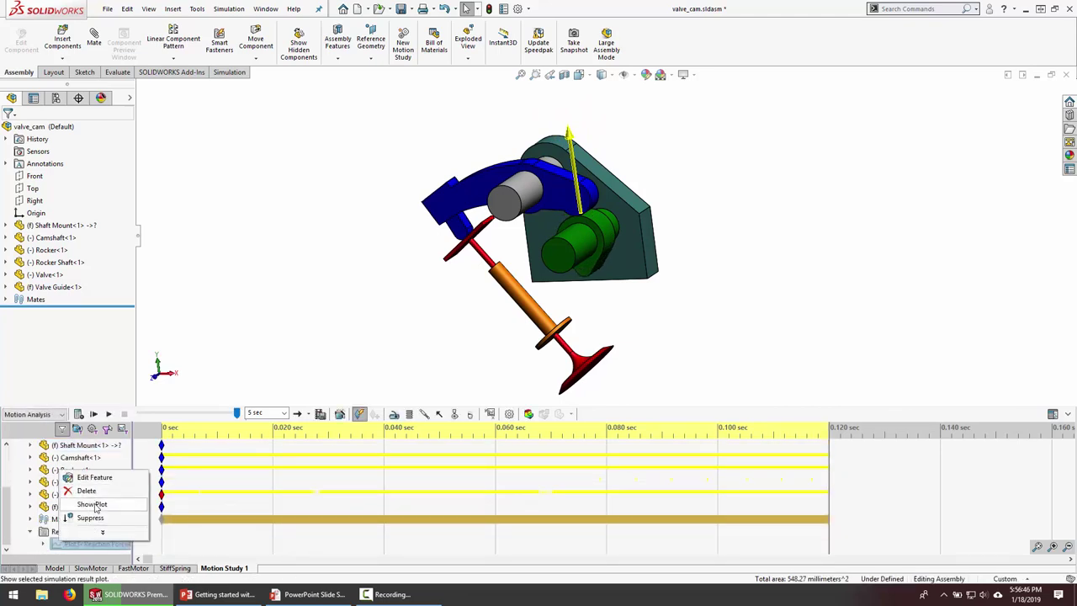
{"action": "left_click", "coordinate": [80, 504]}
Set Plot3's force axis end point to 150 N, then close it and return to PowerPoint.
{"action": "right_click", "coordinate": [380, 322]}
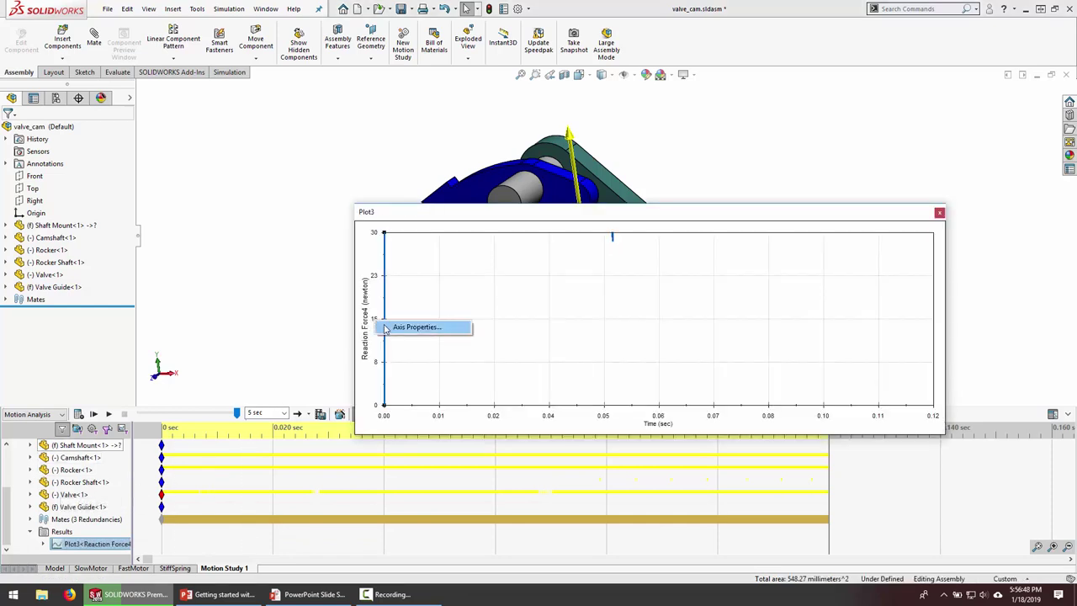
{"action": "left_click", "coordinate": [408, 326]}
{"action": "double_click", "coordinate": [503, 261]}
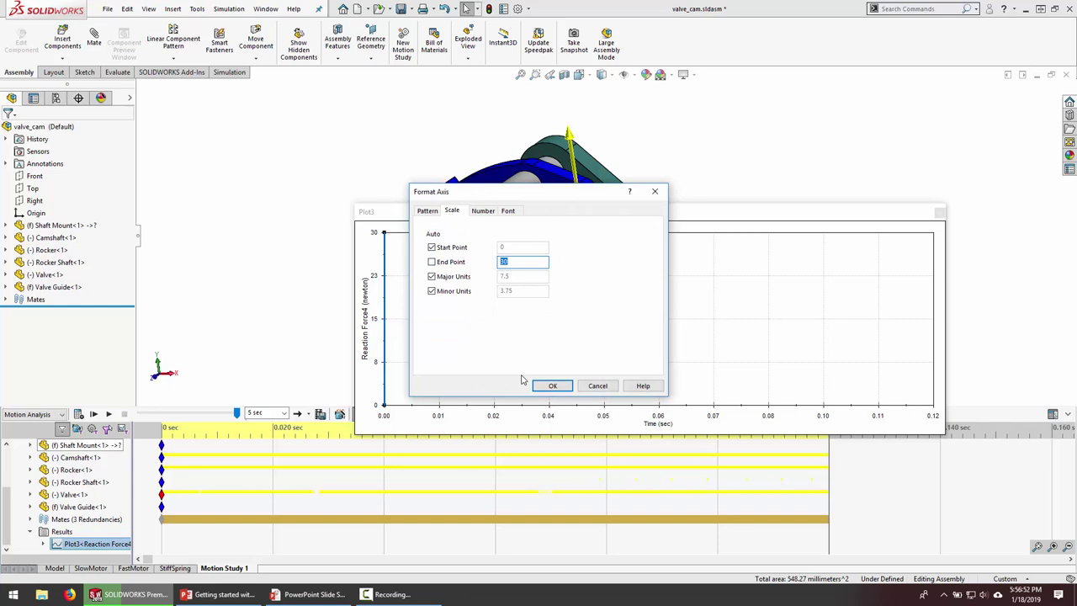
{"action": "type", "text": "0"}
{"action": "key", "text": "Return"}
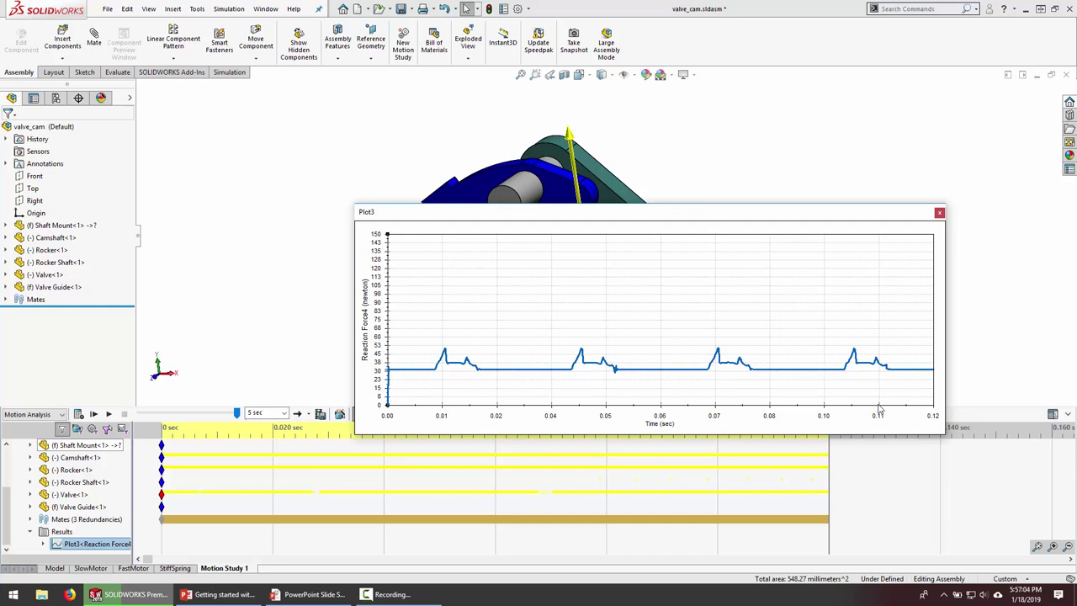
{"action": "left_click", "coordinate": [939, 212]}
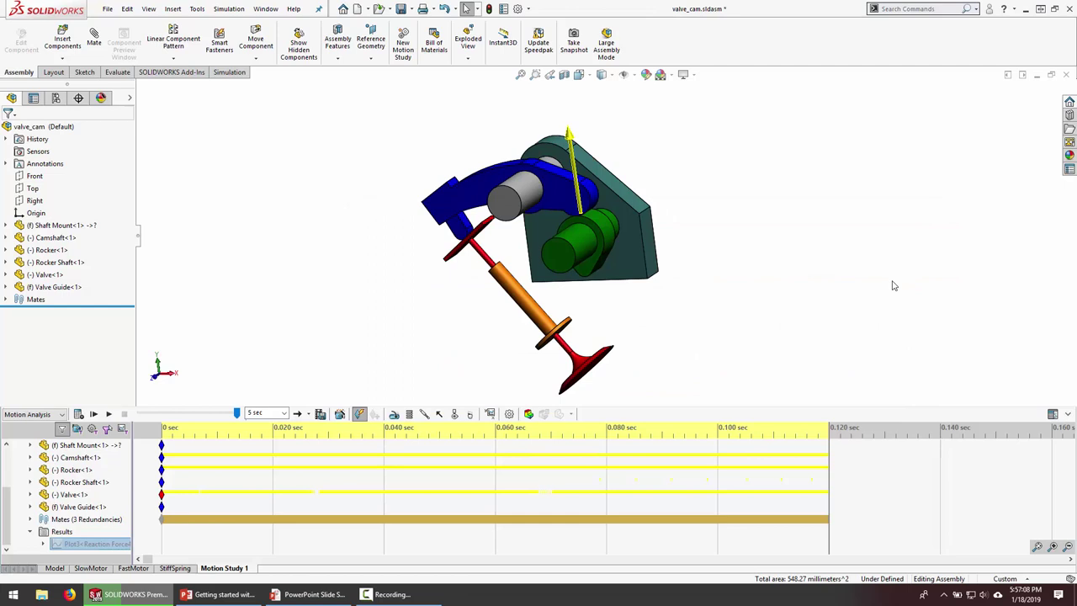
{"action": "key", "text": "alt+Tab"}
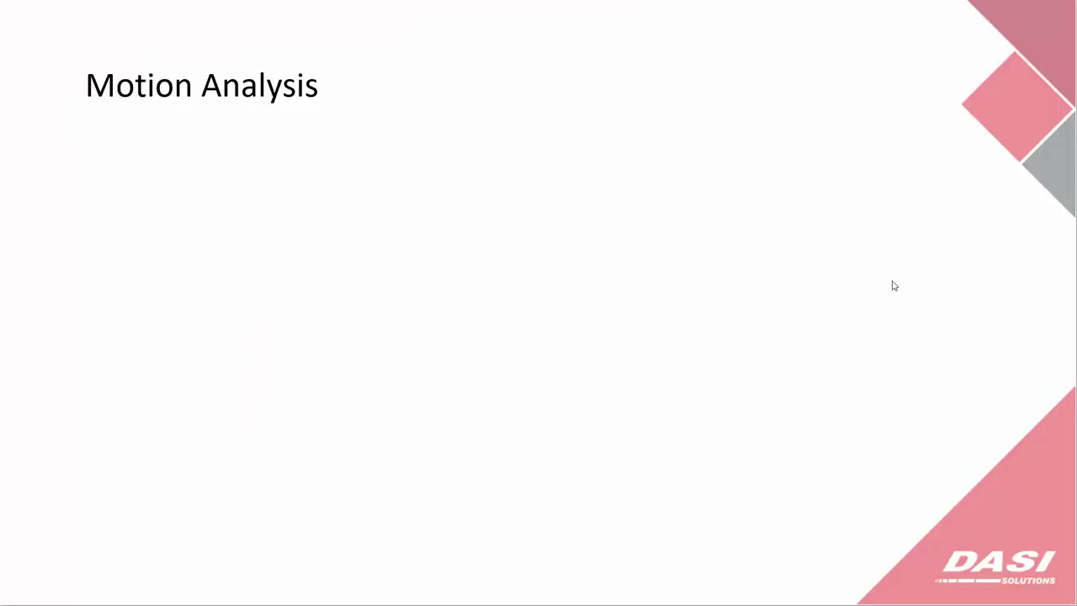